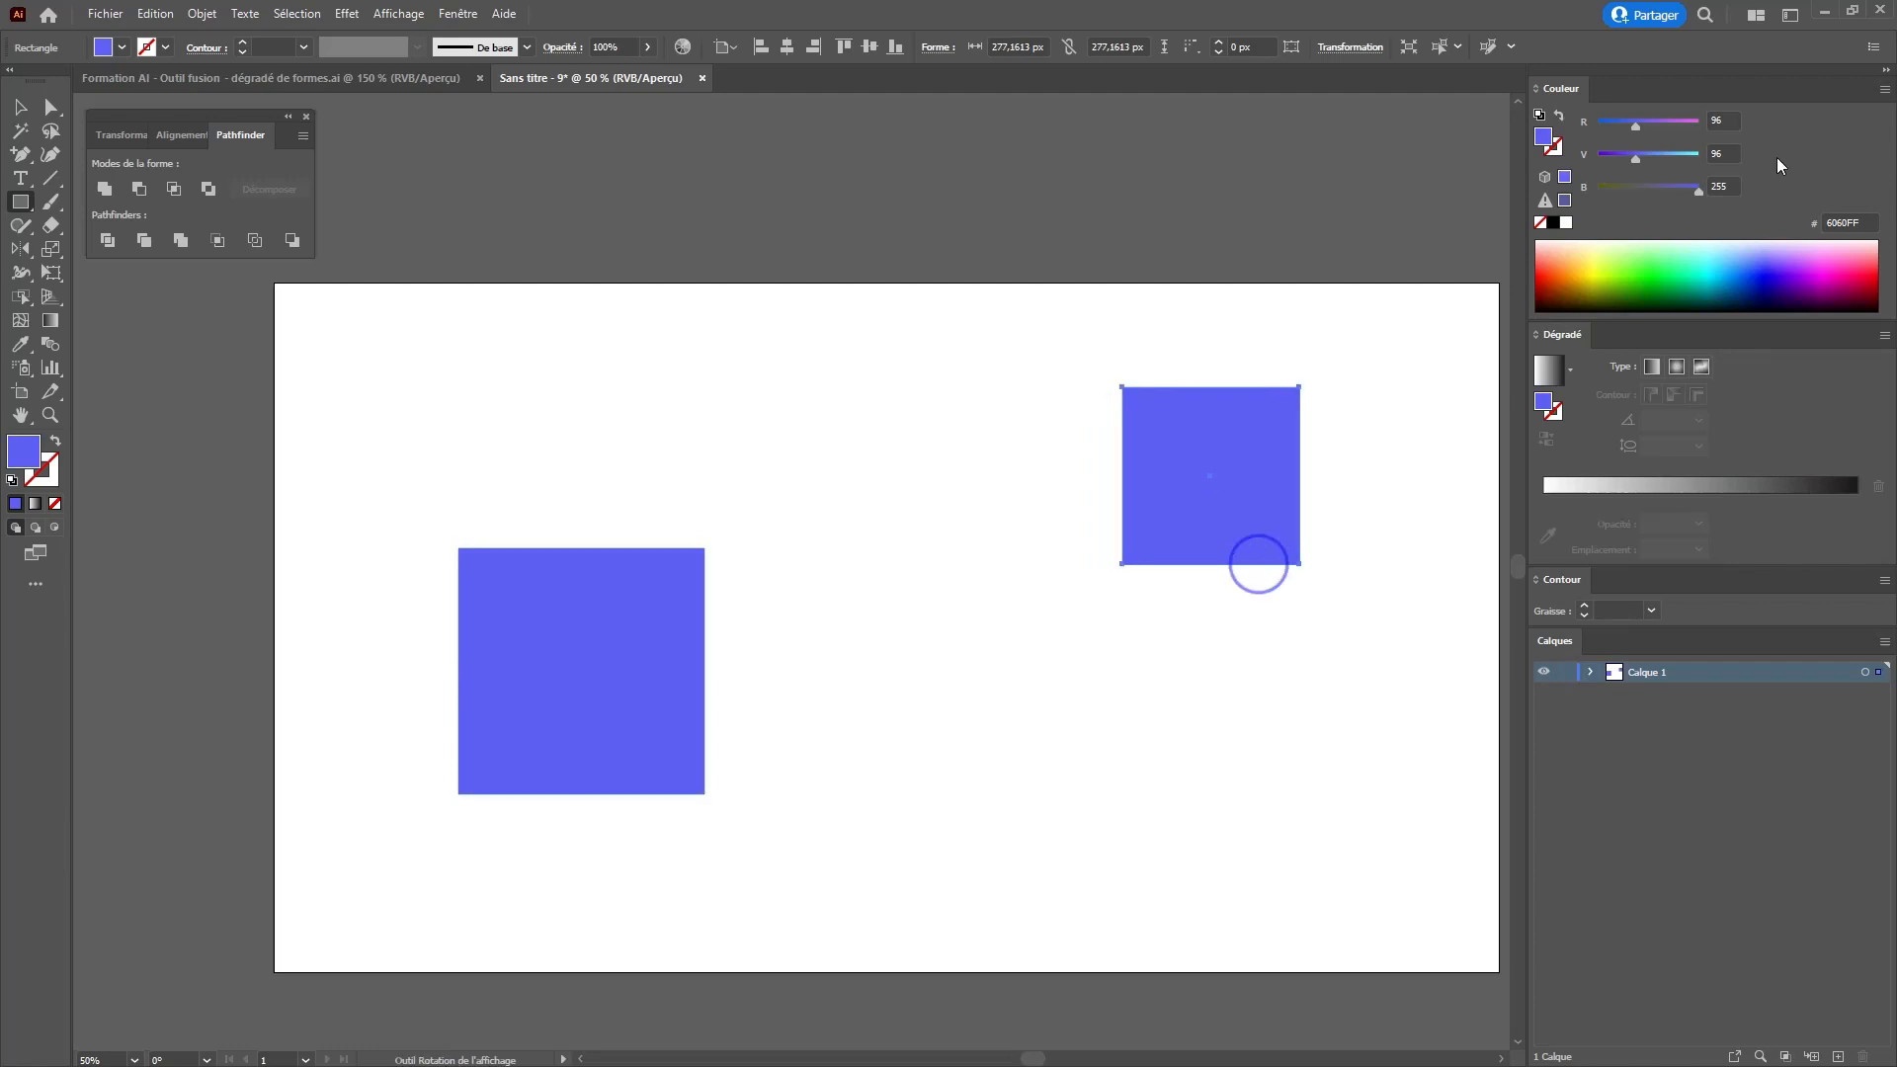
- Recolour the smaller, upper square to green 29DB7C
mouse_move(1657, 155)
mouse_down()
mouse_move(1697, 155)
mouse_move(1614, 121)
mouse_move(1685, 156)
mouse_move(1647, 187)
mouse_up()
key(v)
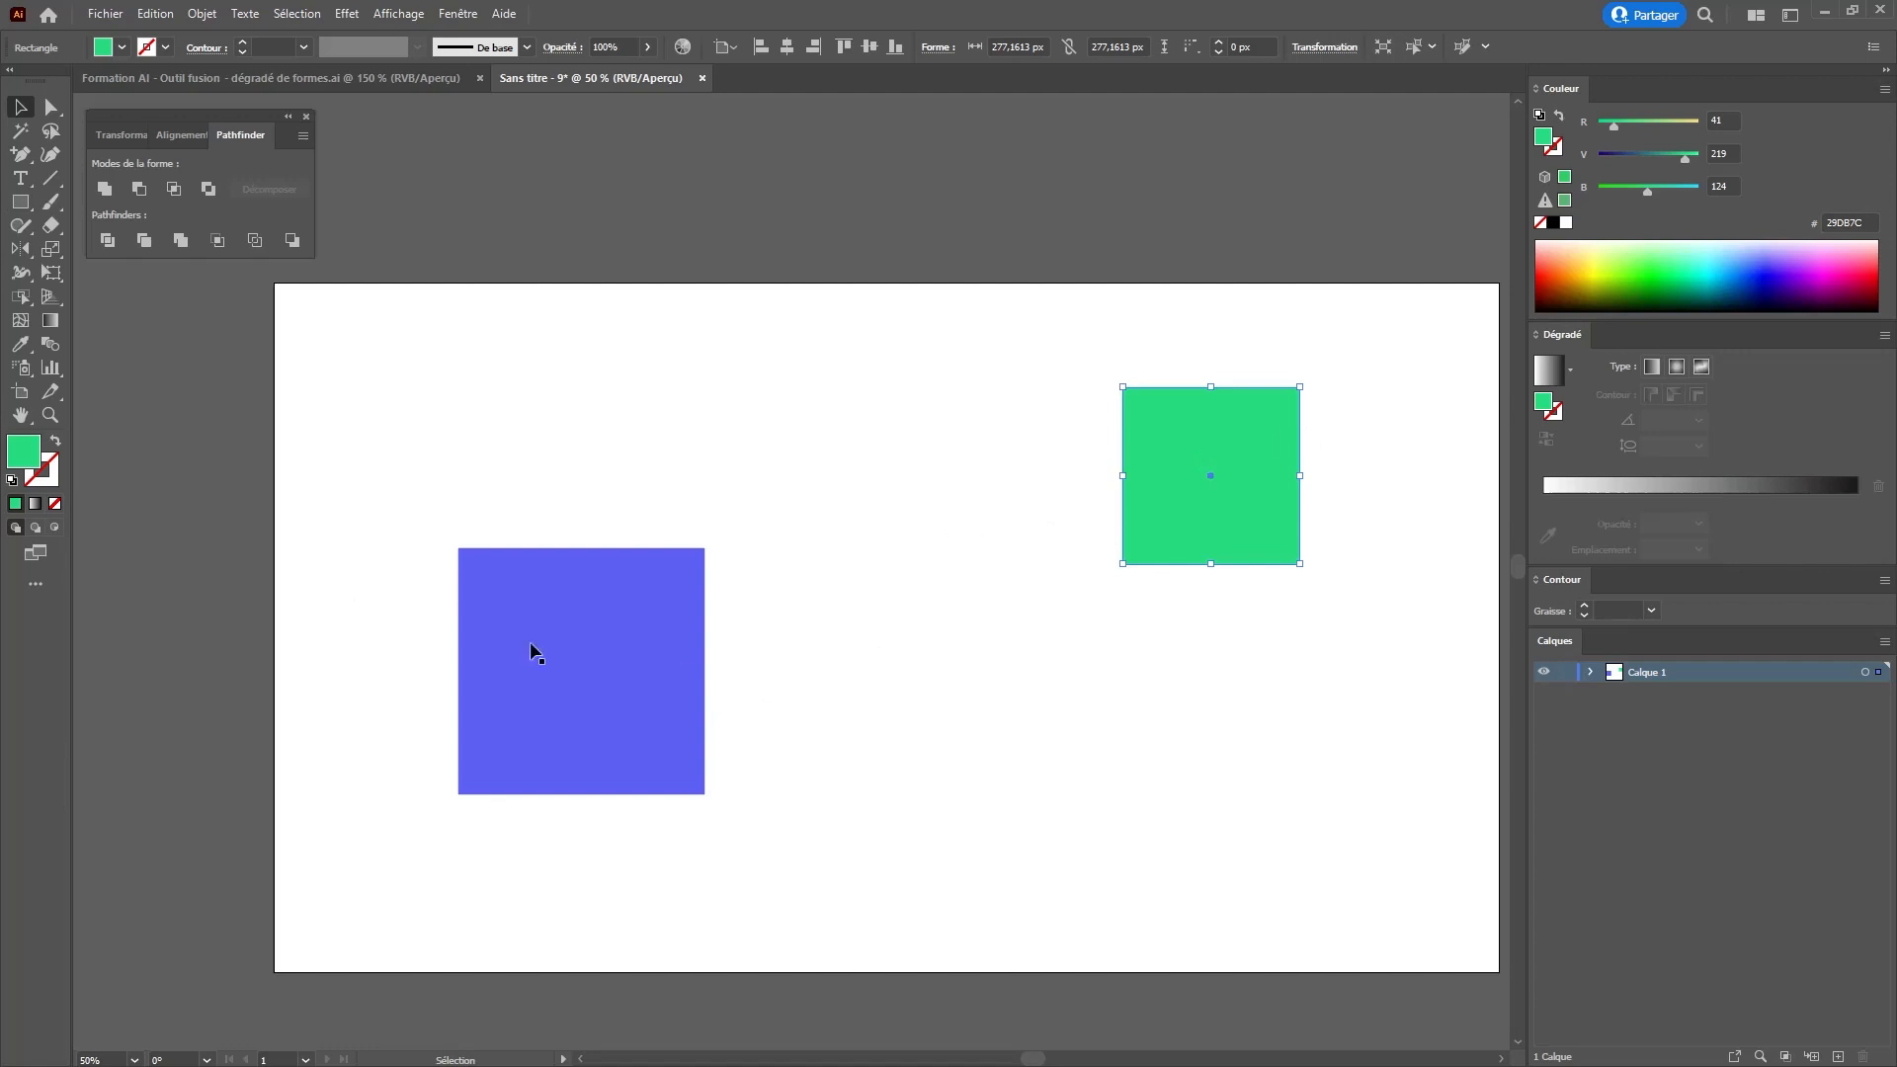
- Blend the blue square into the green square with the blend spacing set to Etapes and 8 steps
click(51, 350)
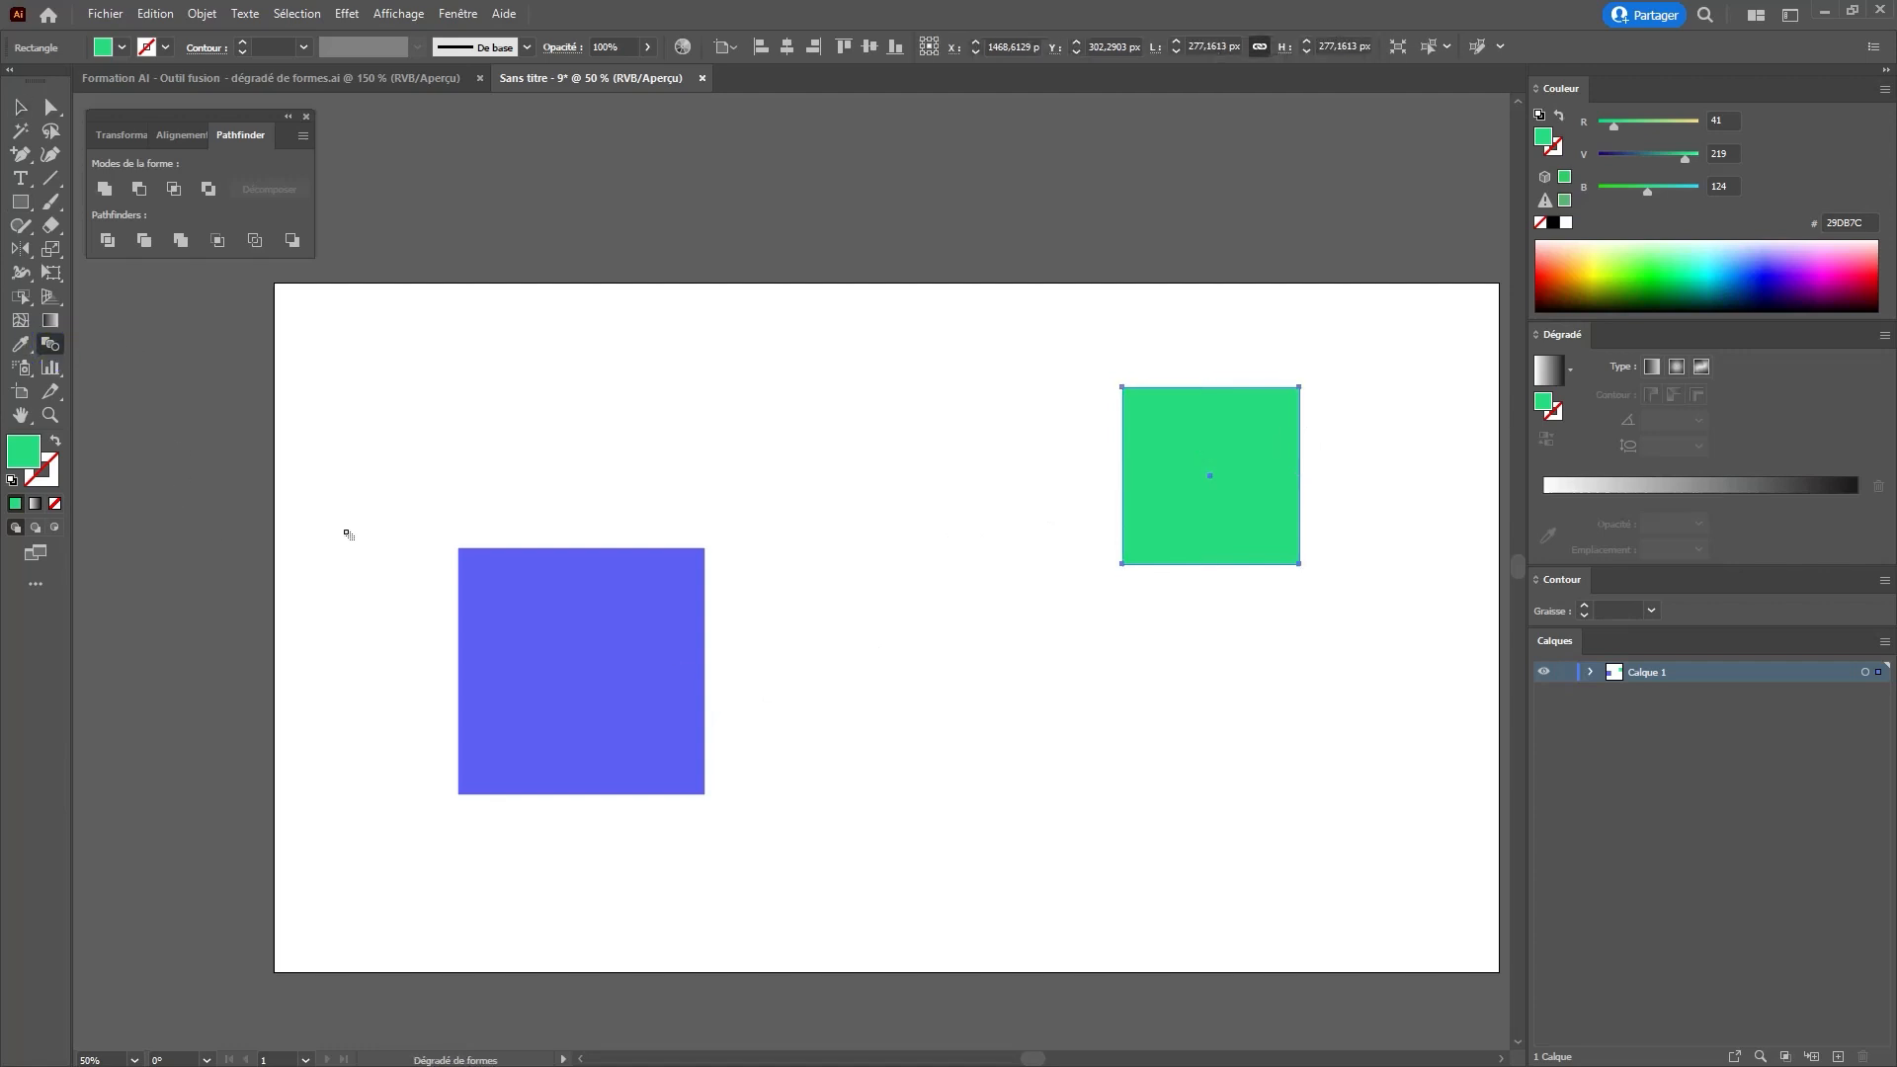
double_click(55, 342)
drag(935, 435, 919, 427)
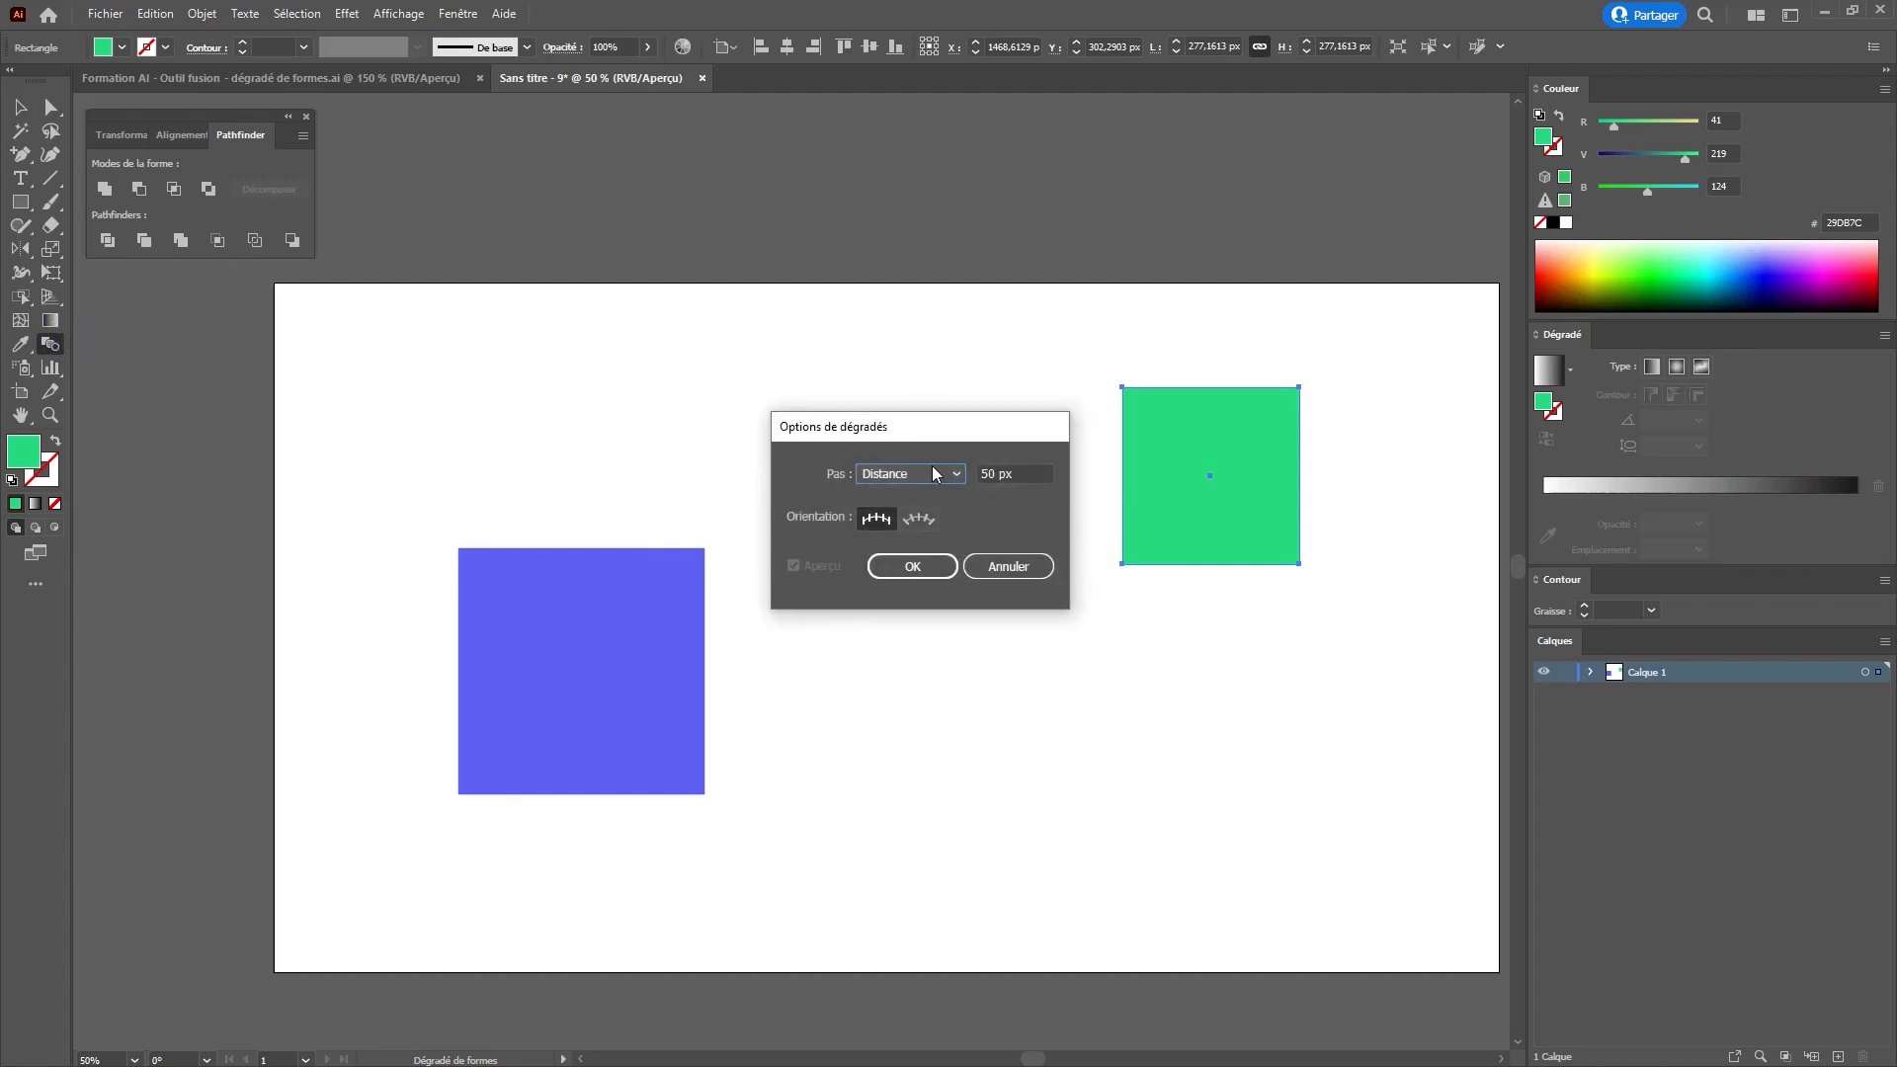
click(936, 473)
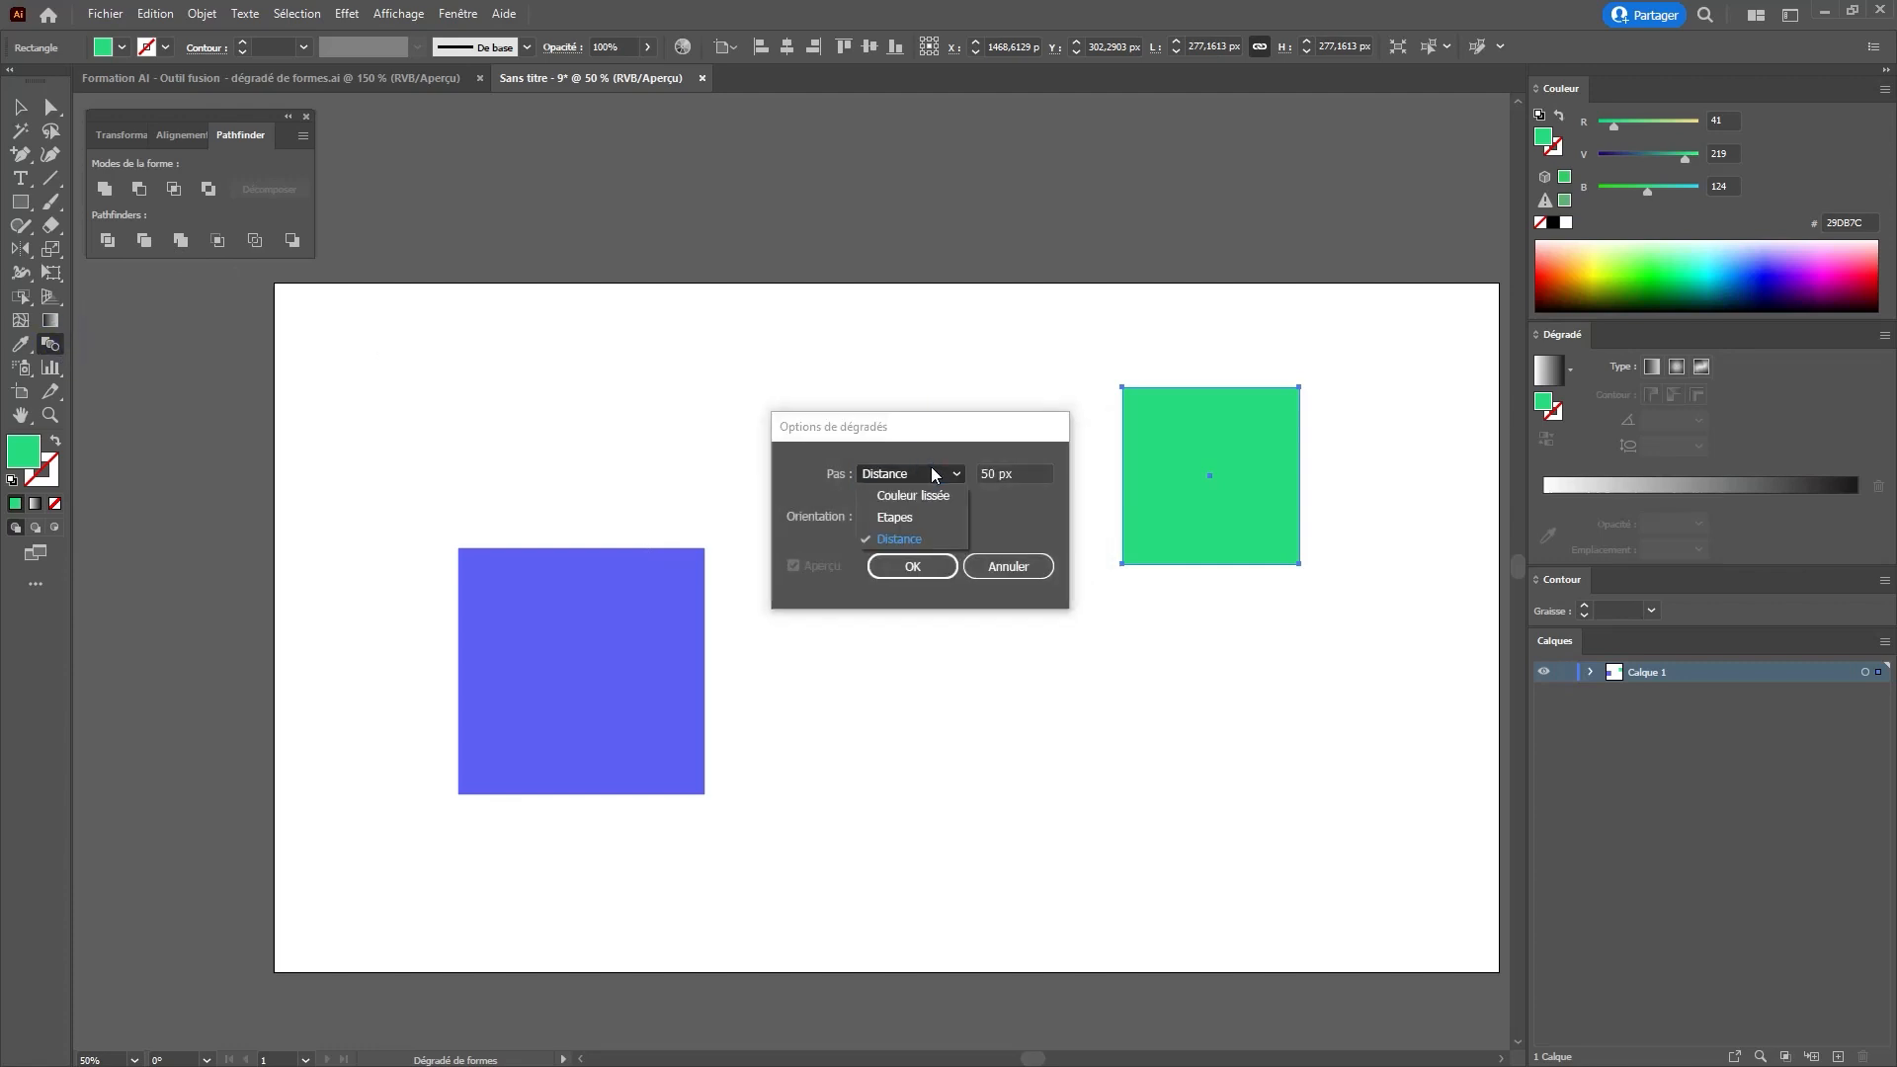
click(934, 514)
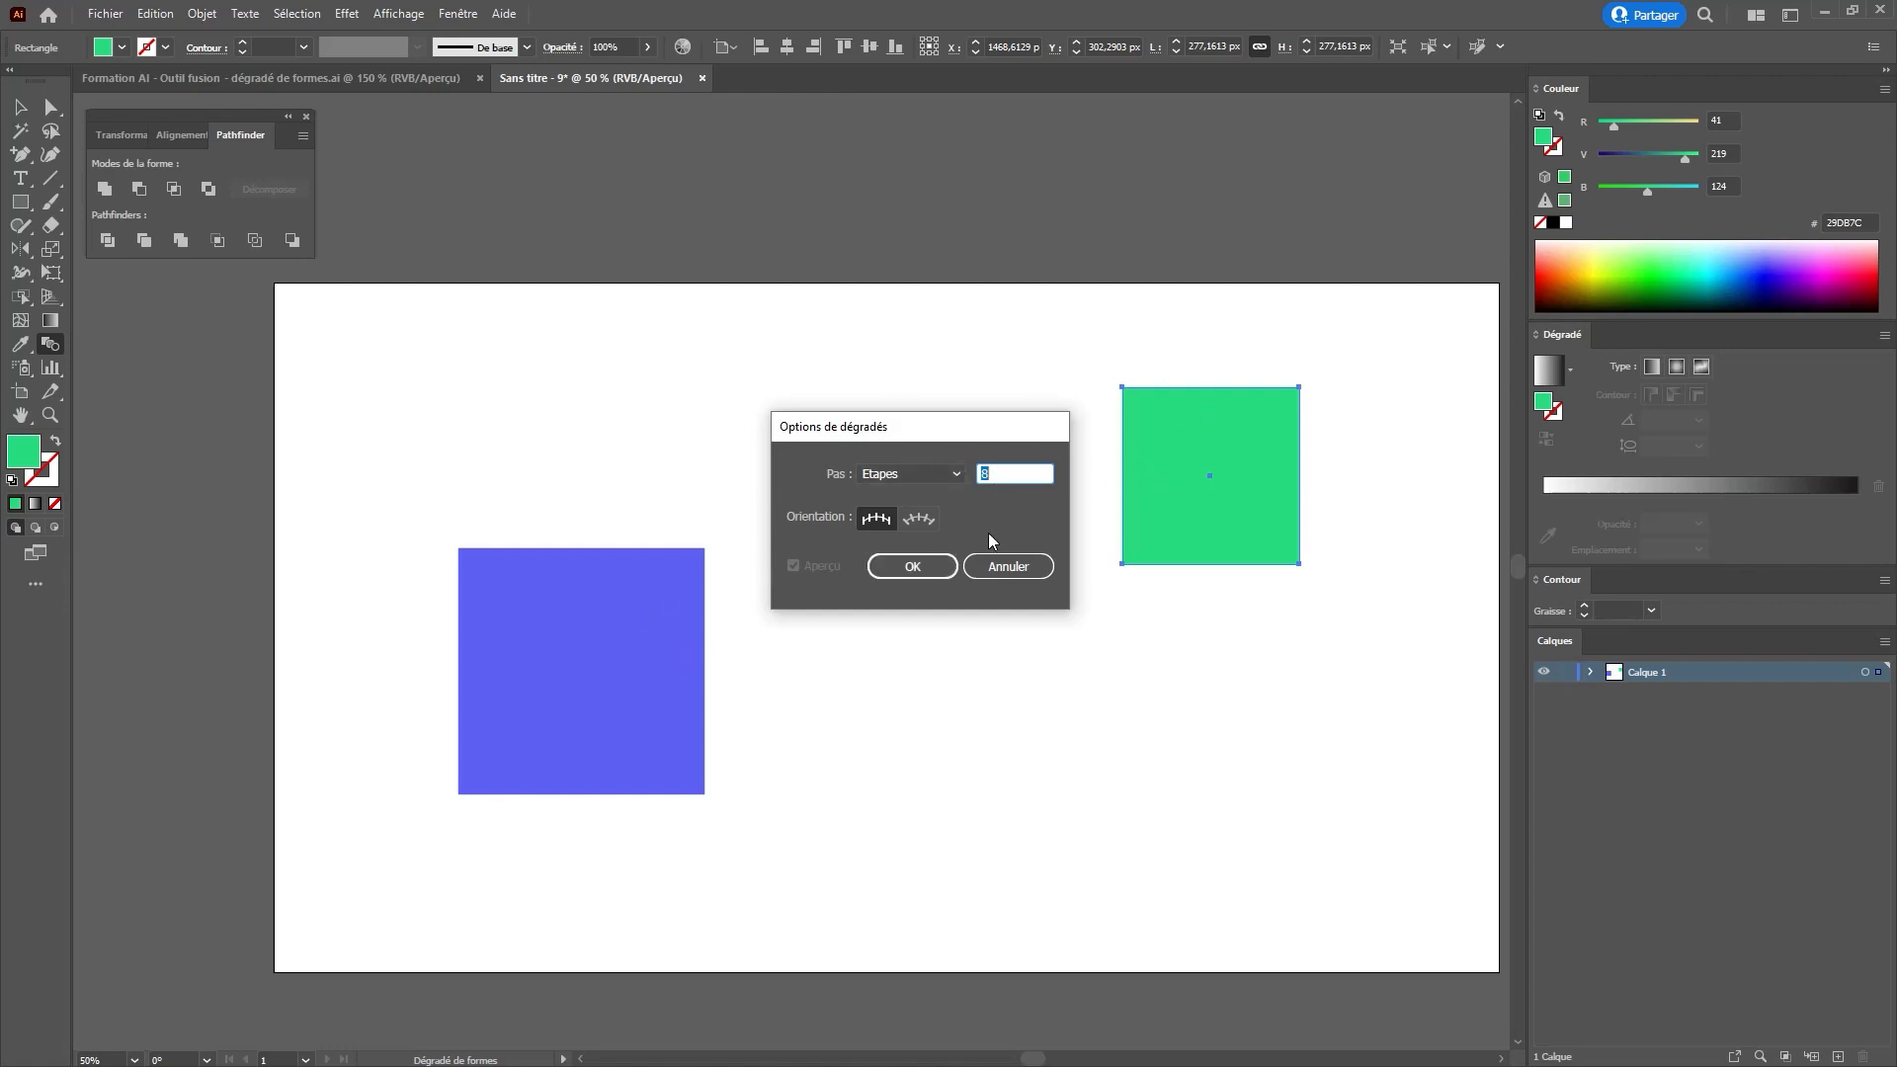
click(910, 565)
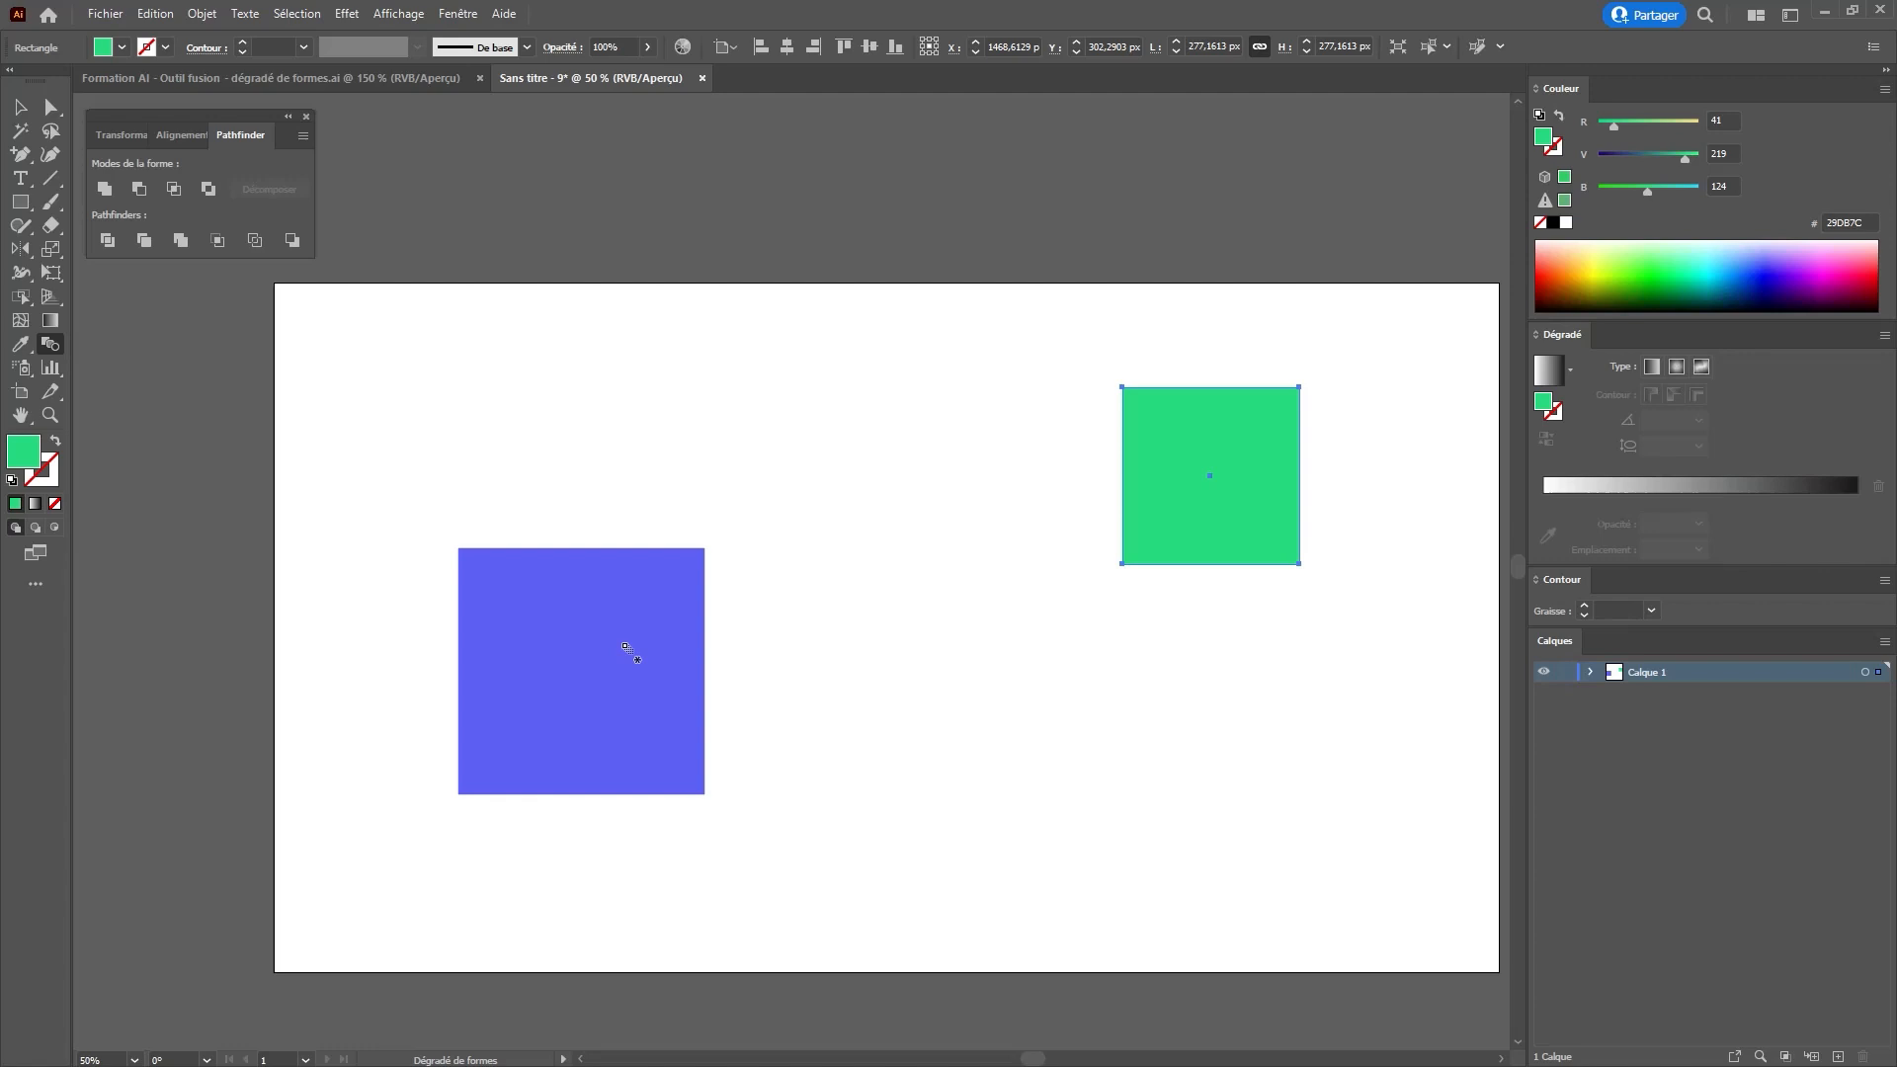
click(1230, 492)
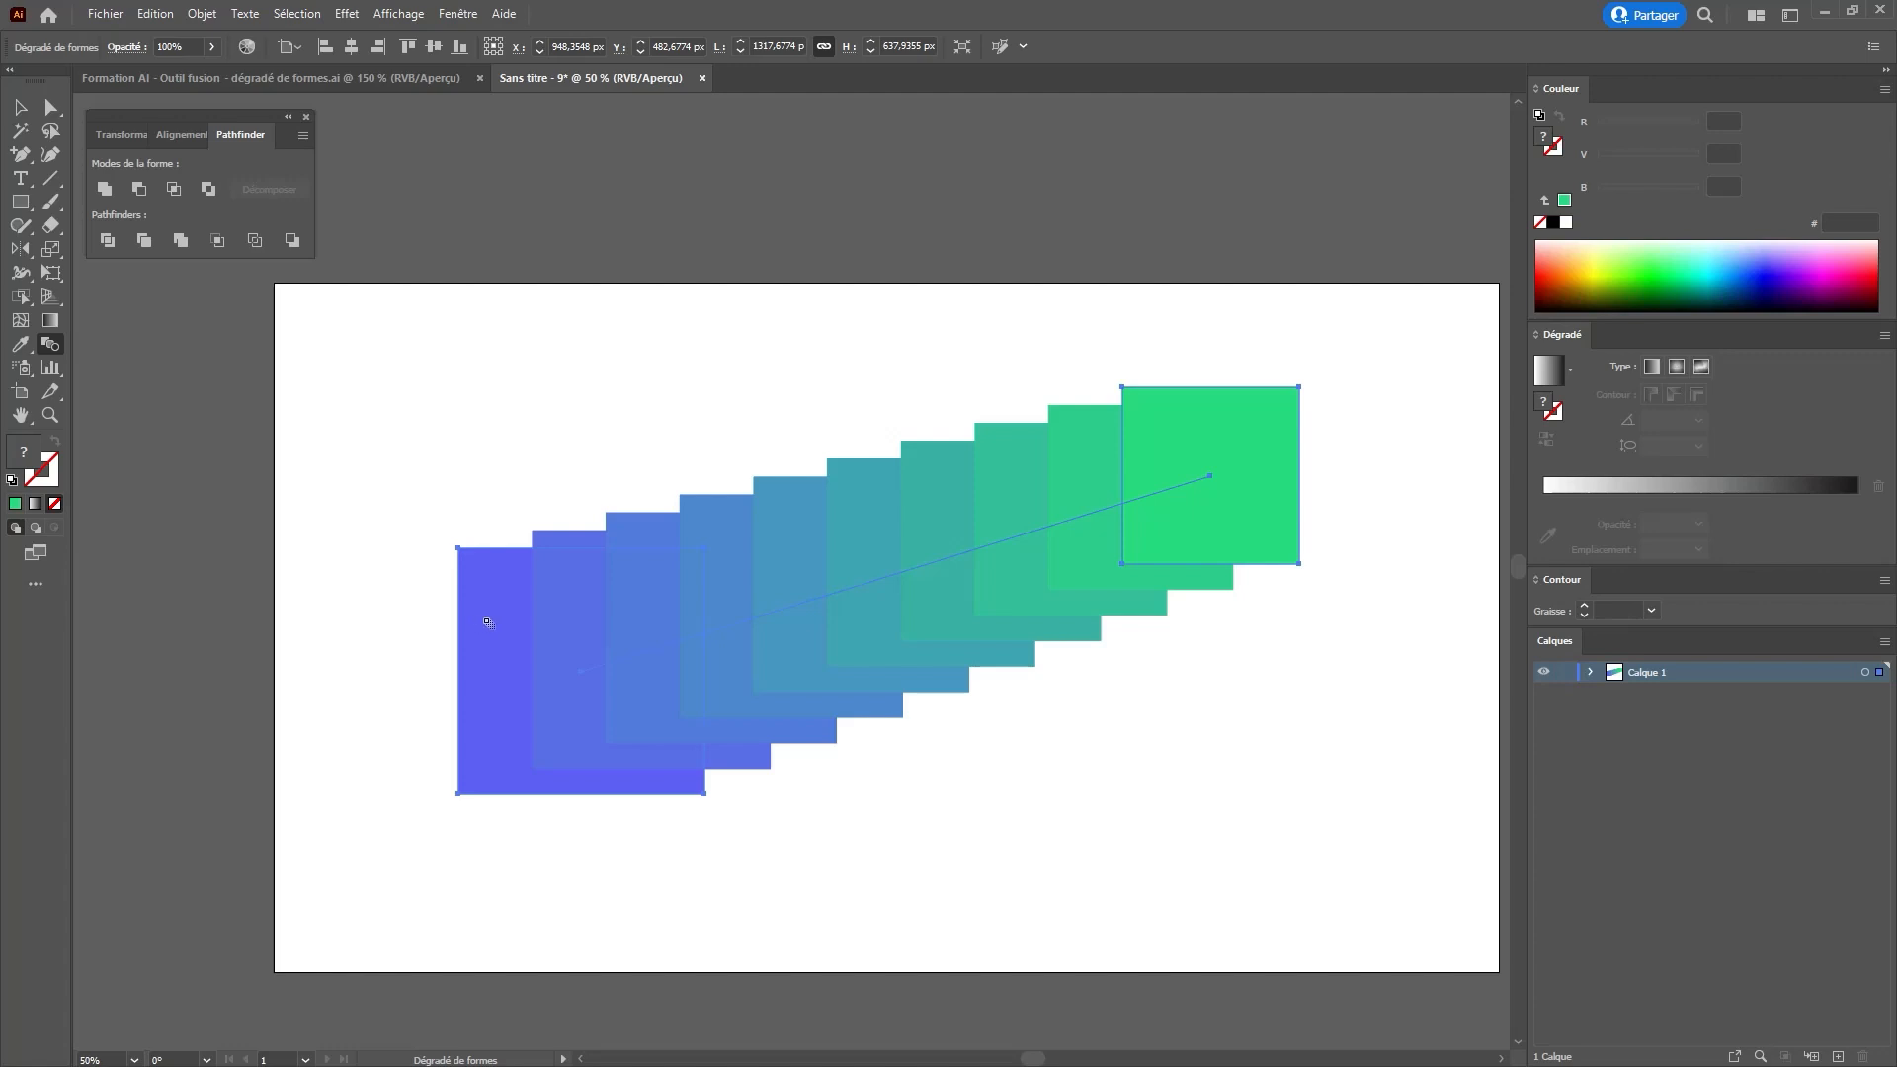
- Shift the green end of the blend's spine slightly outward and add two anchor points along the spine
click(51, 106)
drag(1212, 478, 1302, 466)
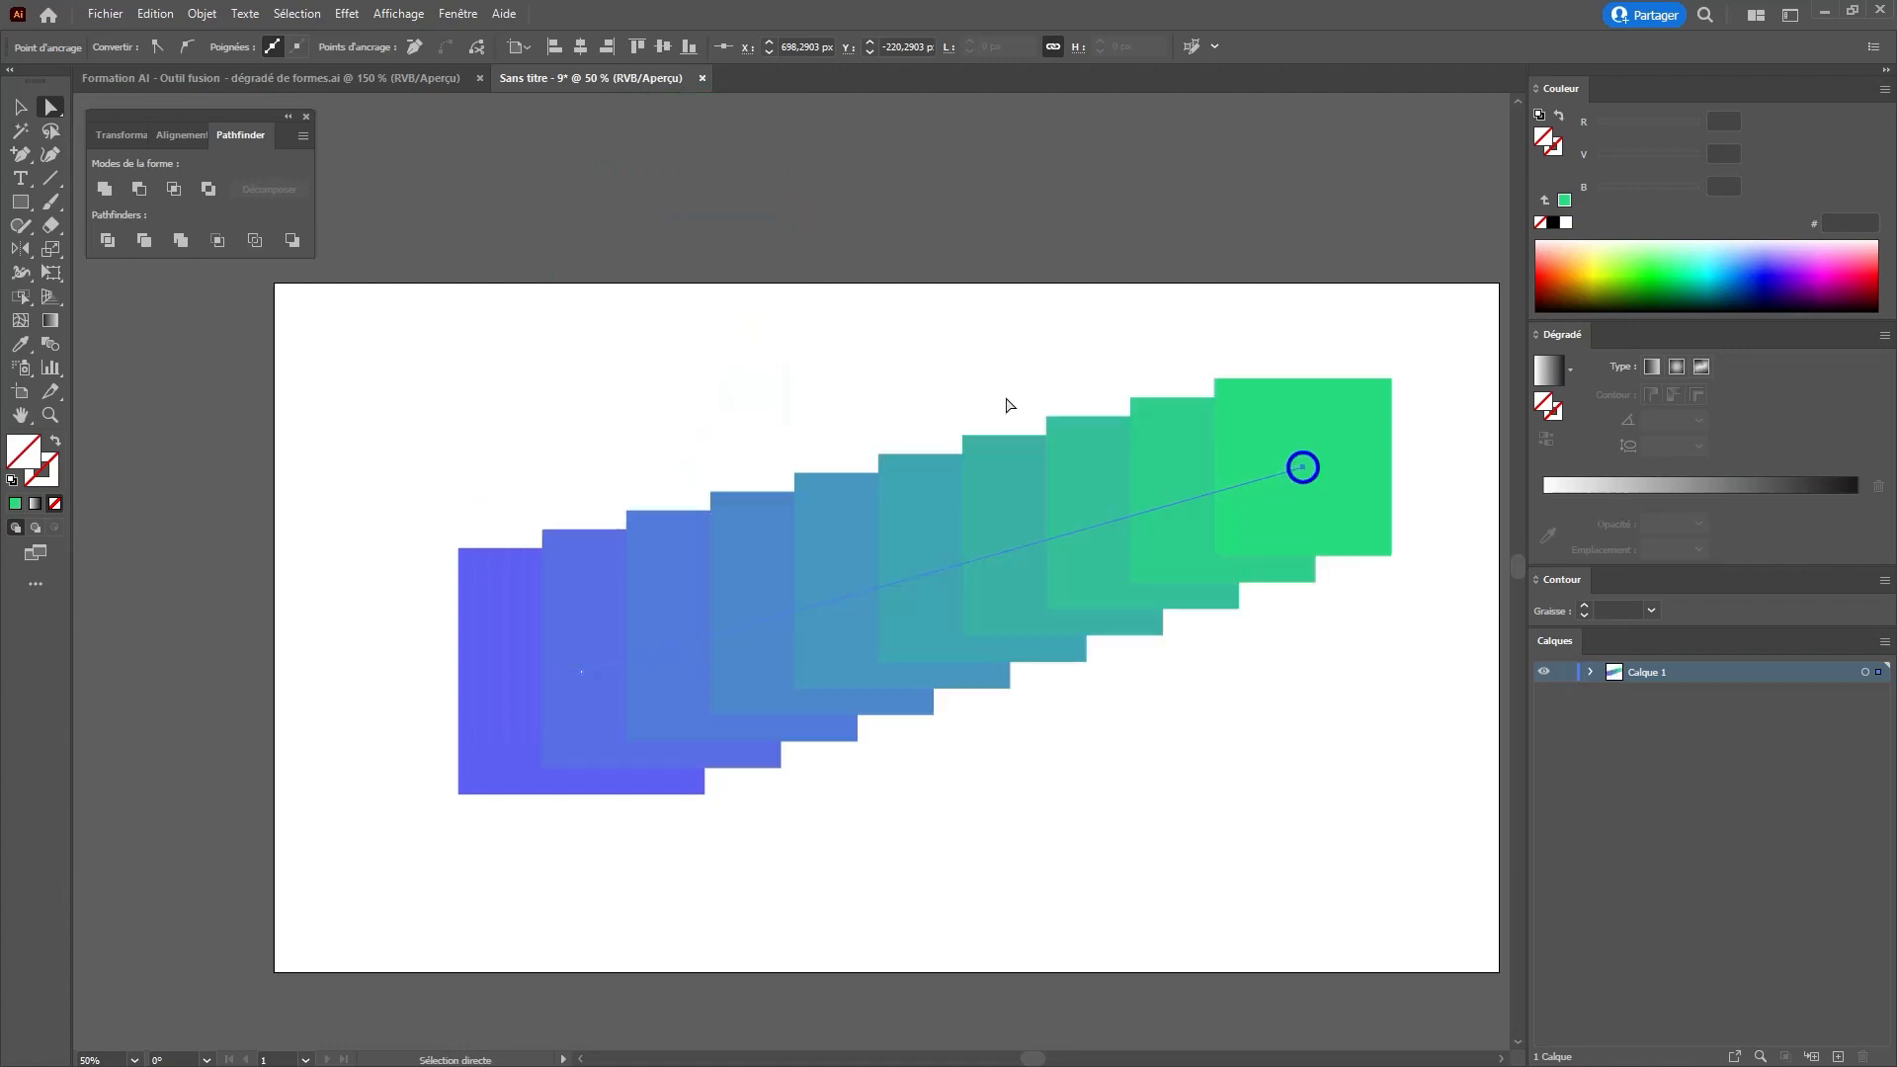
click(20, 154)
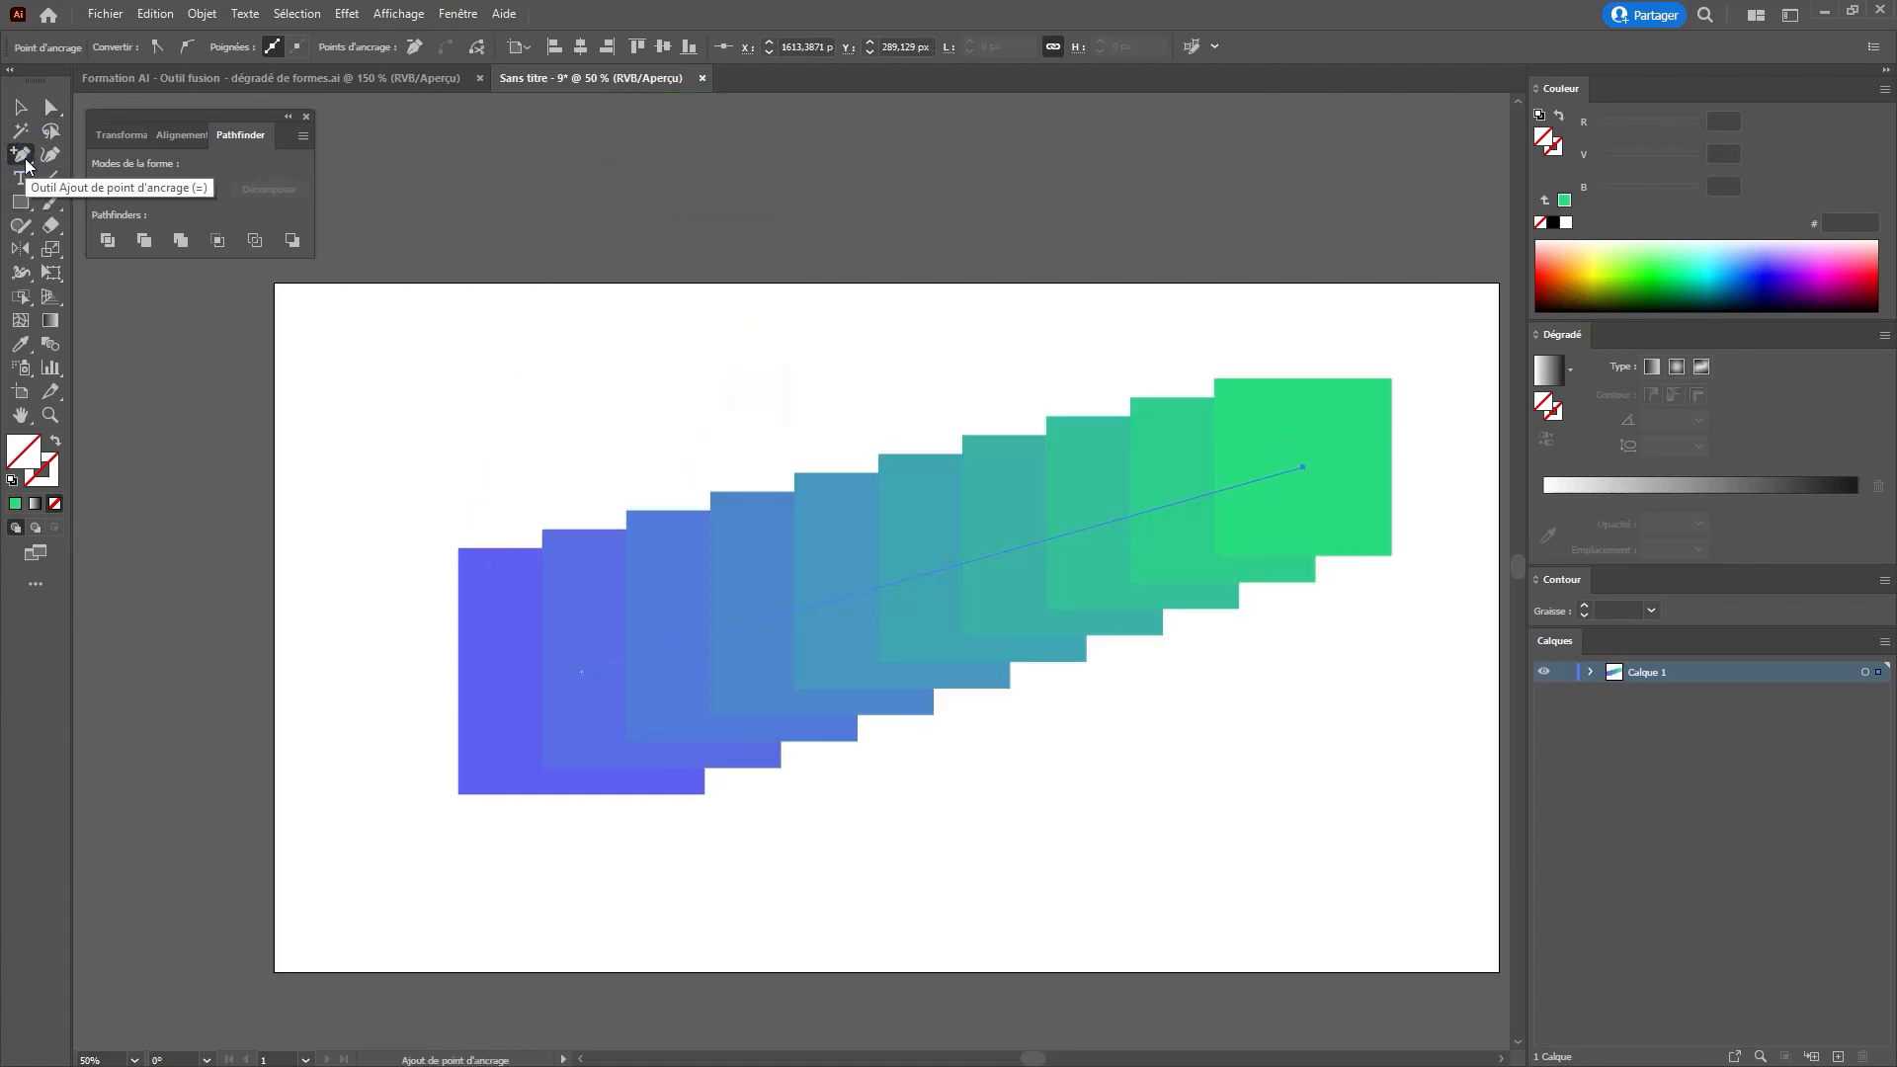
click(1088, 526)
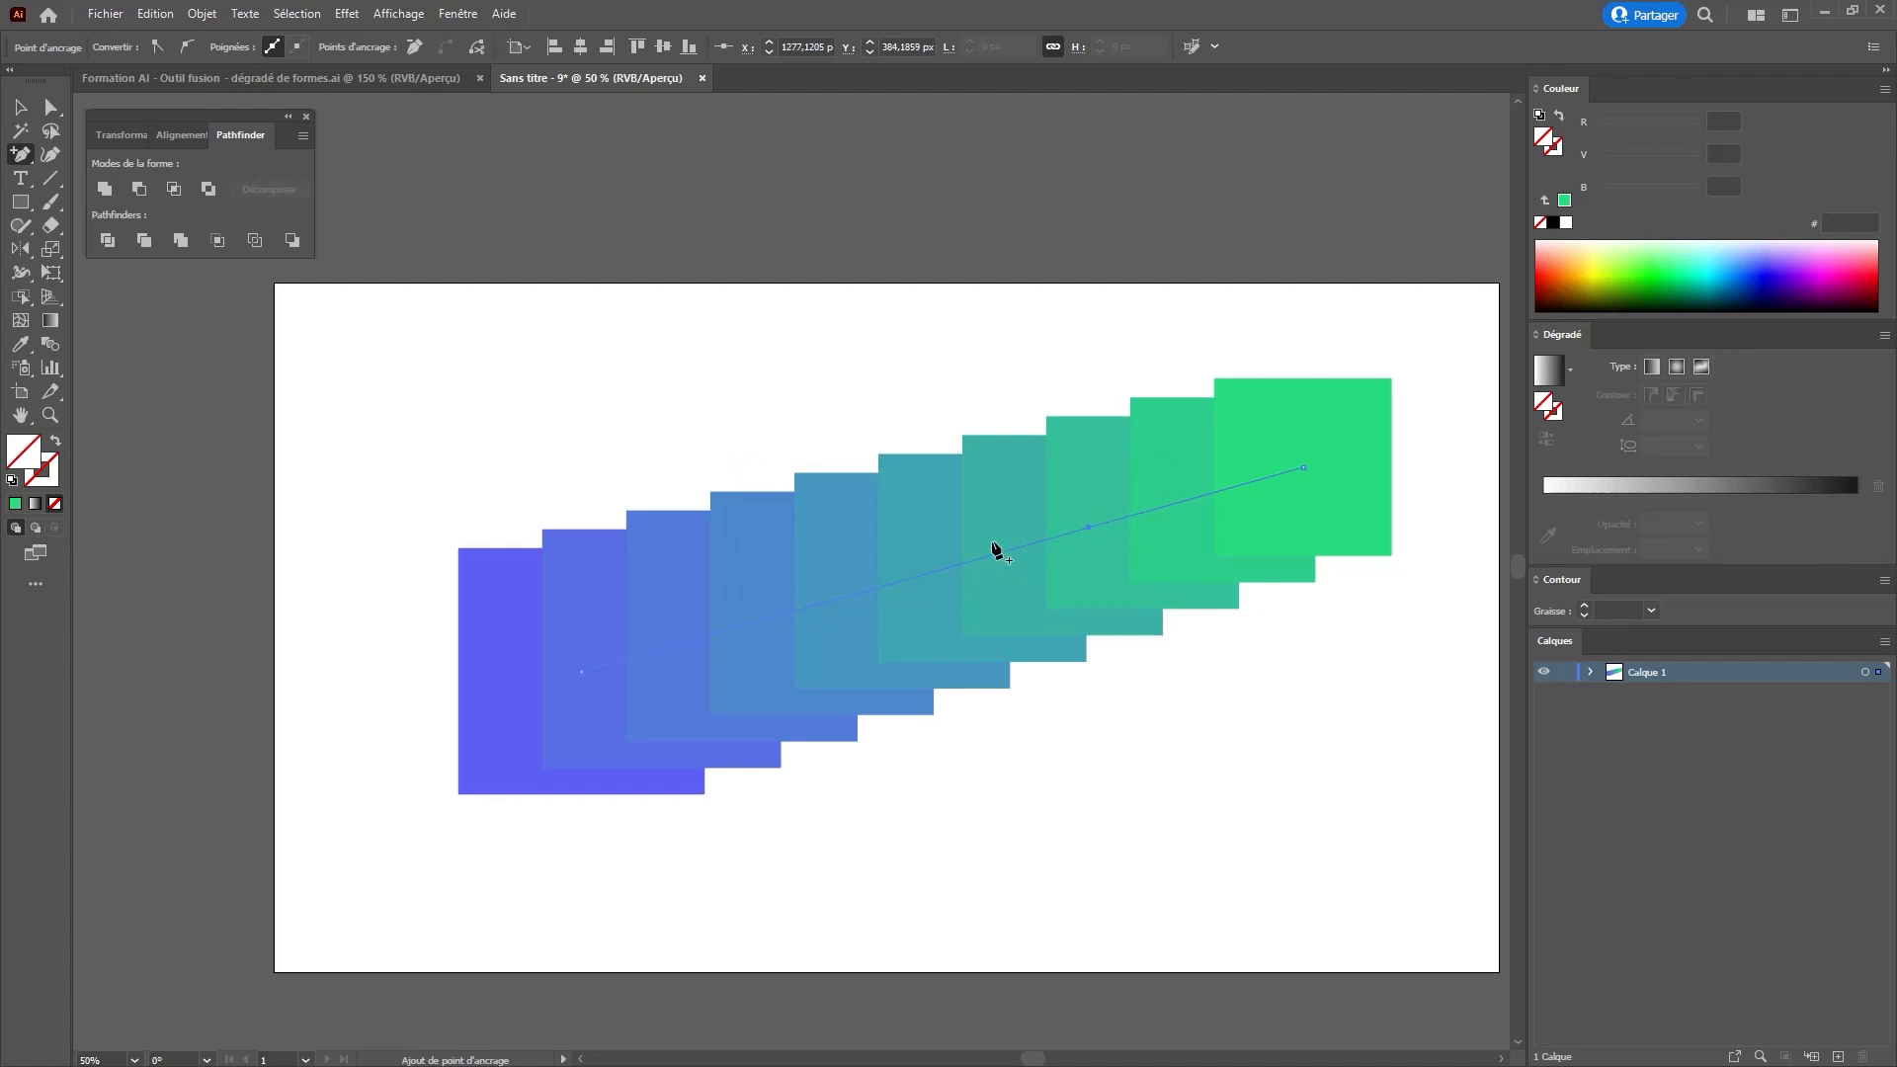
click(929, 573)
- Bend the blend's spine by moving its lower added anchor point down and its upper added anchor point up
key(a)
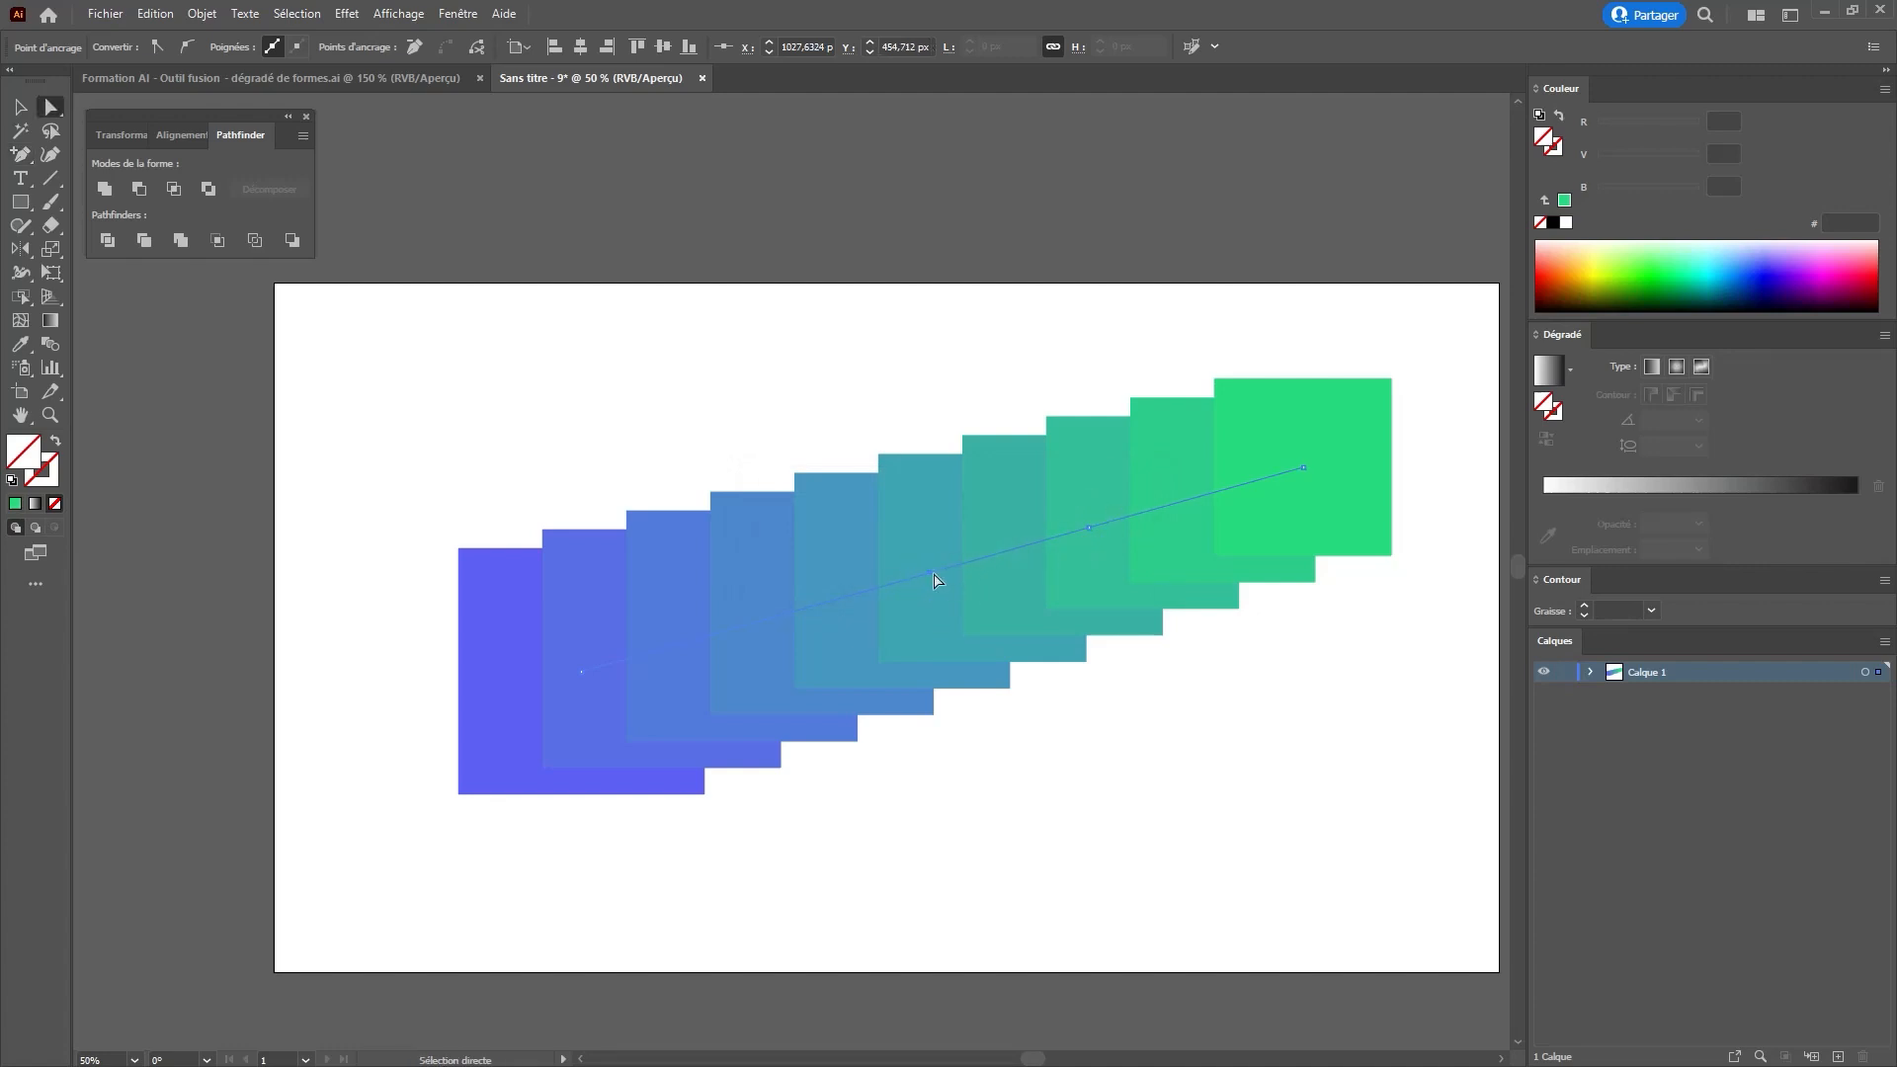
drag(931, 573, 954, 751)
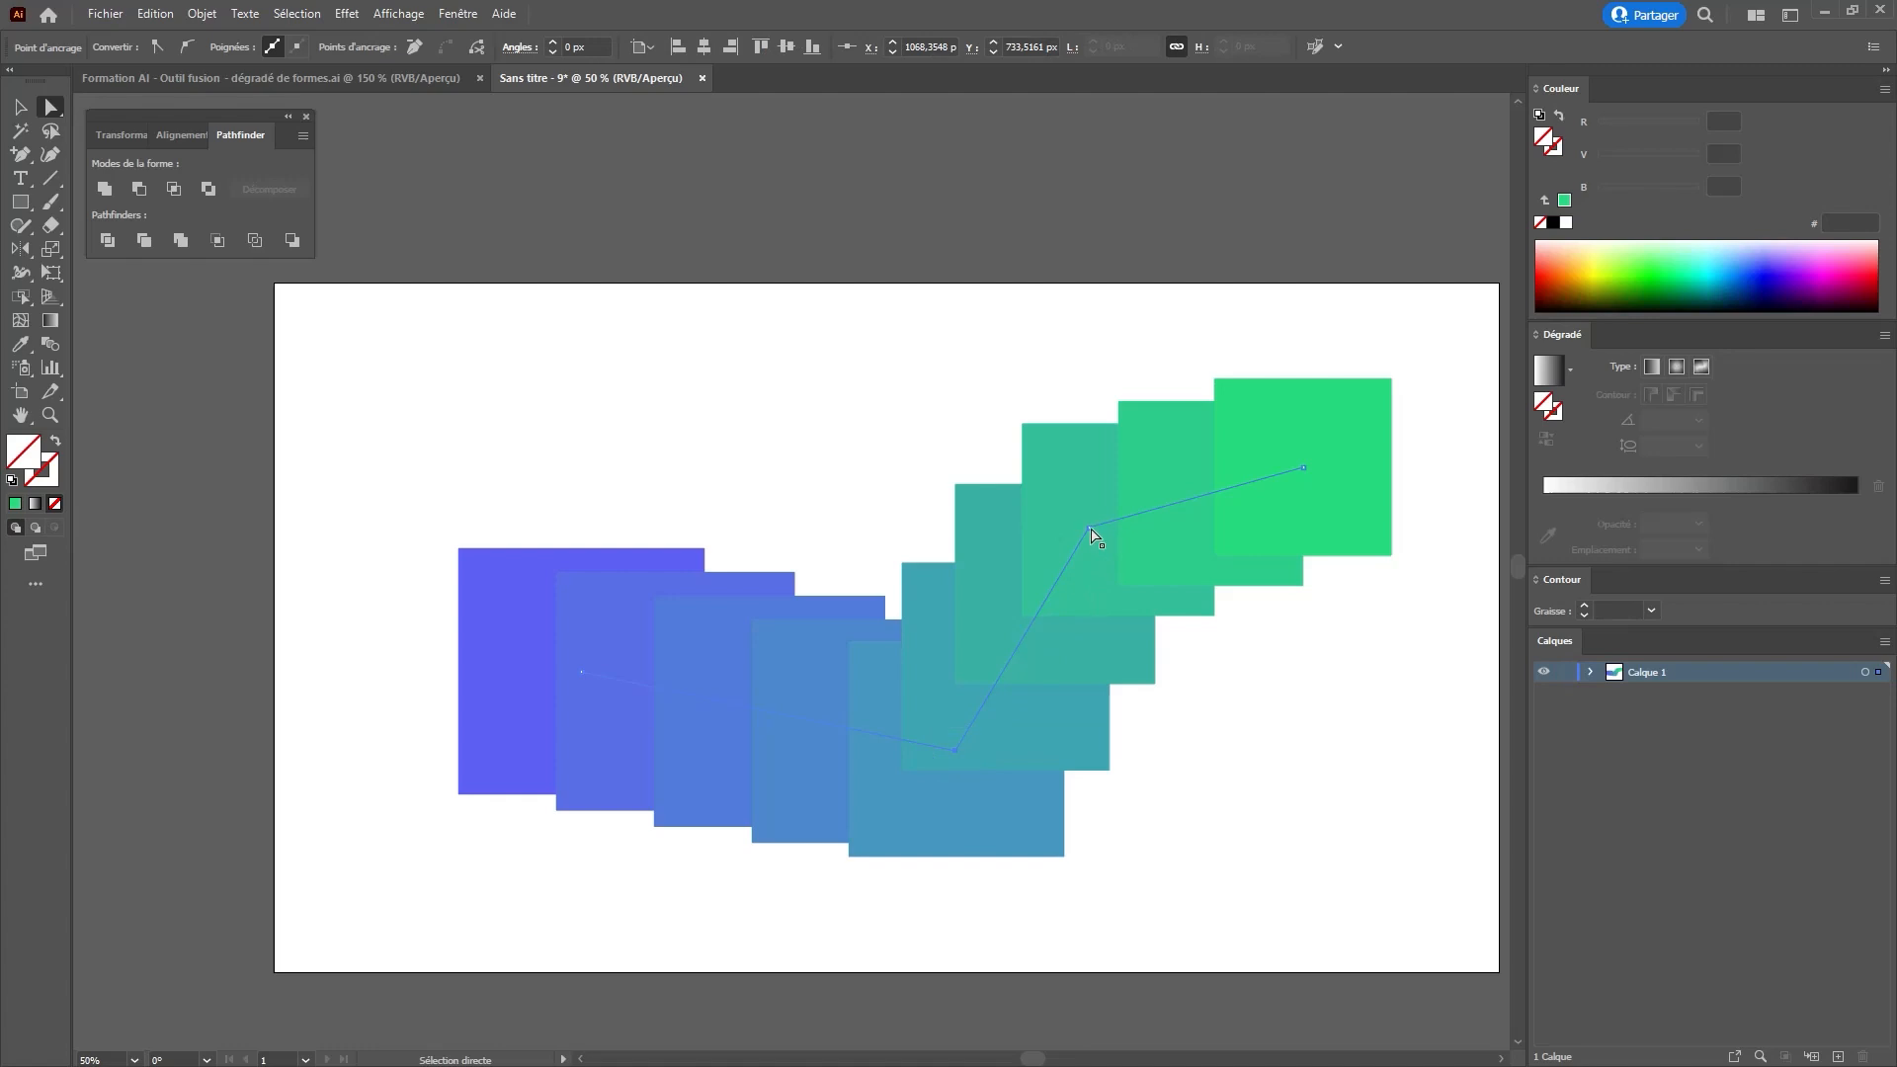
drag(1089, 531, 1144, 296)
- Undo the spine edits and the blend, back to the two separate squares
key(ctrl+z)
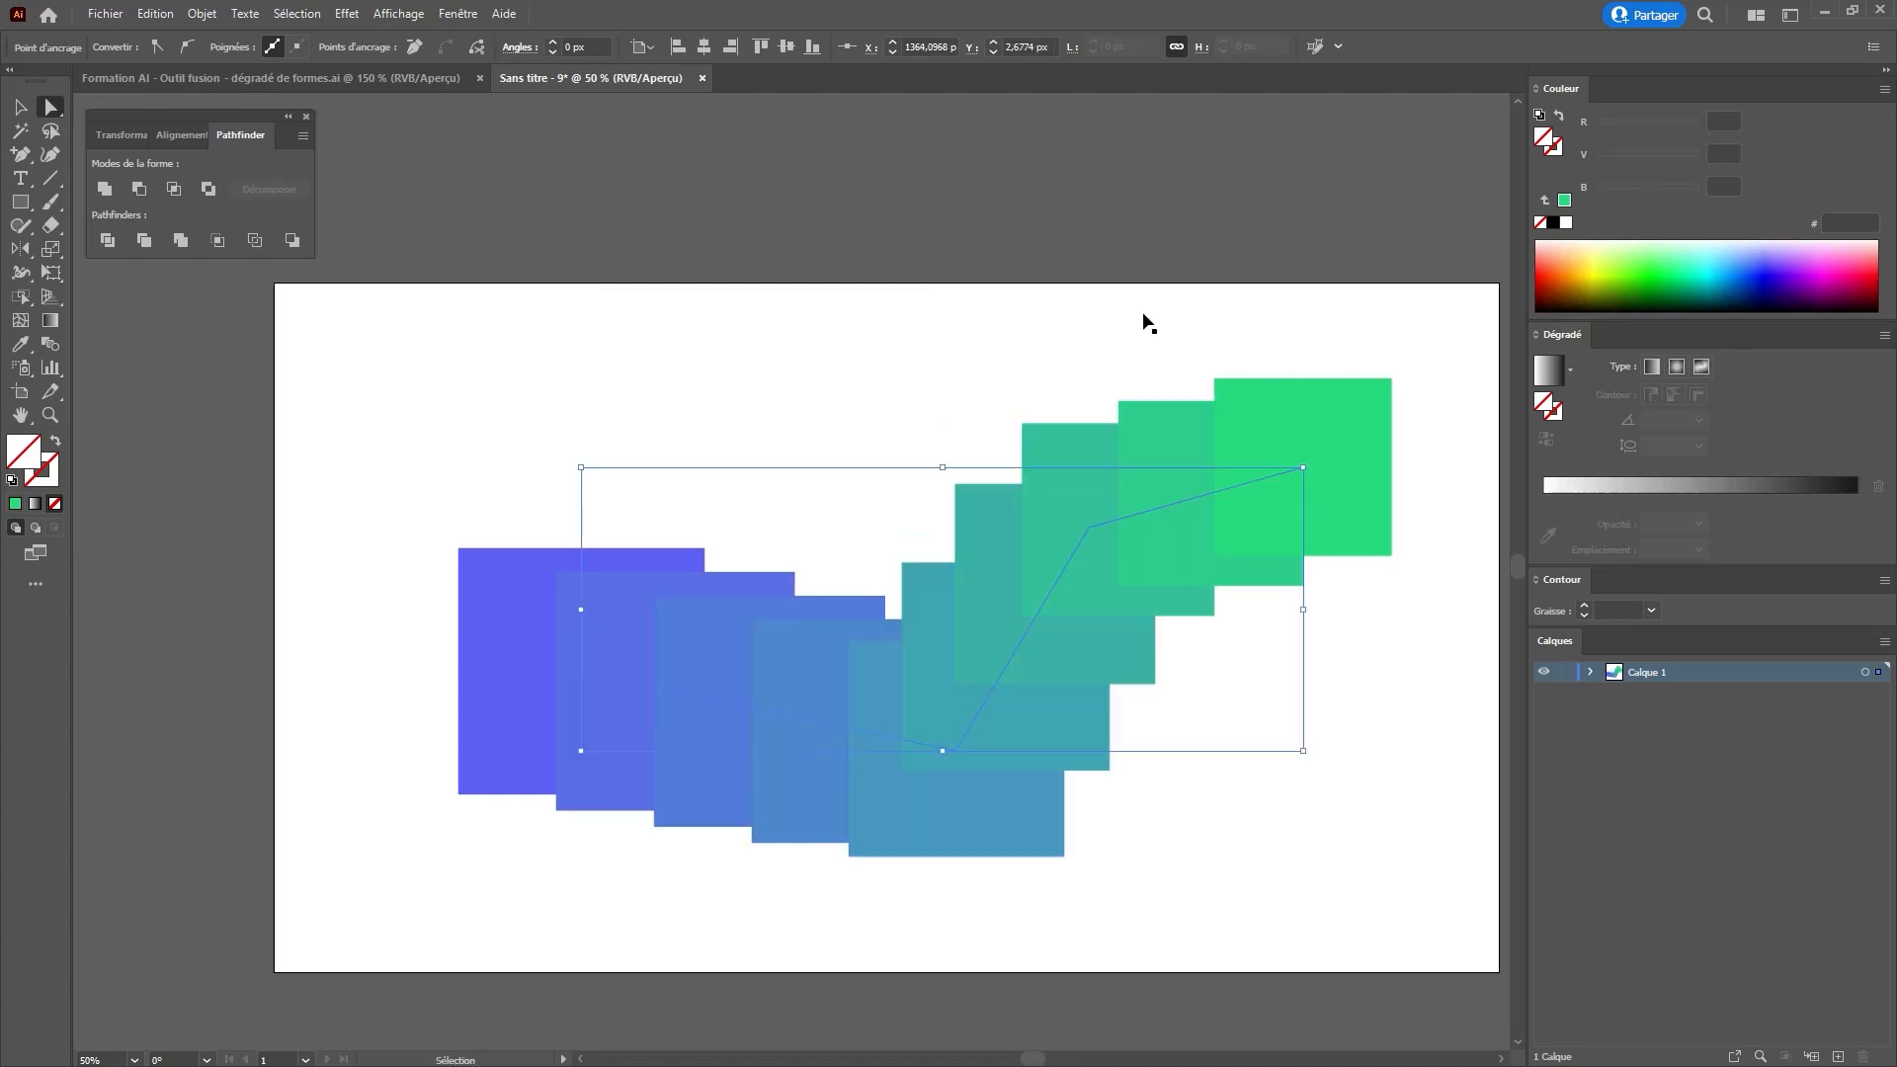
key(ctrl+z)
key(ctrl+z)
key(ctrl+z)
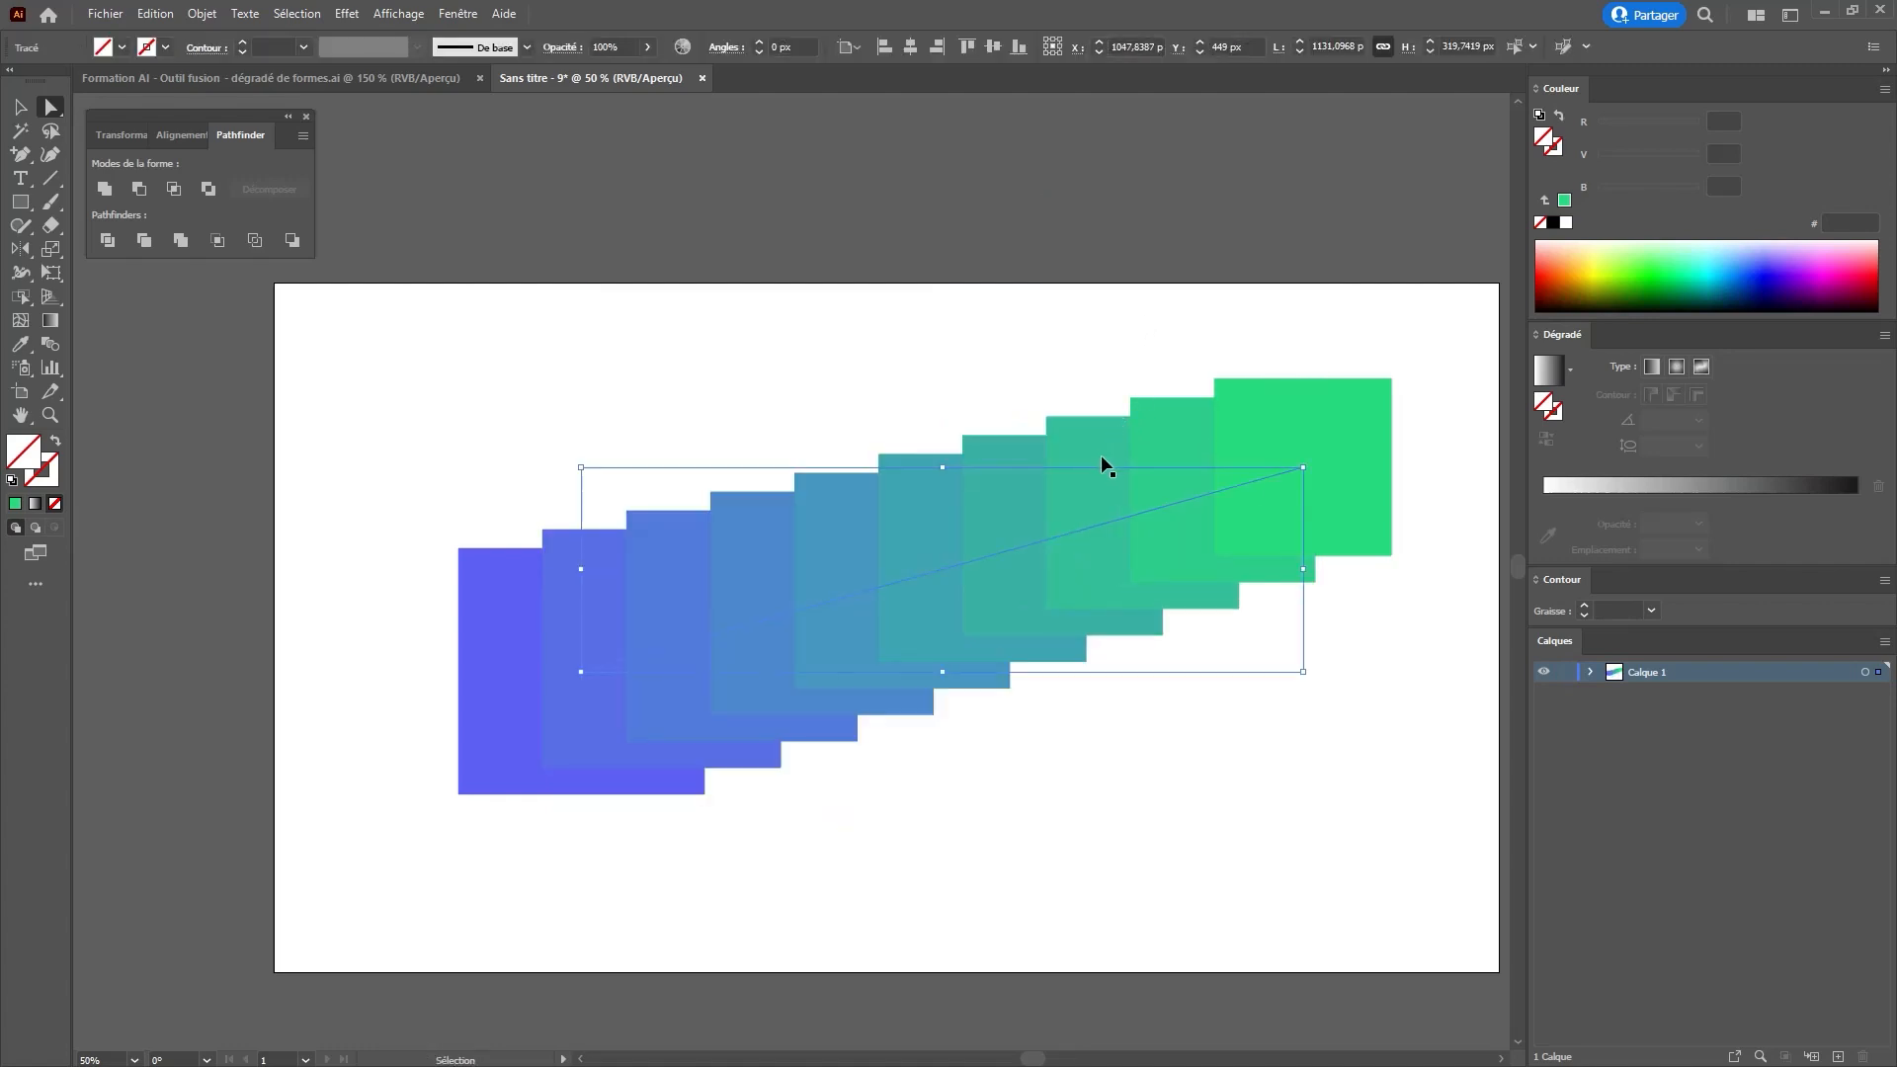
key(ctrl+z)
key(ctrl+z)
key(ctrl+z)
key(ctrl+z)
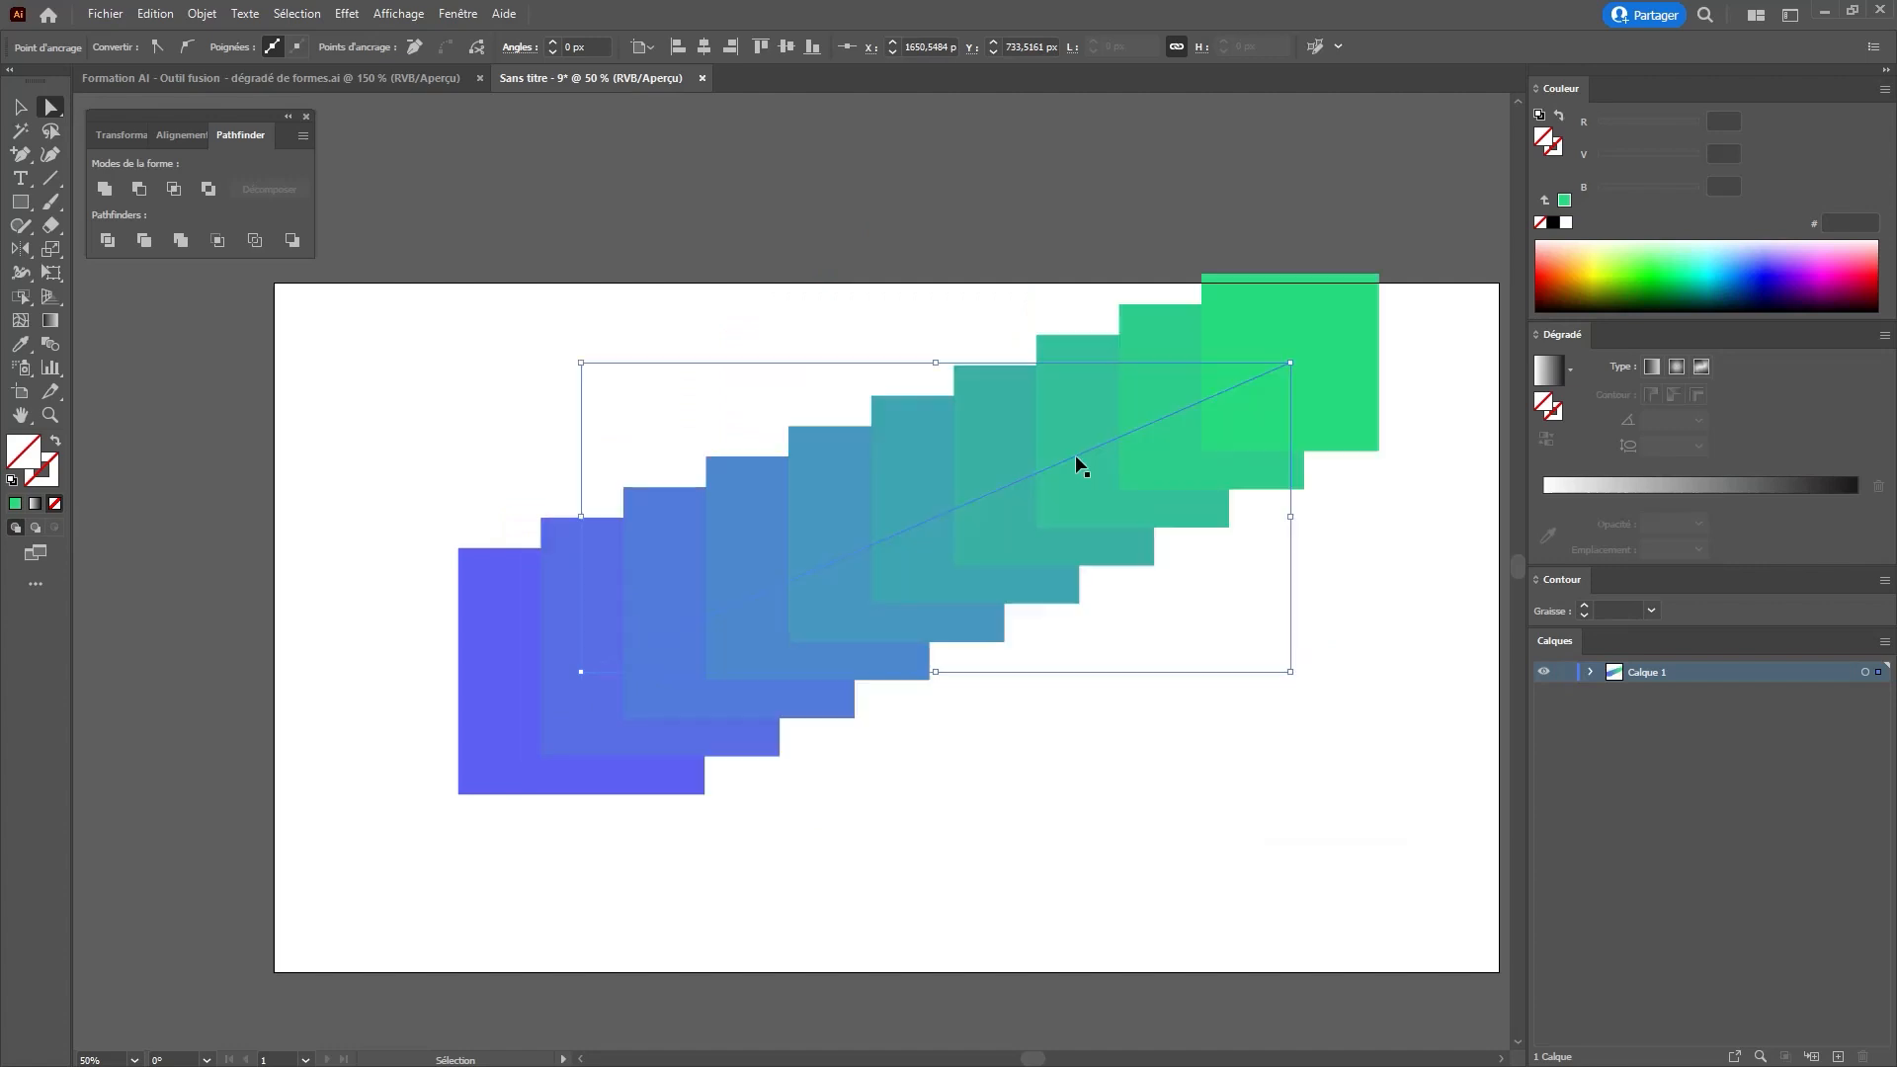
key(ctrl+z)
key(ctrl+z)
key(v)
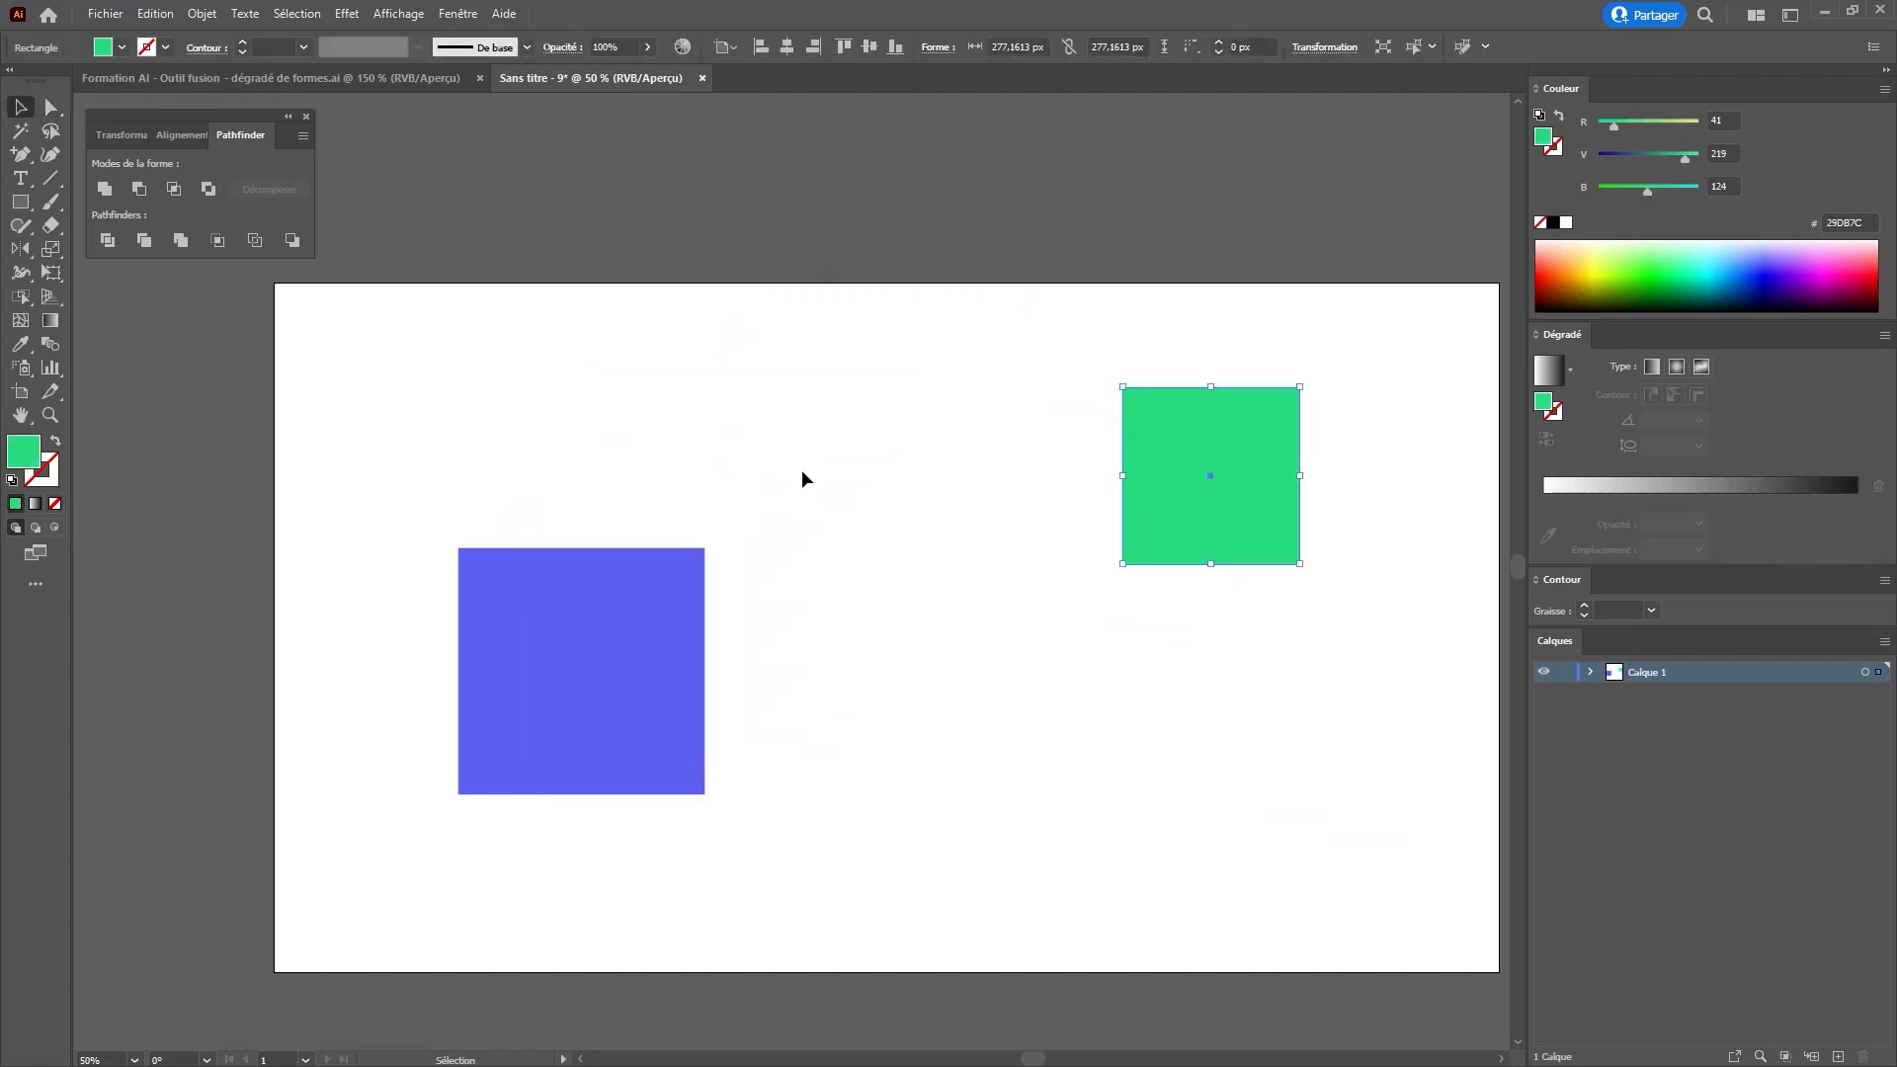
- Try blending the blue and green squares with the Etapes spacing set to 30 steps, and undo the blend
double_click(49, 344)
click(998, 474)
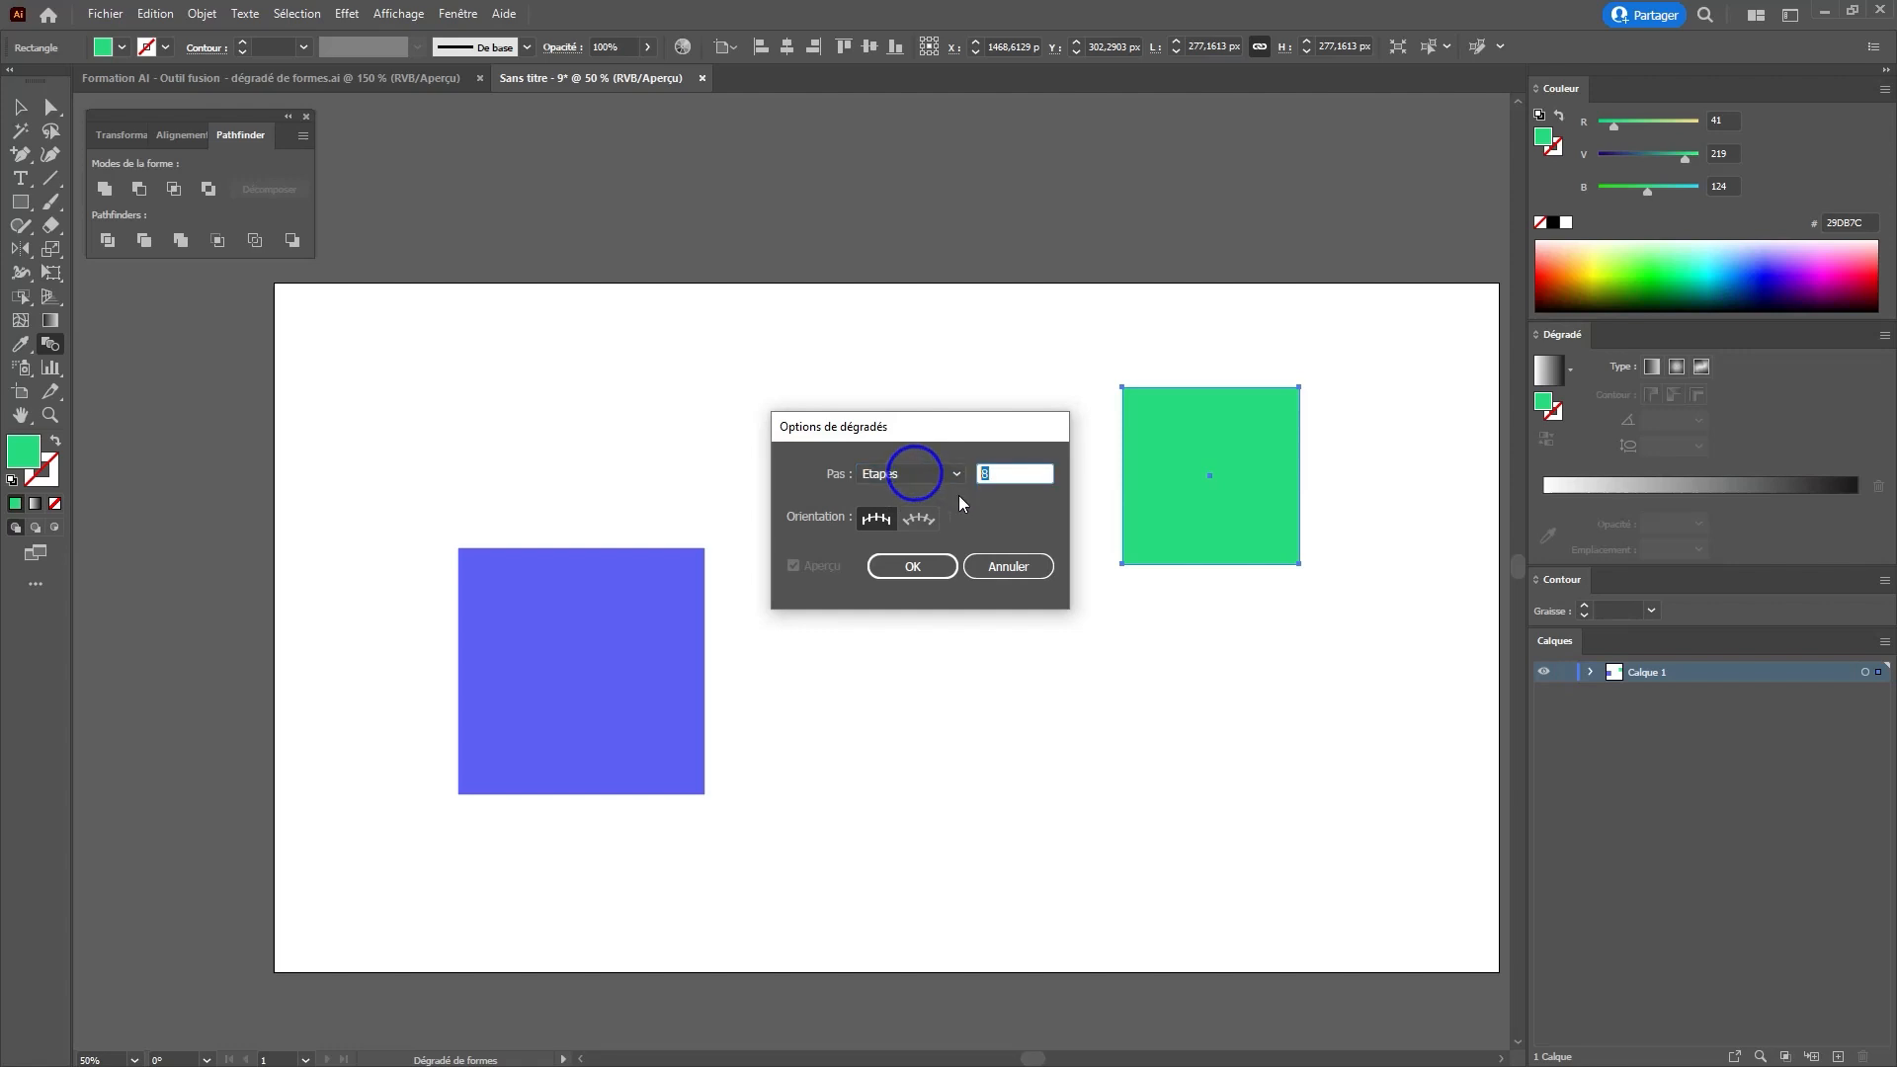
click(929, 567)
click(597, 669)
click(1274, 494)
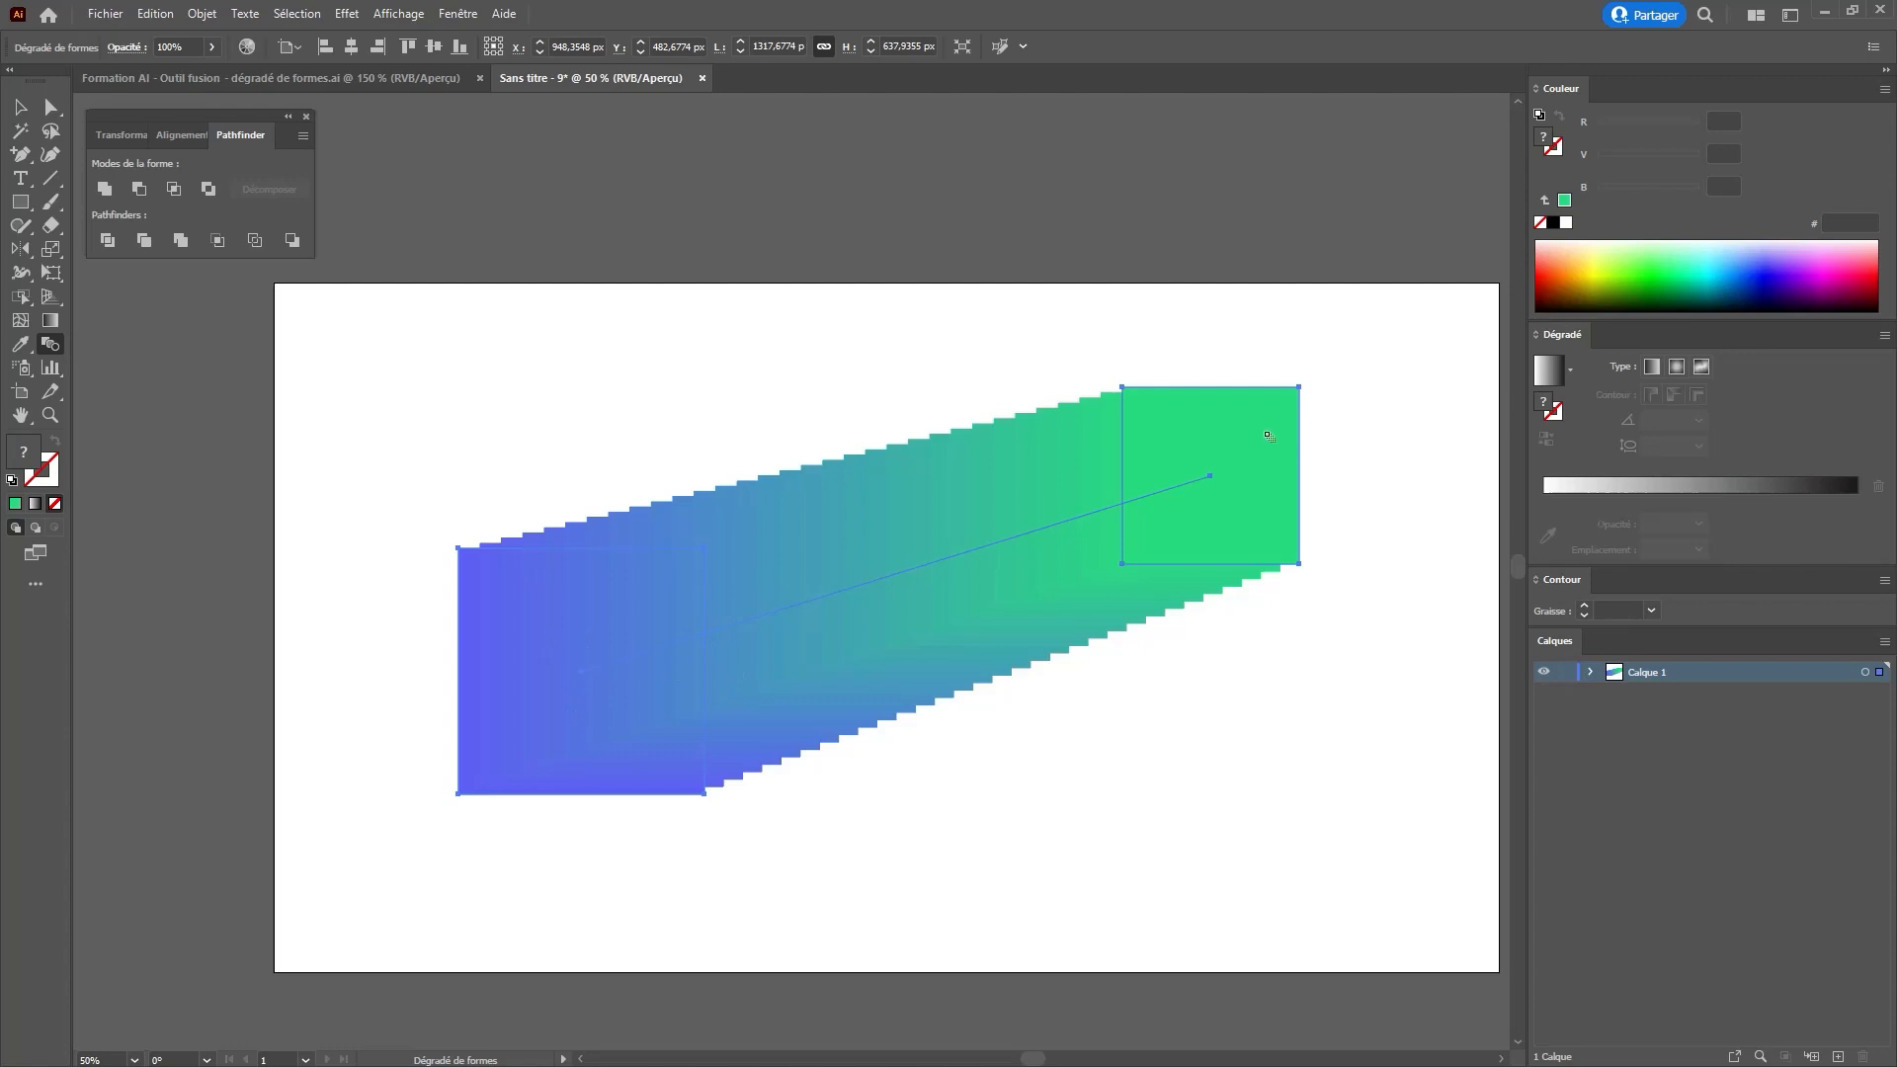
key(ctrl+z)
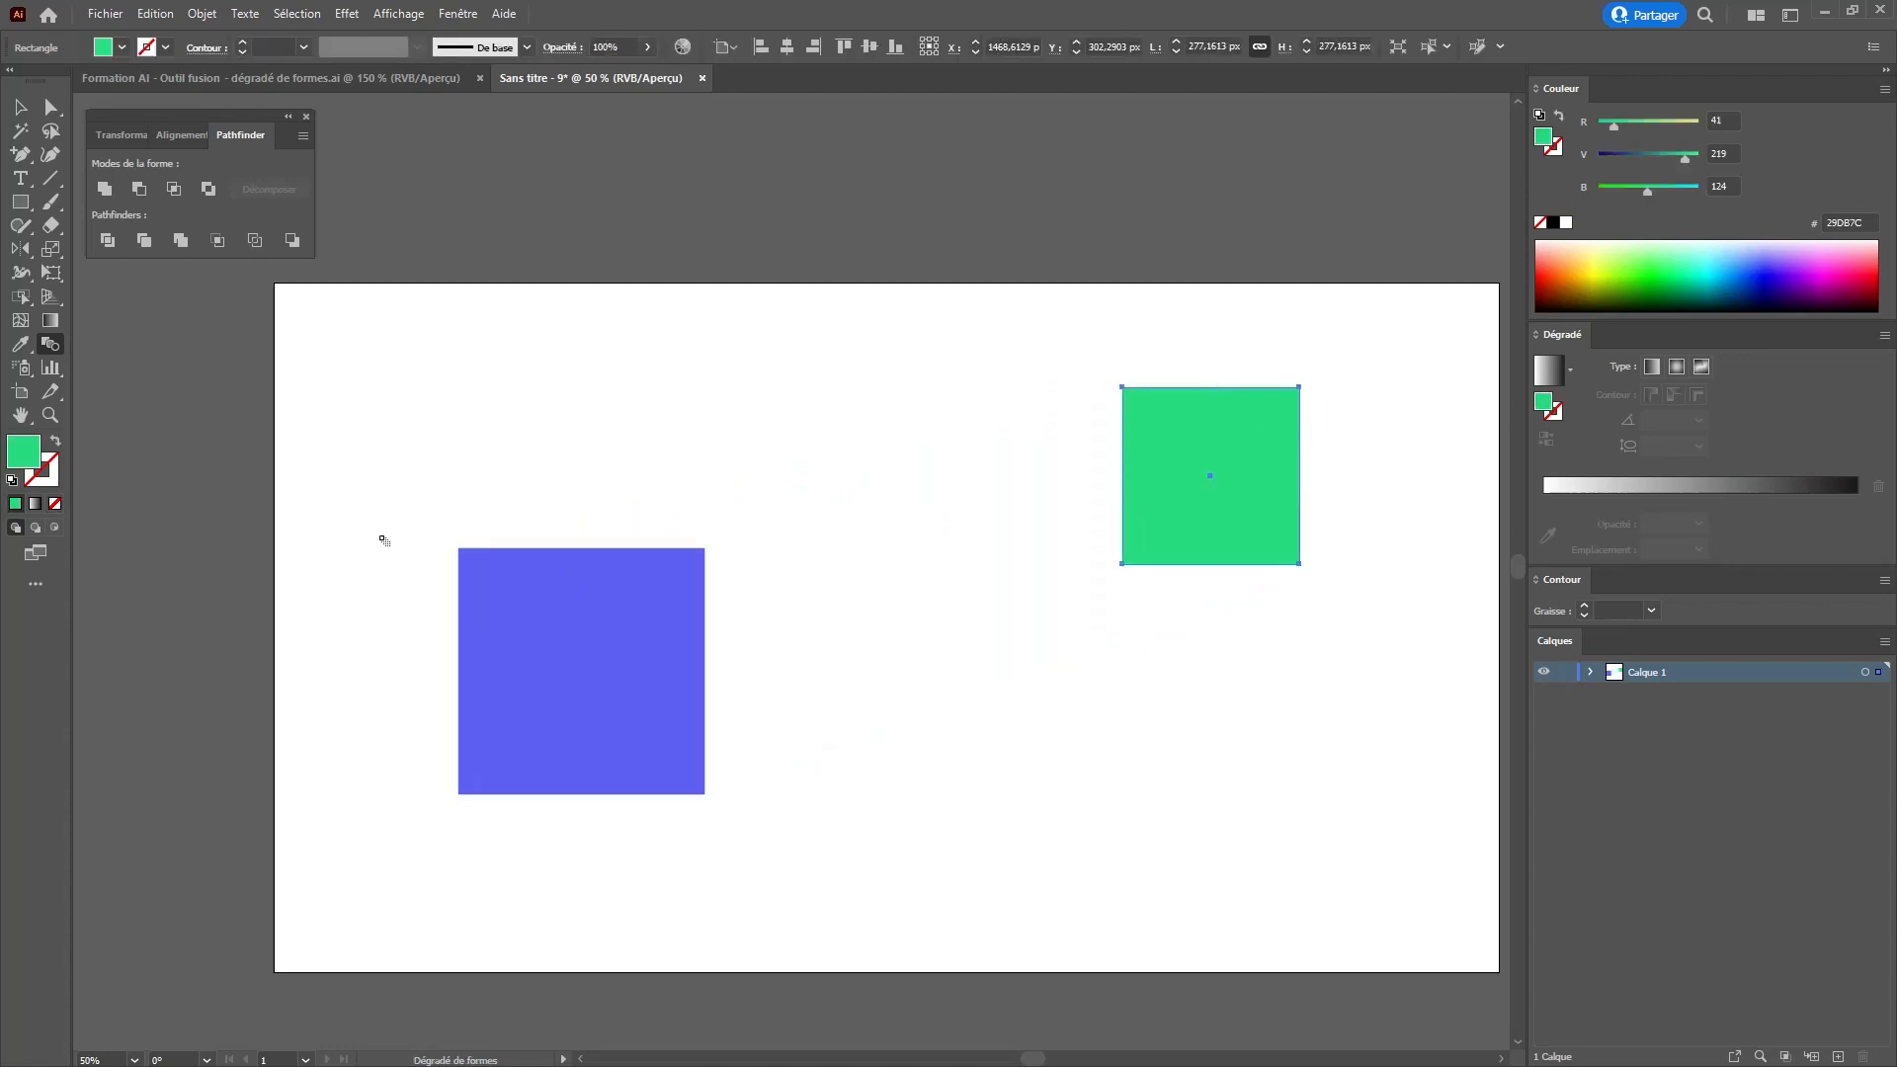
- Try blending the blue and green squares with the spacing set to Distance at 50 px, and undo the blend
double_click(56, 348)
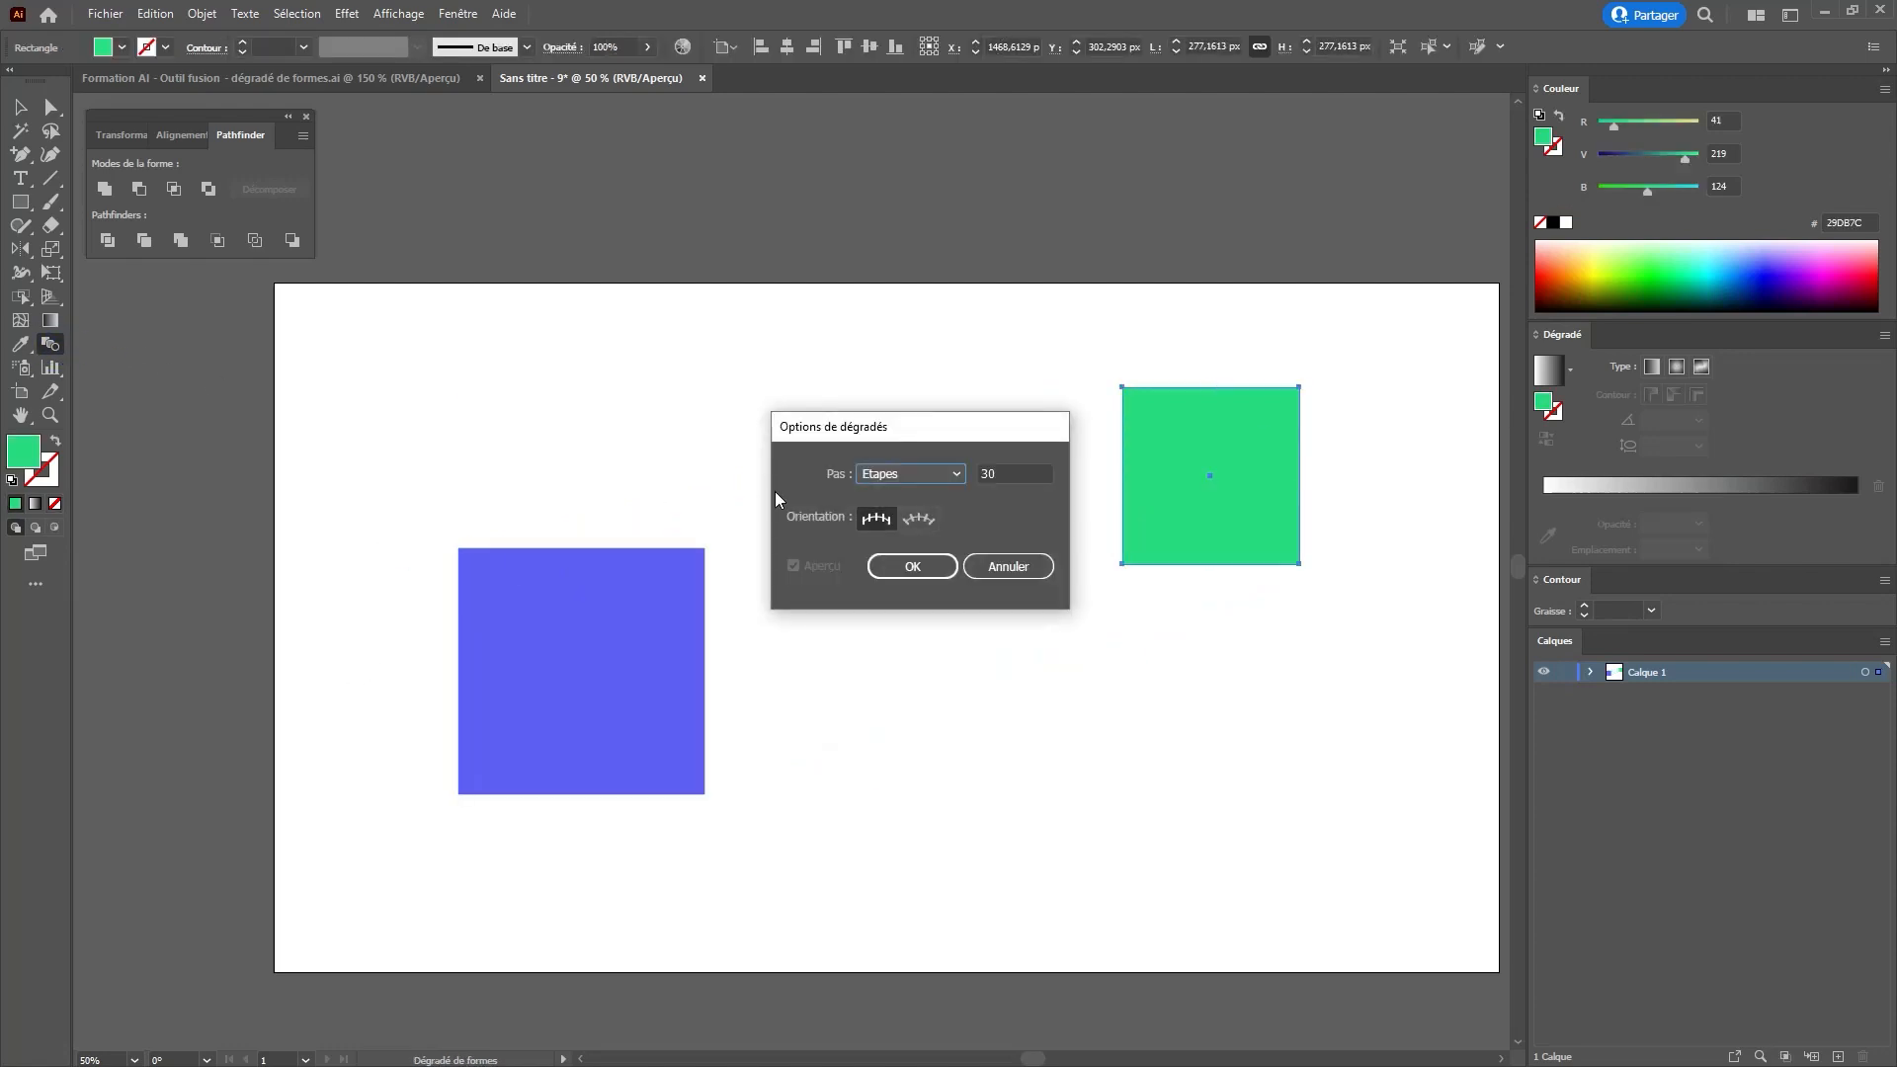
click(889, 478)
click(887, 536)
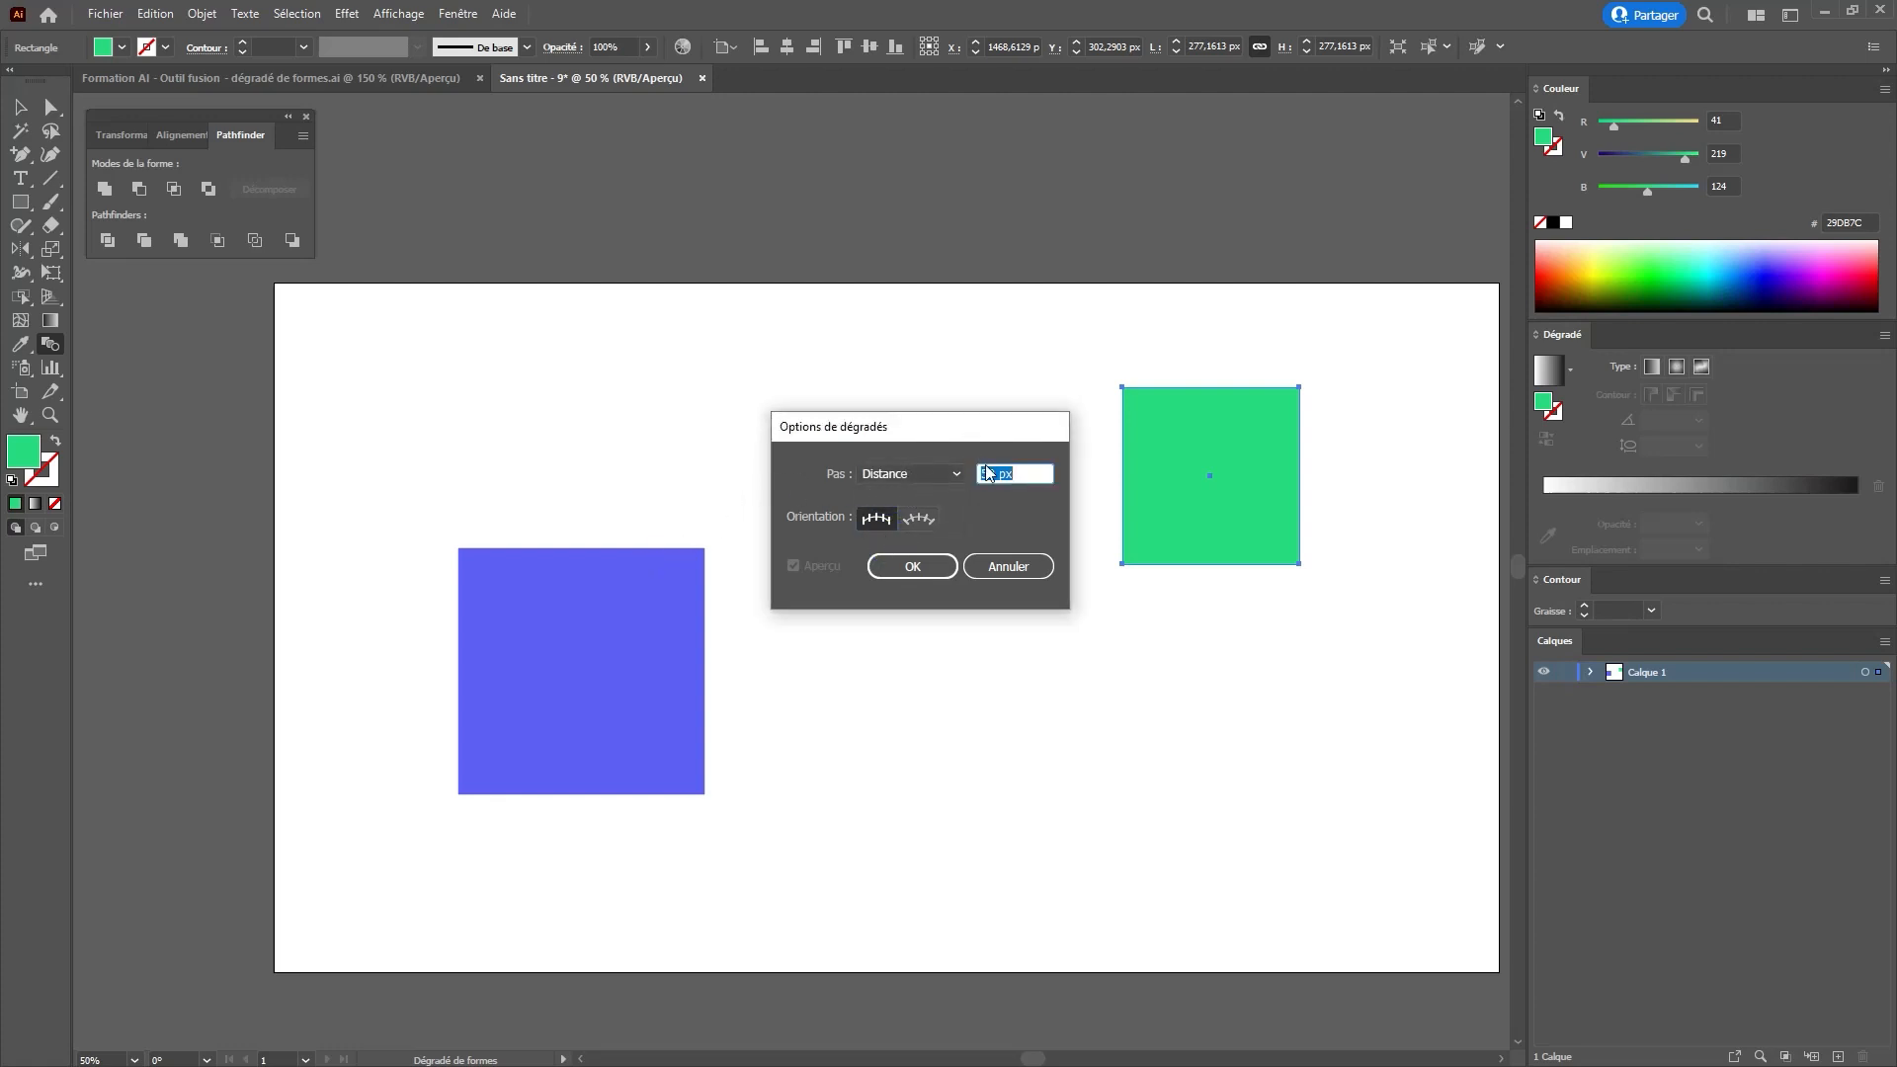
click(913, 567)
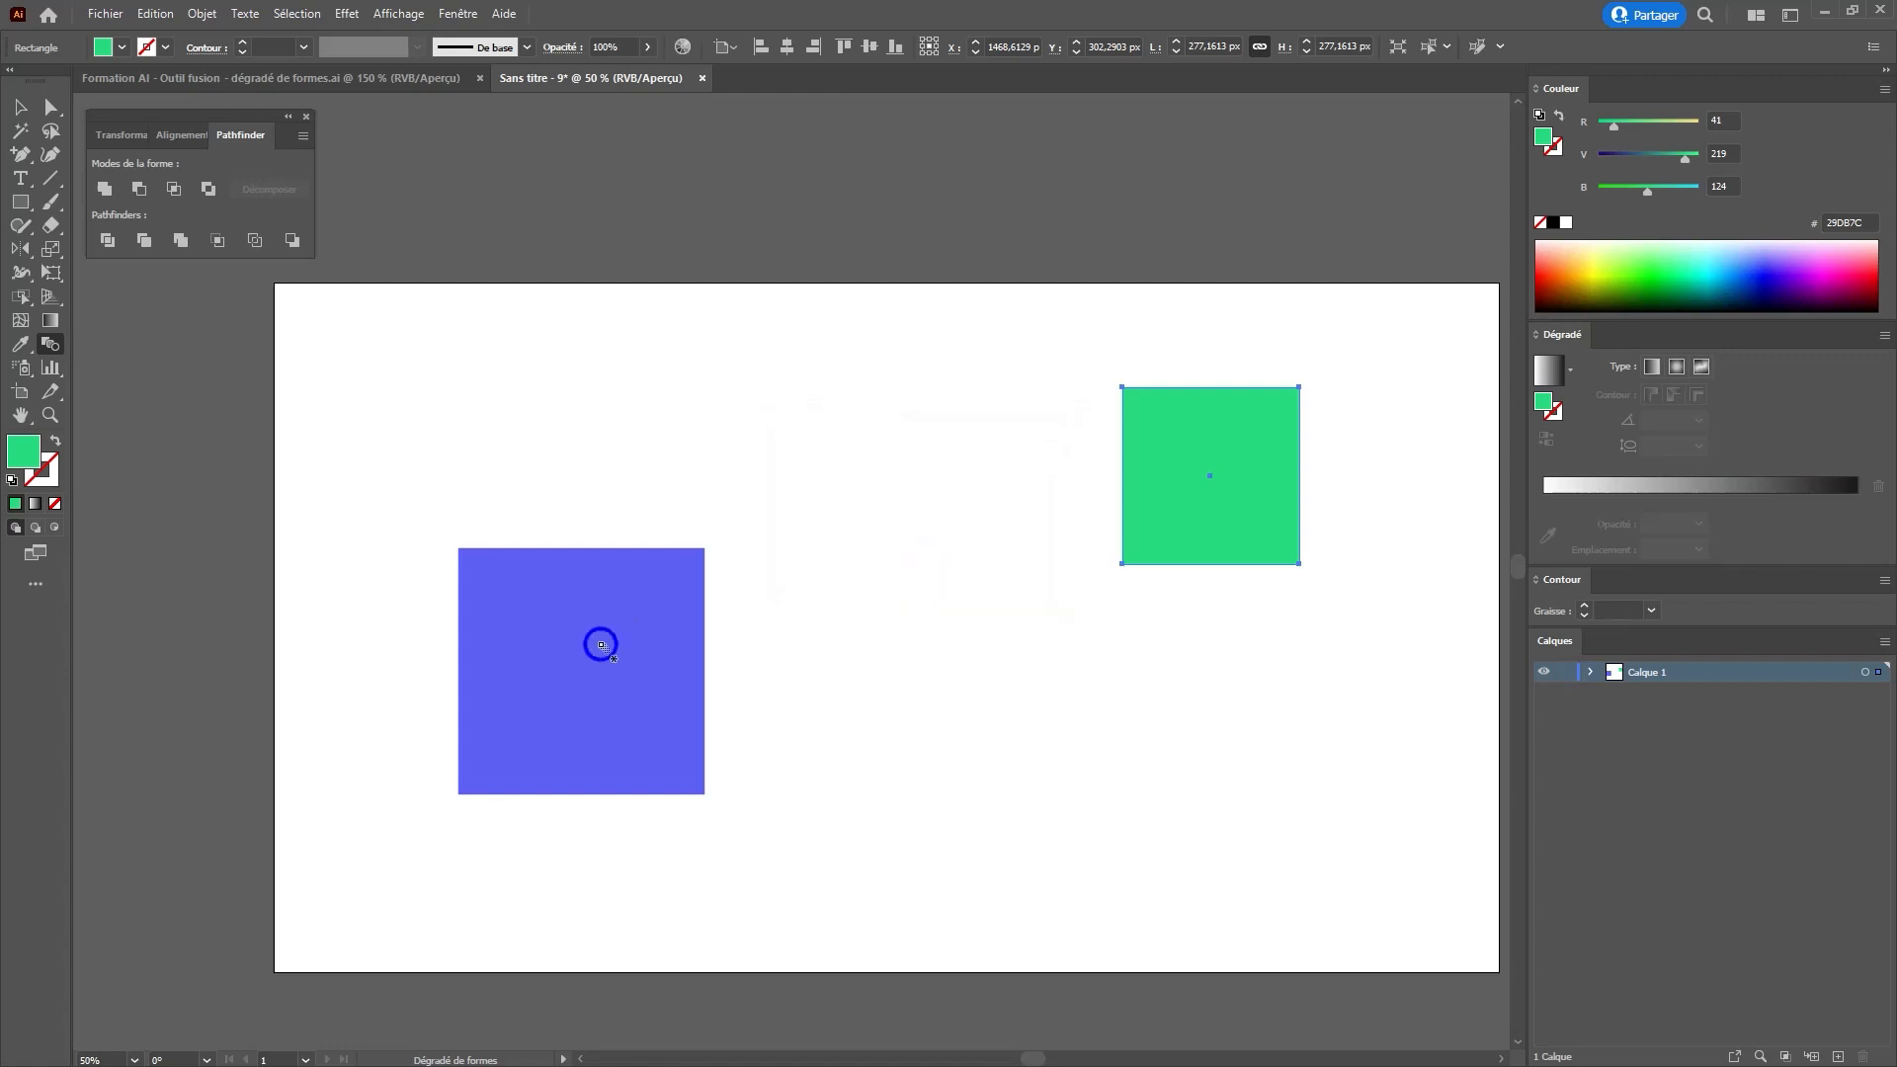
click(1192, 524)
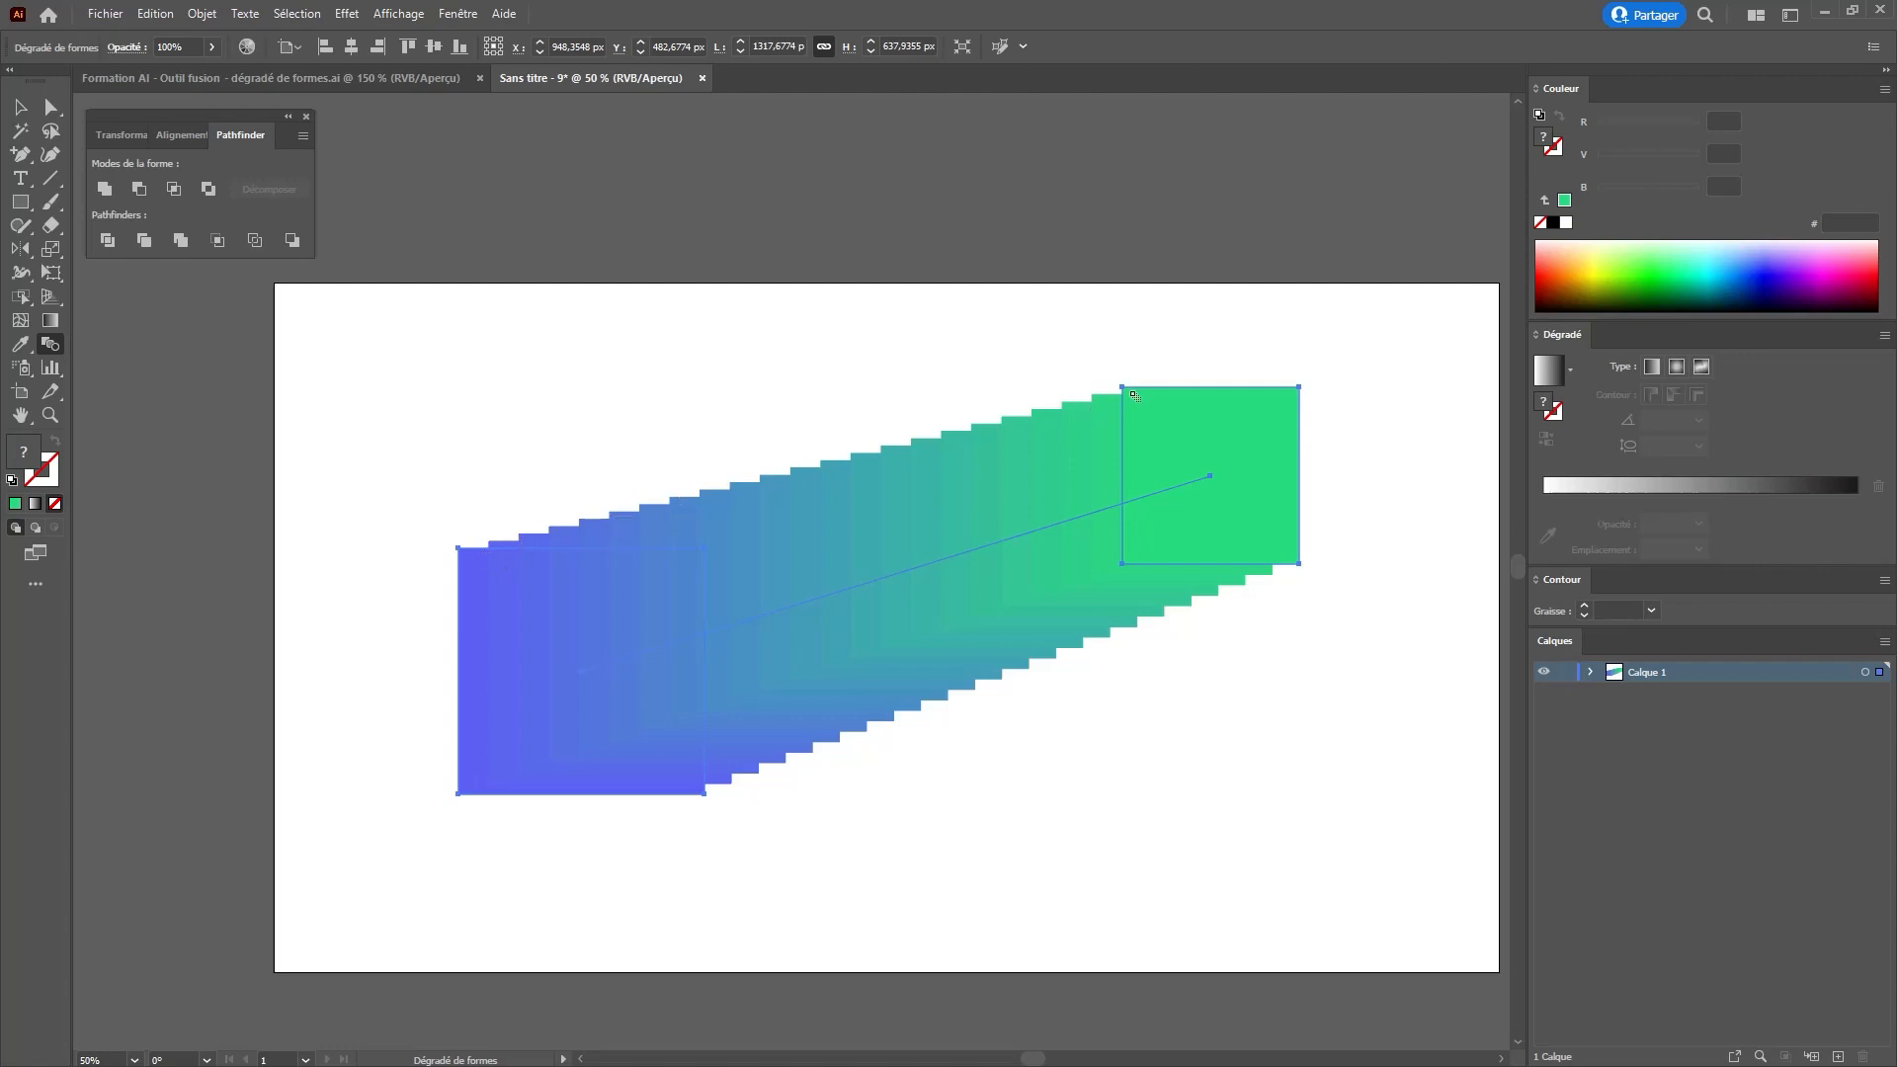
key(ctrl+z)
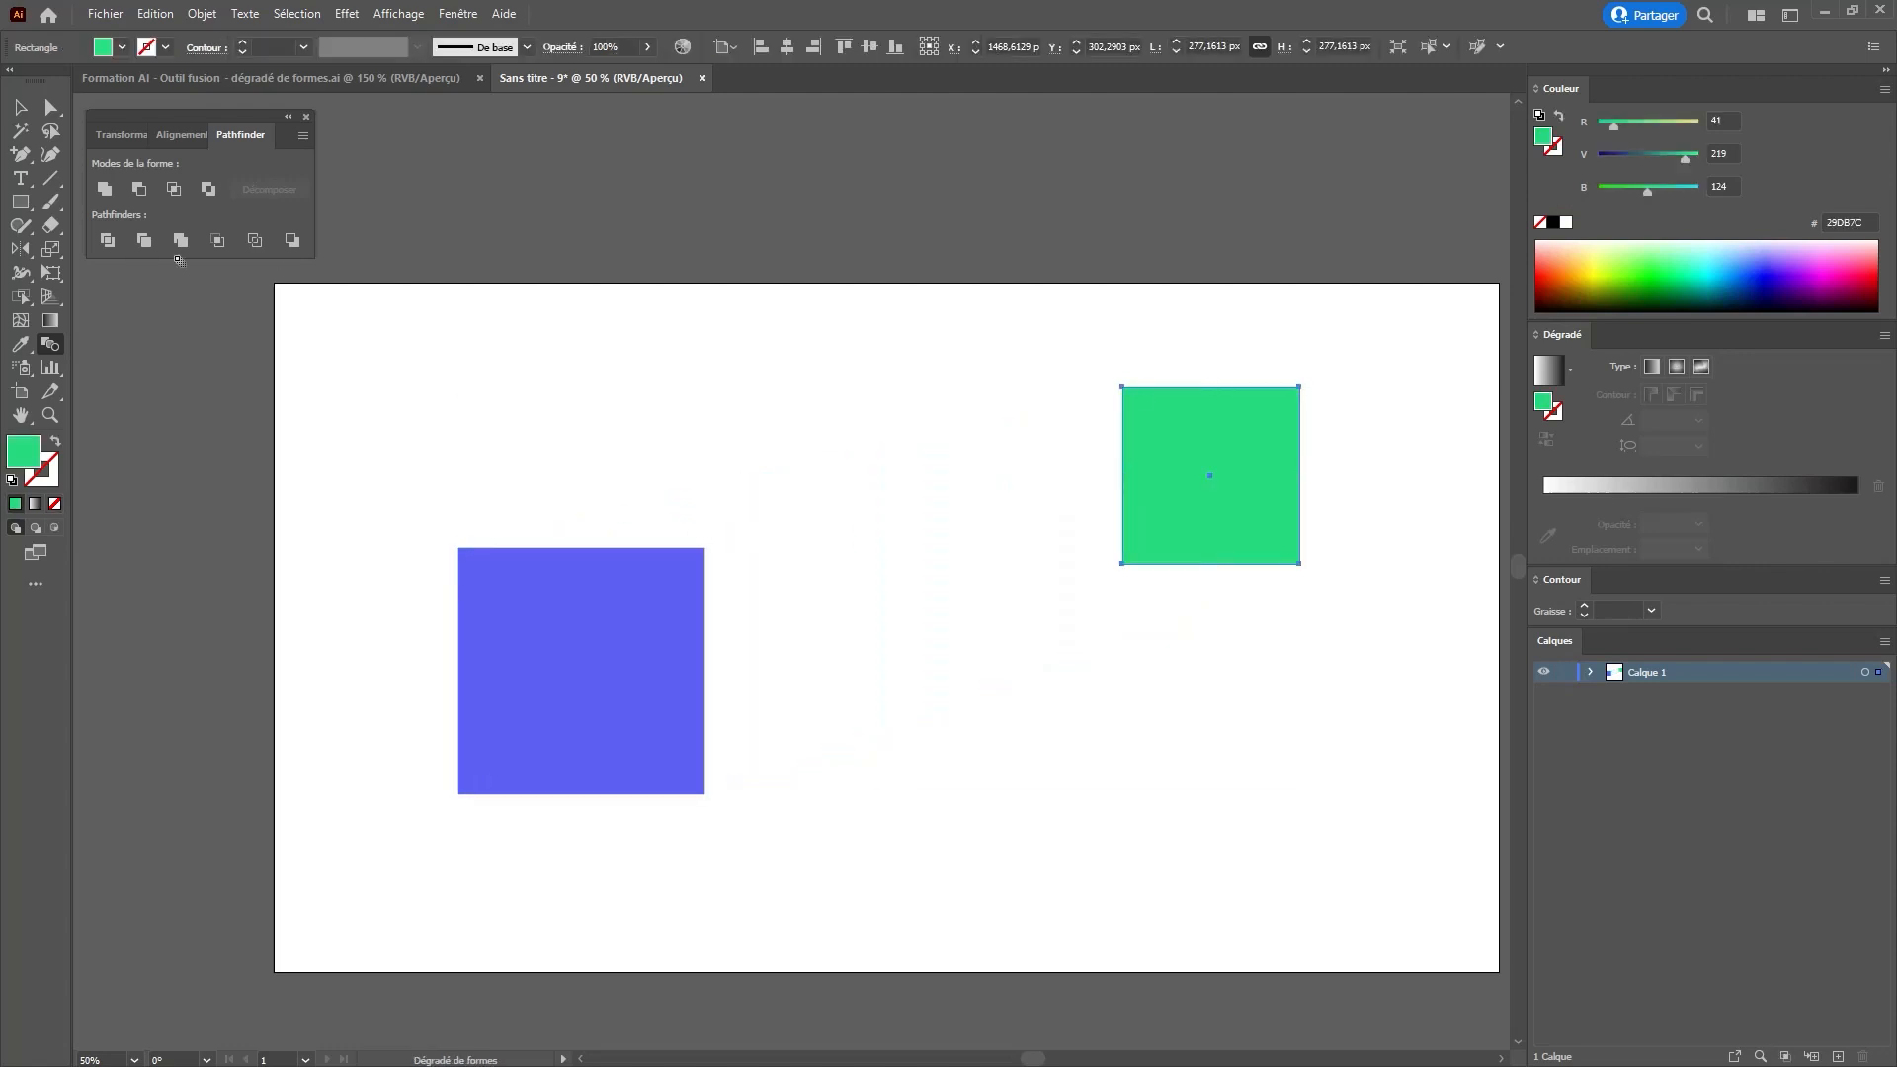
- Try blending the two squares with the Distance spacing set to 200 px, and undo the blend
double_click(52, 342)
double_click(1015, 469)
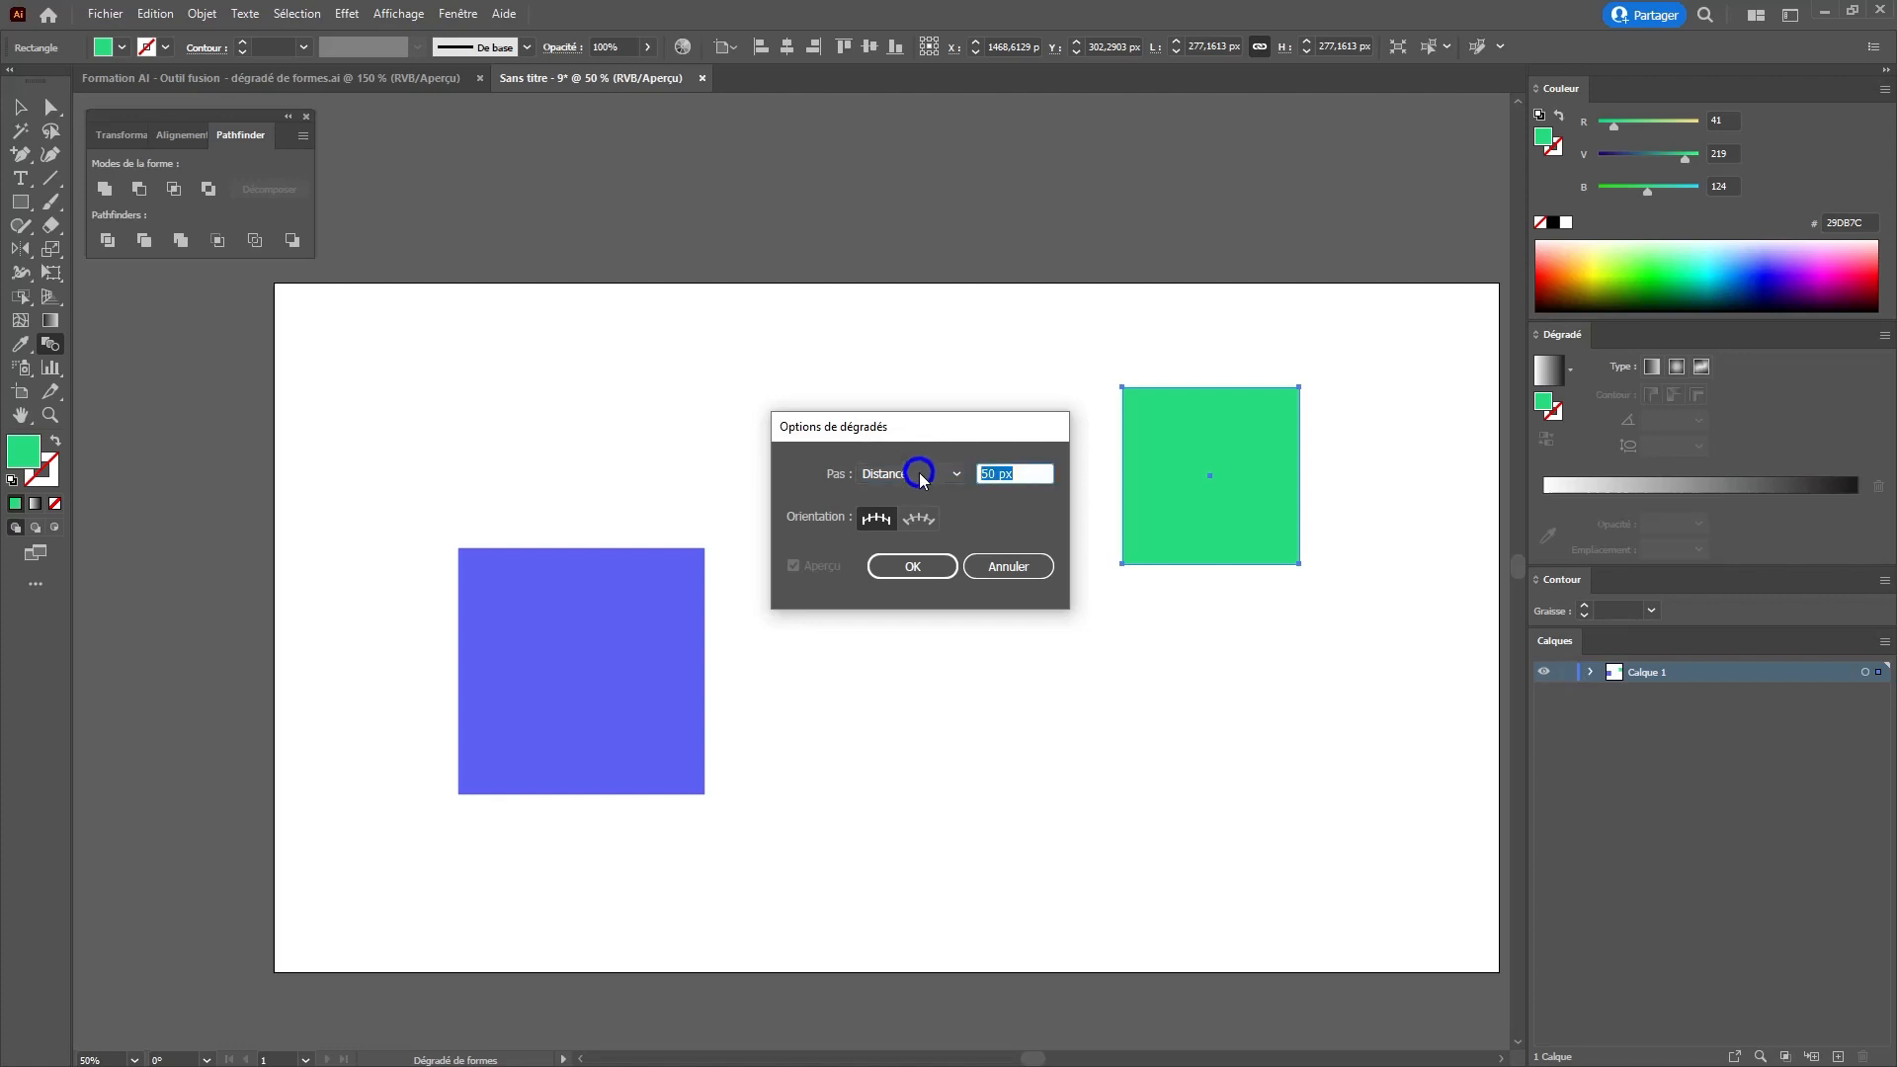
text(200)
key(Return)
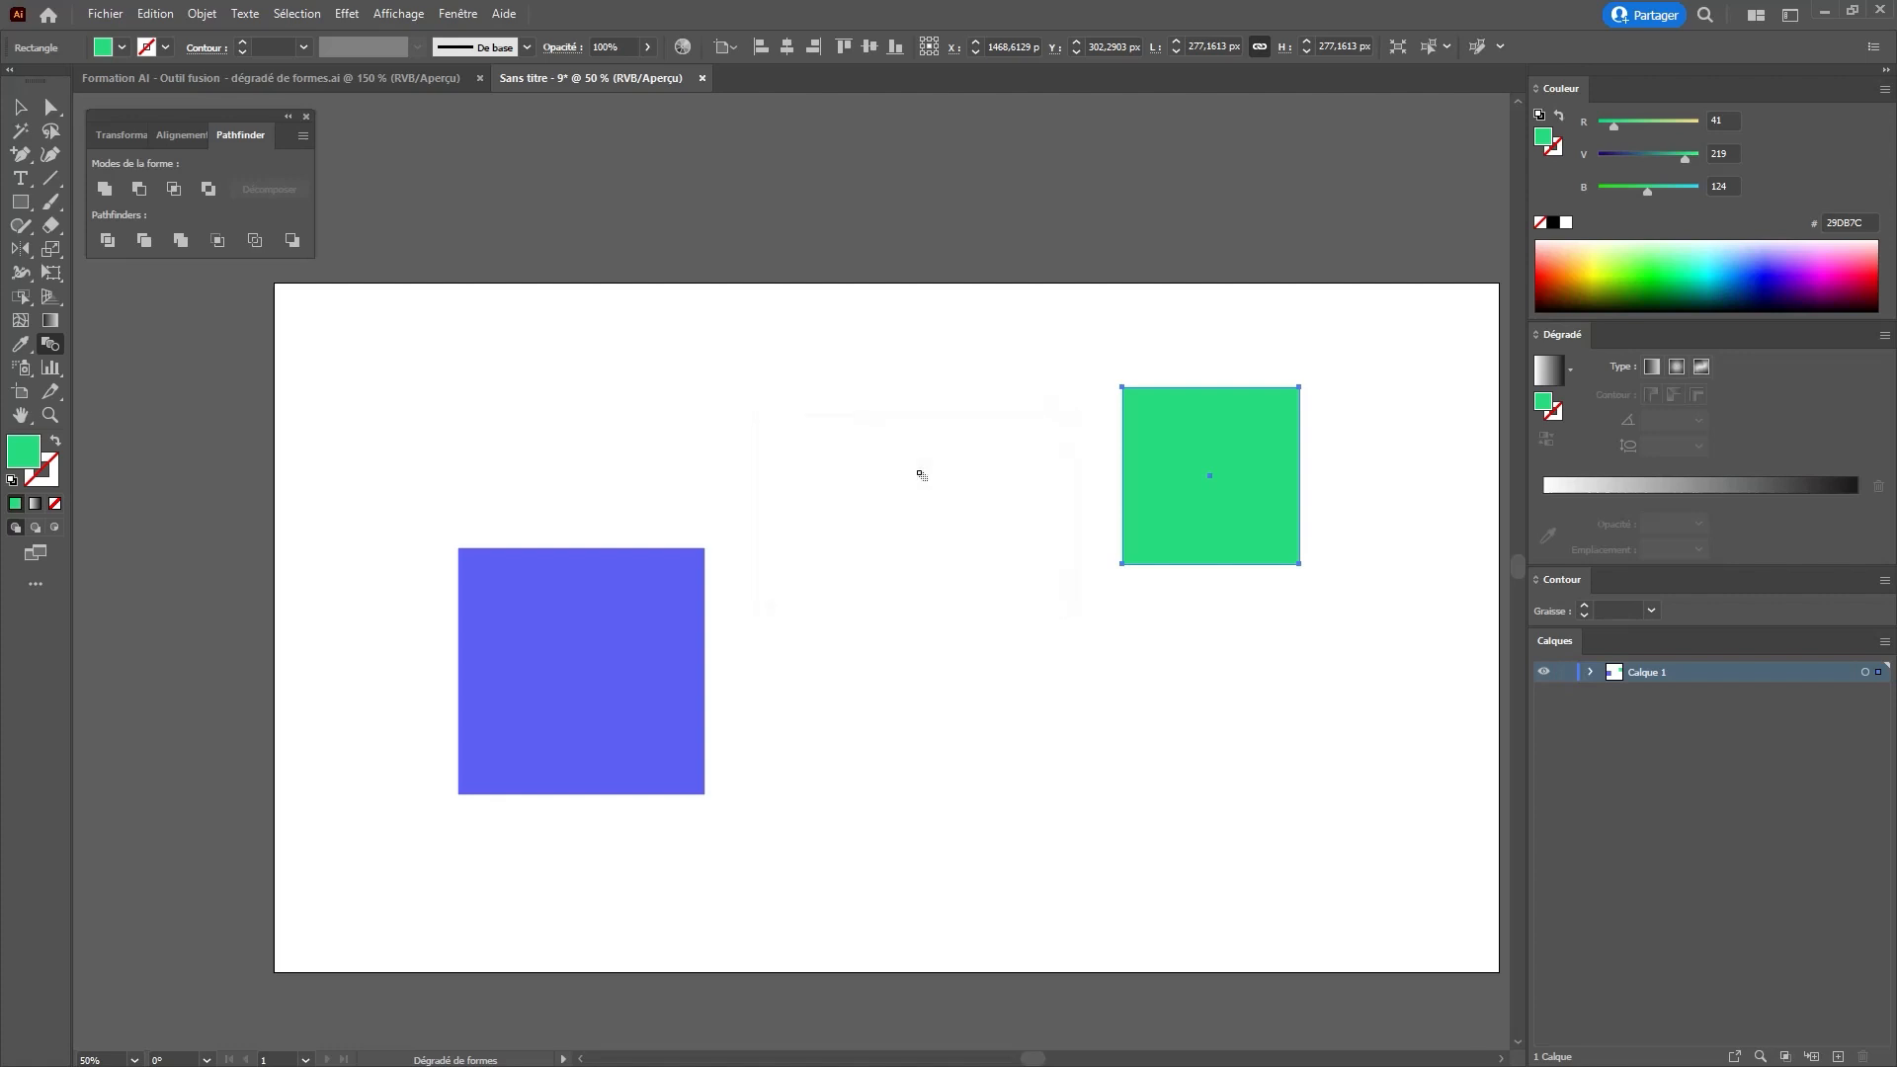
click(546, 656)
click(1158, 457)
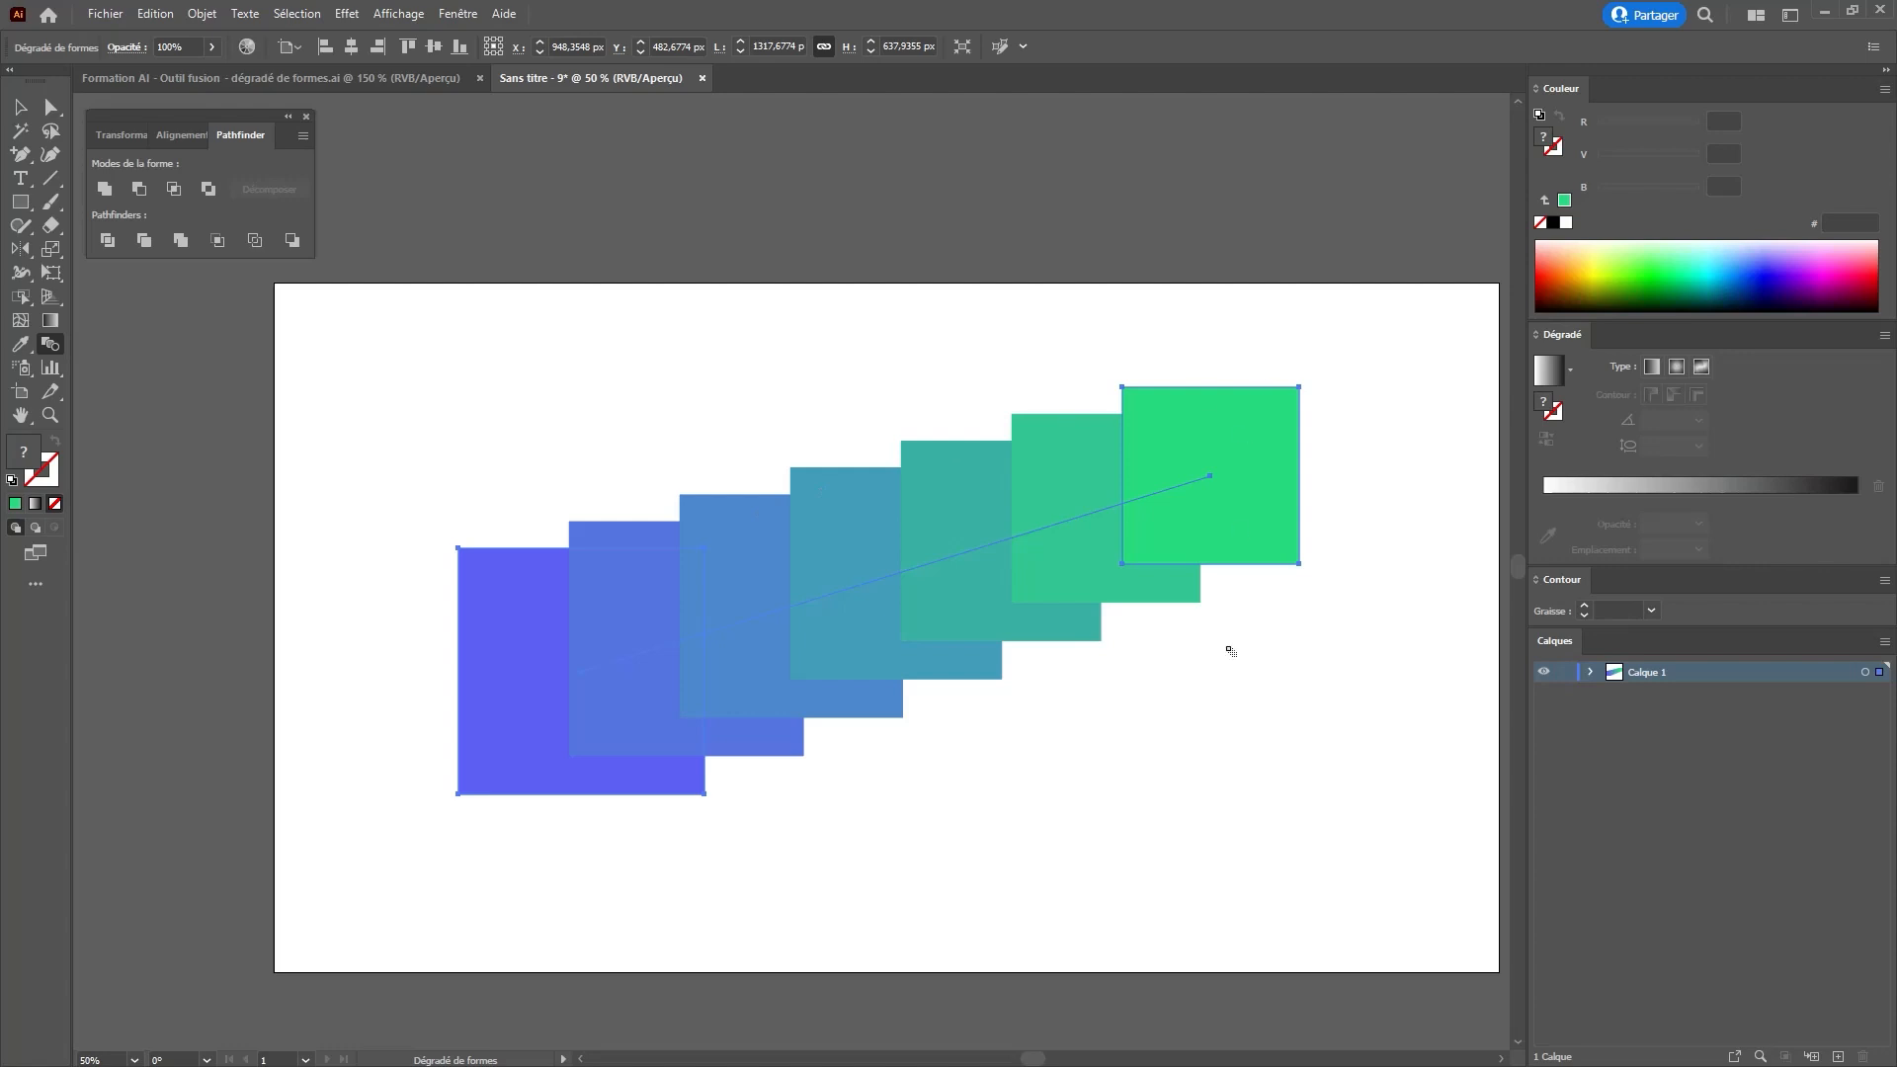
key(ctrl+z)
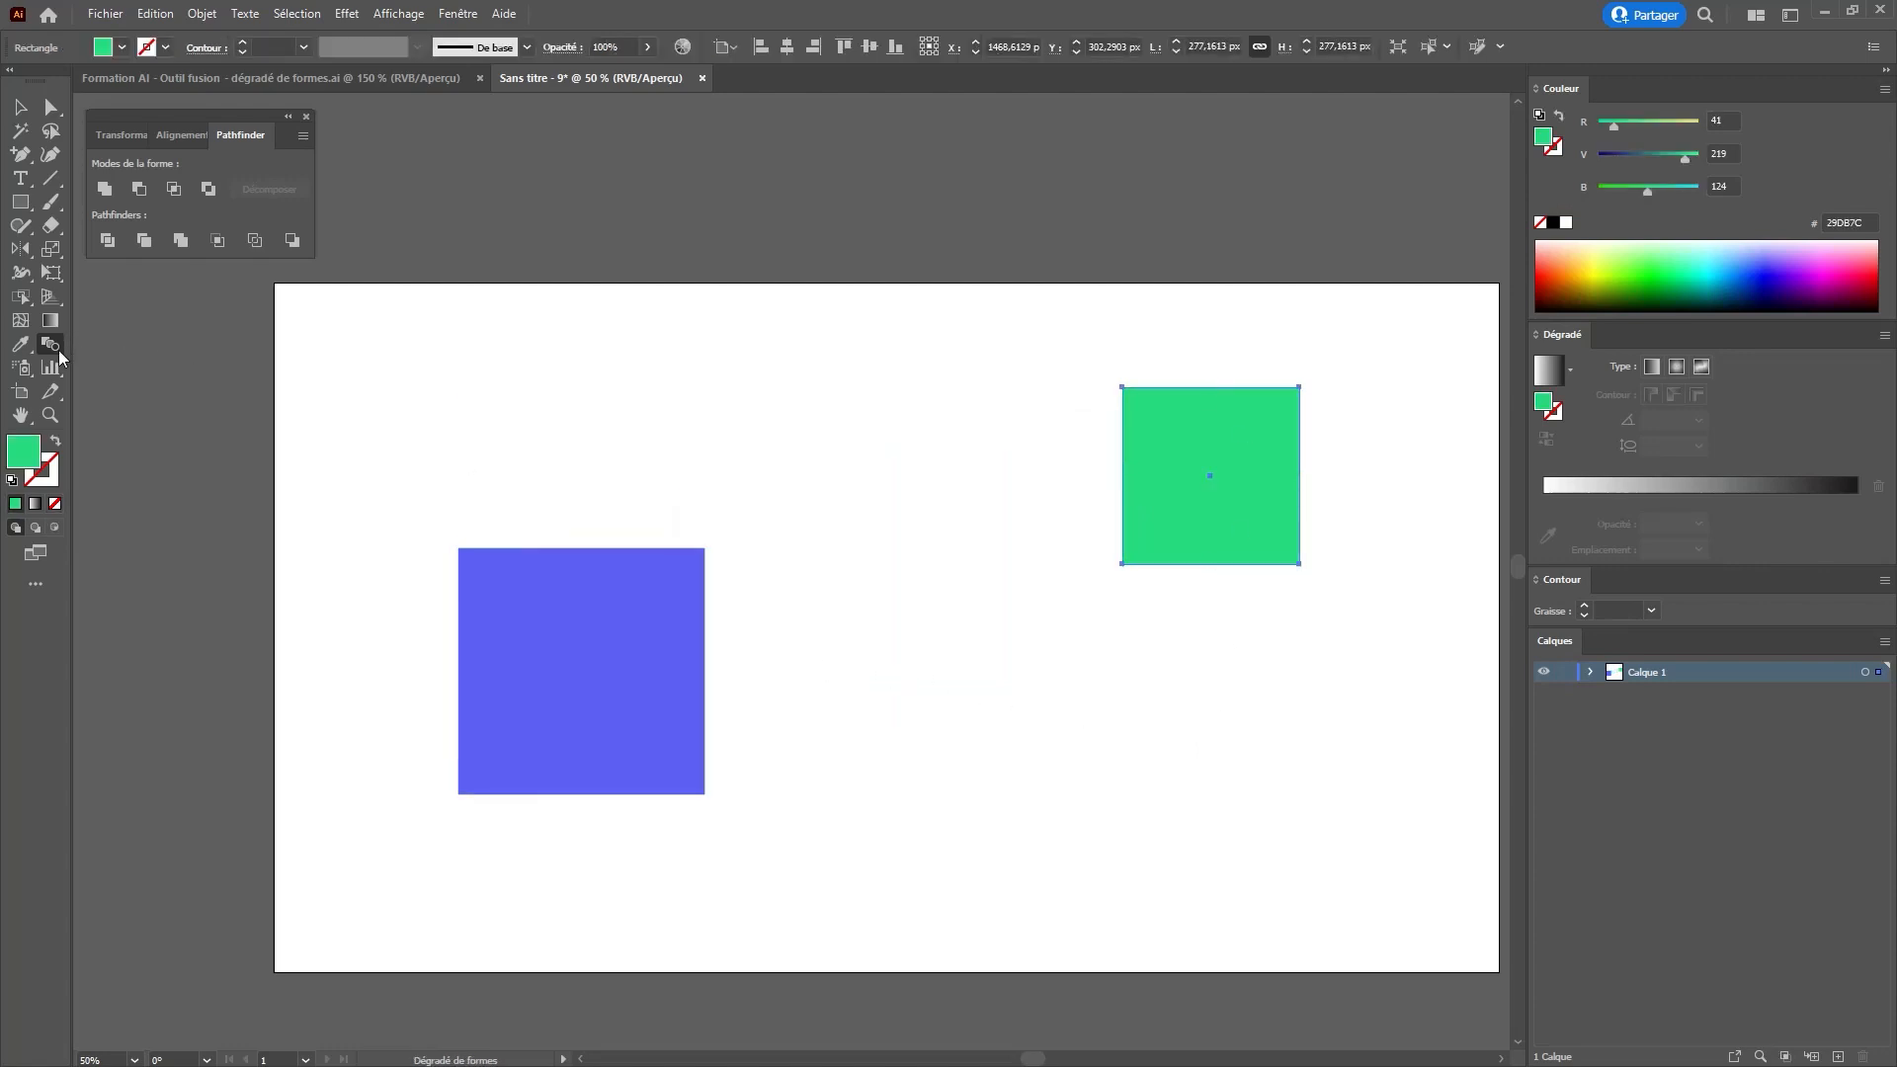
- Delete the green square and enlarge the blue square to about 766 × 766 px in the middle of the artboard
key(v)
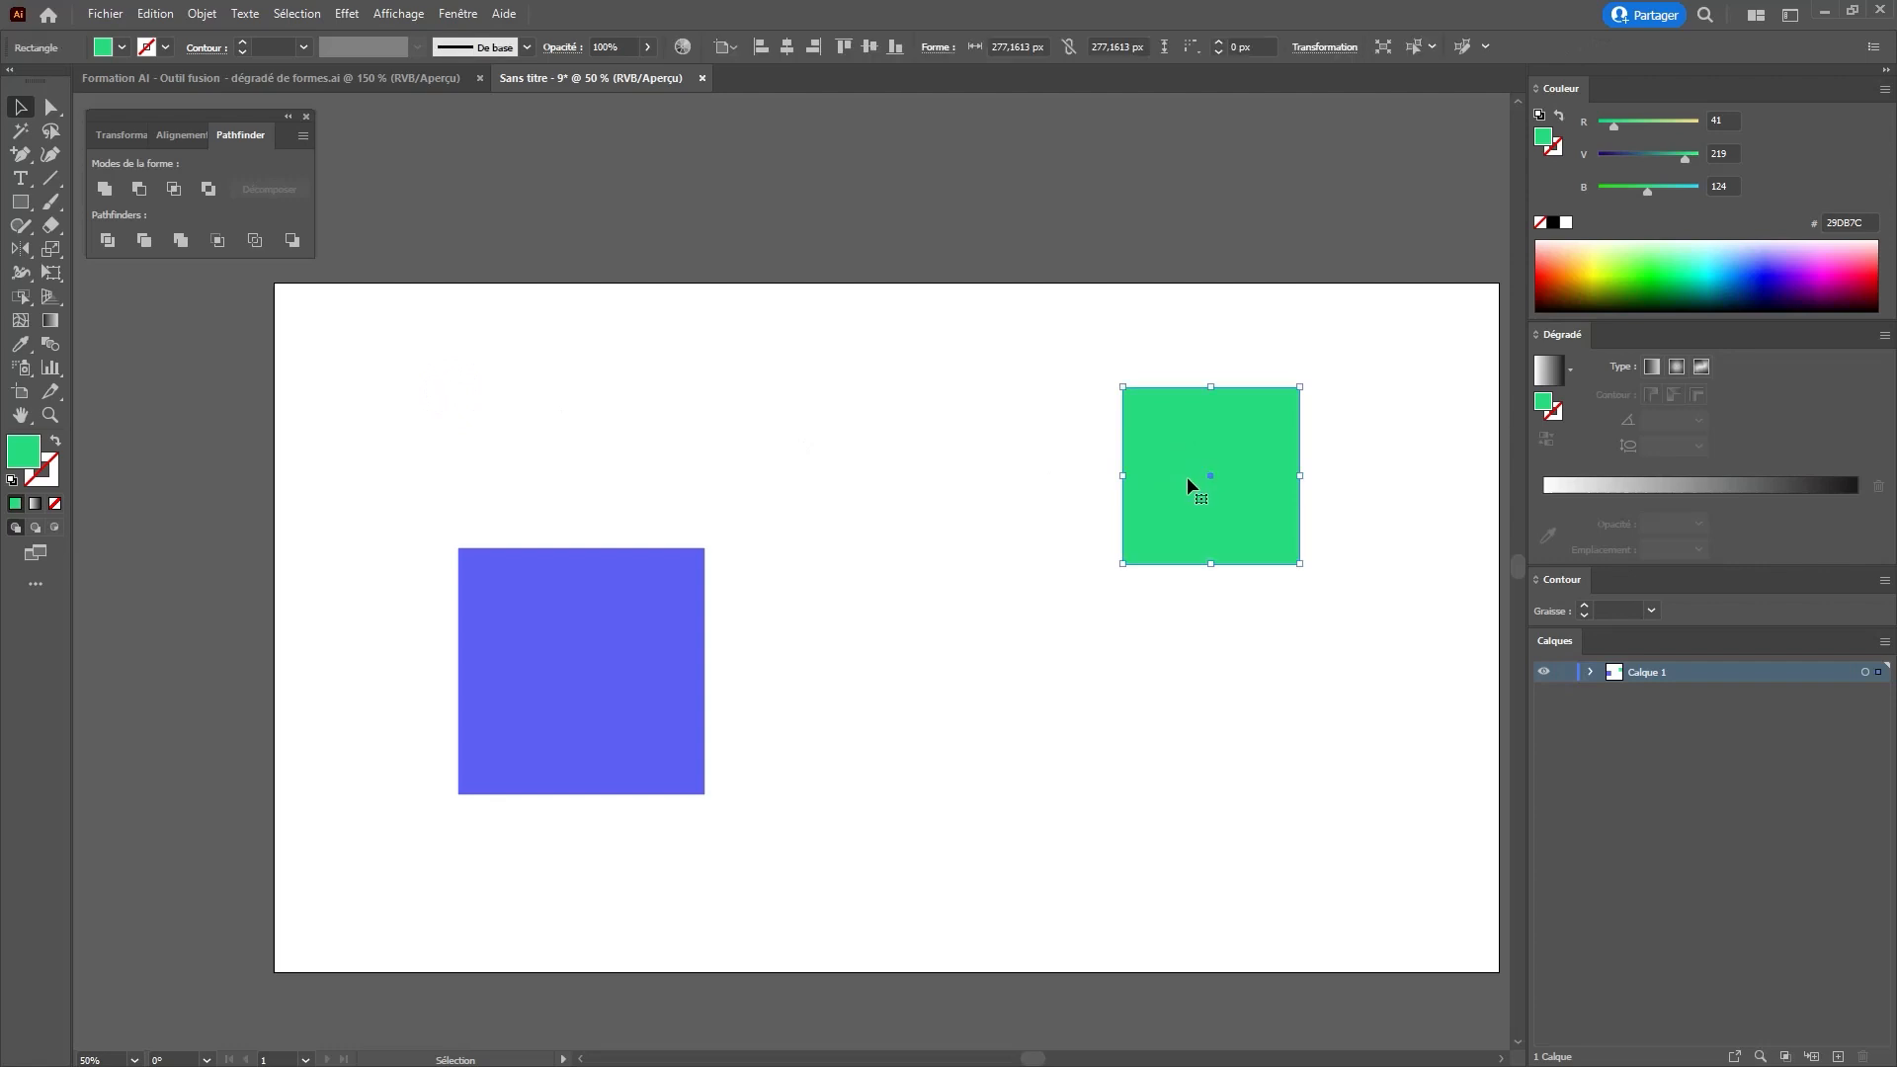
key(Delete)
drag(610, 656, 950, 621)
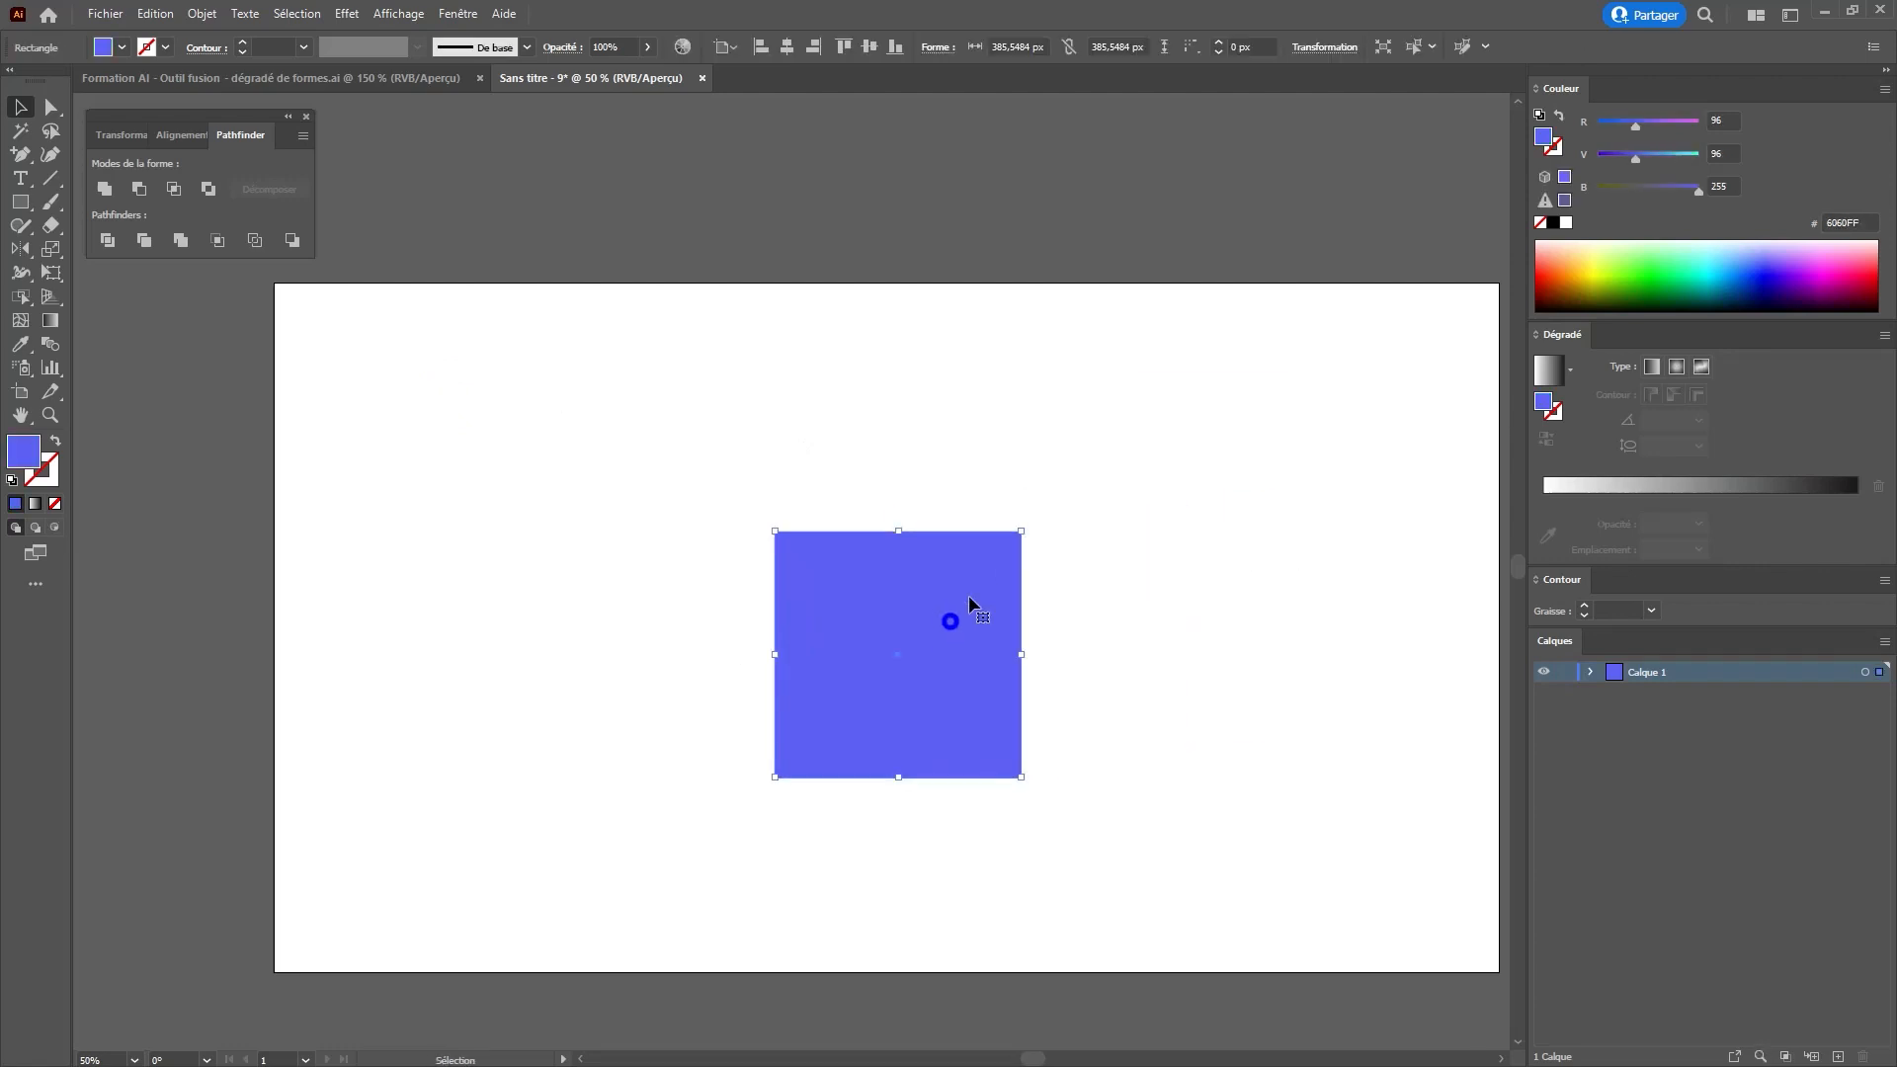
drag(1021, 530, 1143, 398)
drag(1086, 526, 1072, 496)
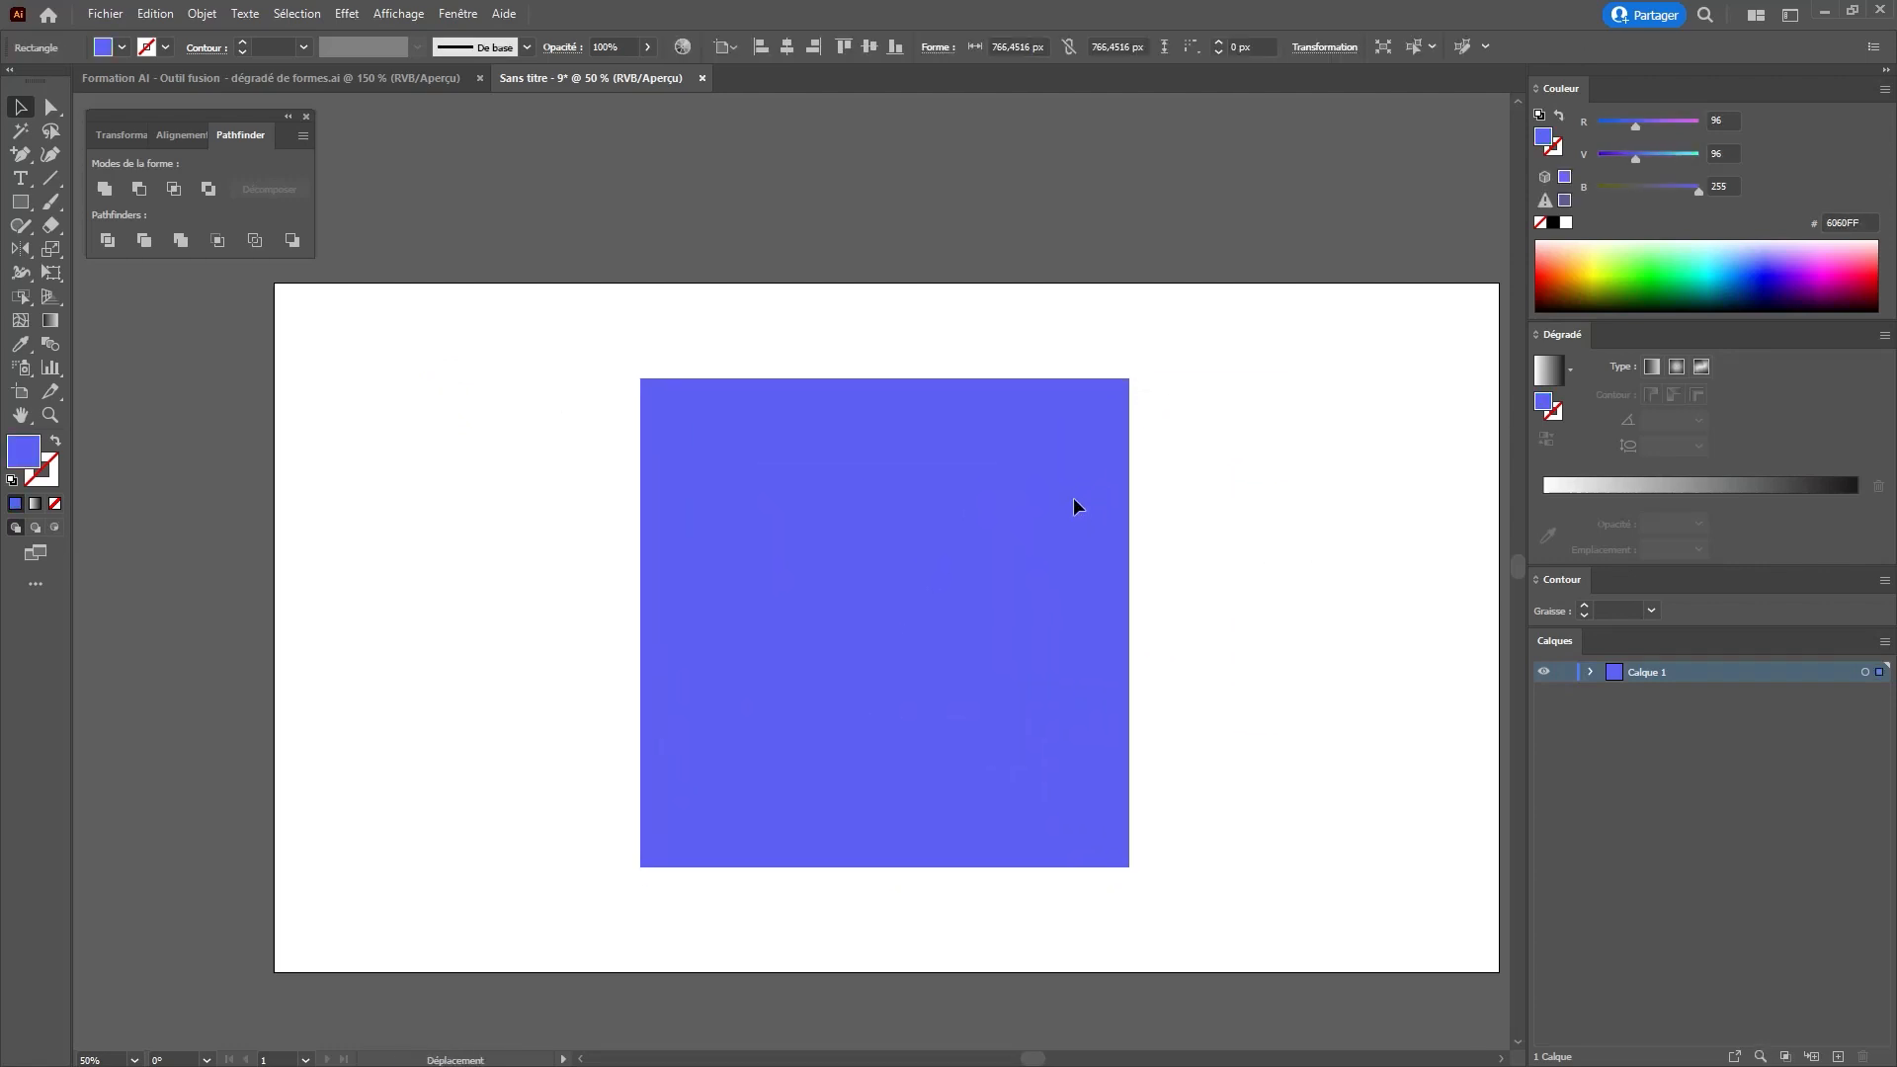
- Draw a circle inside the blue square and recolour it light cyan
key(l)
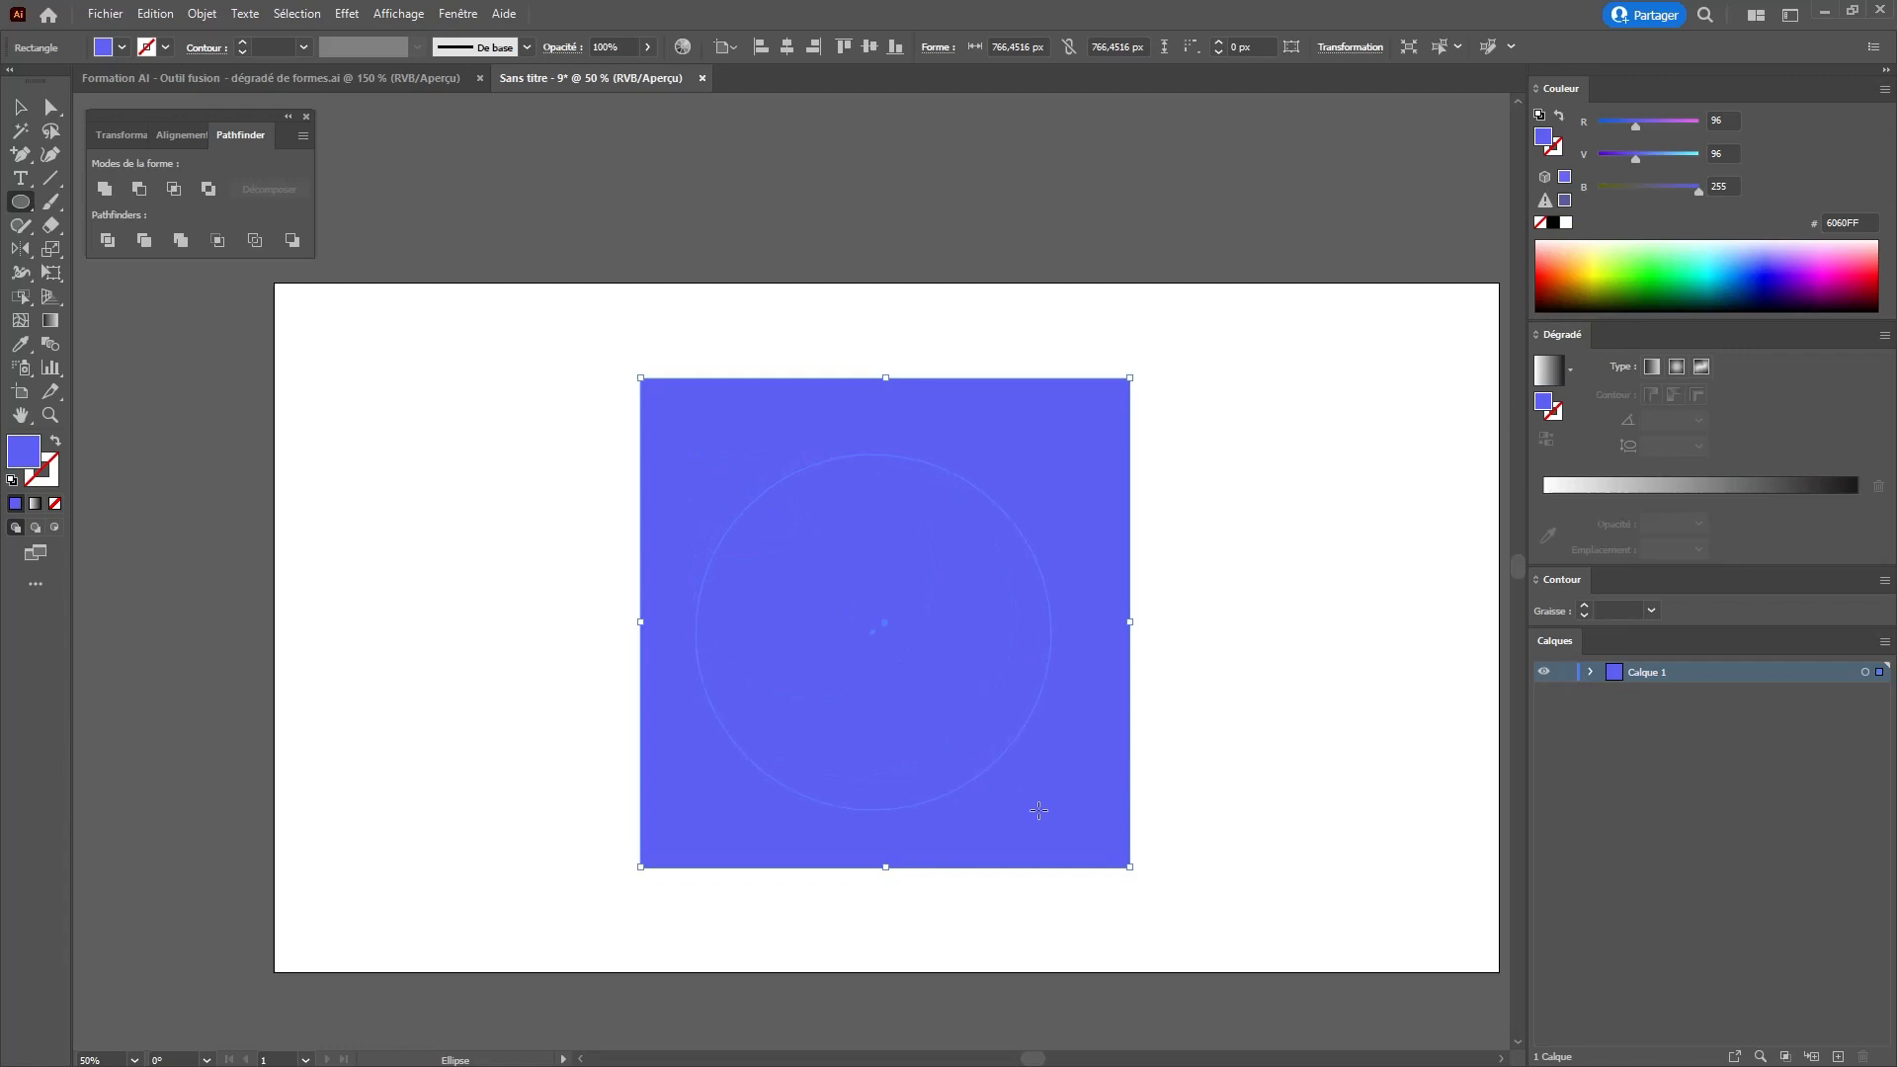
drag(1080, 843, 1079, 843)
drag(1648, 158, 1684, 159)
- Align the circle and the blue square with each other on their vertical and horizontal centres
key(v)
shift+click(1053, 412)
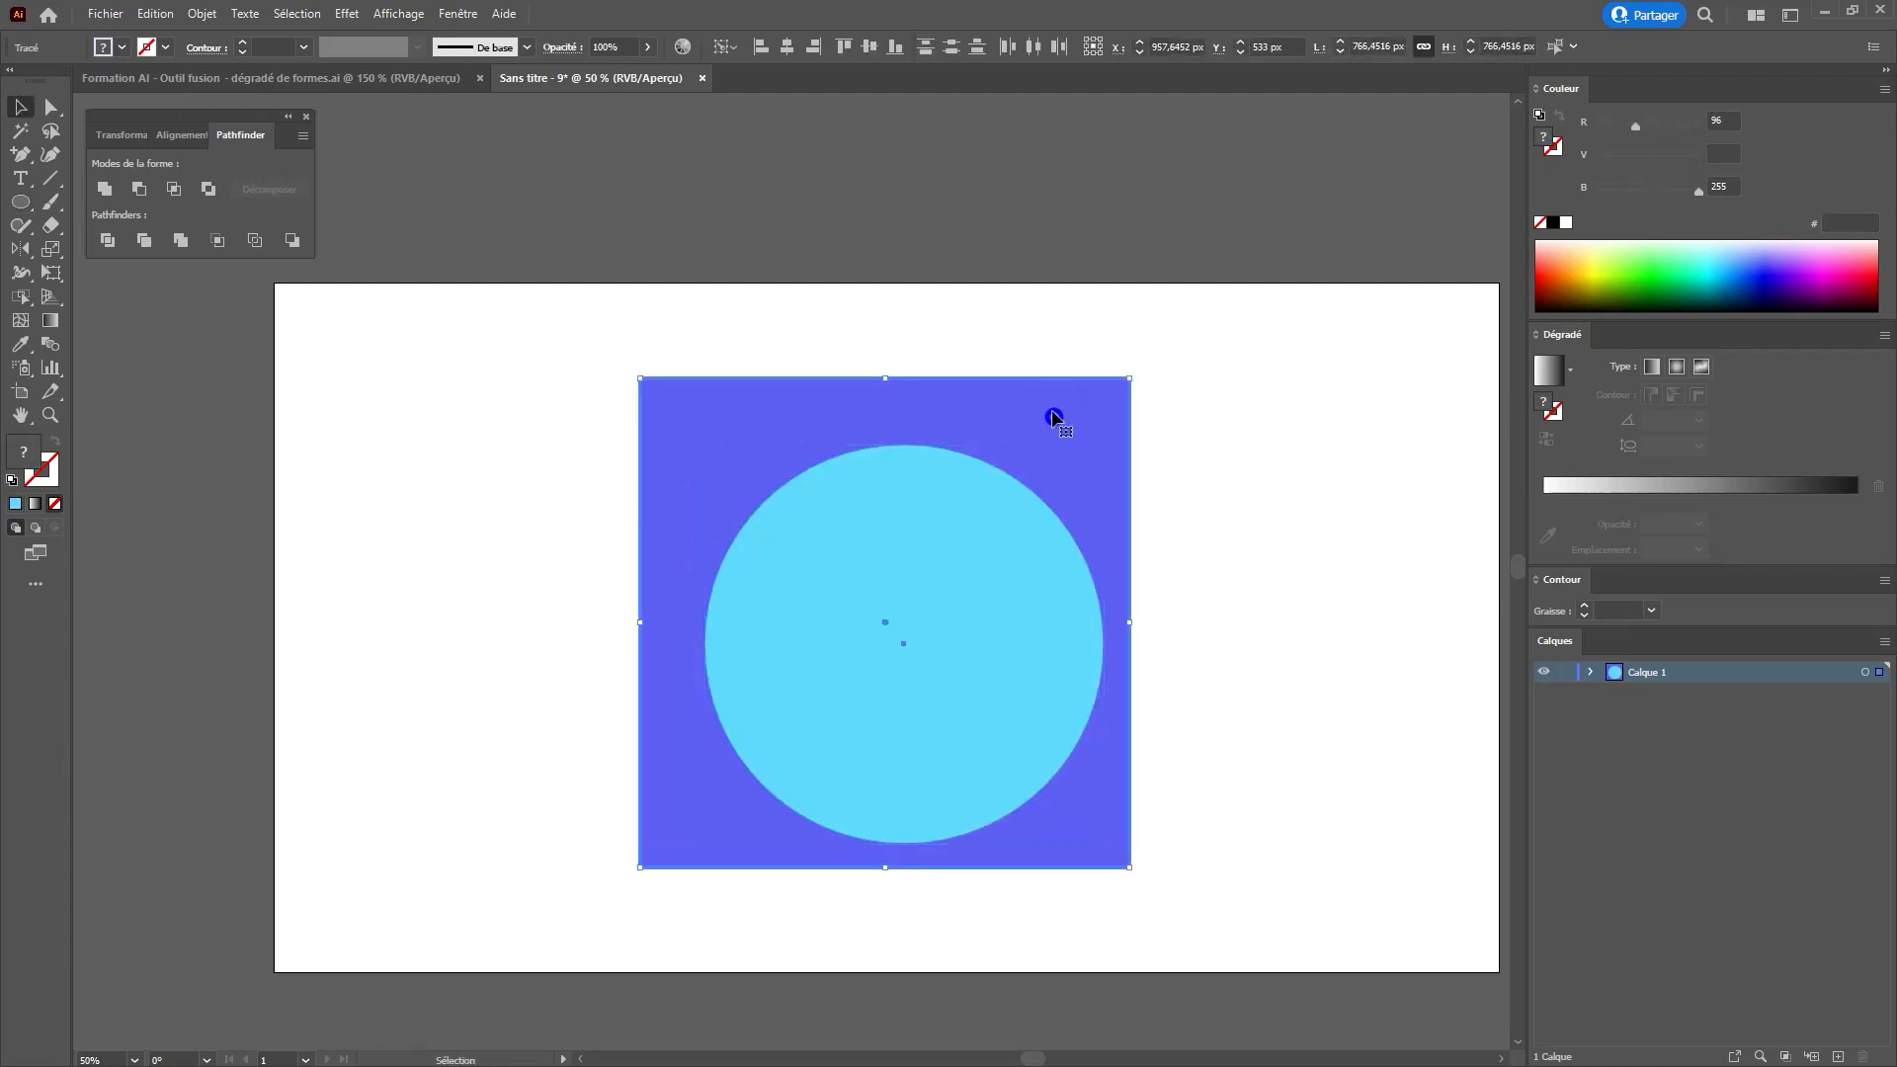
click(870, 46)
click(786, 46)
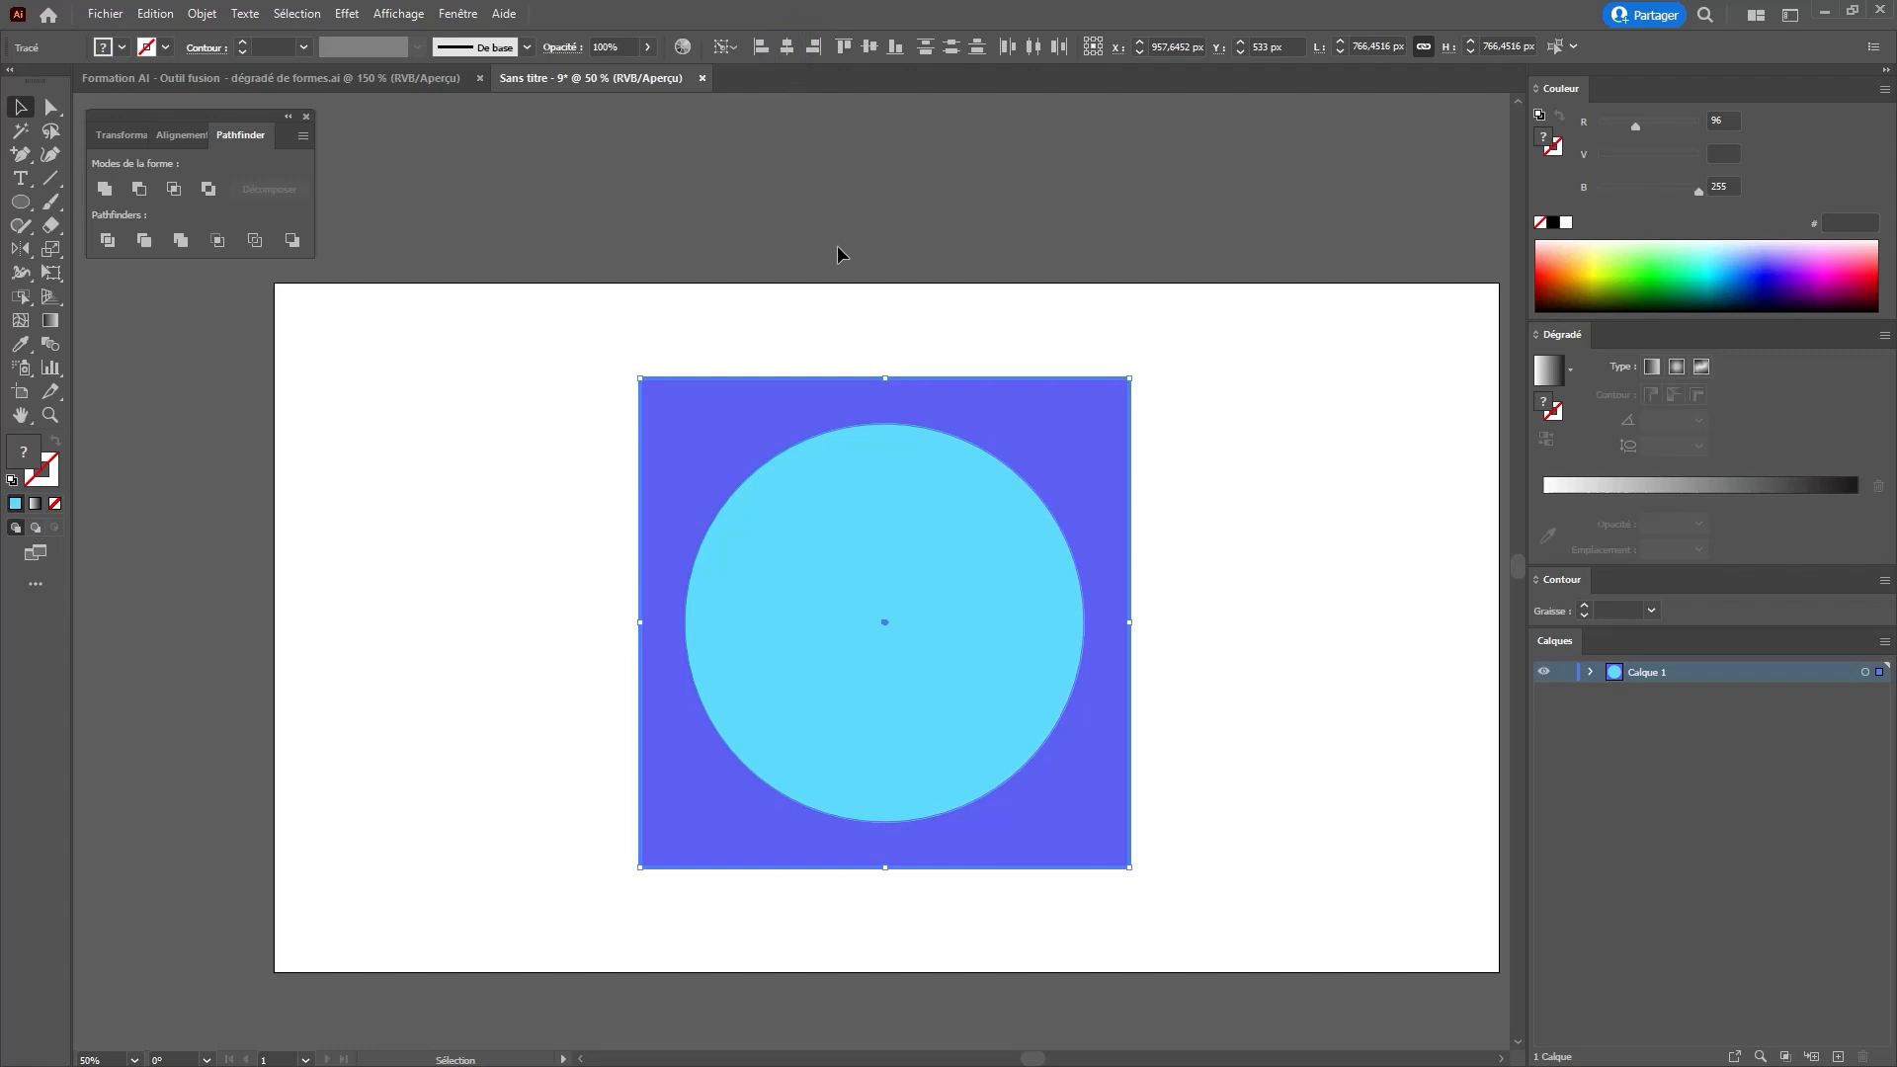
- Blend the blue square with the light cyan circle using Smooth Color (Couleur lissée) spacing
double_click(51, 347)
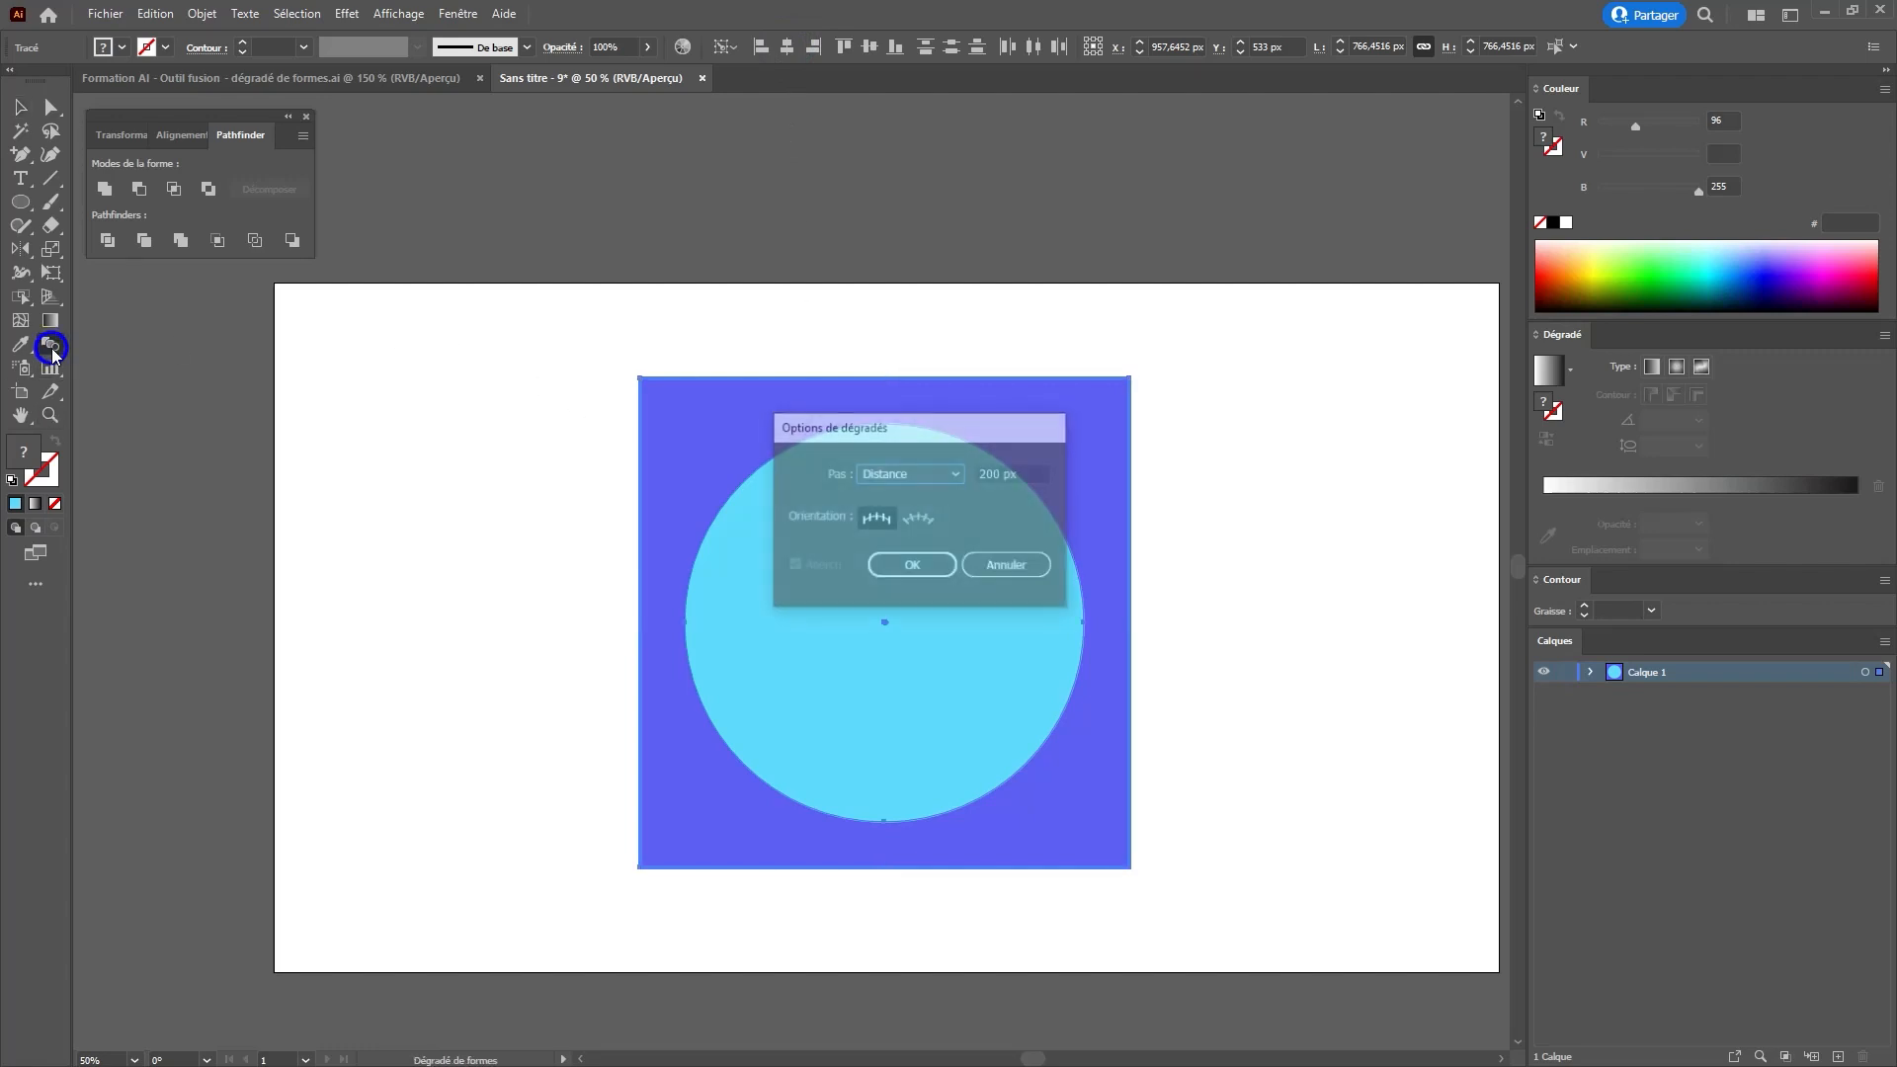
click(924, 475)
click(922, 495)
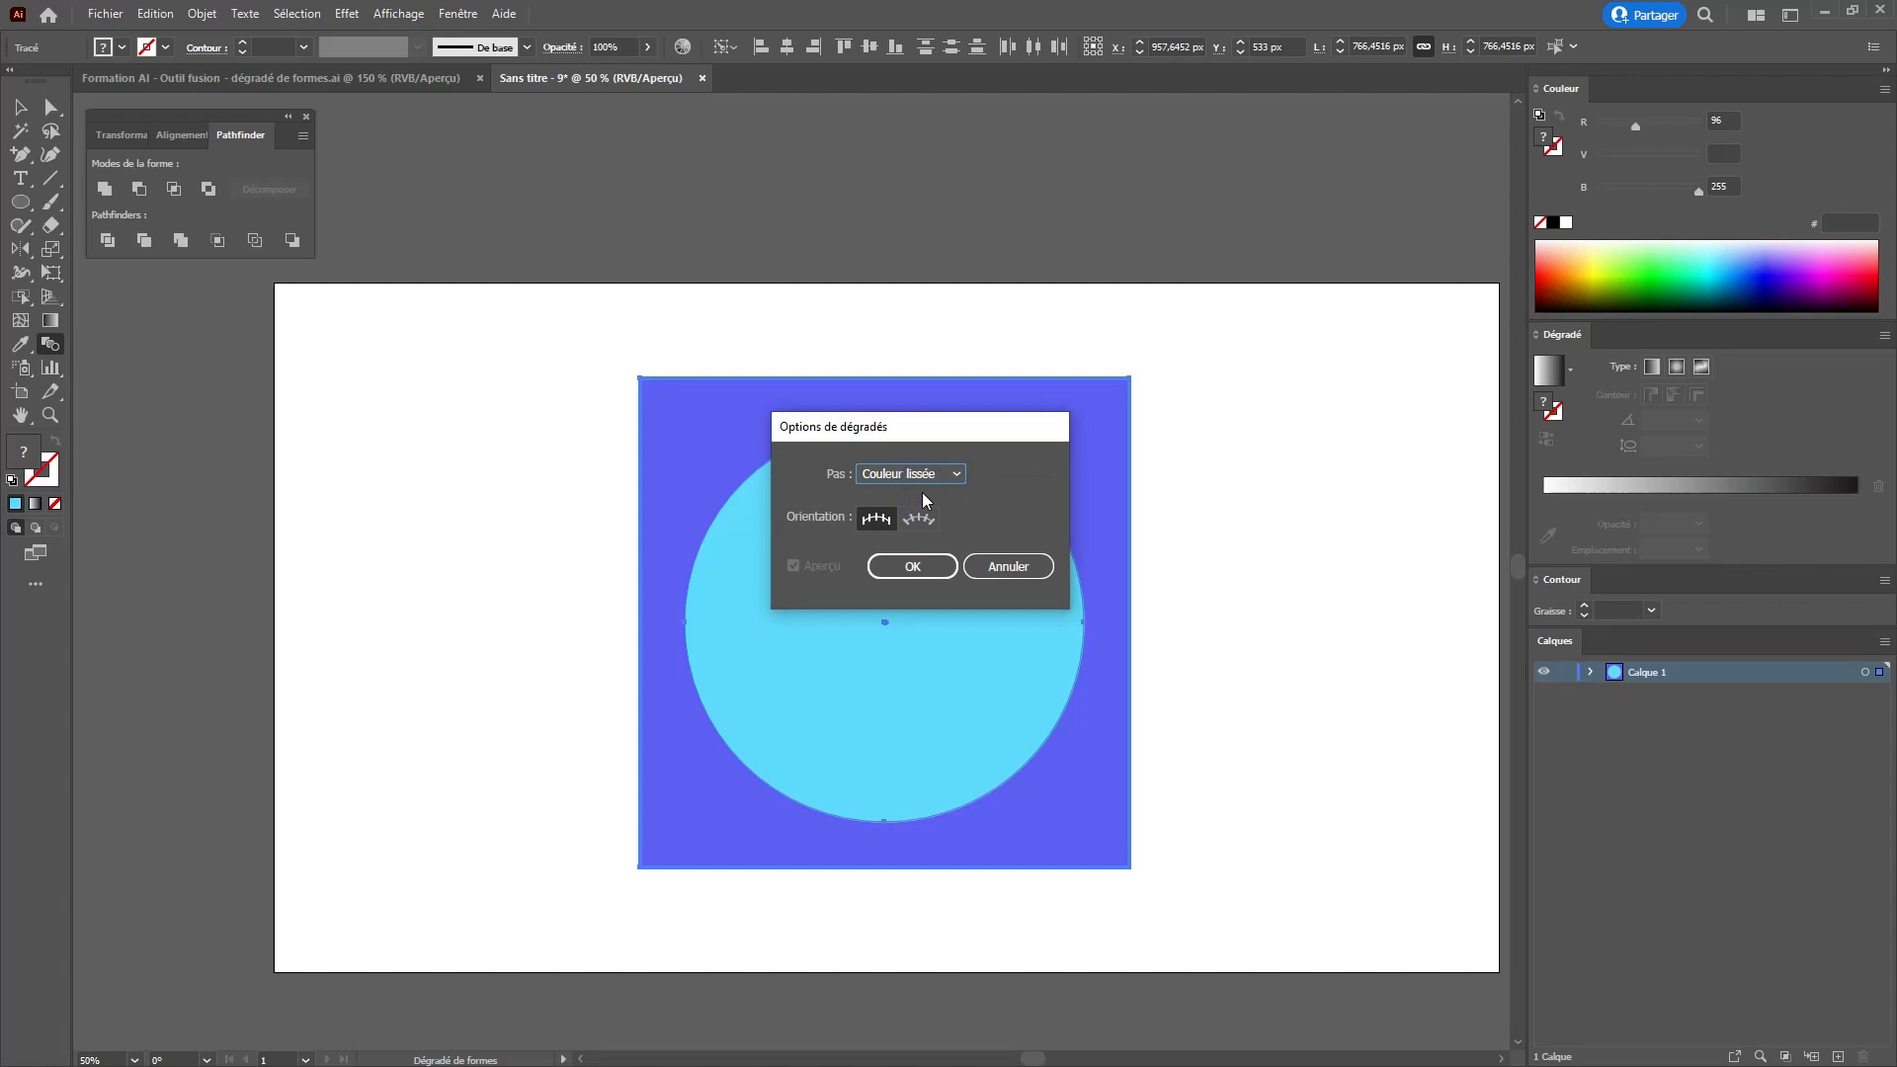
click(914, 565)
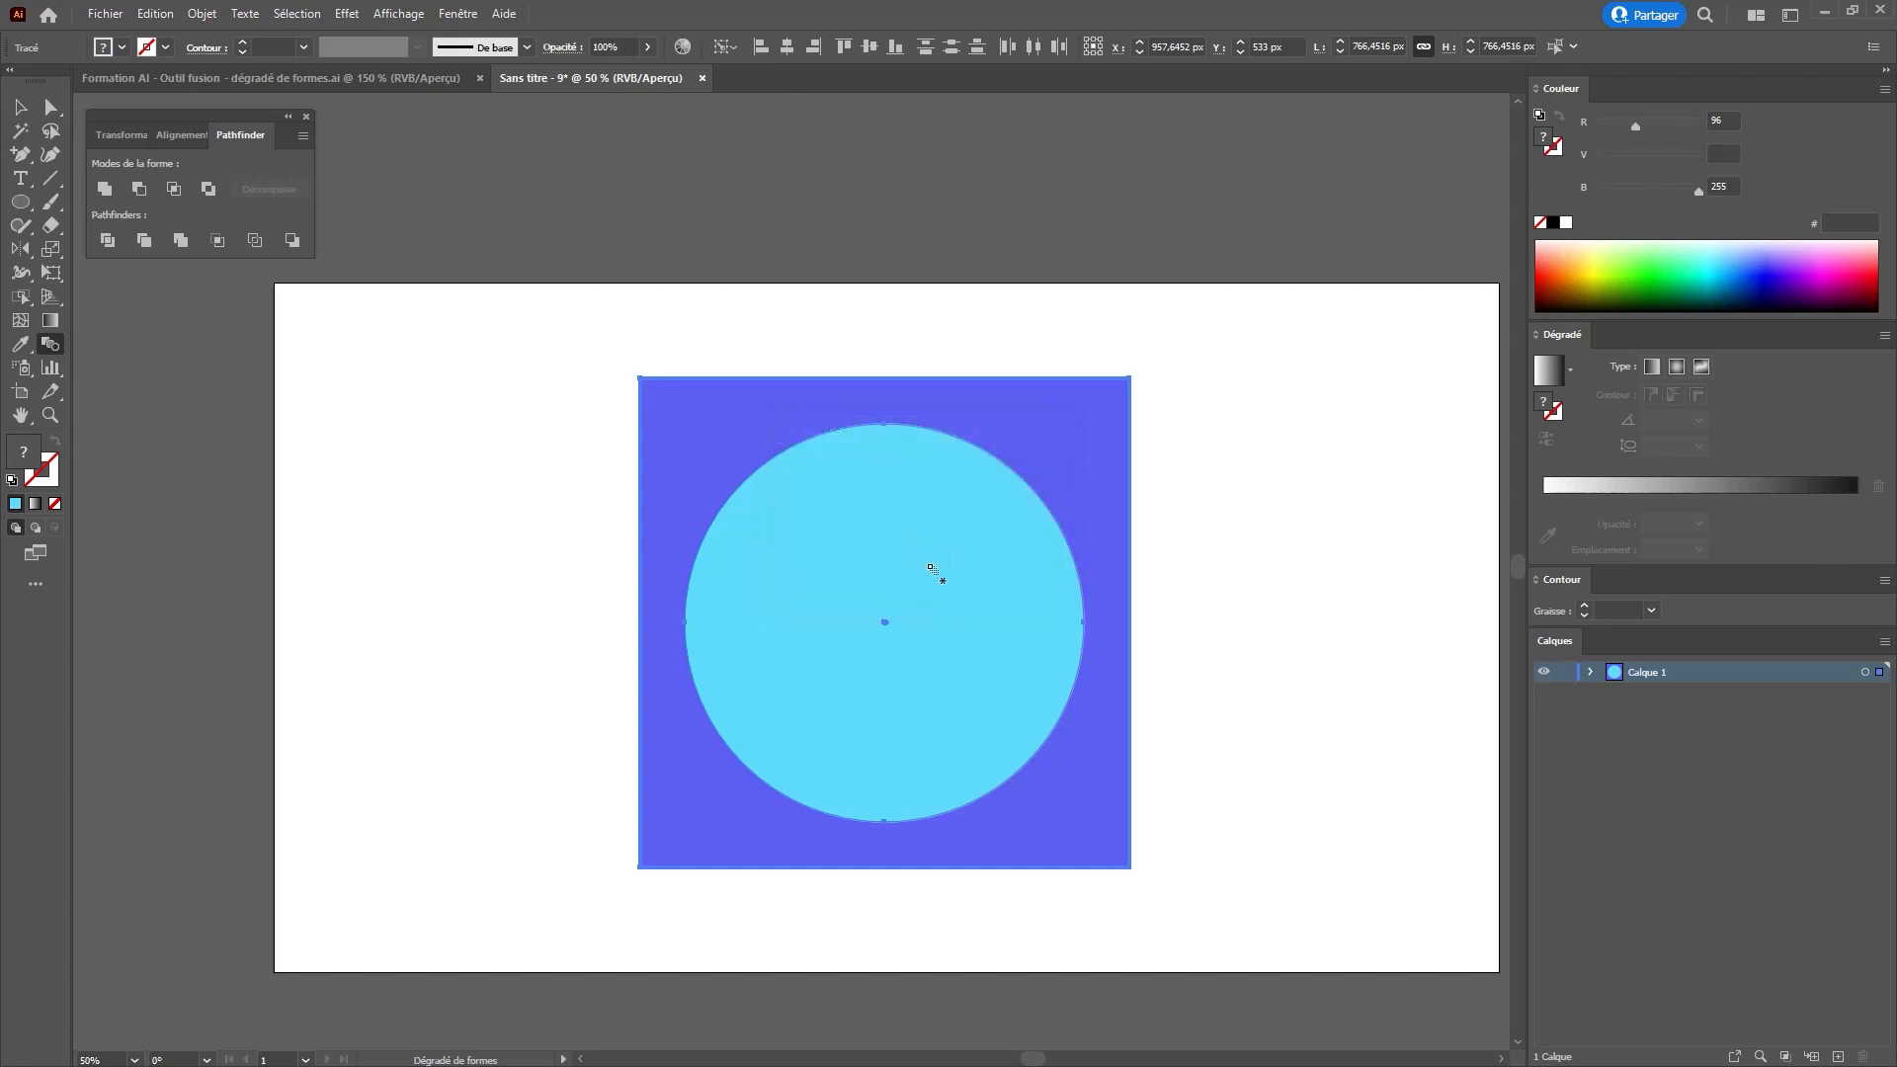
click(724, 419)
click(805, 539)
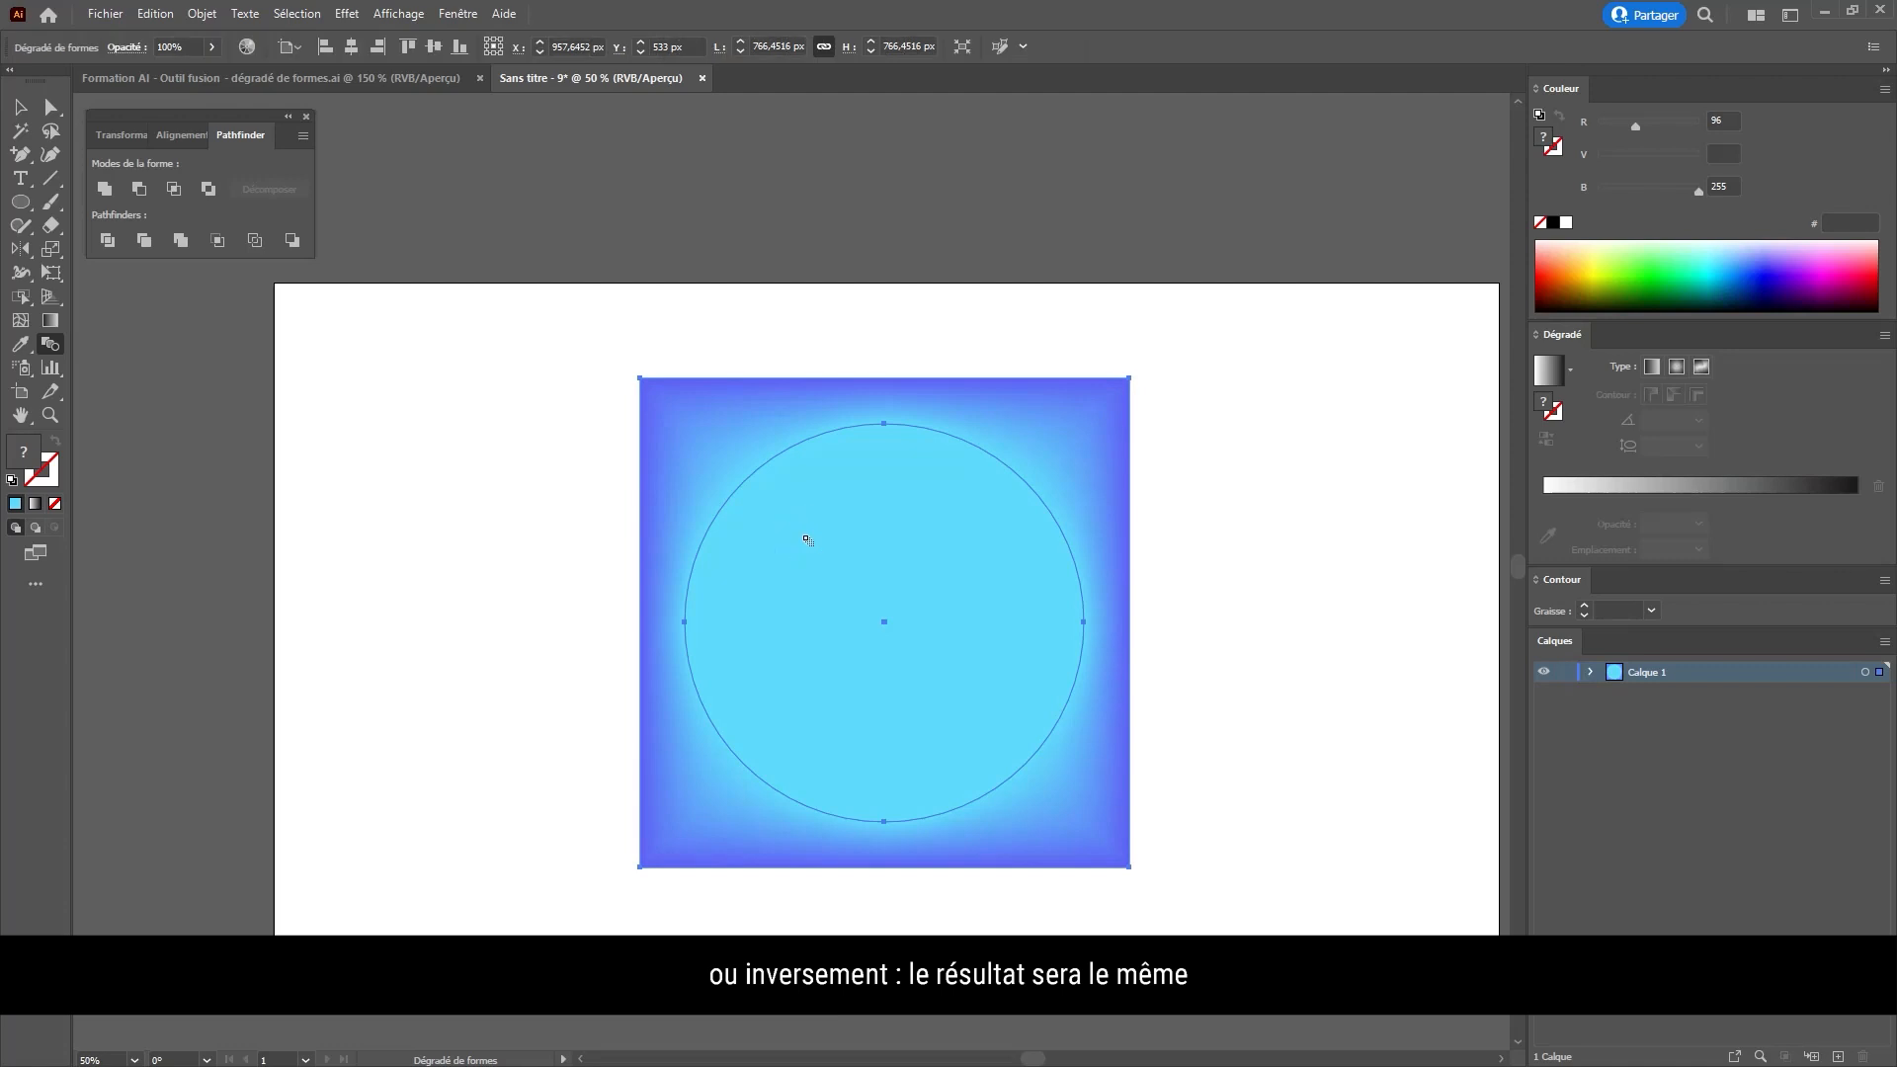
key(v)
click(1228, 500)
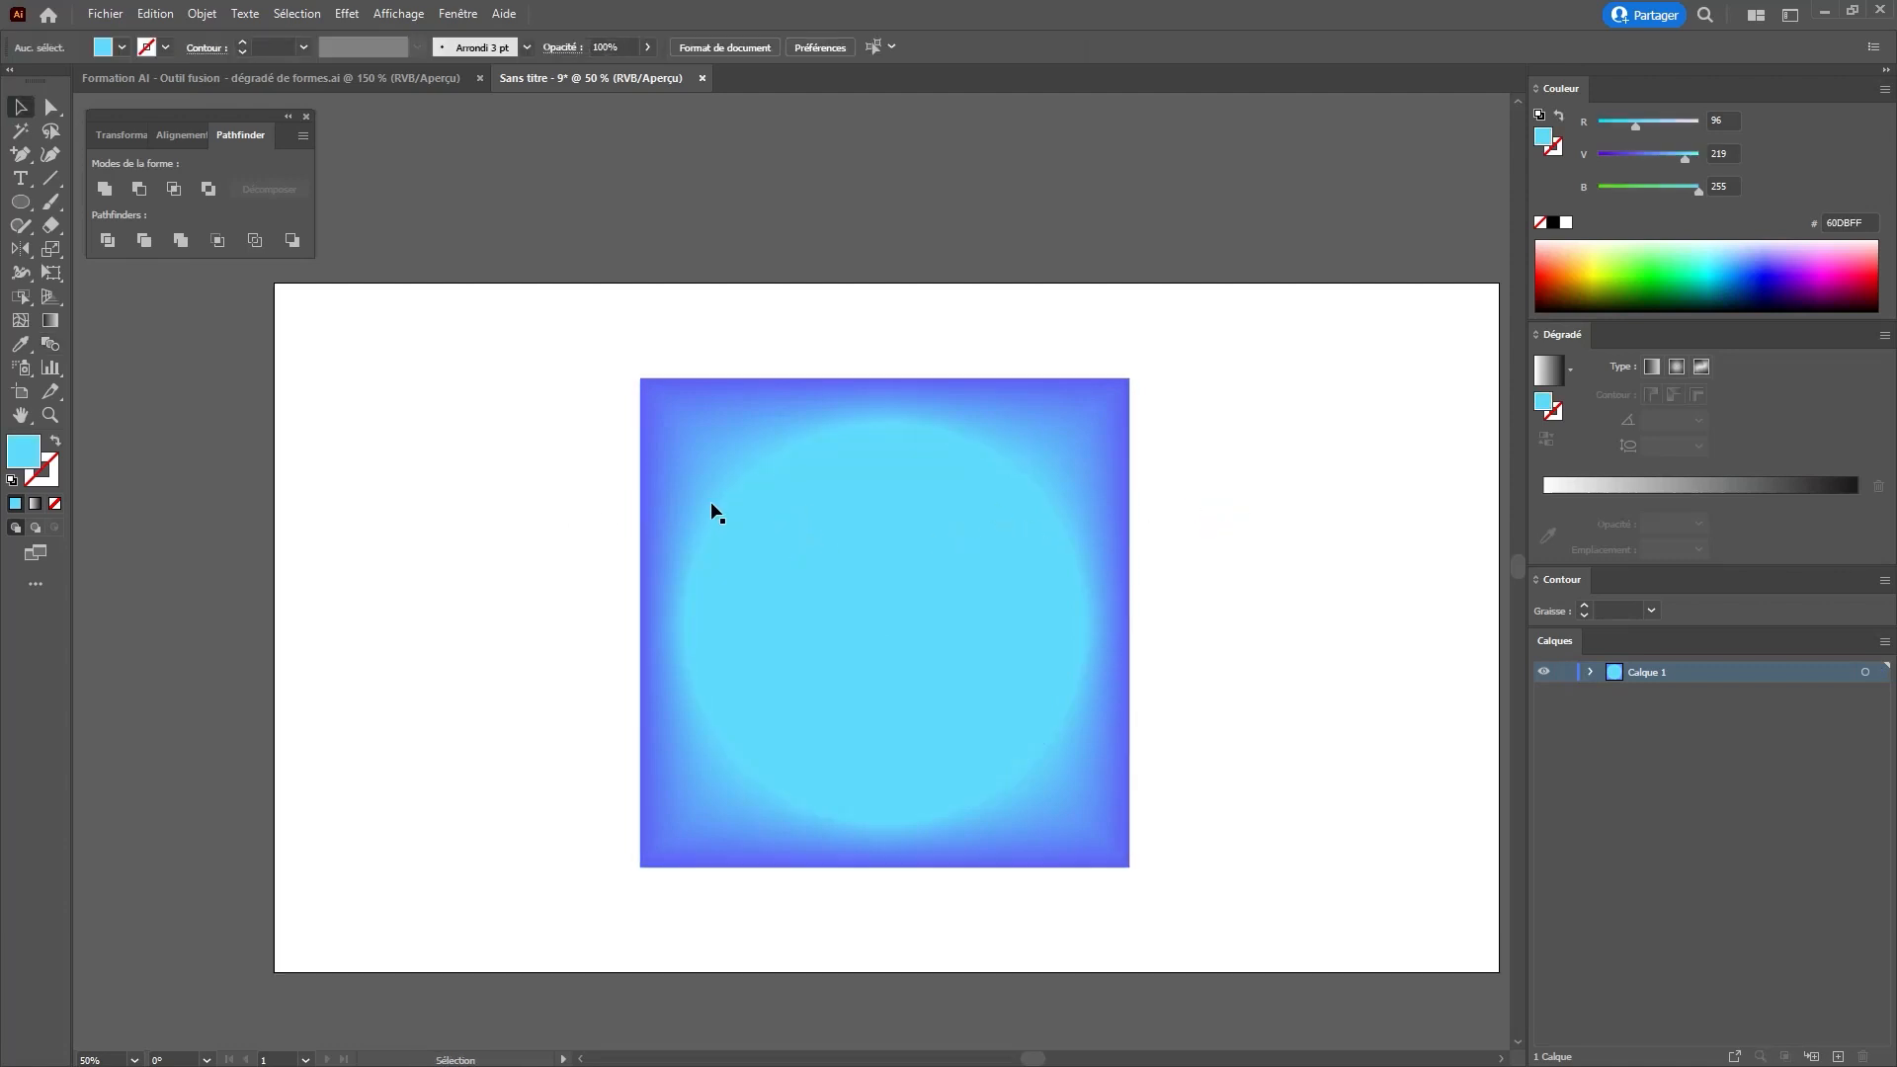
- Examine the colour transition between the circle and the square up close
key(z)
click(754, 505)
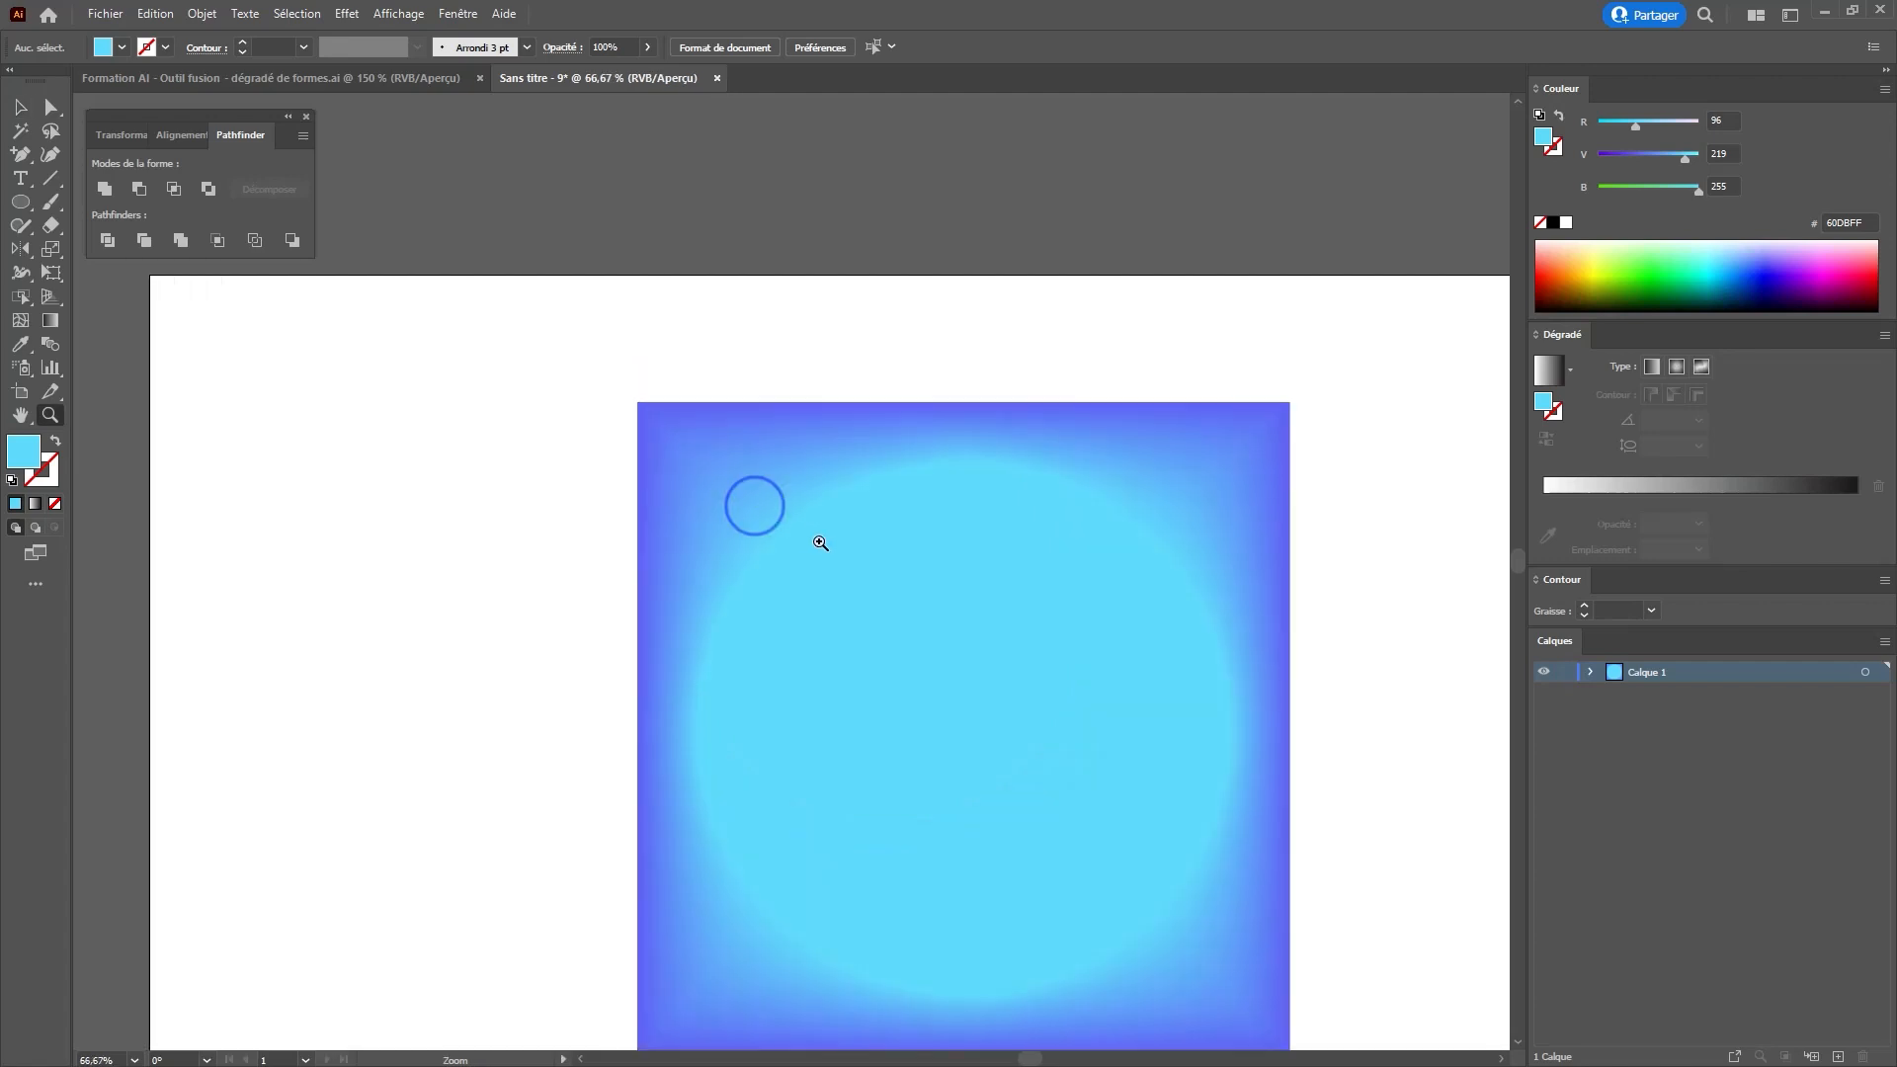
click(821, 543)
click(821, 542)
click(821, 543)
alt+click(703, 541)
alt+click(796, 601)
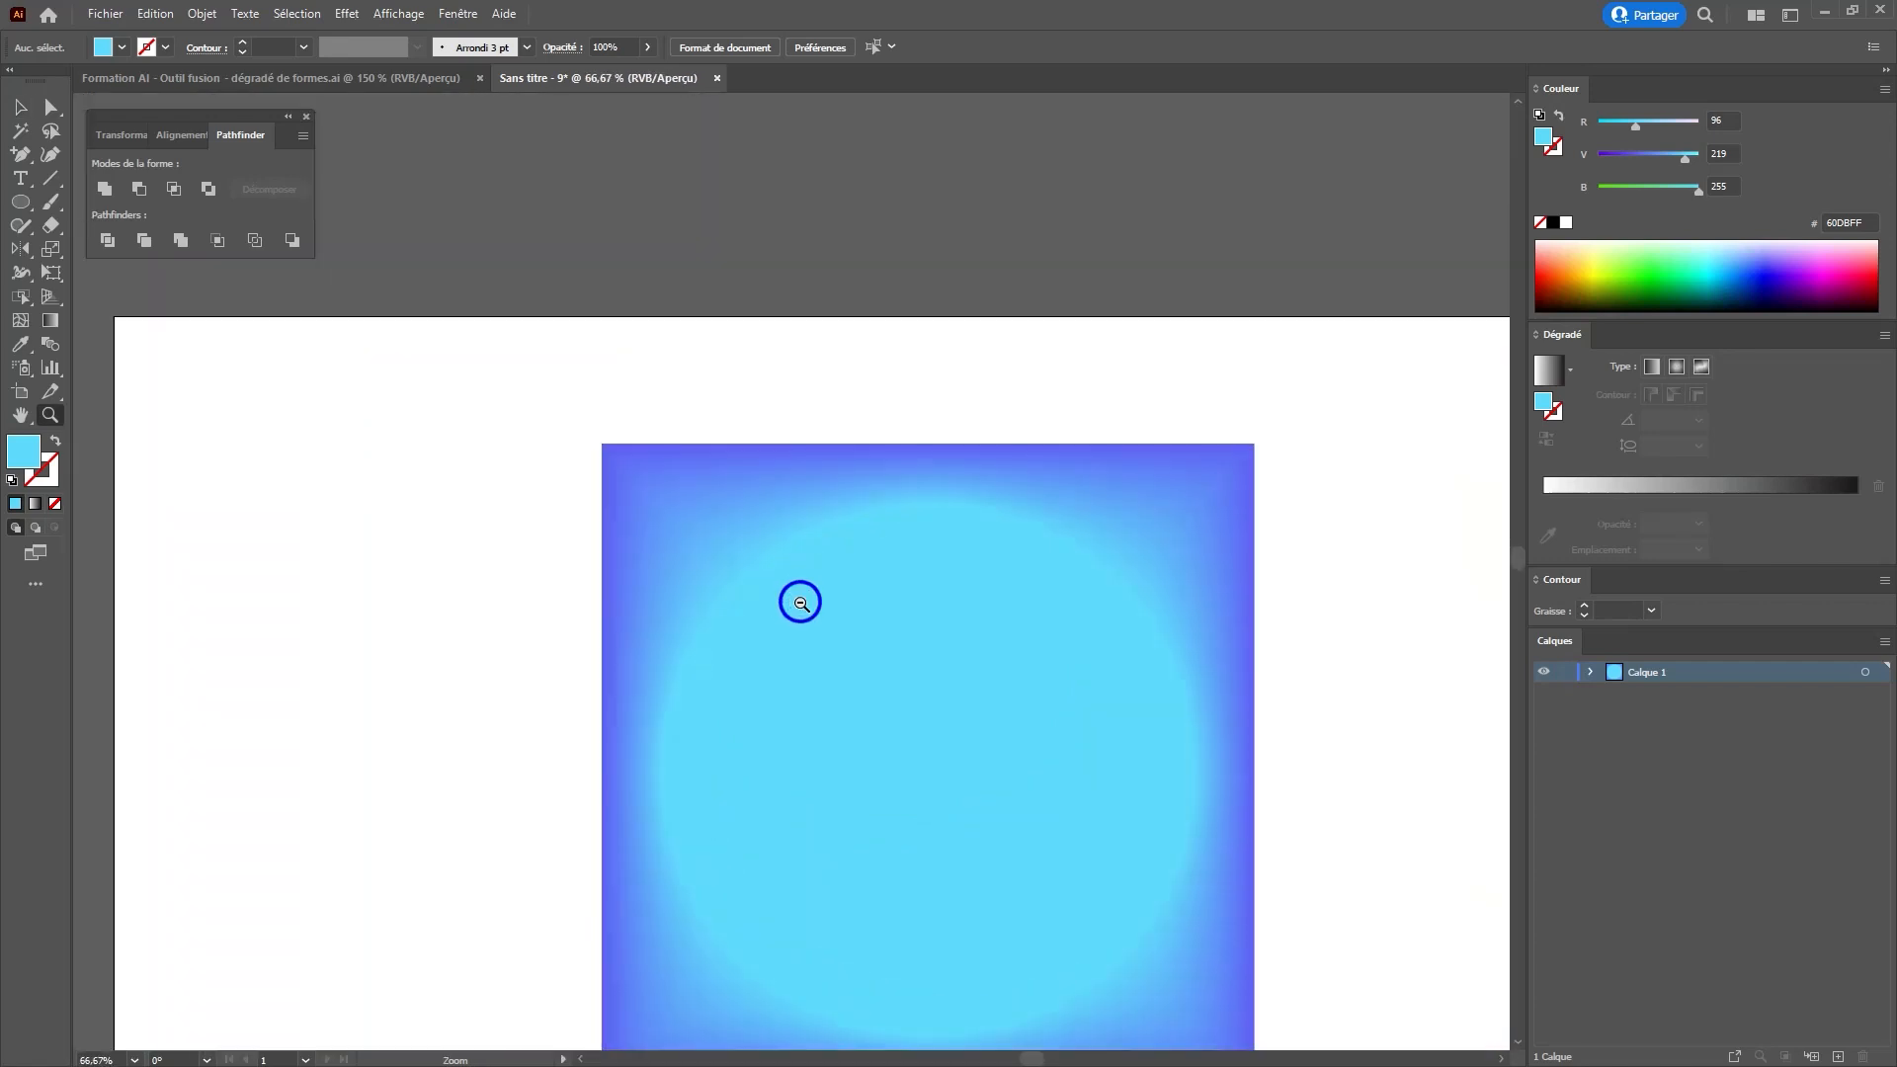
alt+click(805, 587)
- Undo the blend and the circle's alignment, and delete the circle
key(ctrl+z)
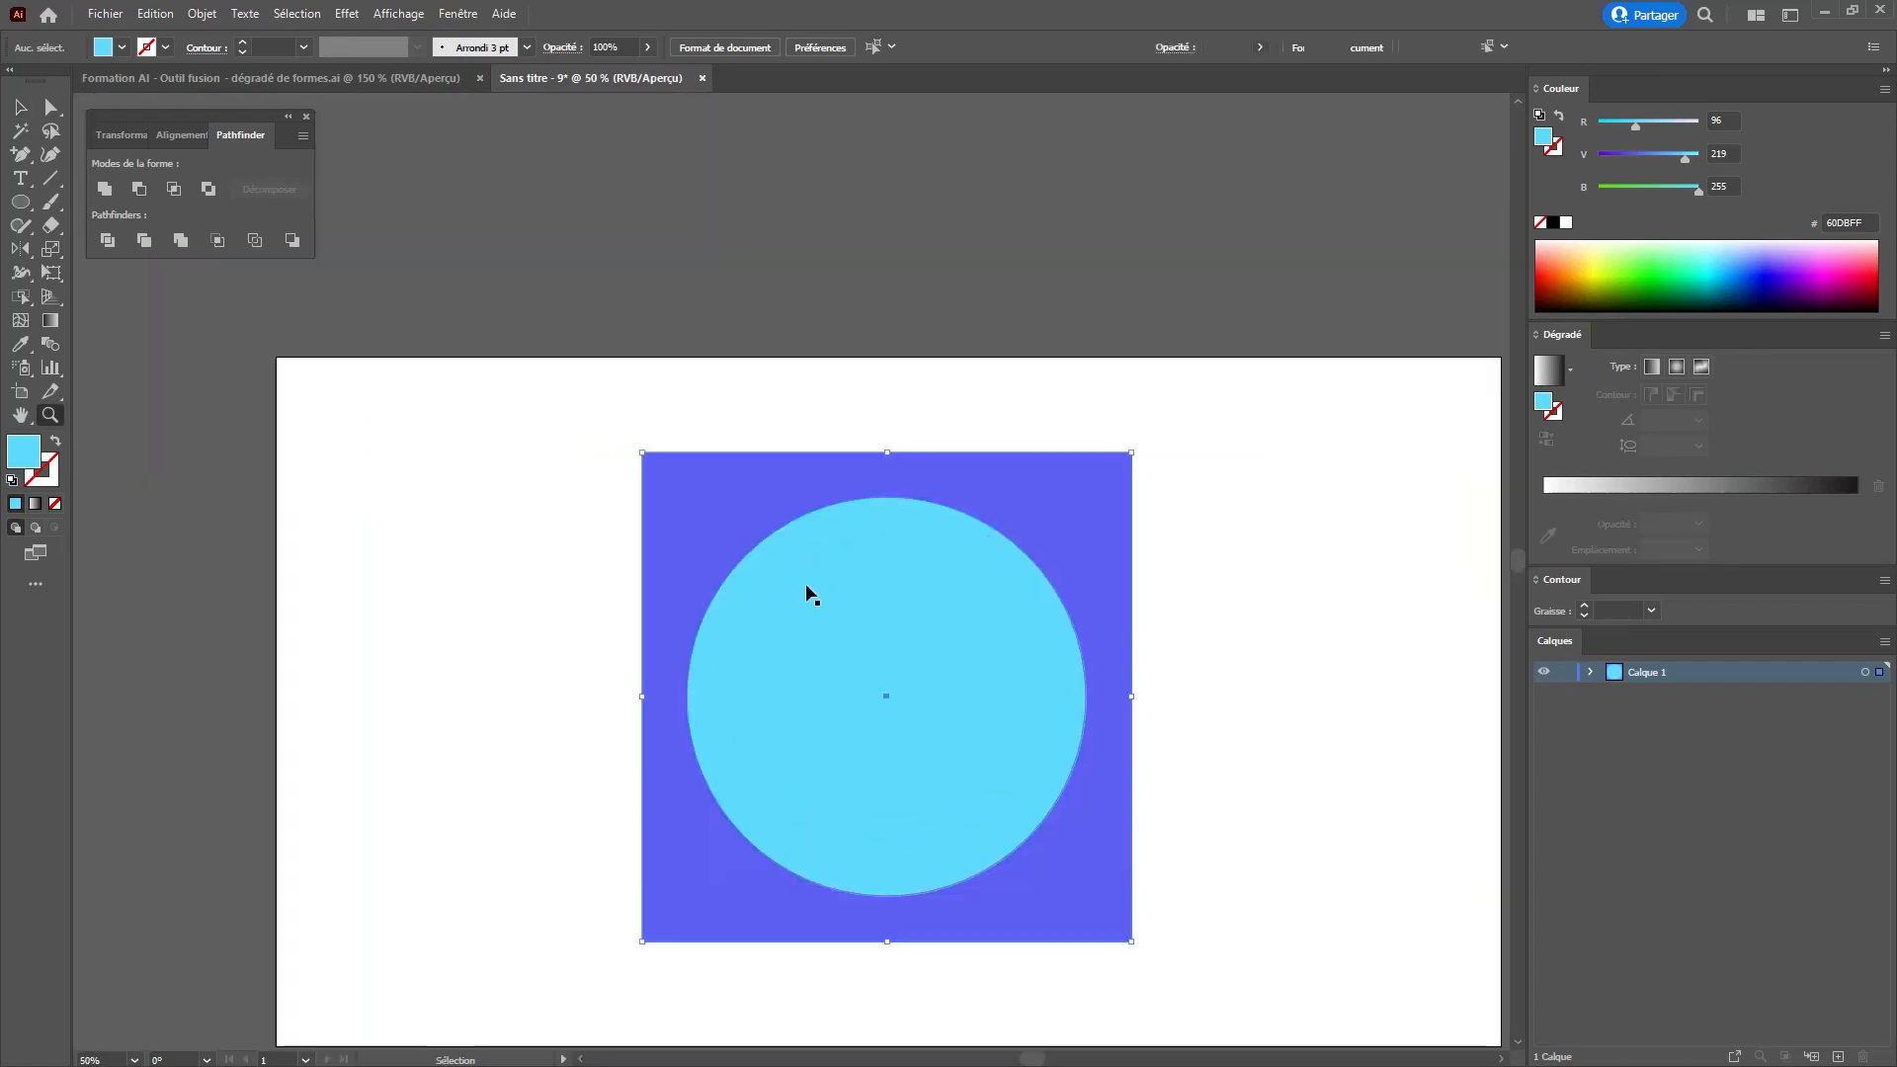
key(v)
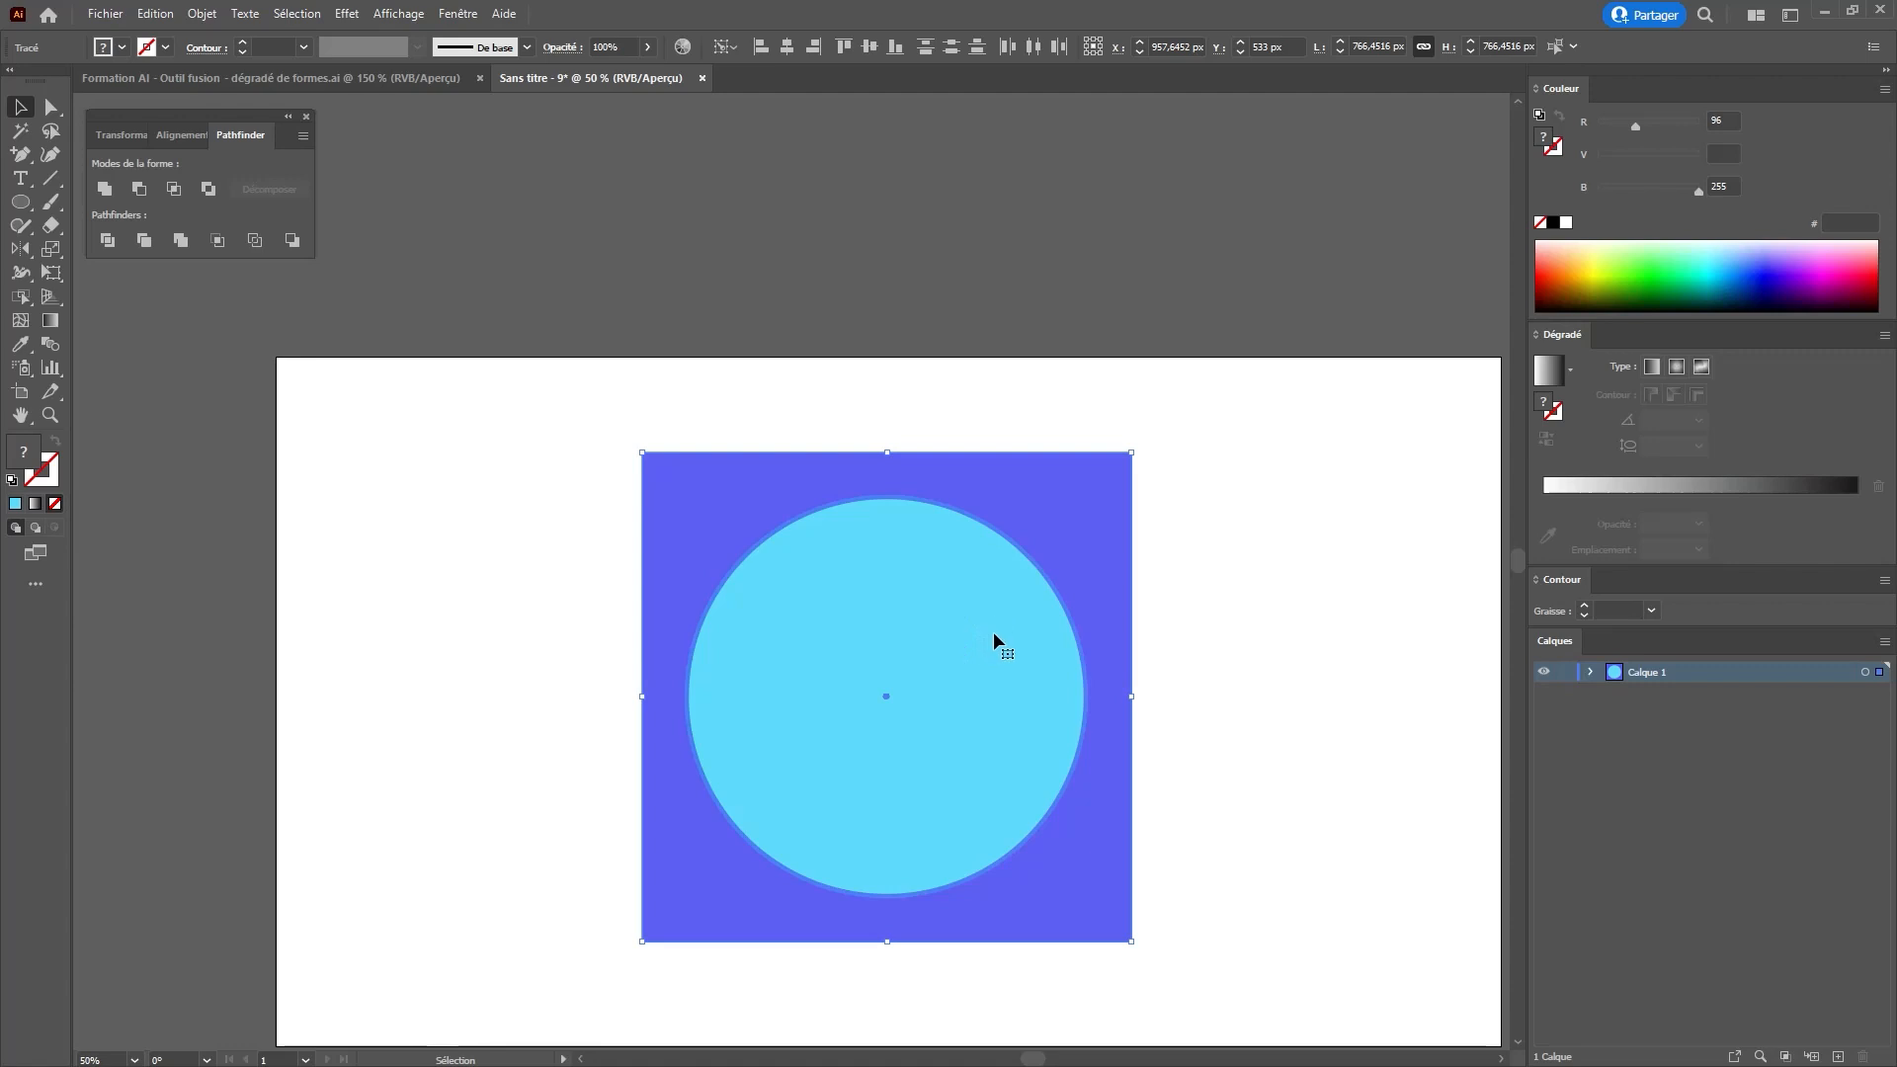
key(ctrl+z)
click(976, 627)
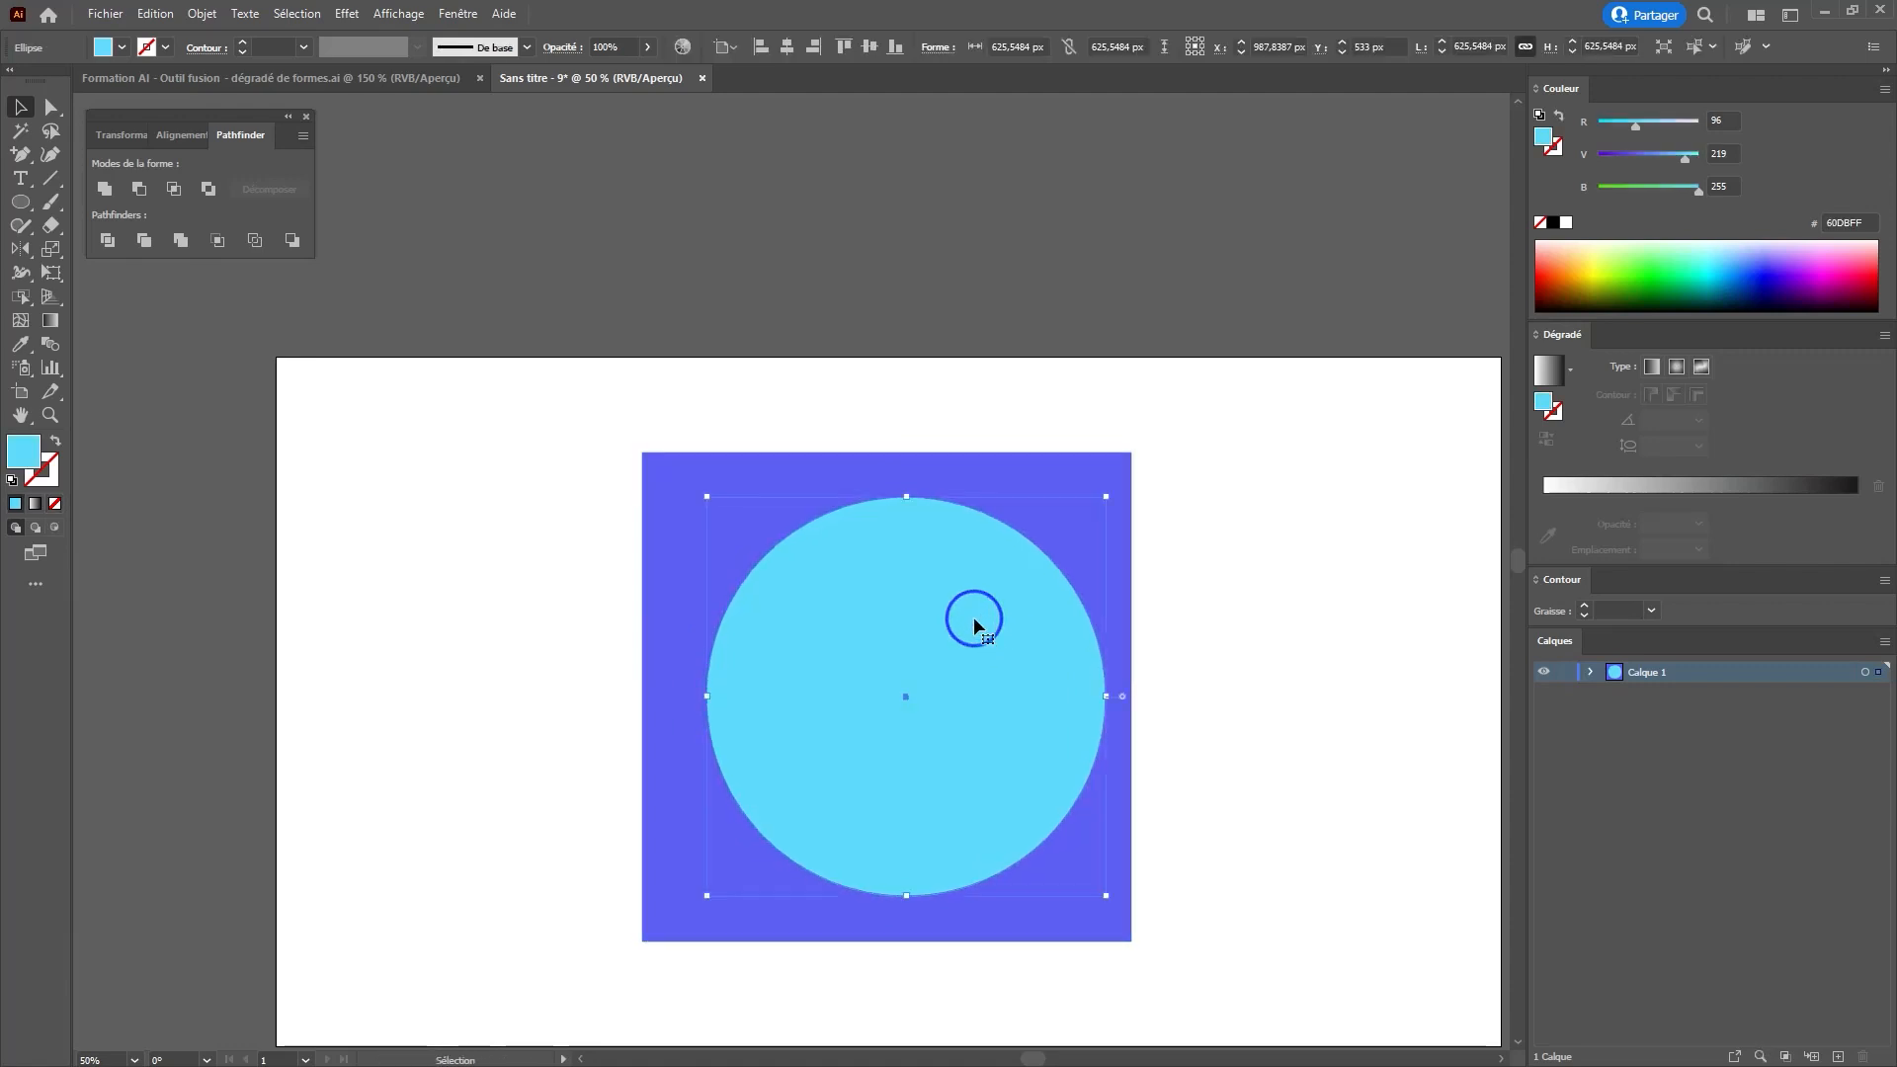
key(Delete)
- Duplicate the blue square as a centred copy of about 500 × 500 px and recolour the copy cyan 60FFFF
click(994, 582)
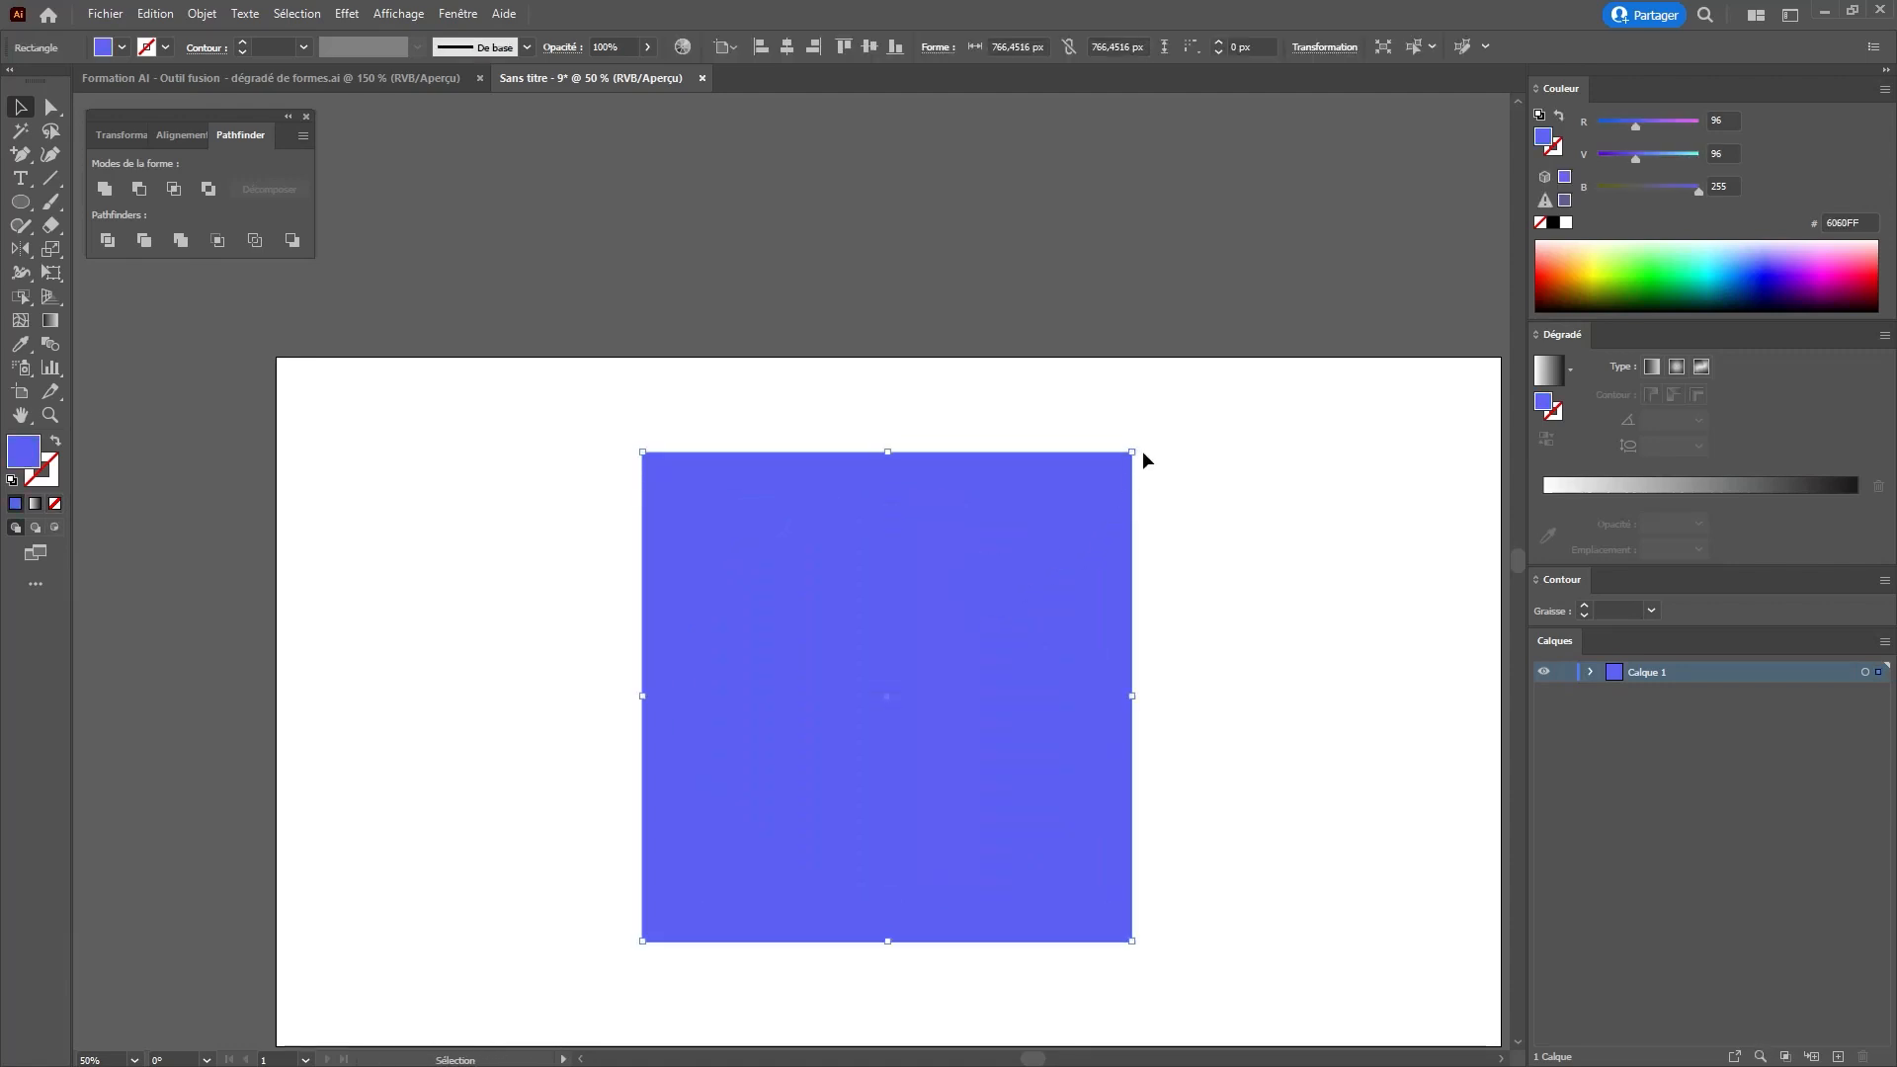
drag(1132, 453, 1046, 536)
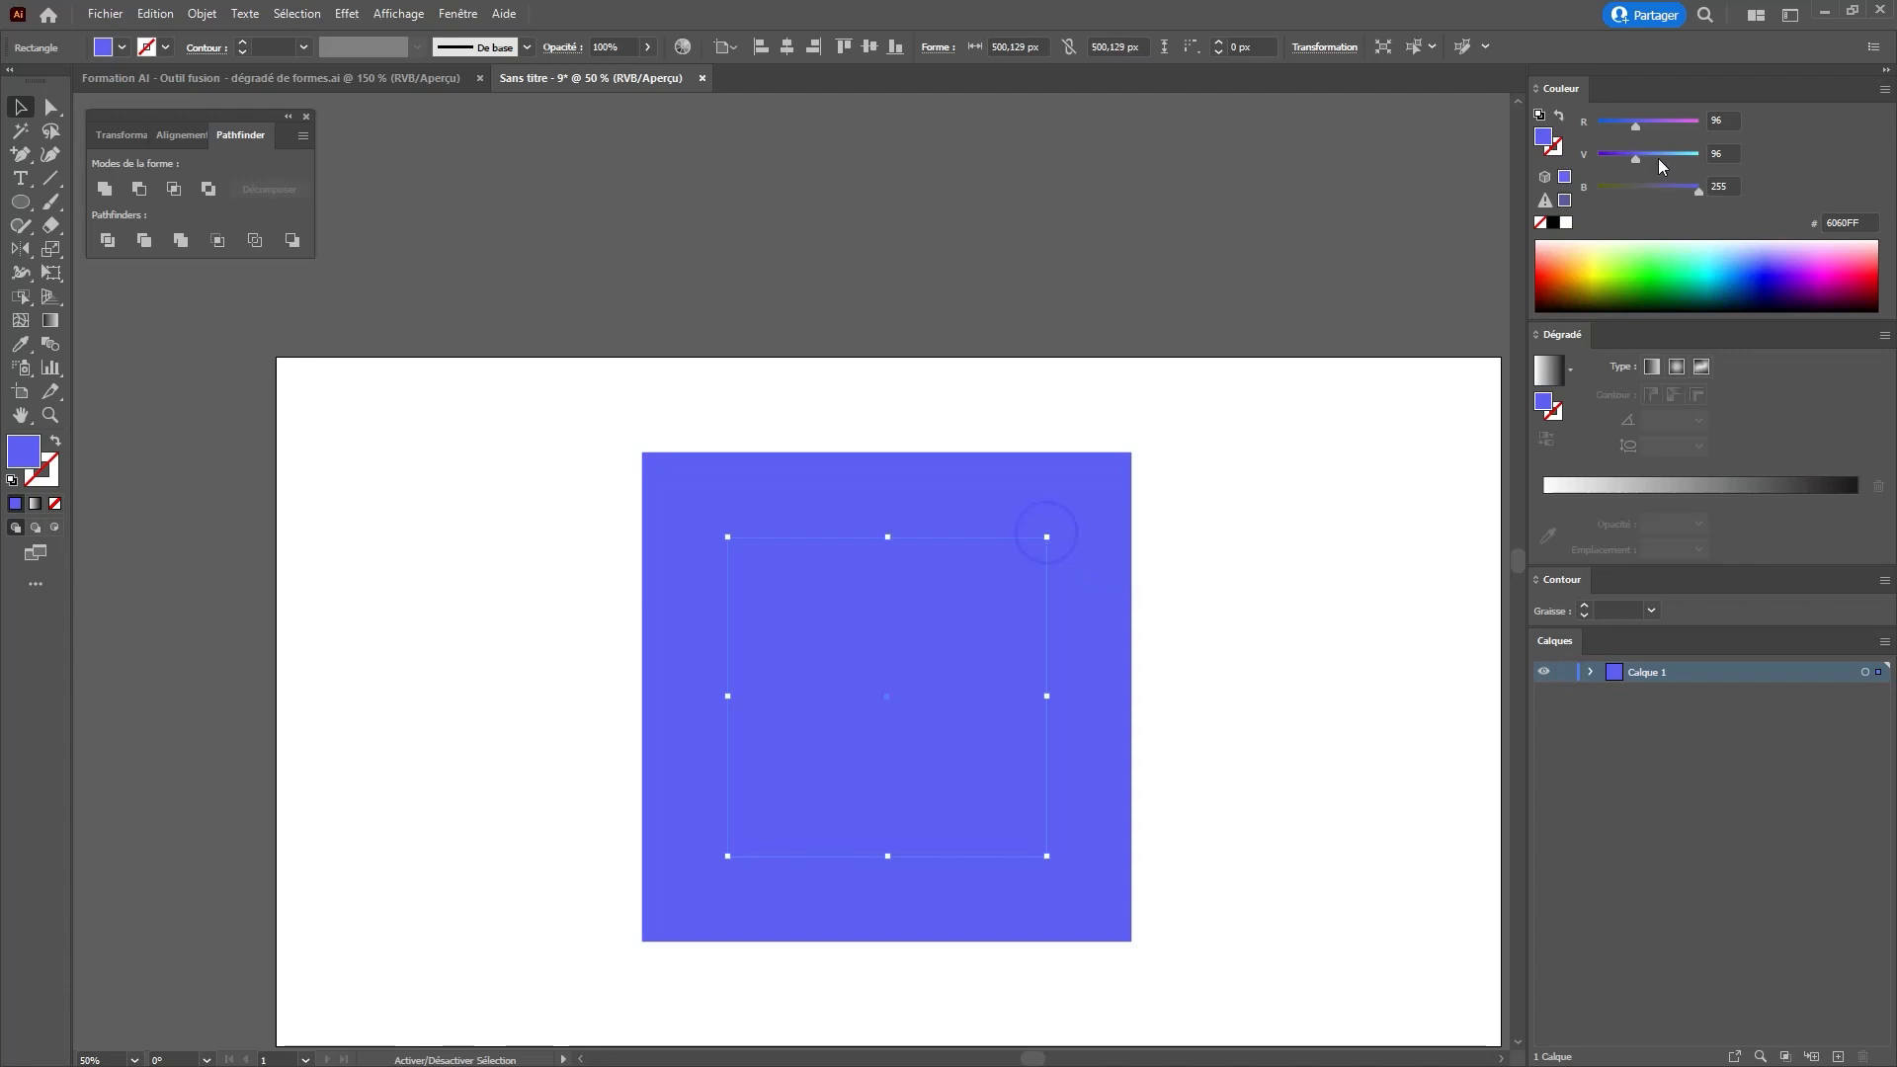
drag(1660, 161, 1707, 158)
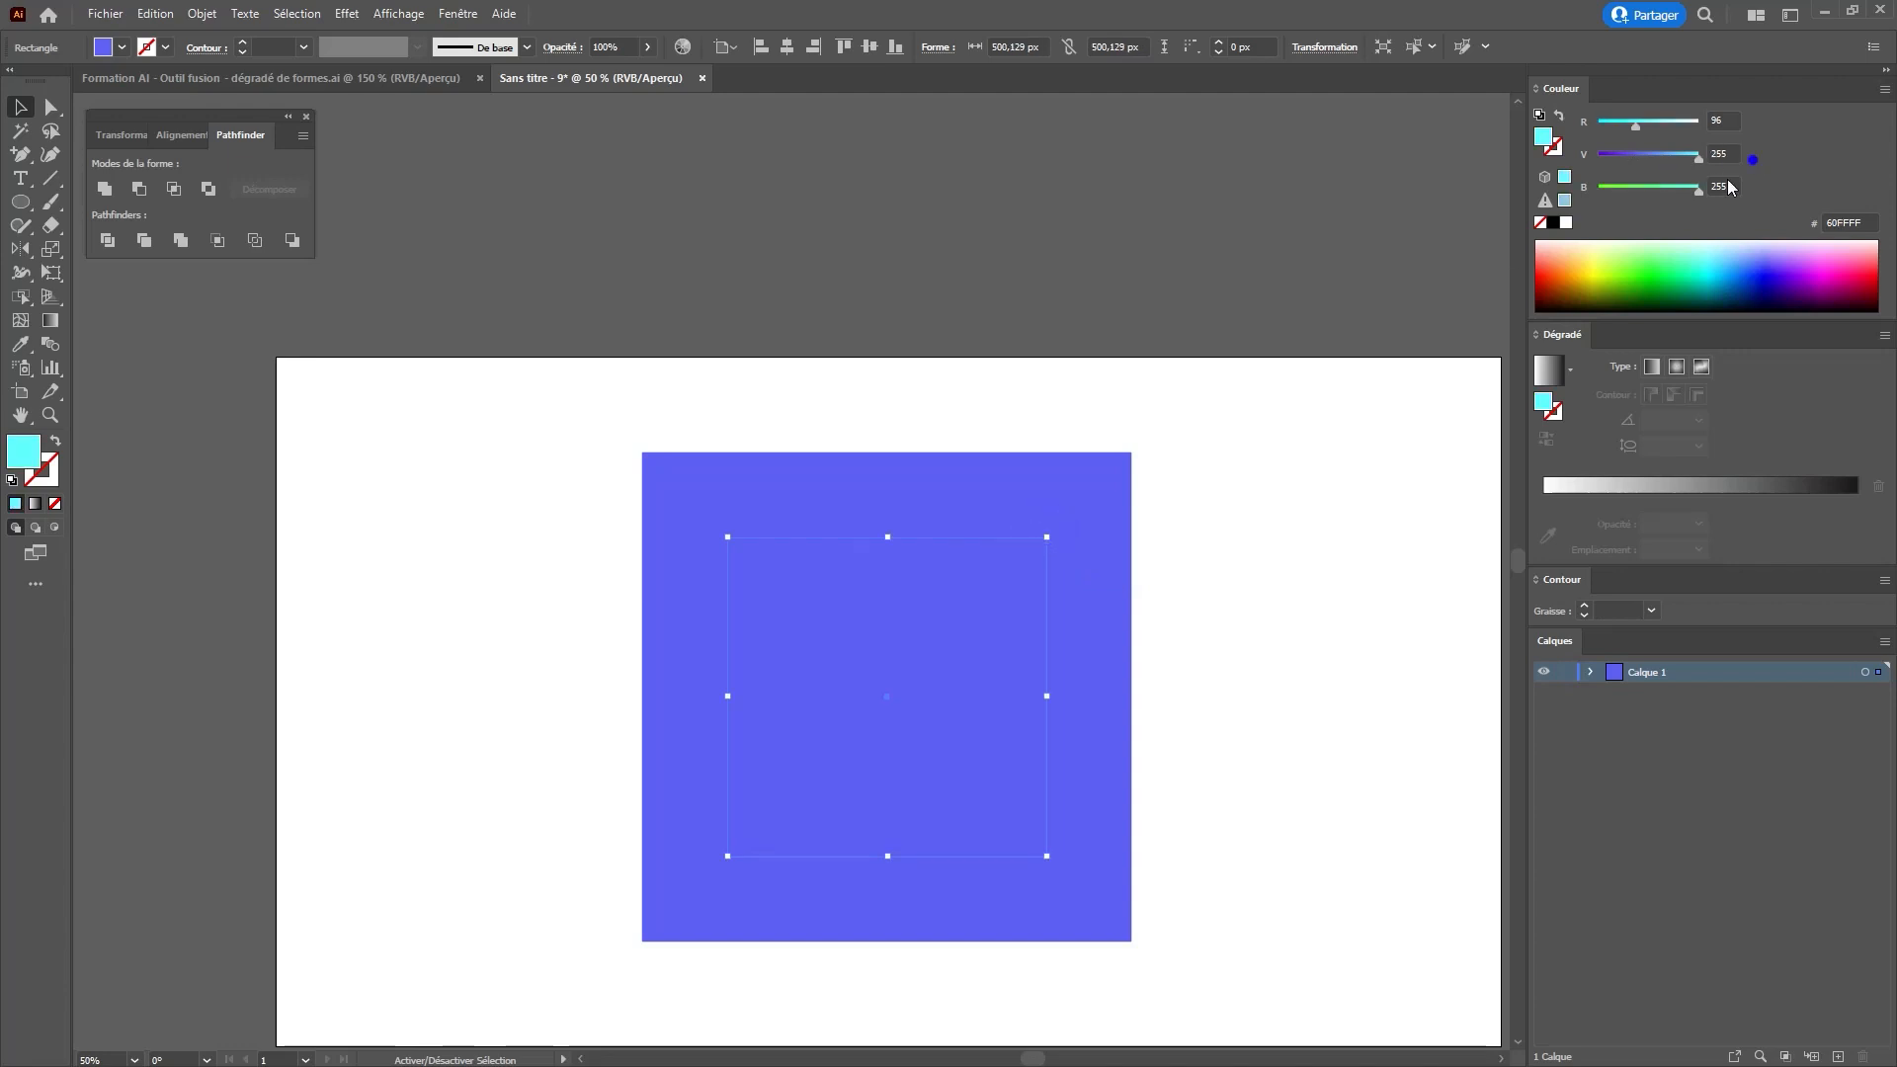
- Blend the cyan square with the surrounding blue square using Smooth Color (Couleur lissée) spacing
double_click(54, 345)
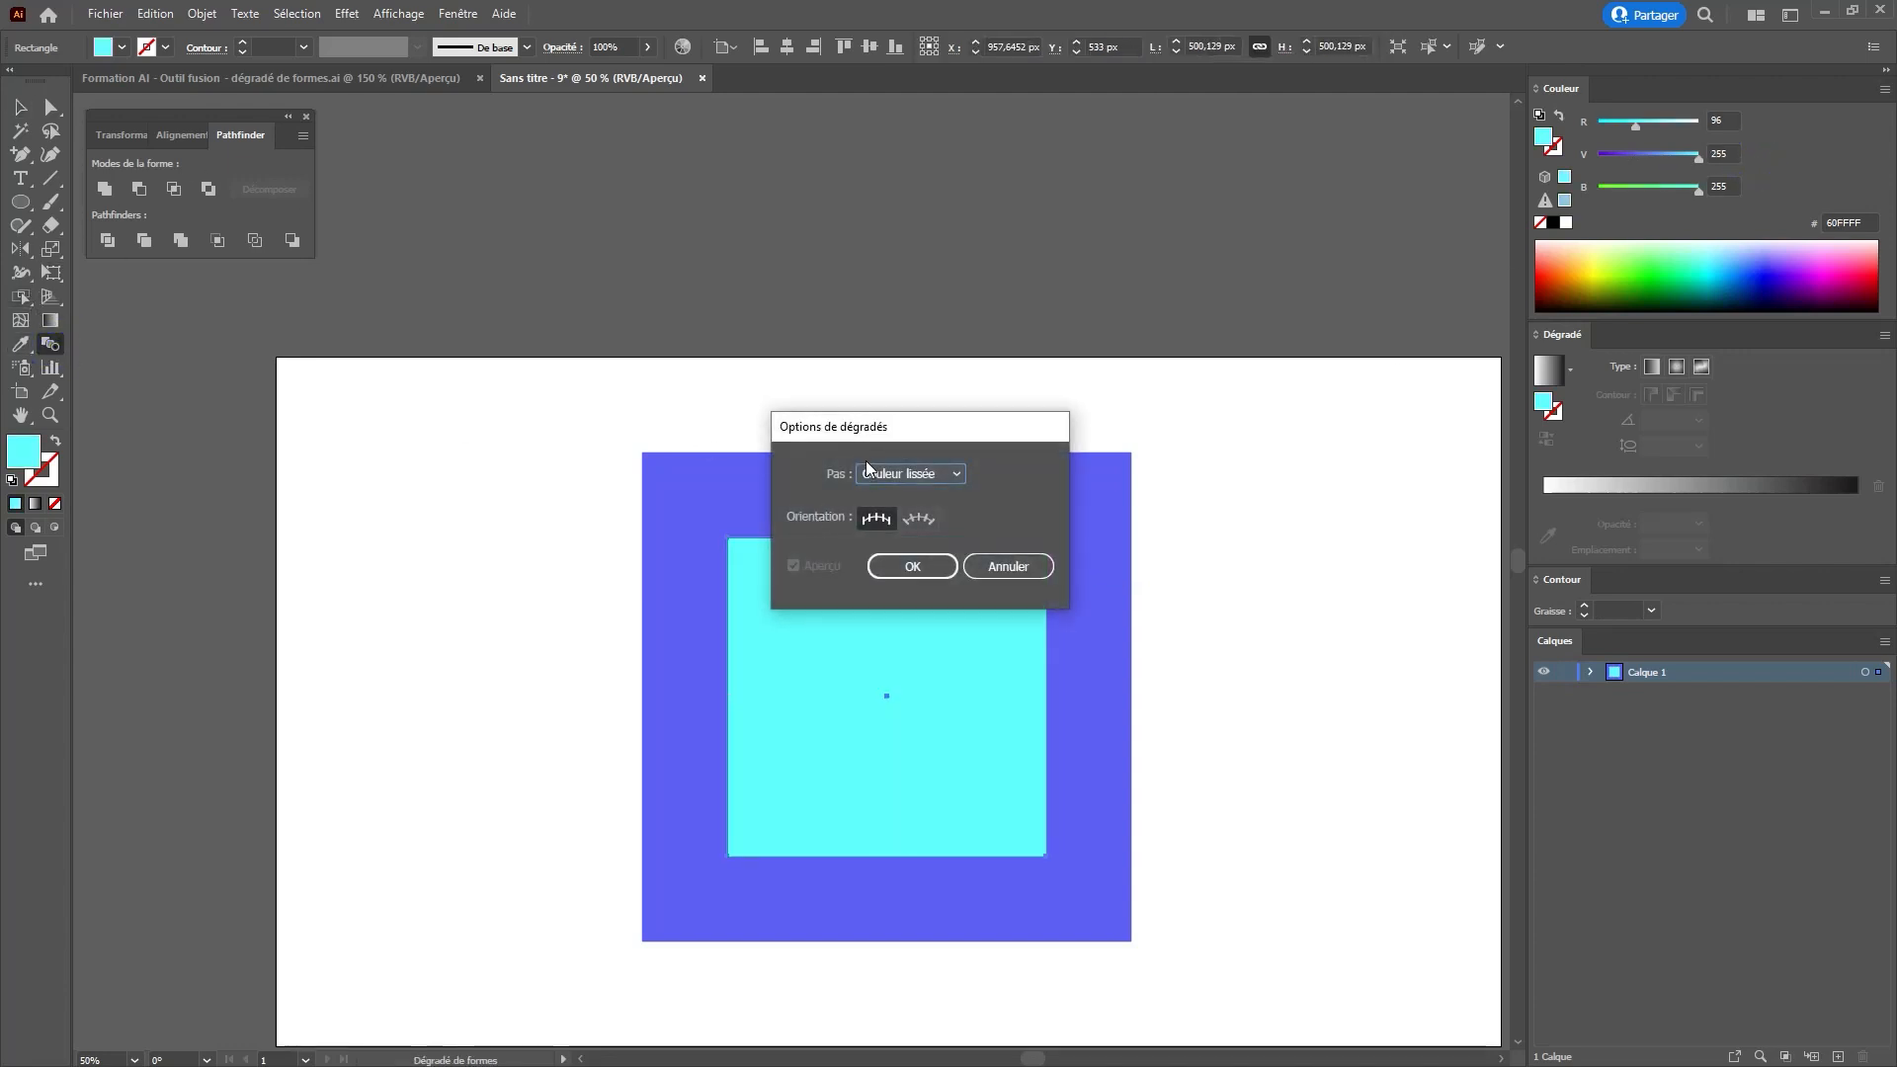
click(911, 566)
click(910, 623)
click(1017, 521)
key(ctrl+shift+a)
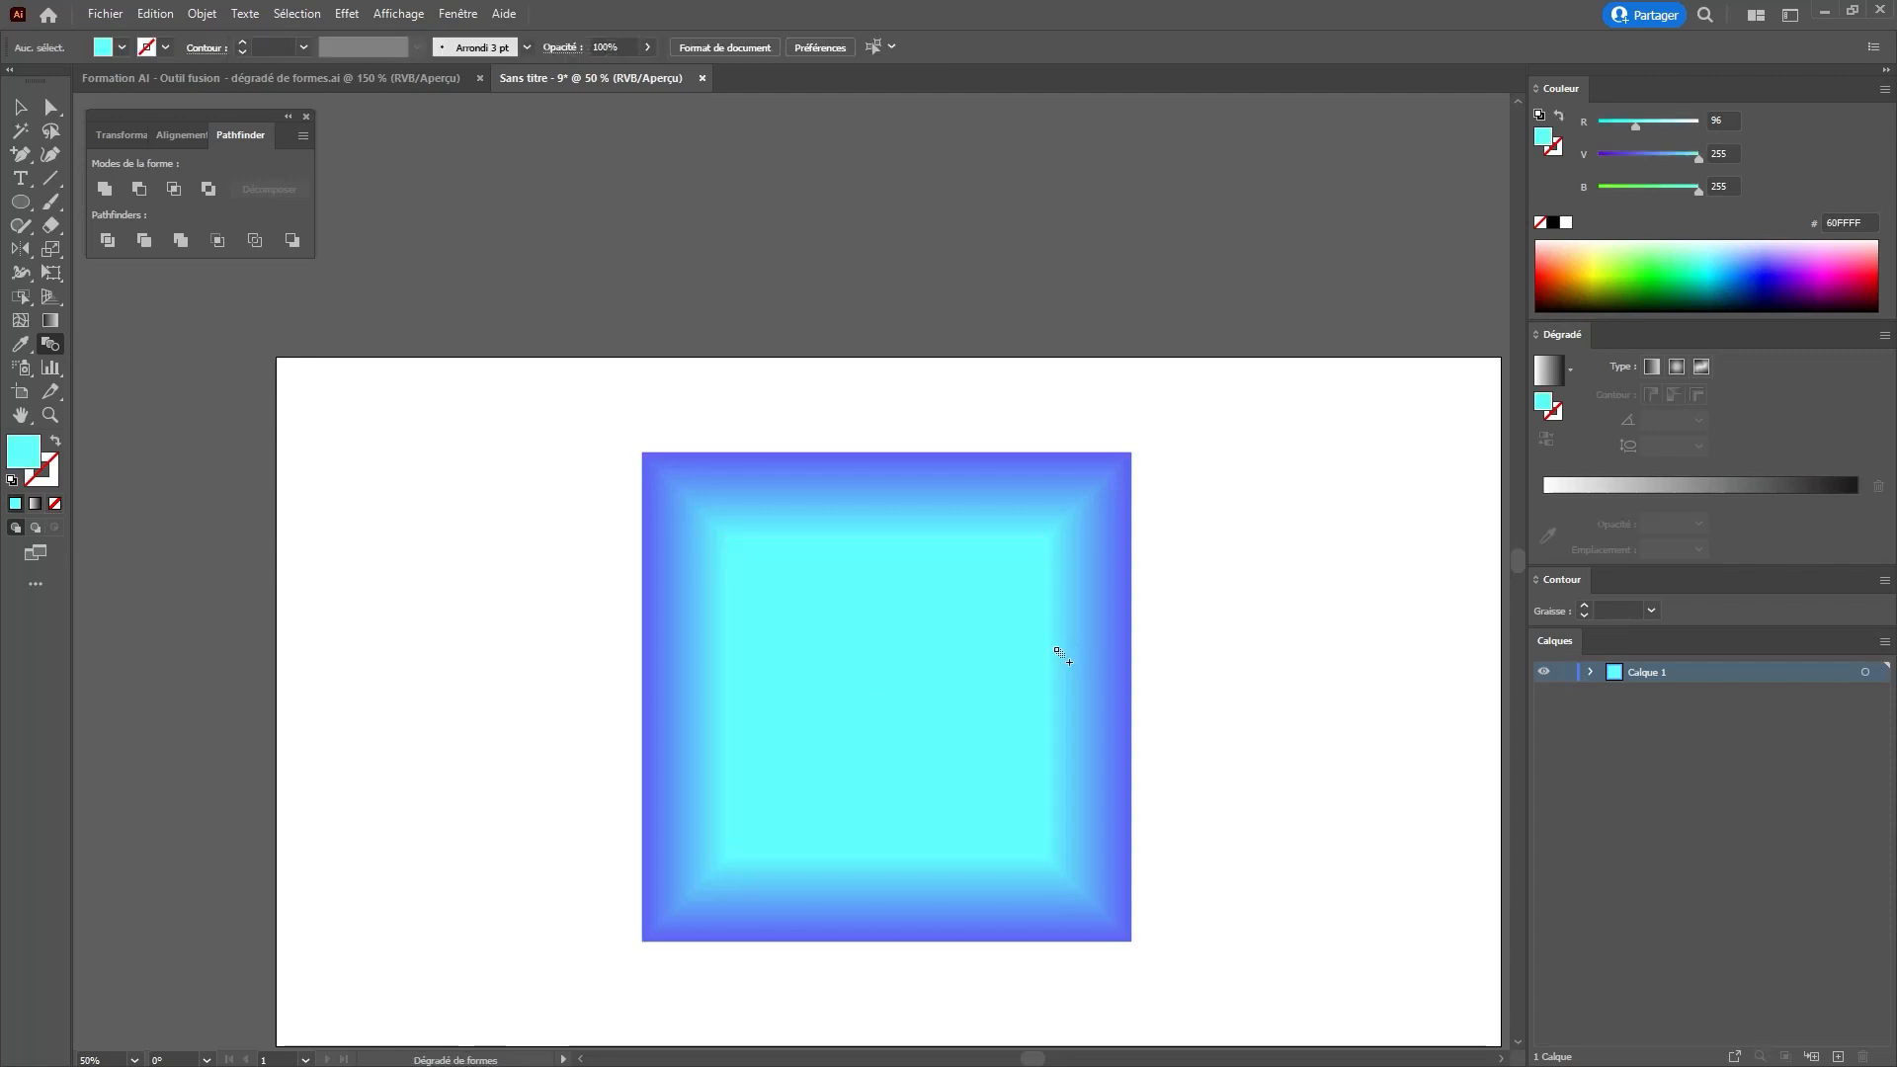
- Try moving the cyan and blue squares separately within their blend
key(ctrl+minus)
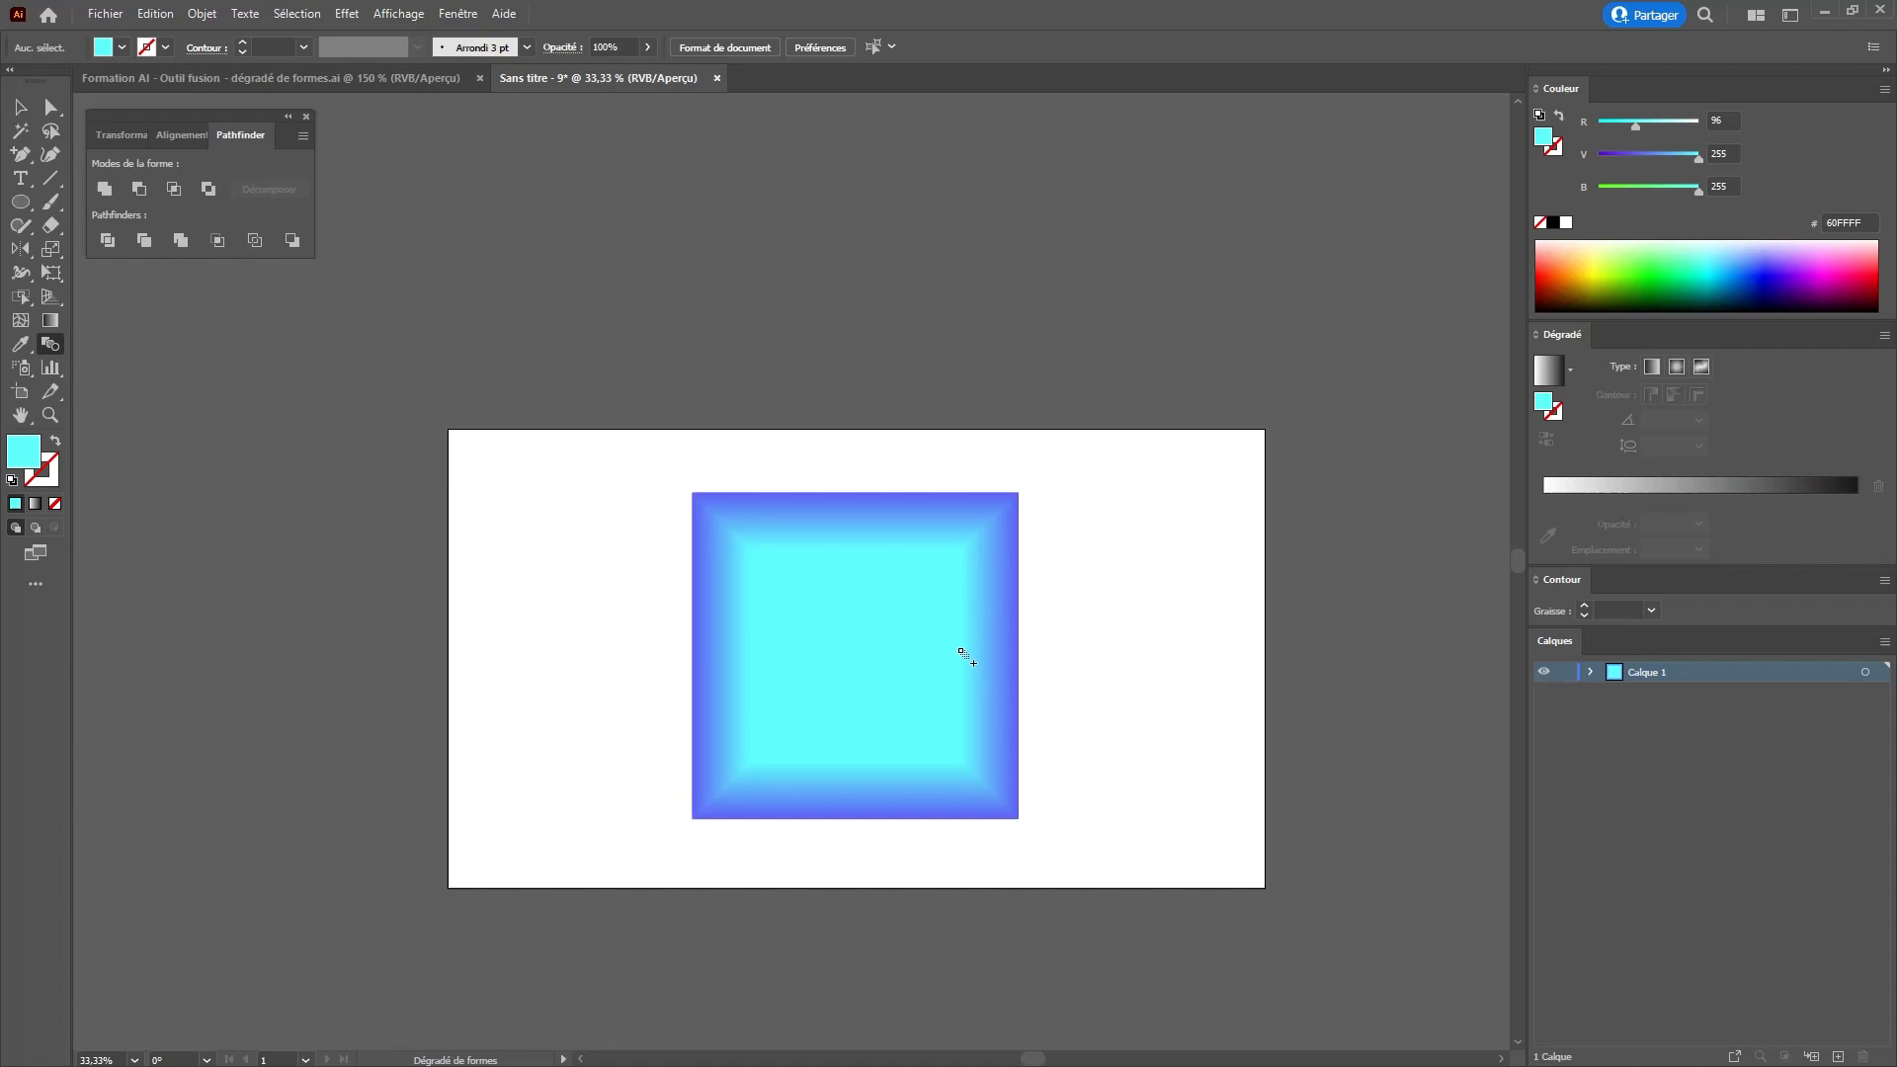
key(a)
drag(898, 635, 1210, 465)
click(1287, 513)
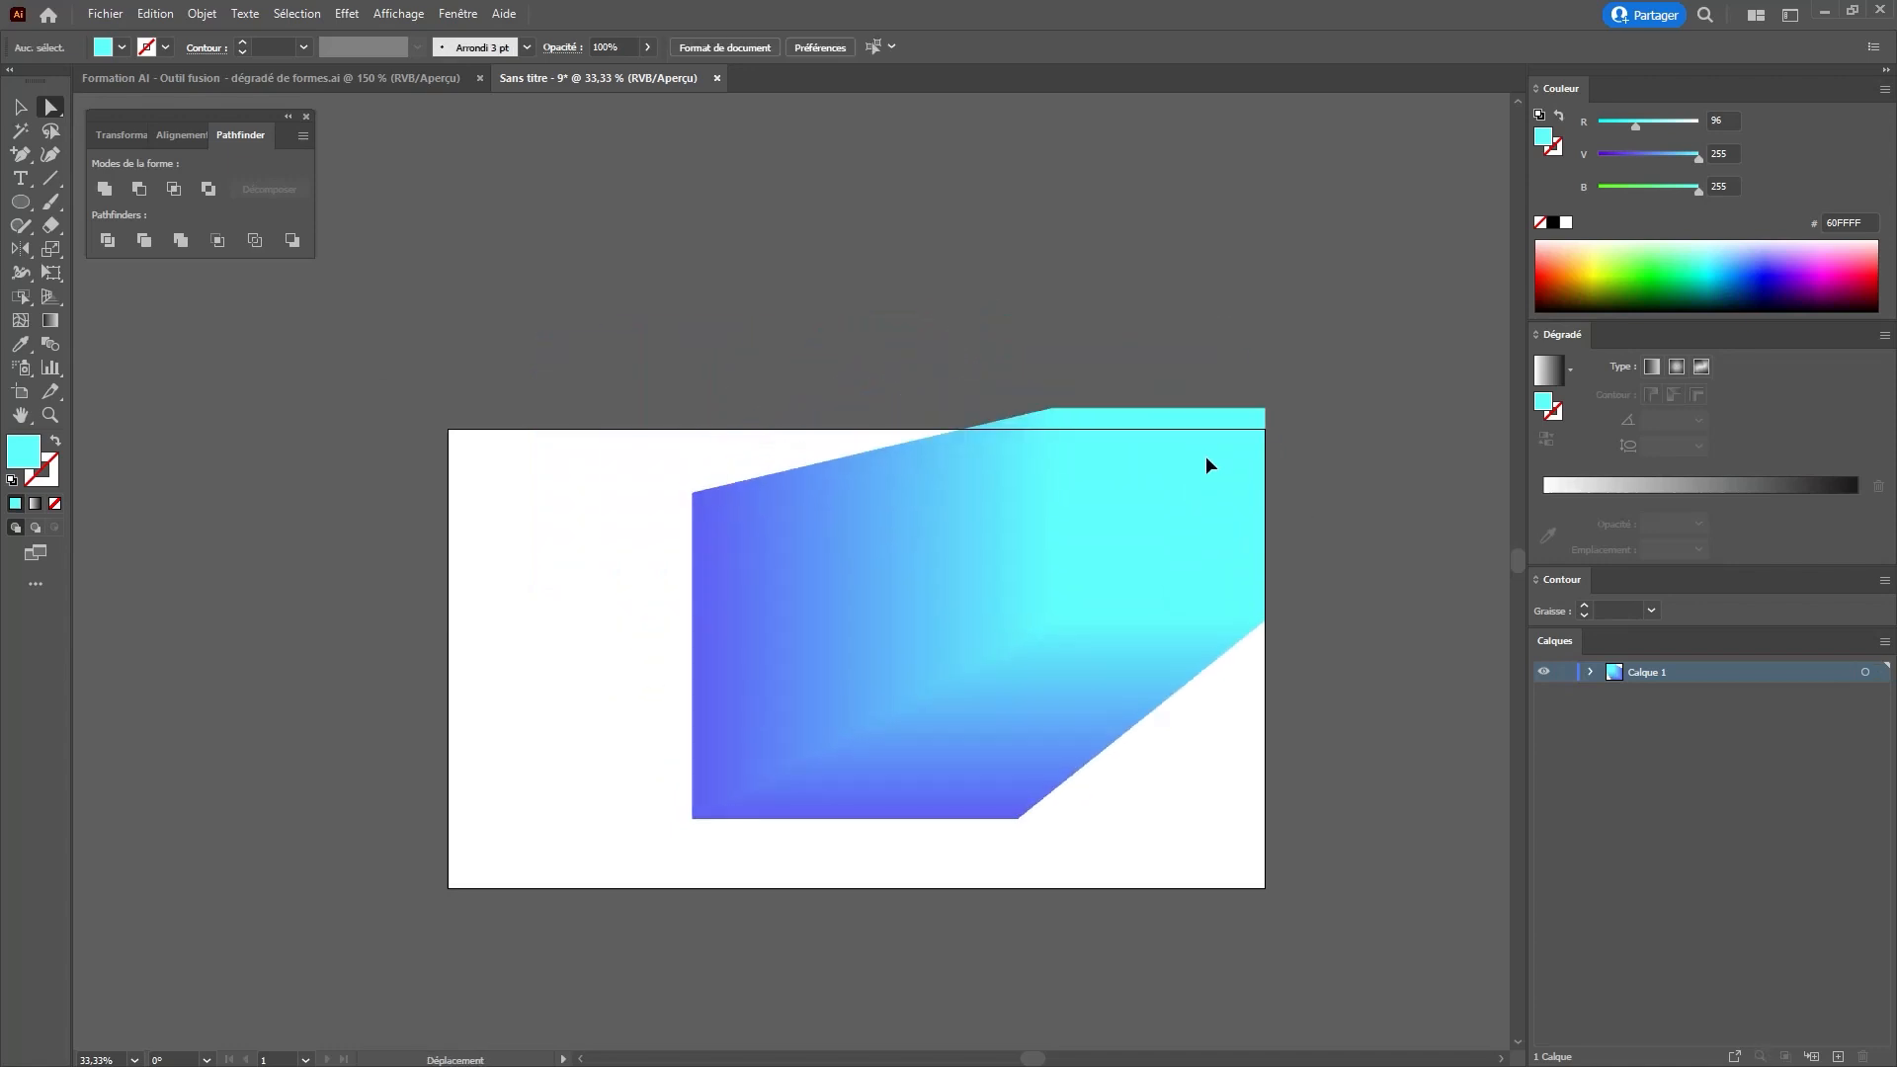
drag(834, 745, 887, 727)
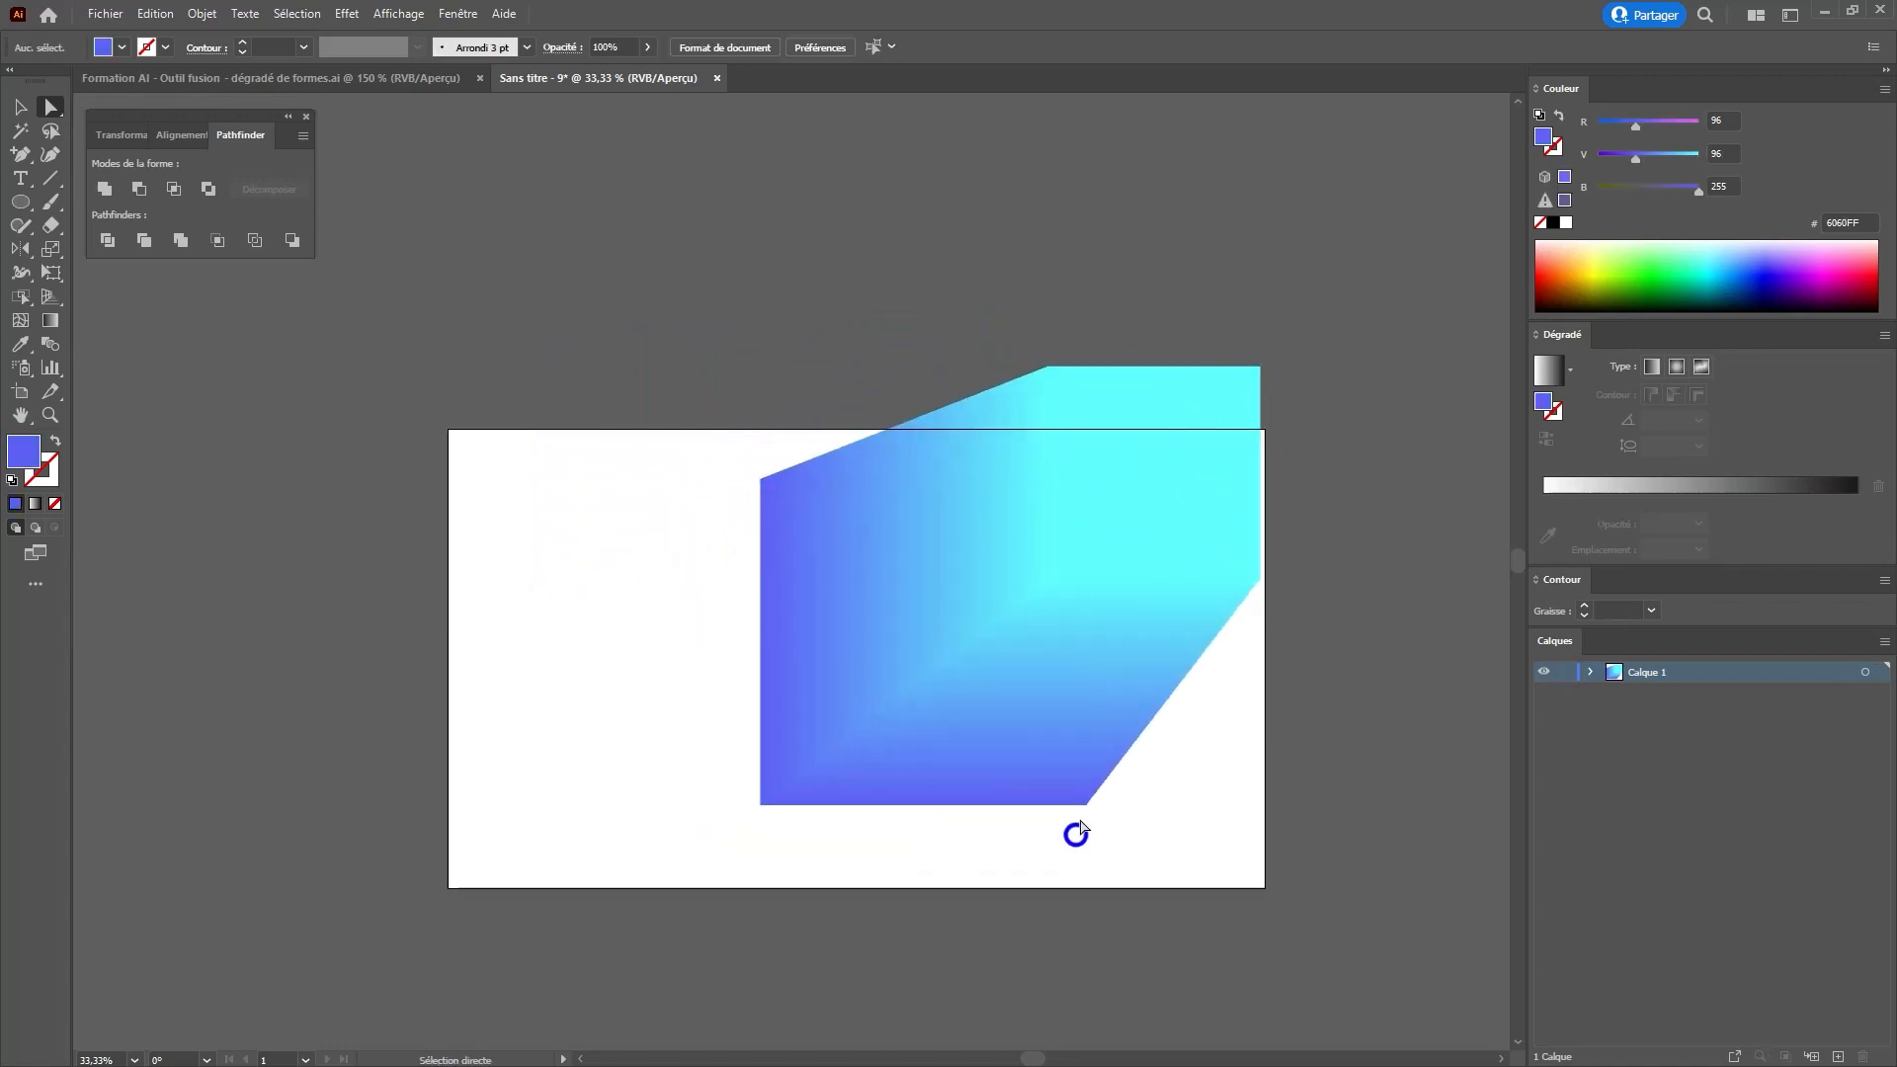
drag(1090, 805, 1314, 348)
- Undo the moves inside the blend and the blend of the cyan and blue squares
key(ctrl+z)
key(ctrl+z)
key(ctrl+z)
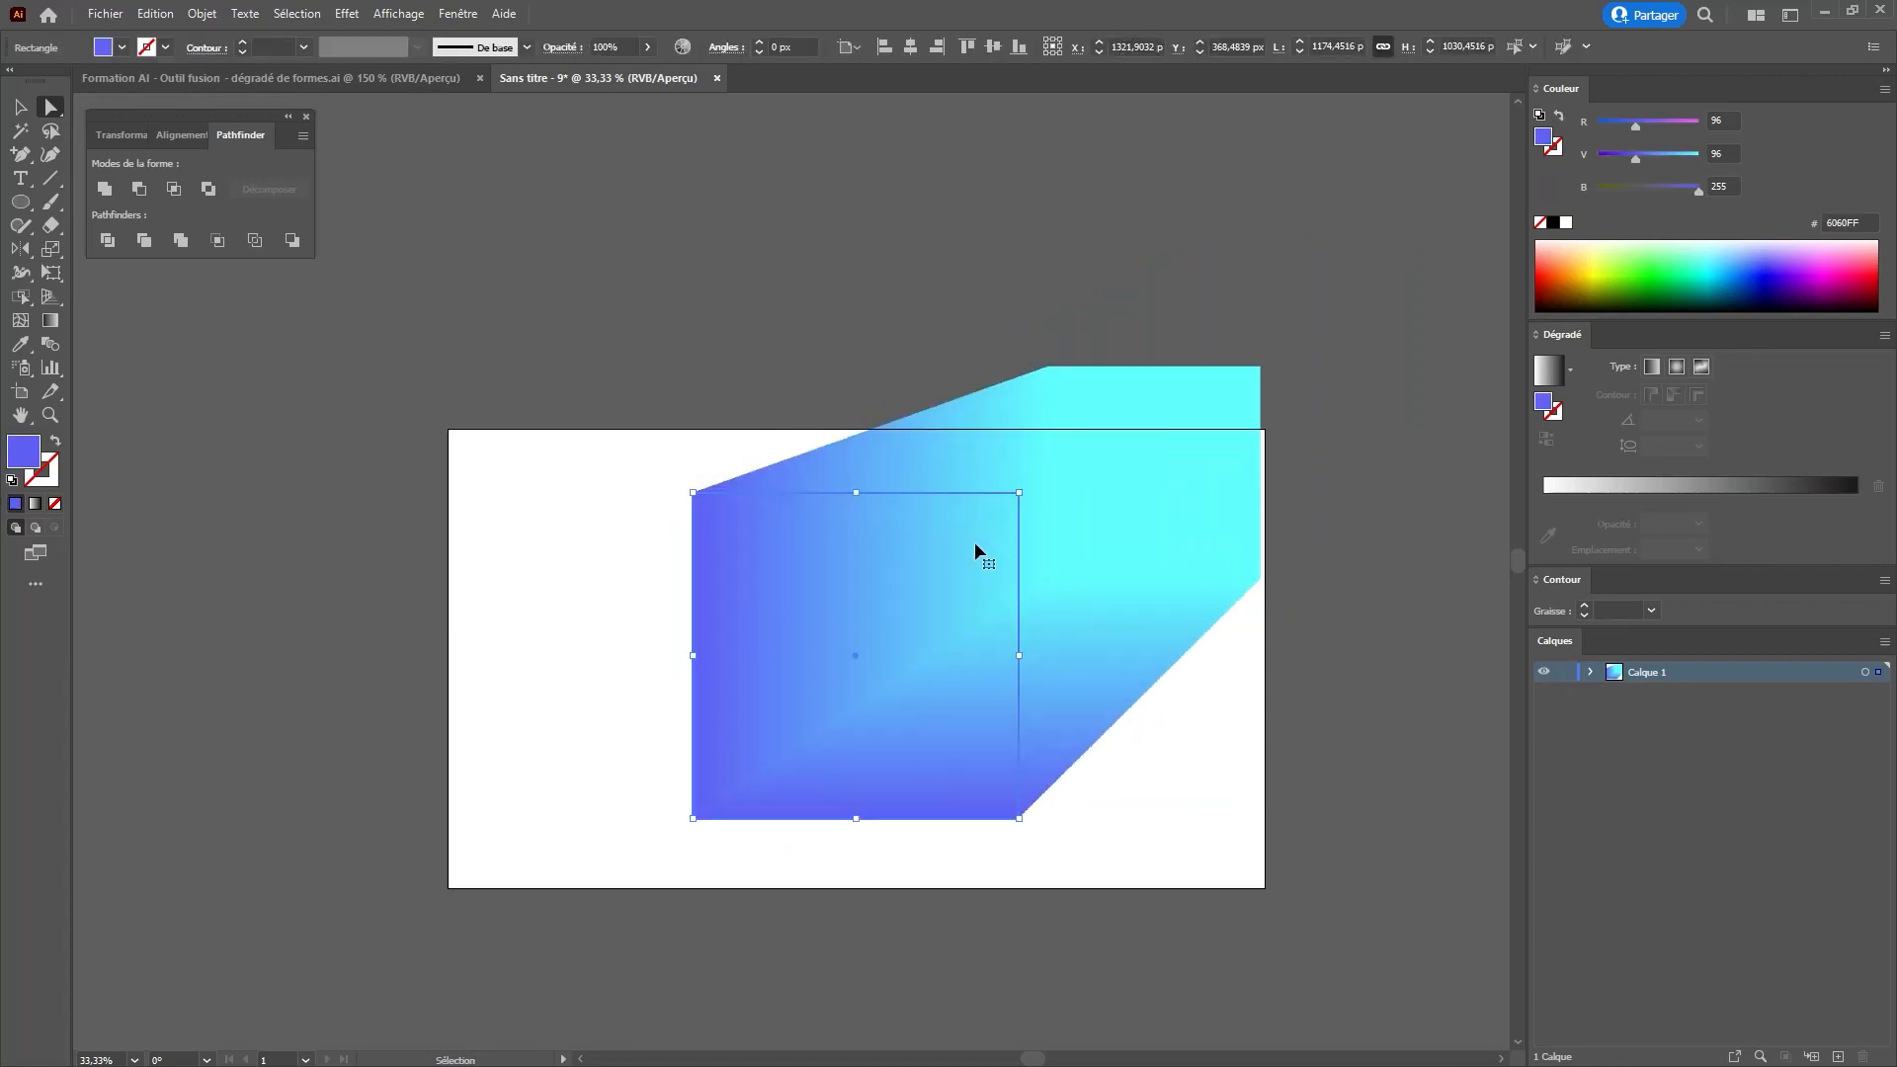
key(ctrl+z)
key(ctrl+z)
key(ctrl+z)
key(ctrl+z)
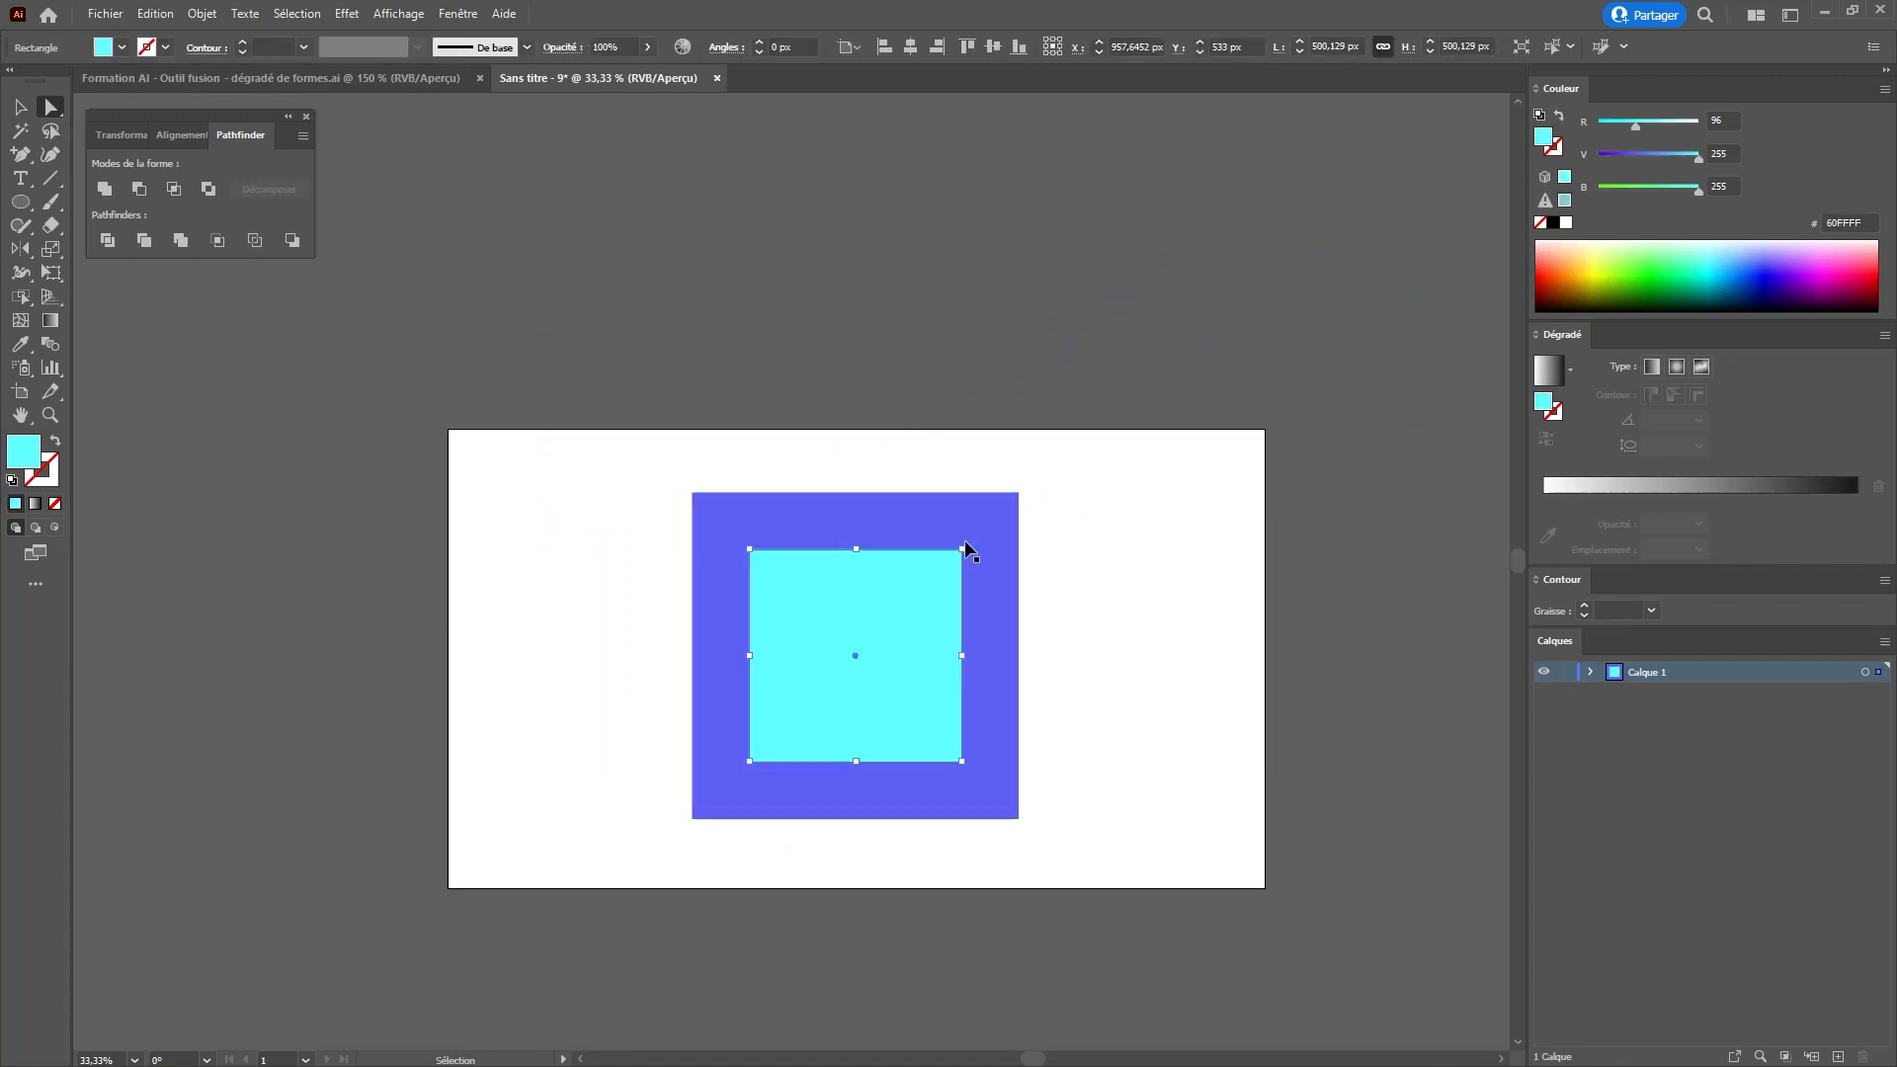
- Duplicate the cyan square over the artboard's upper-right corner and recolour the copy pink FF6DFF
key(v)
drag(918, 619, 1284, 499)
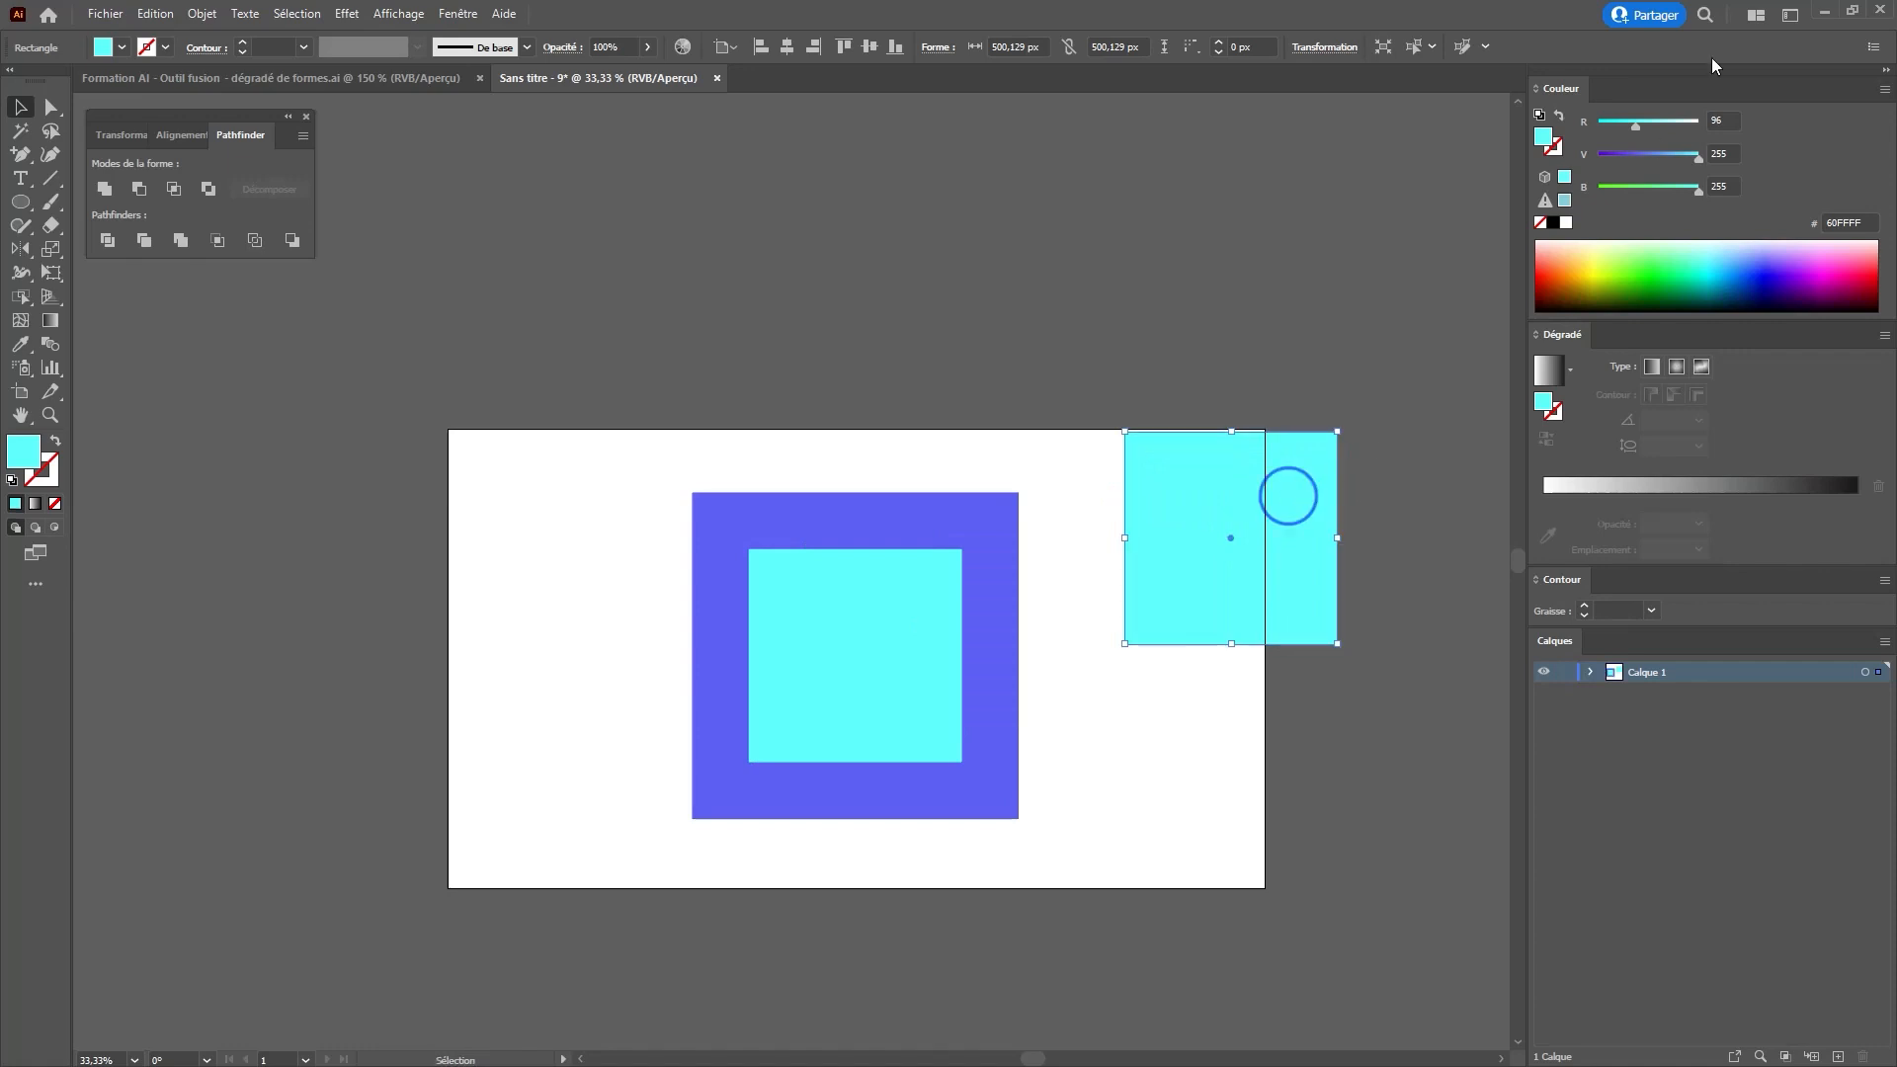
click(1641, 156)
drag(1640, 128, 1729, 127)
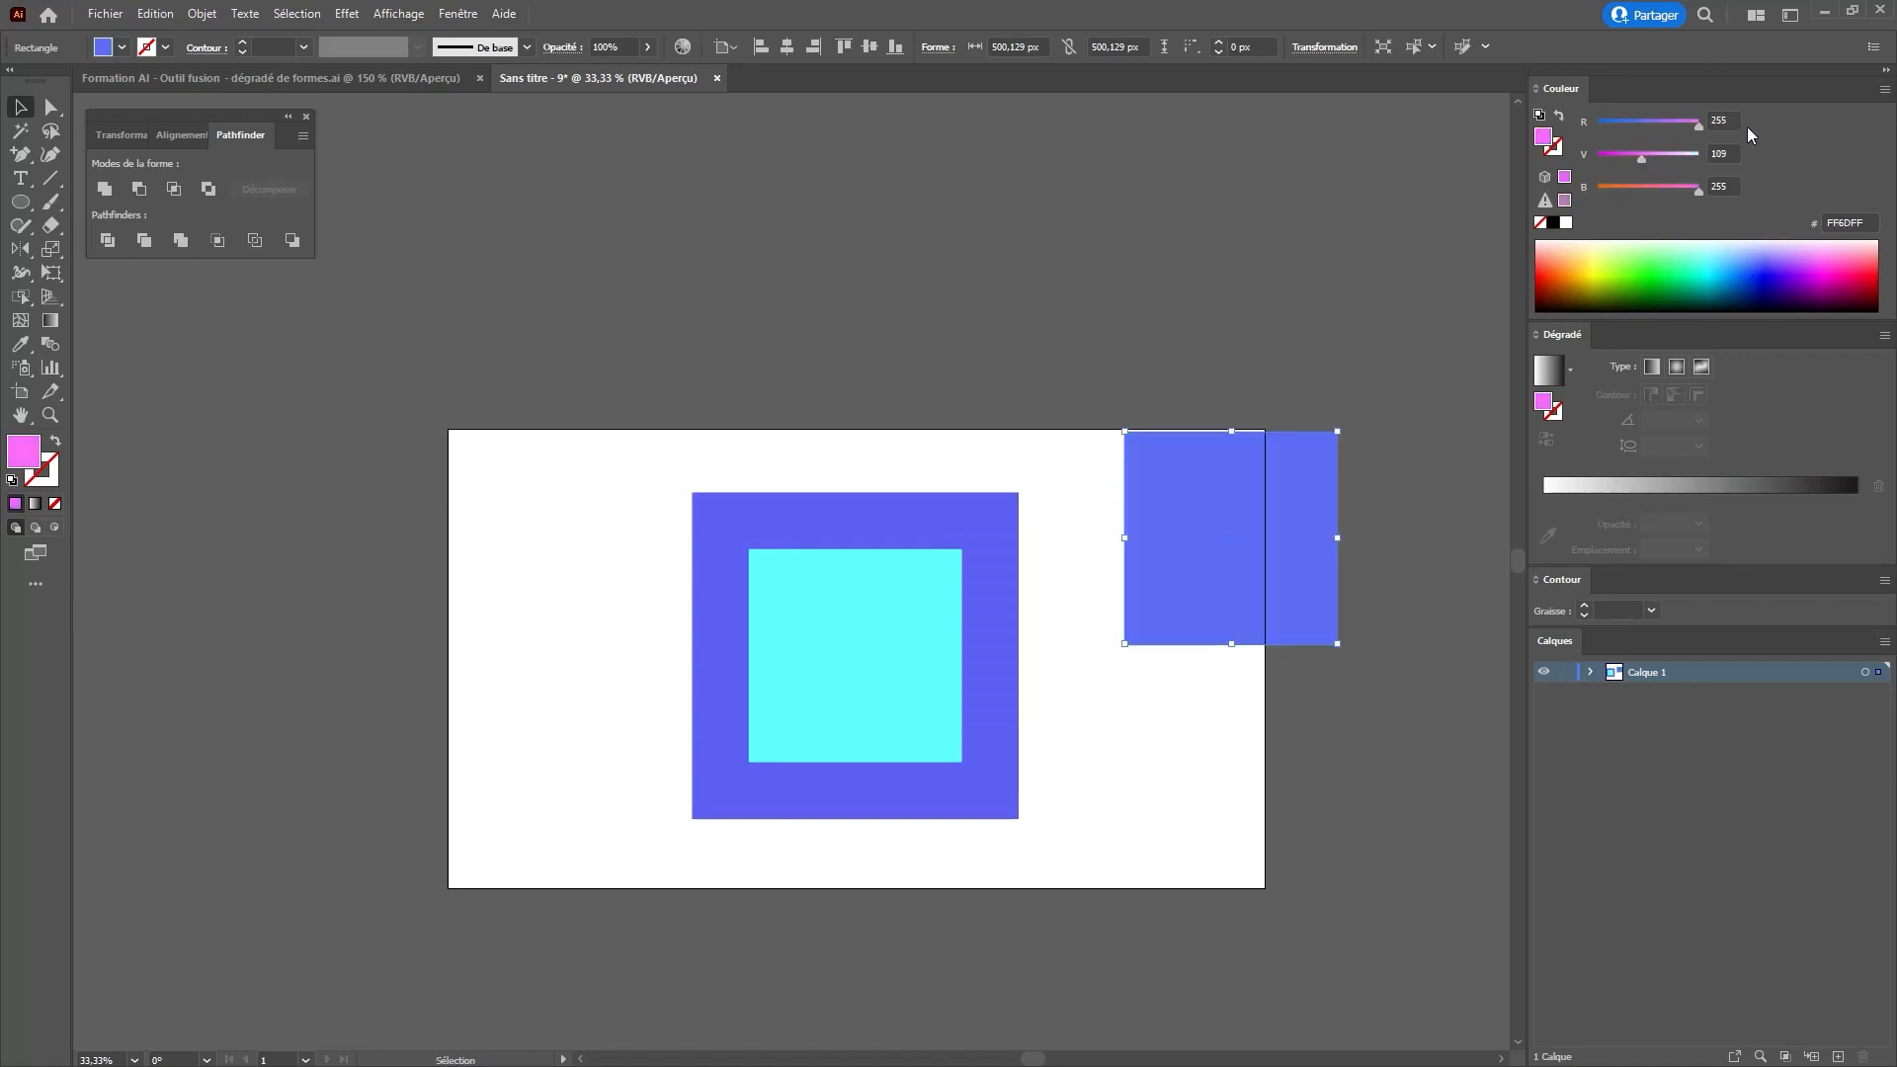
- Blend the blue, cyan and pink squares in sequence into one smooth blend
click(51, 343)
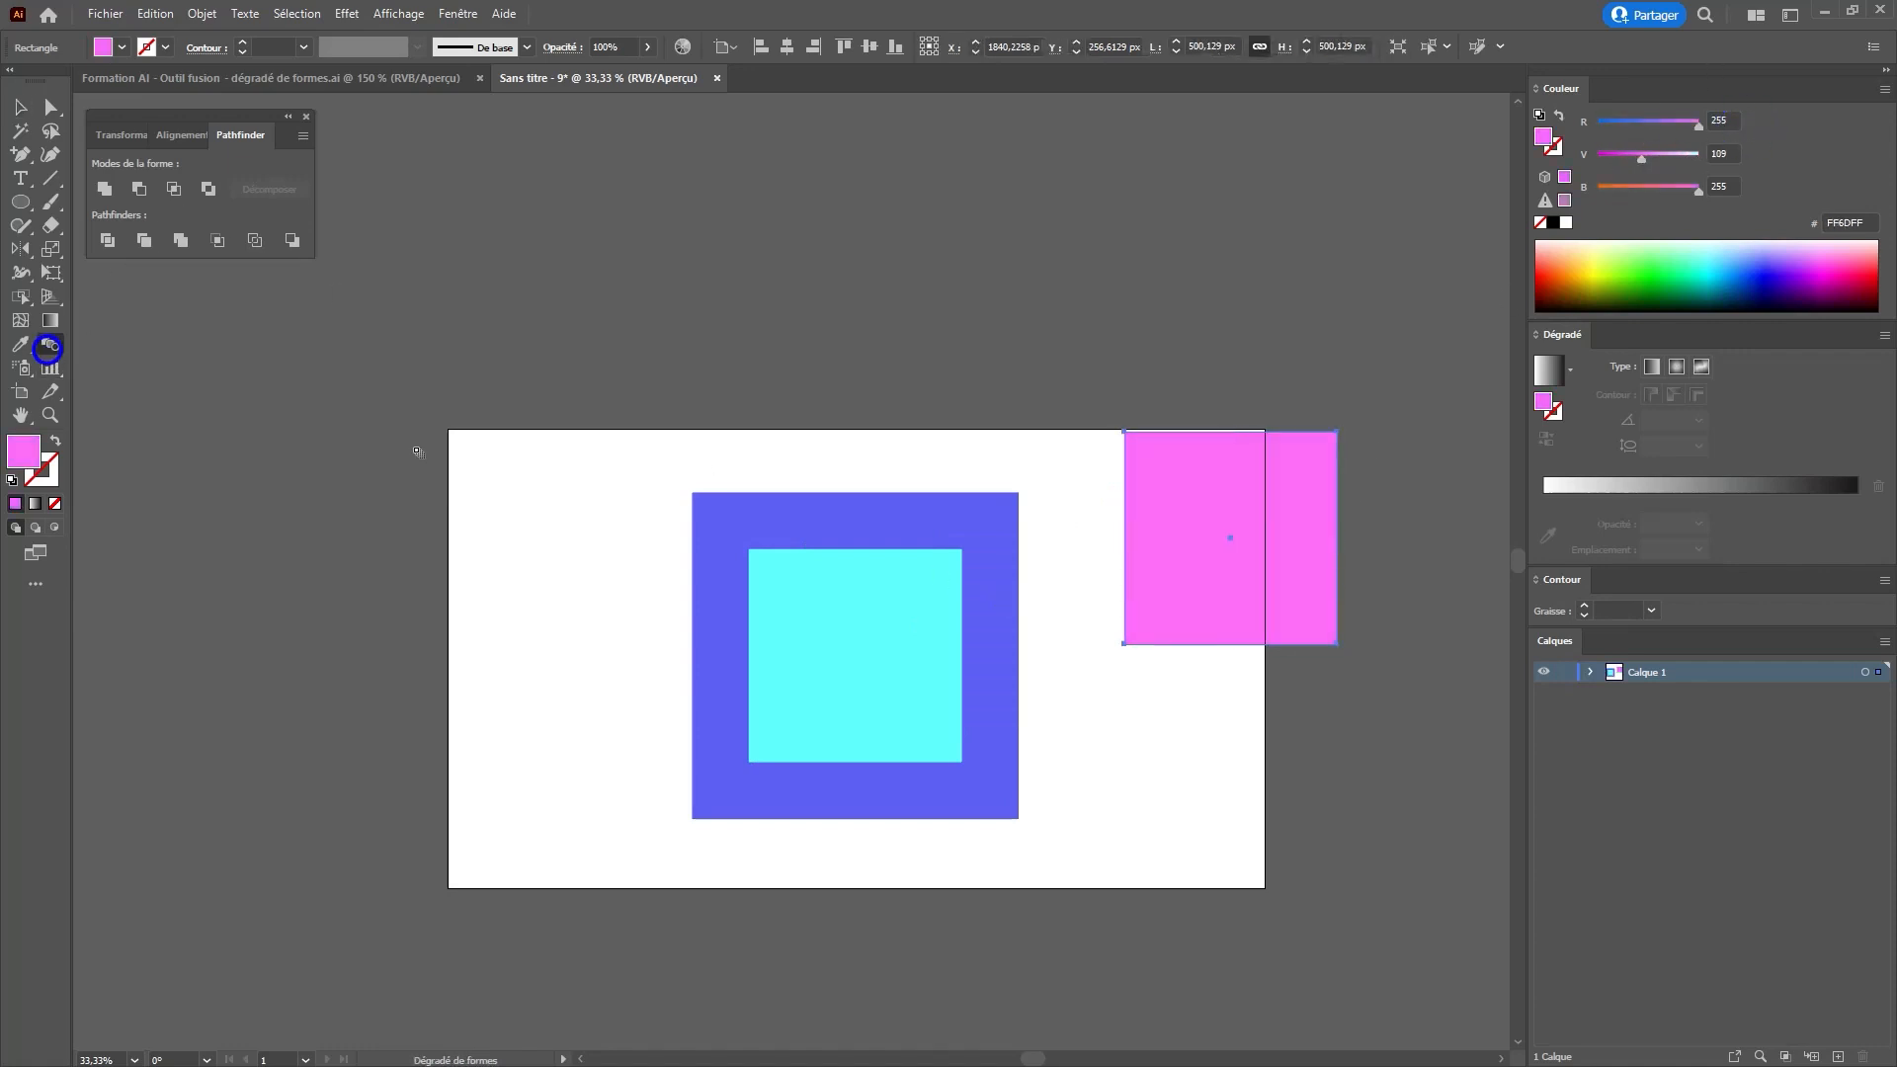
click(902, 507)
click(882, 603)
click(1216, 531)
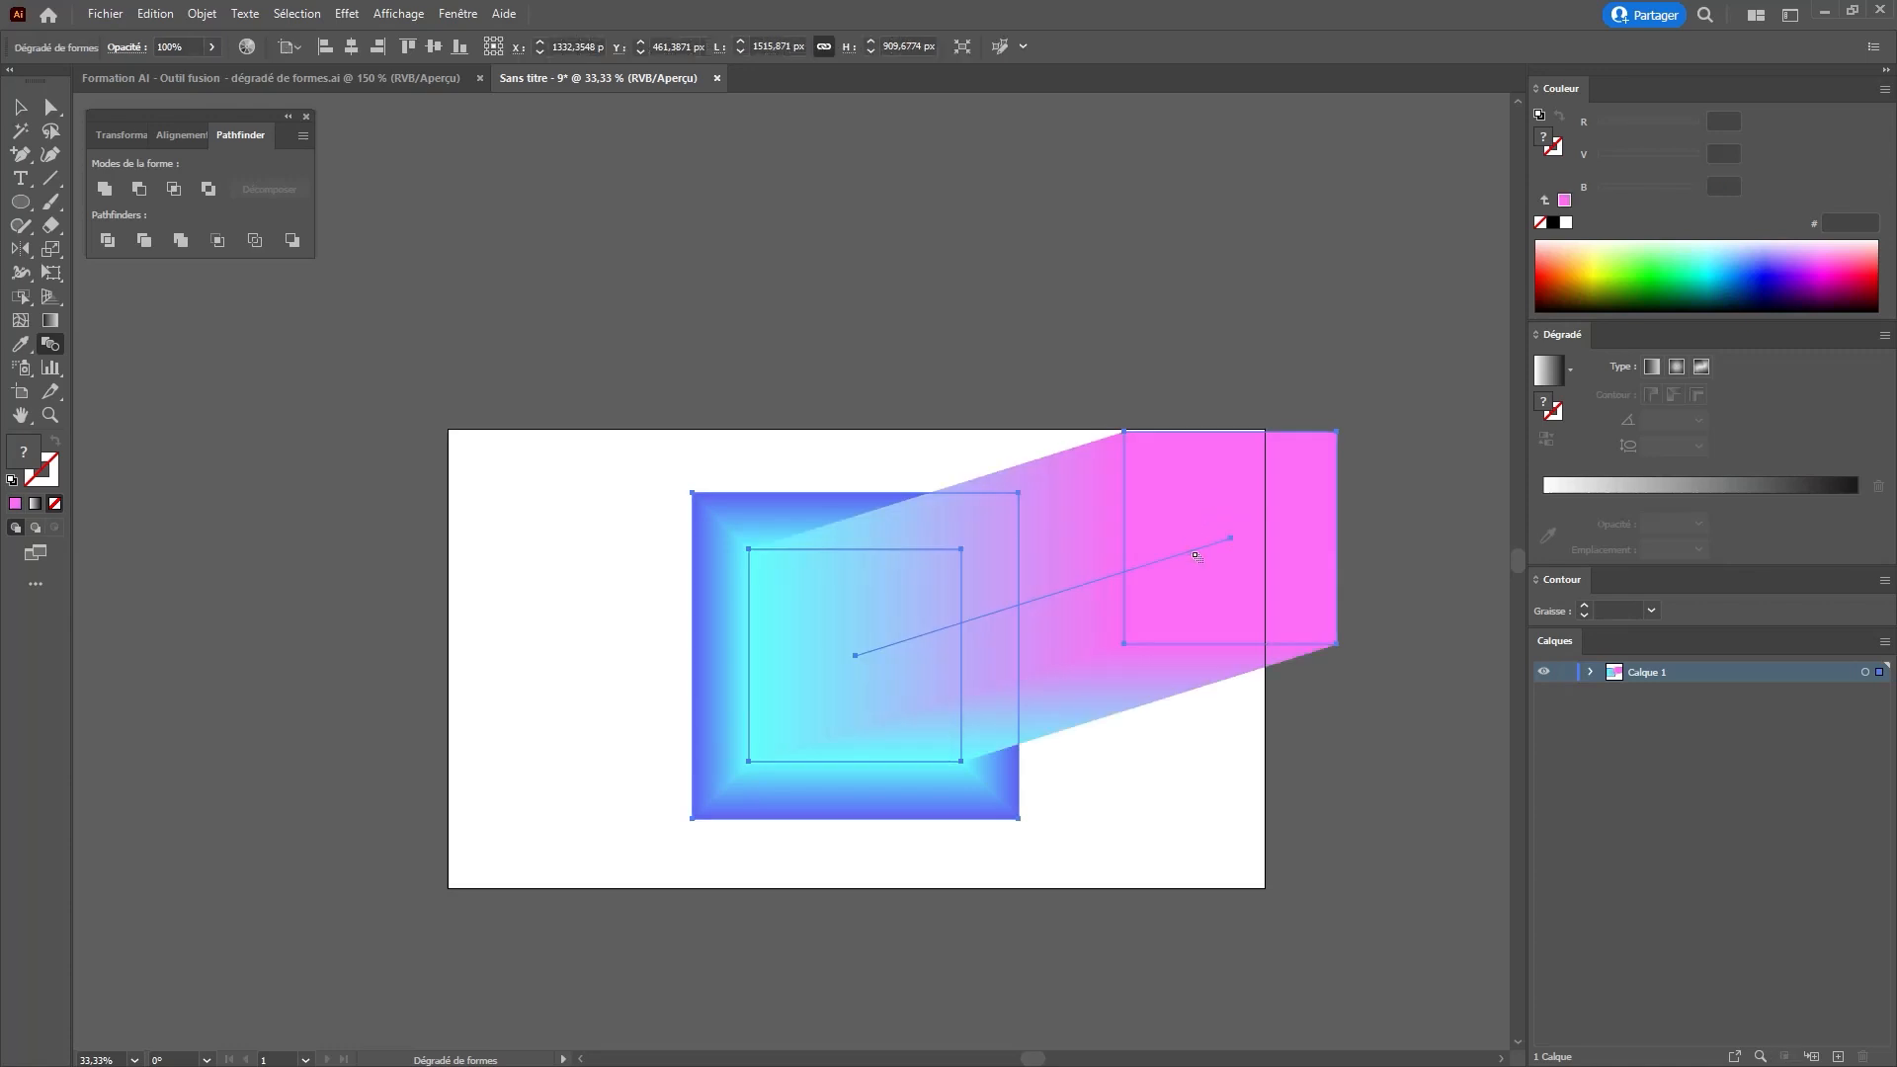
key(ctrl+shift+a)
- Try moving the whole three-square blend, and move only its pink square to the artboard's lower-left area
key(v)
drag(1017, 563, 938, 576)
click(939, 576)
key(ctrl+shift+a)
key(a)
drag(1173, 520, 664, 738)
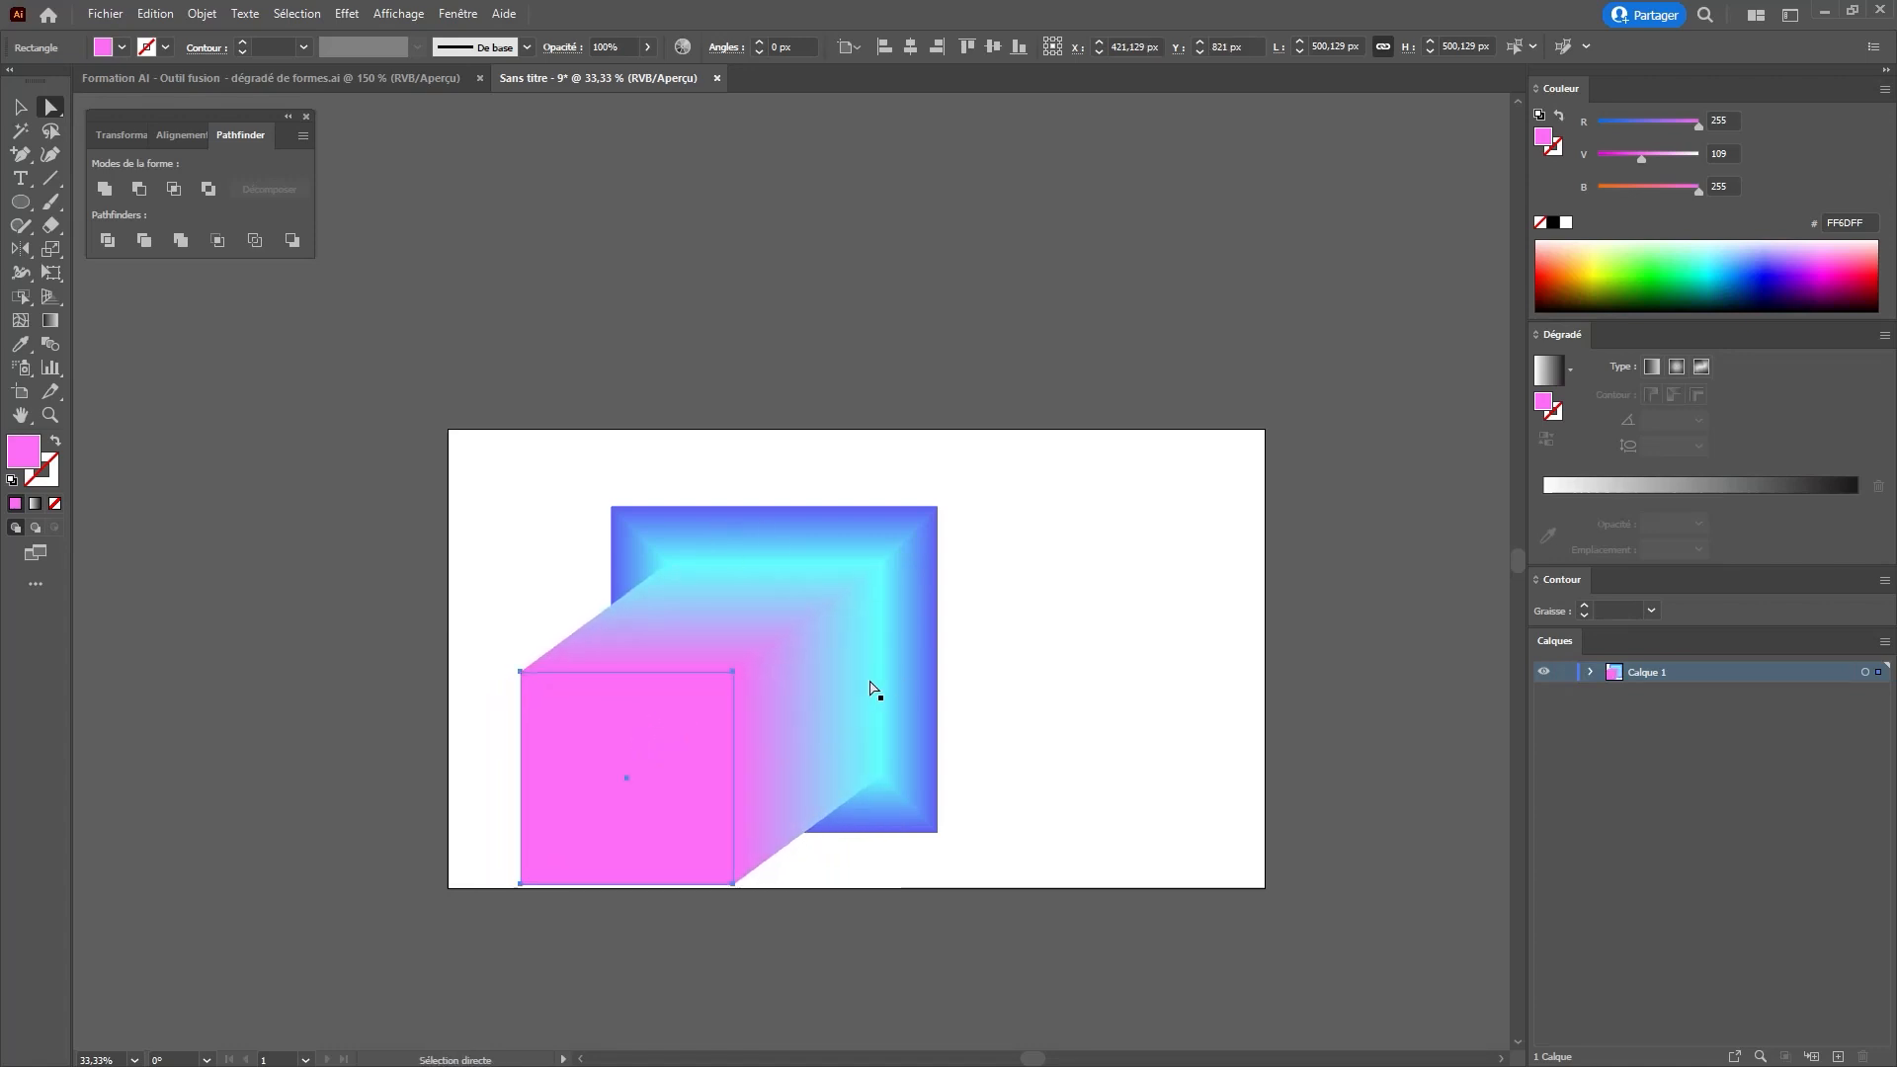
click(1030, 617)
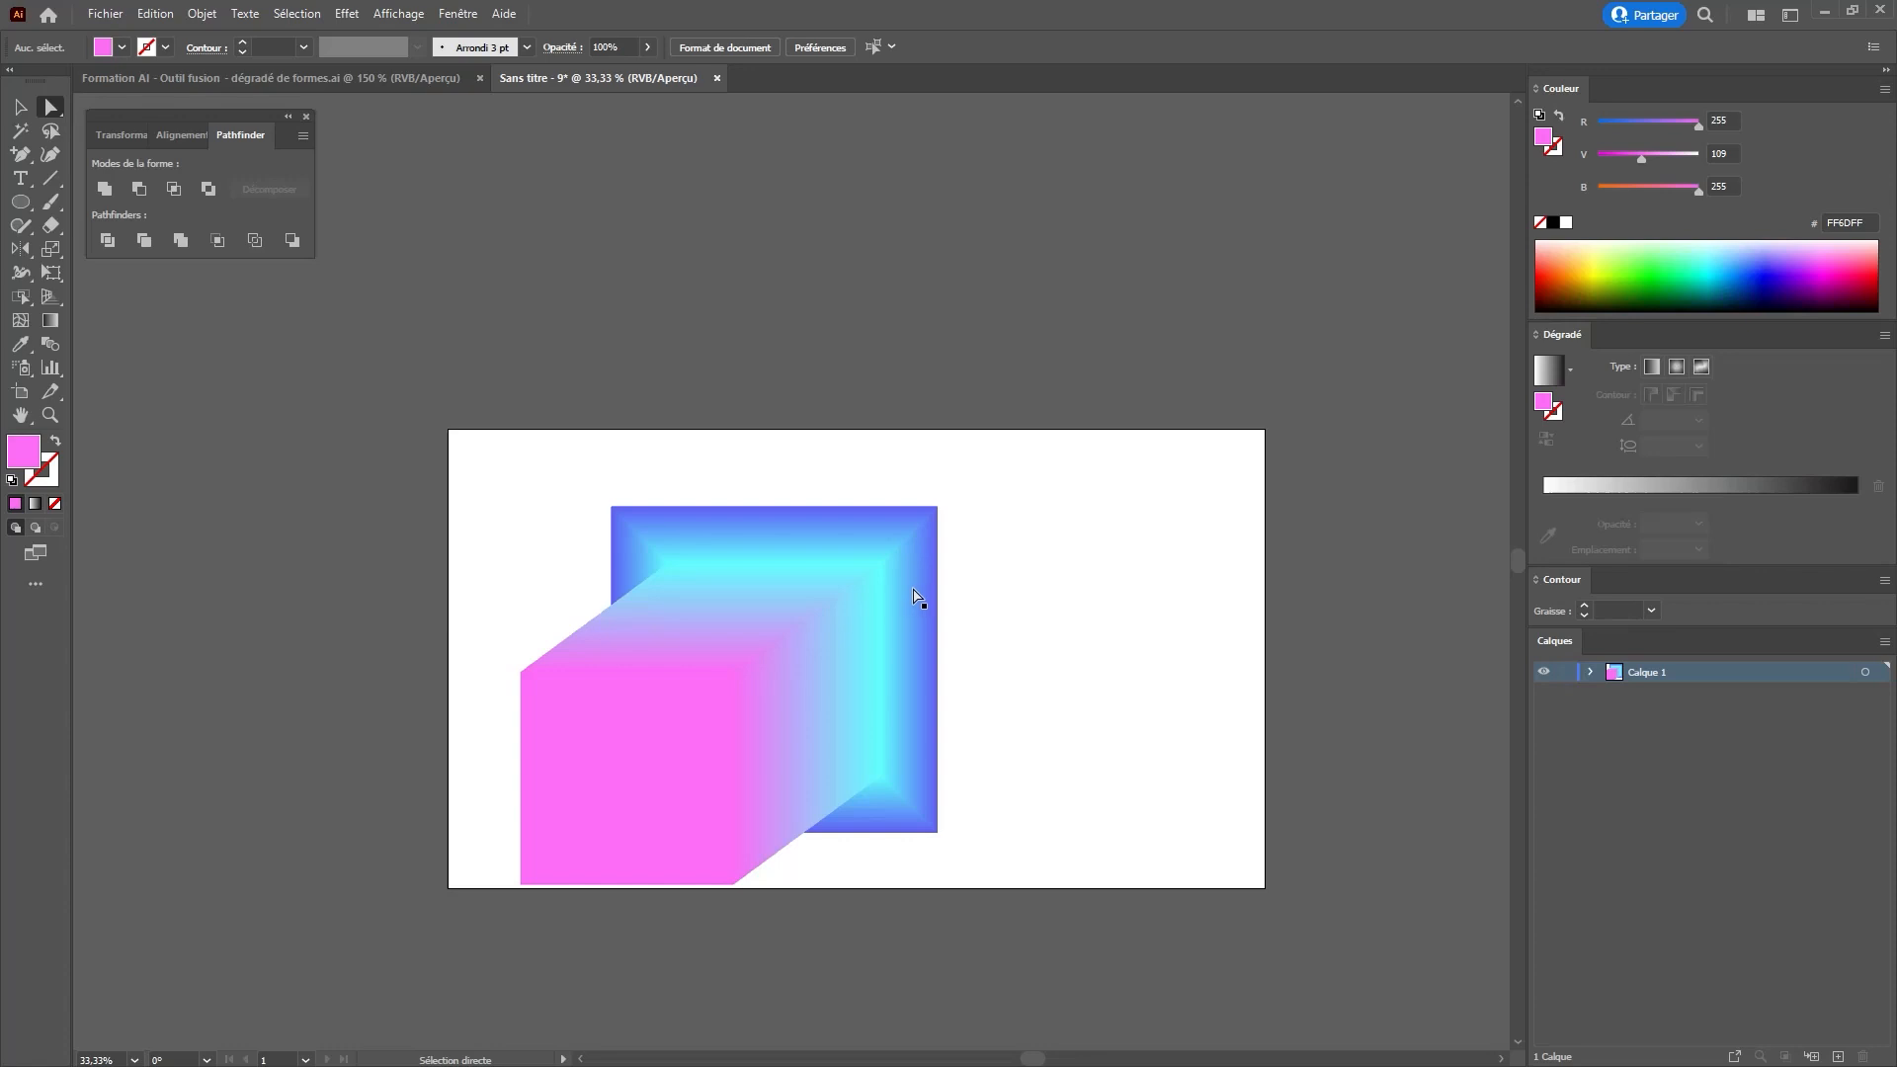
key(v)
drag(846, 596, 976, 547)
- Undo the moves and the blend of the three squares
key(ctrl+z)
key(ctrl+z)
key(ctrl+z)
key(ctrl+z)
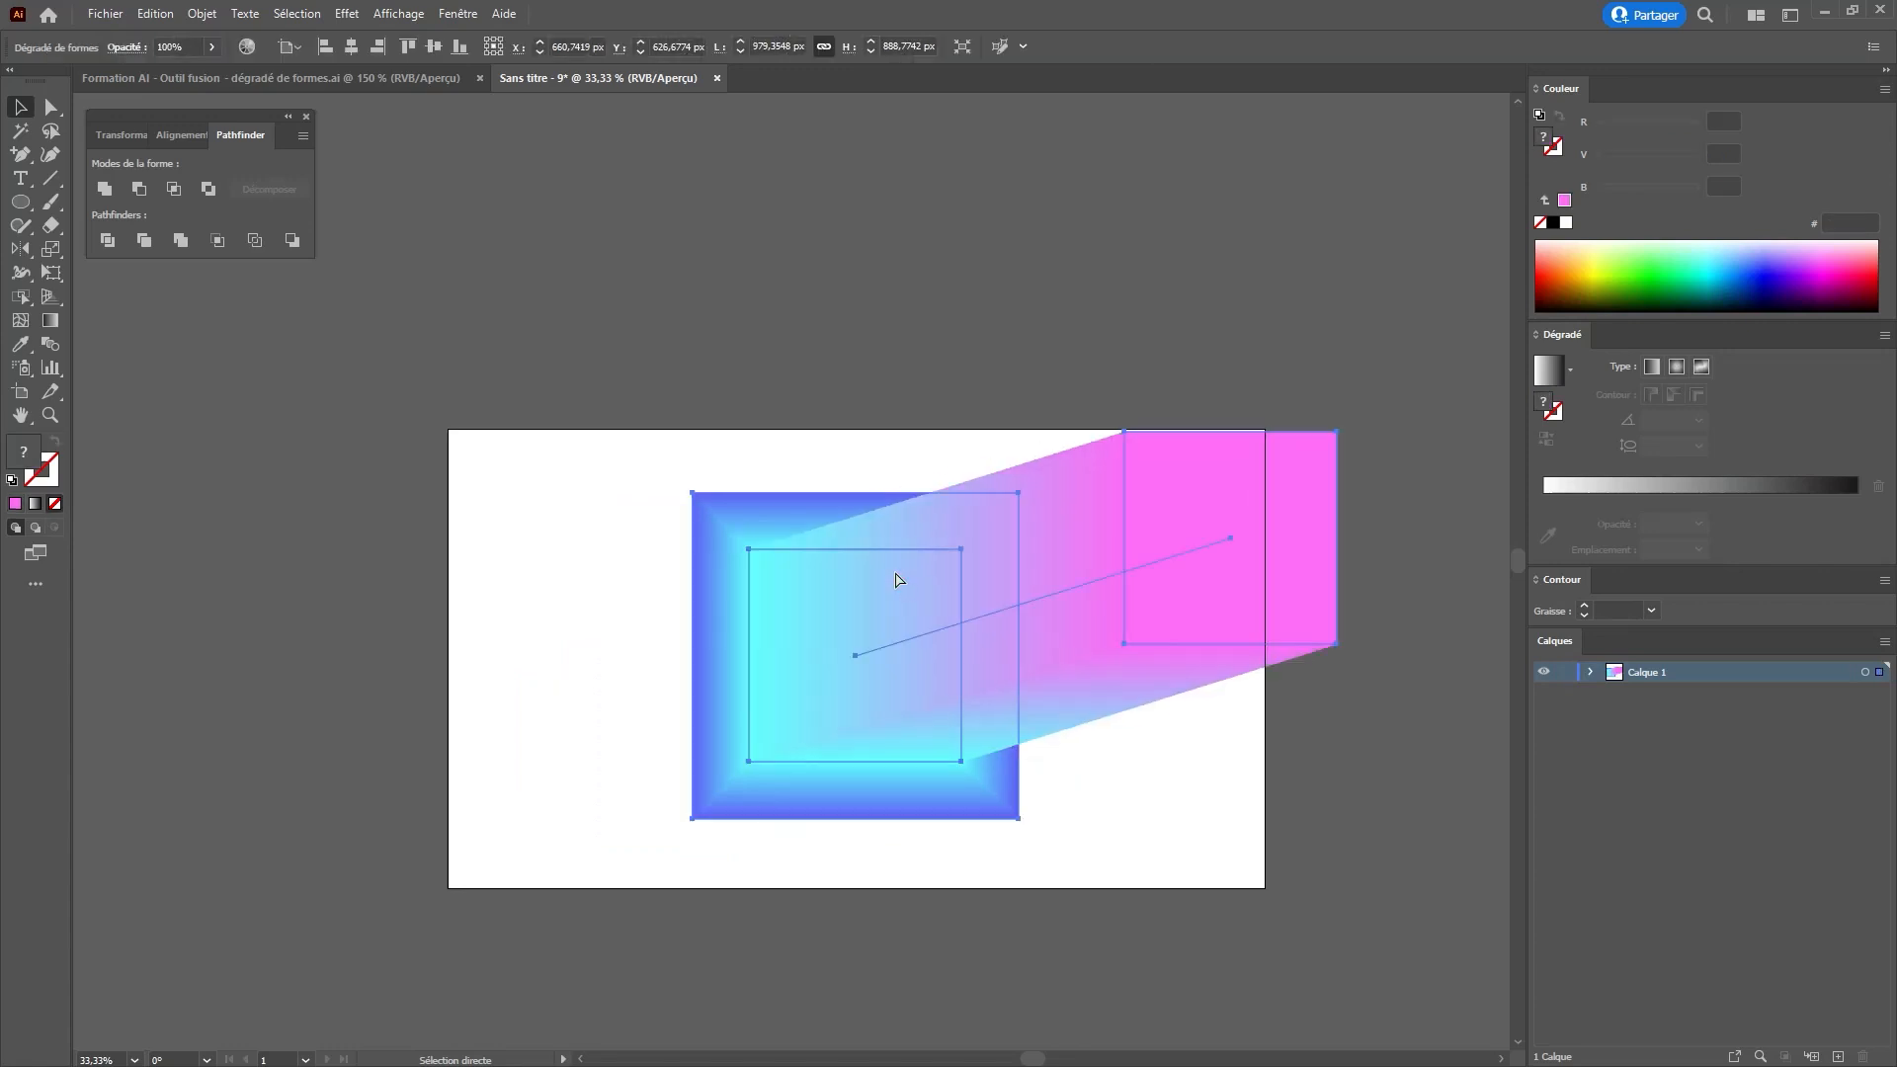
key(ctrl+z)
key(ctrl+z)
- Delete the cyan square, and place the blue square lower left and the pink square upper right on the artboard
key(ctrl+shift+a)
key(a)
click(895, 629)
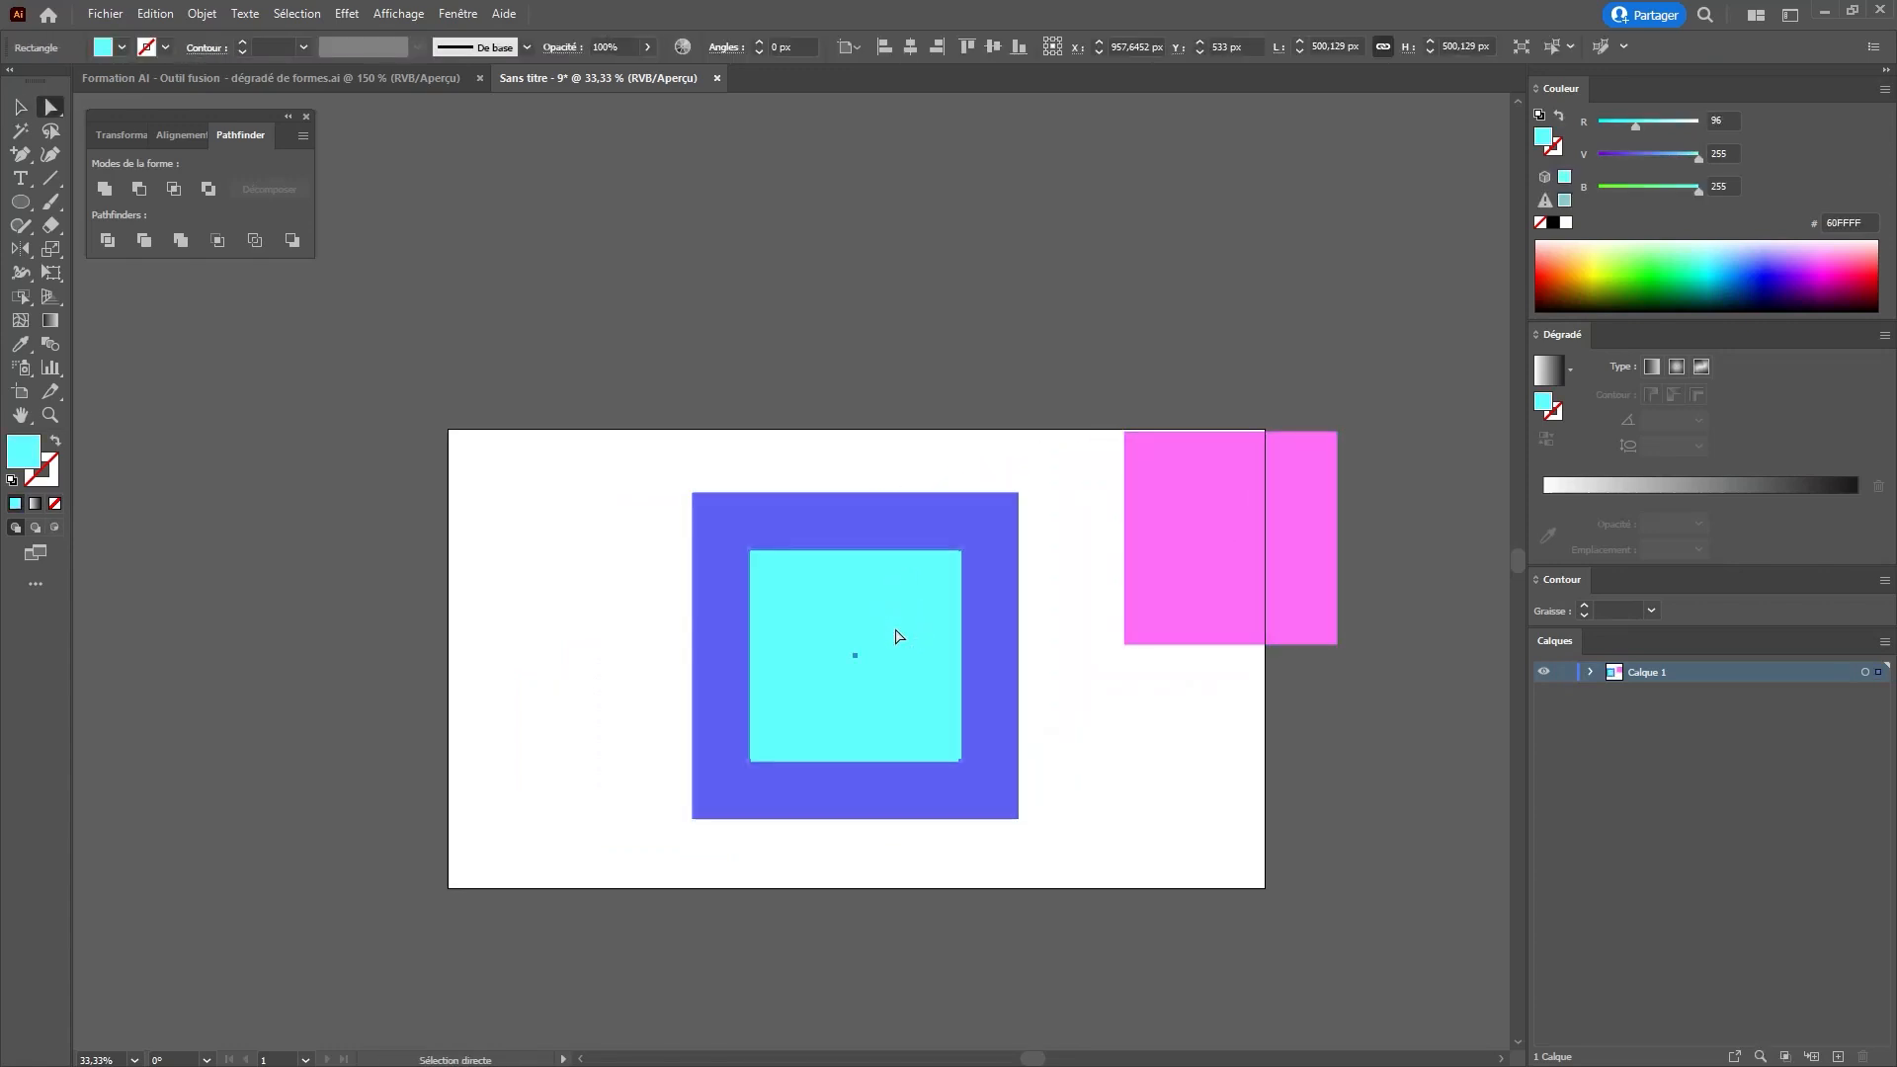
key(Delete)
key(v)
drag(869, 625, 707, 669)
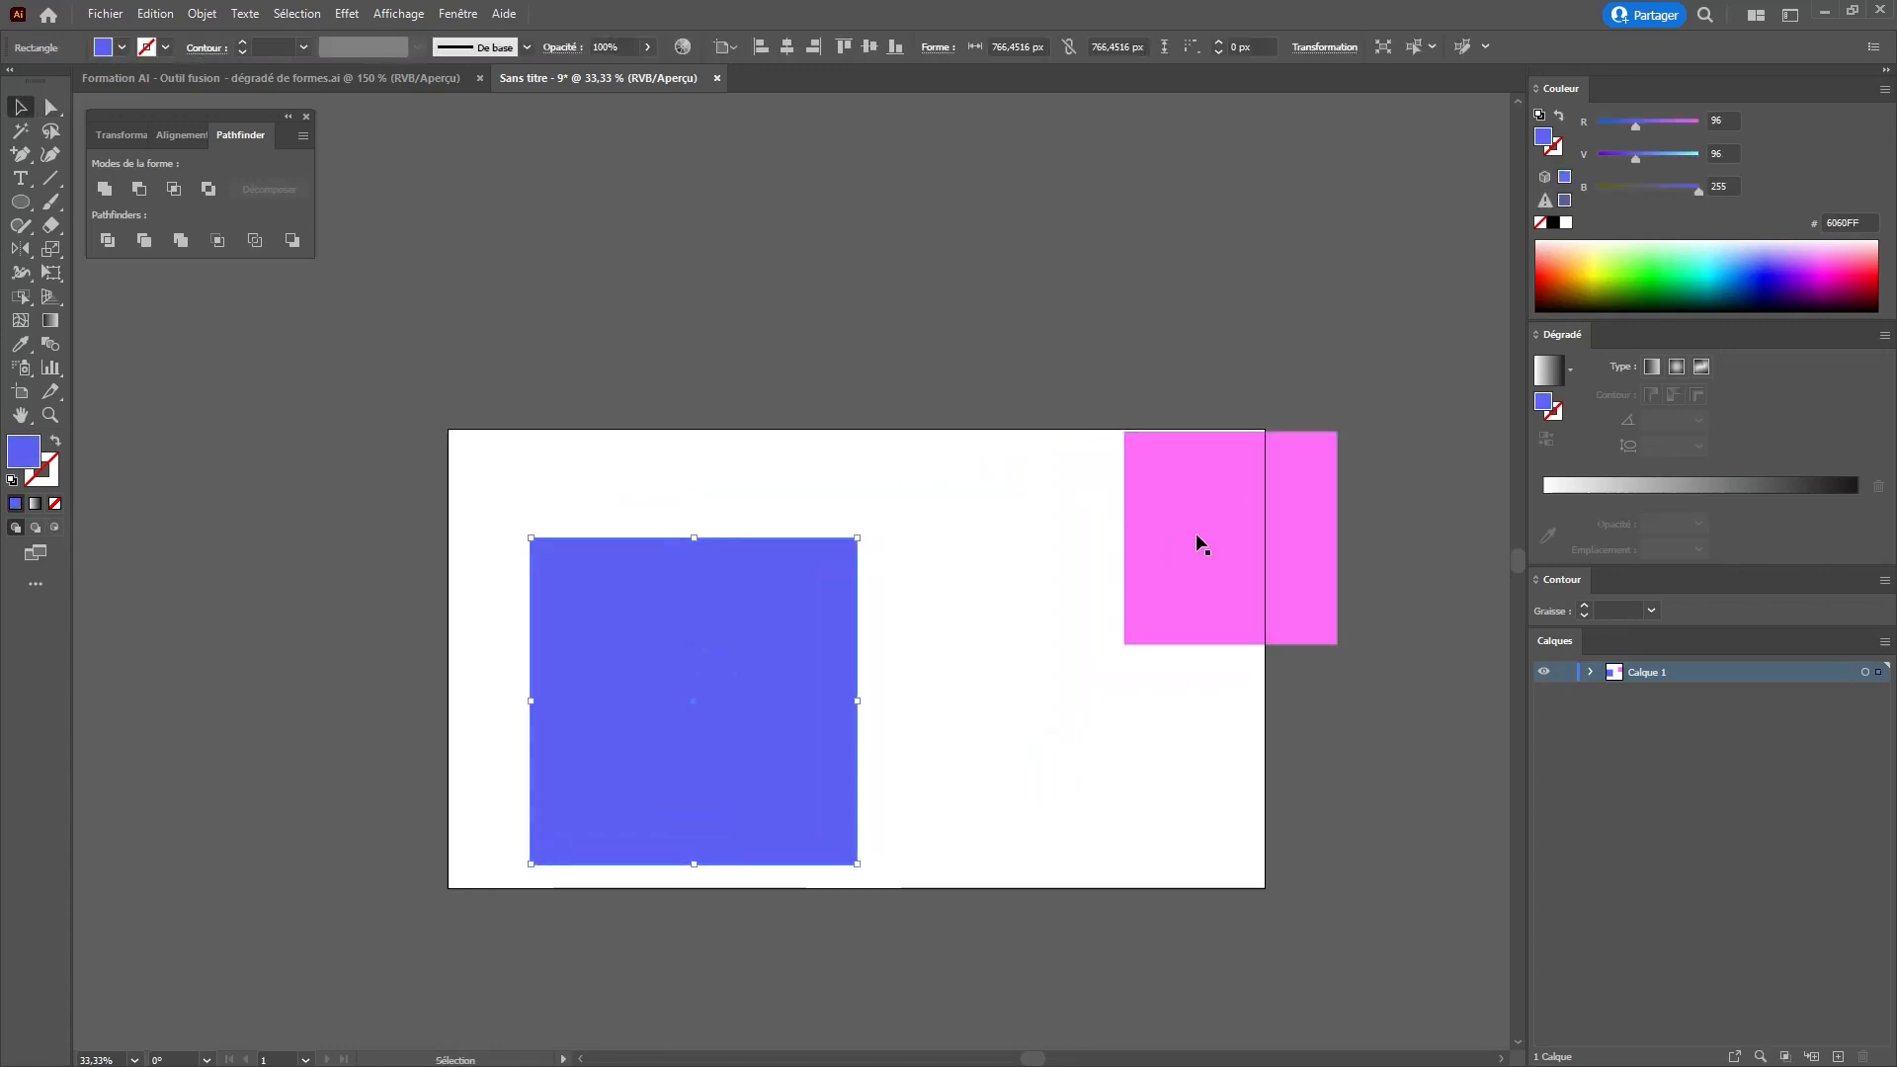
drag(1195, 534, 1017, 555)
- Blend the pink and blue squares using Specified Steps (Étapes) spacing with 4 intermediate steps
click(47, 346)
double_click(47, 346)
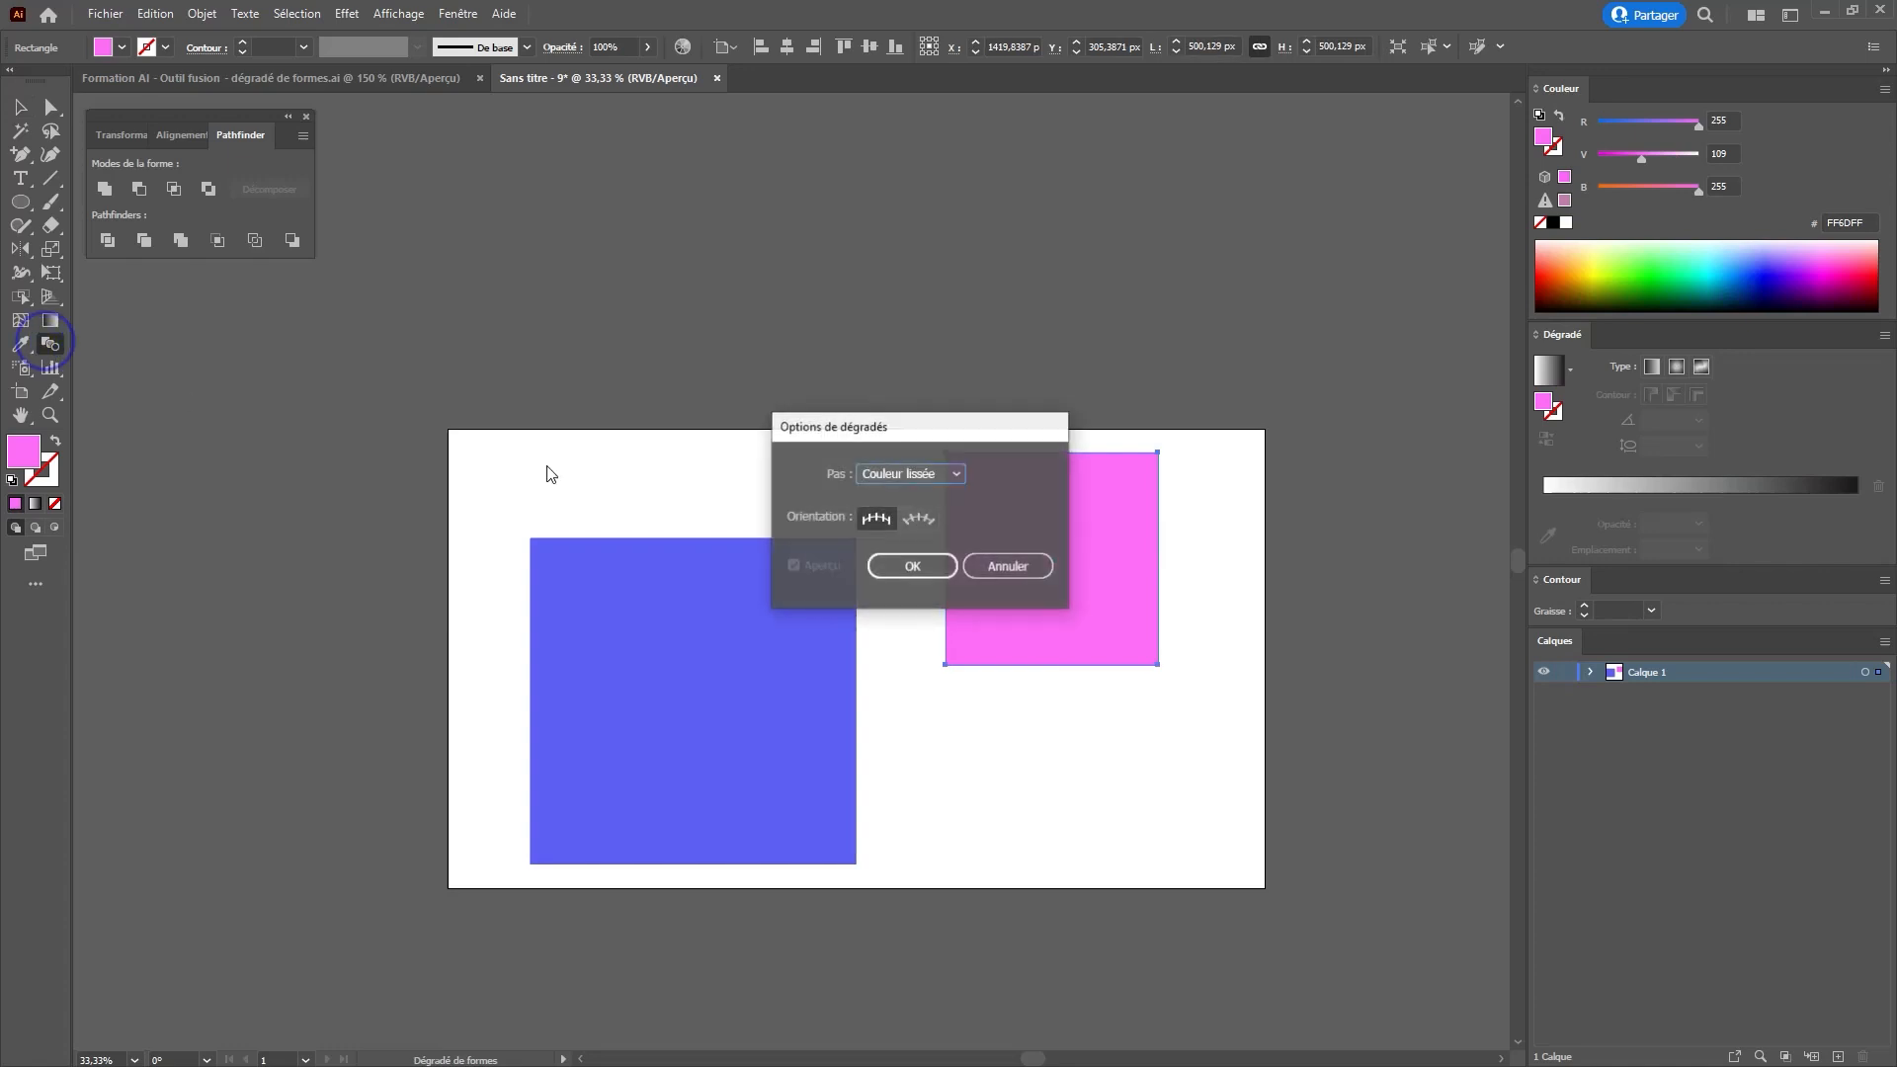
click(901, 474)
click(907, 520)
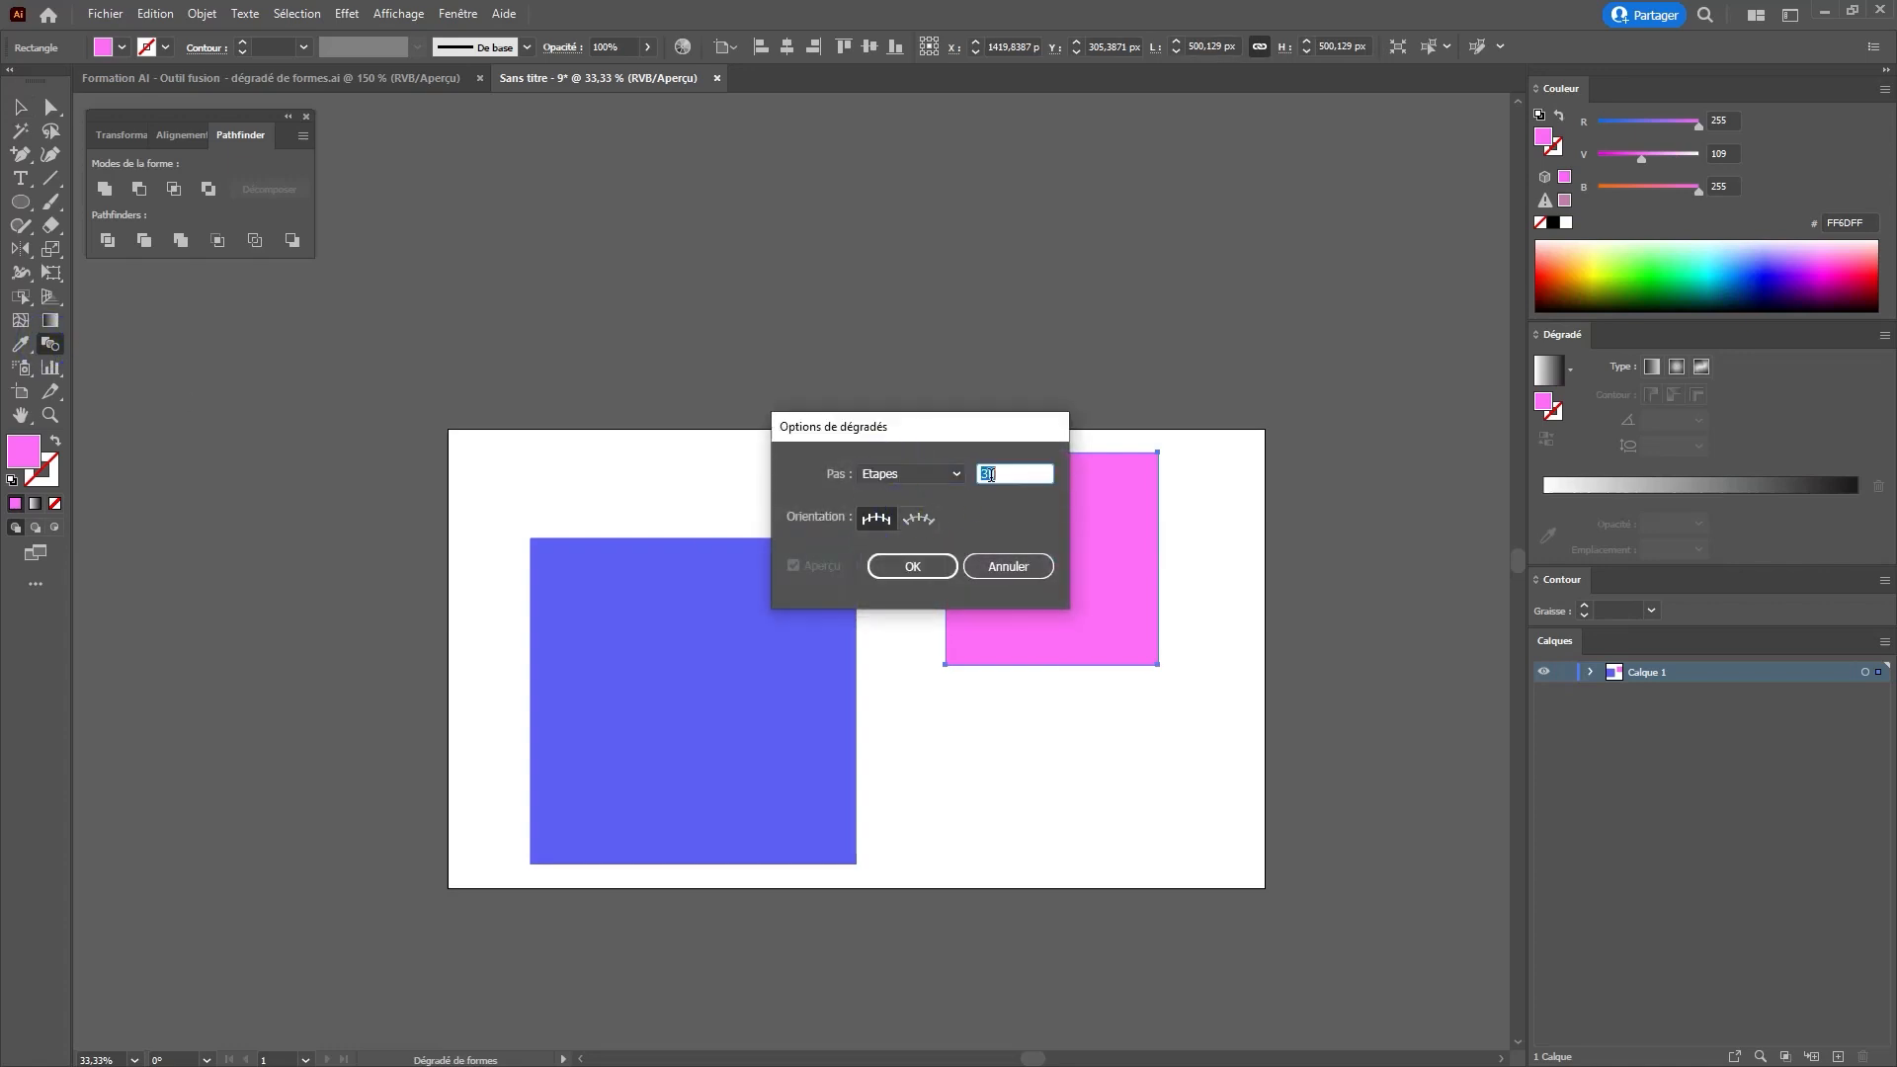
key(Return)
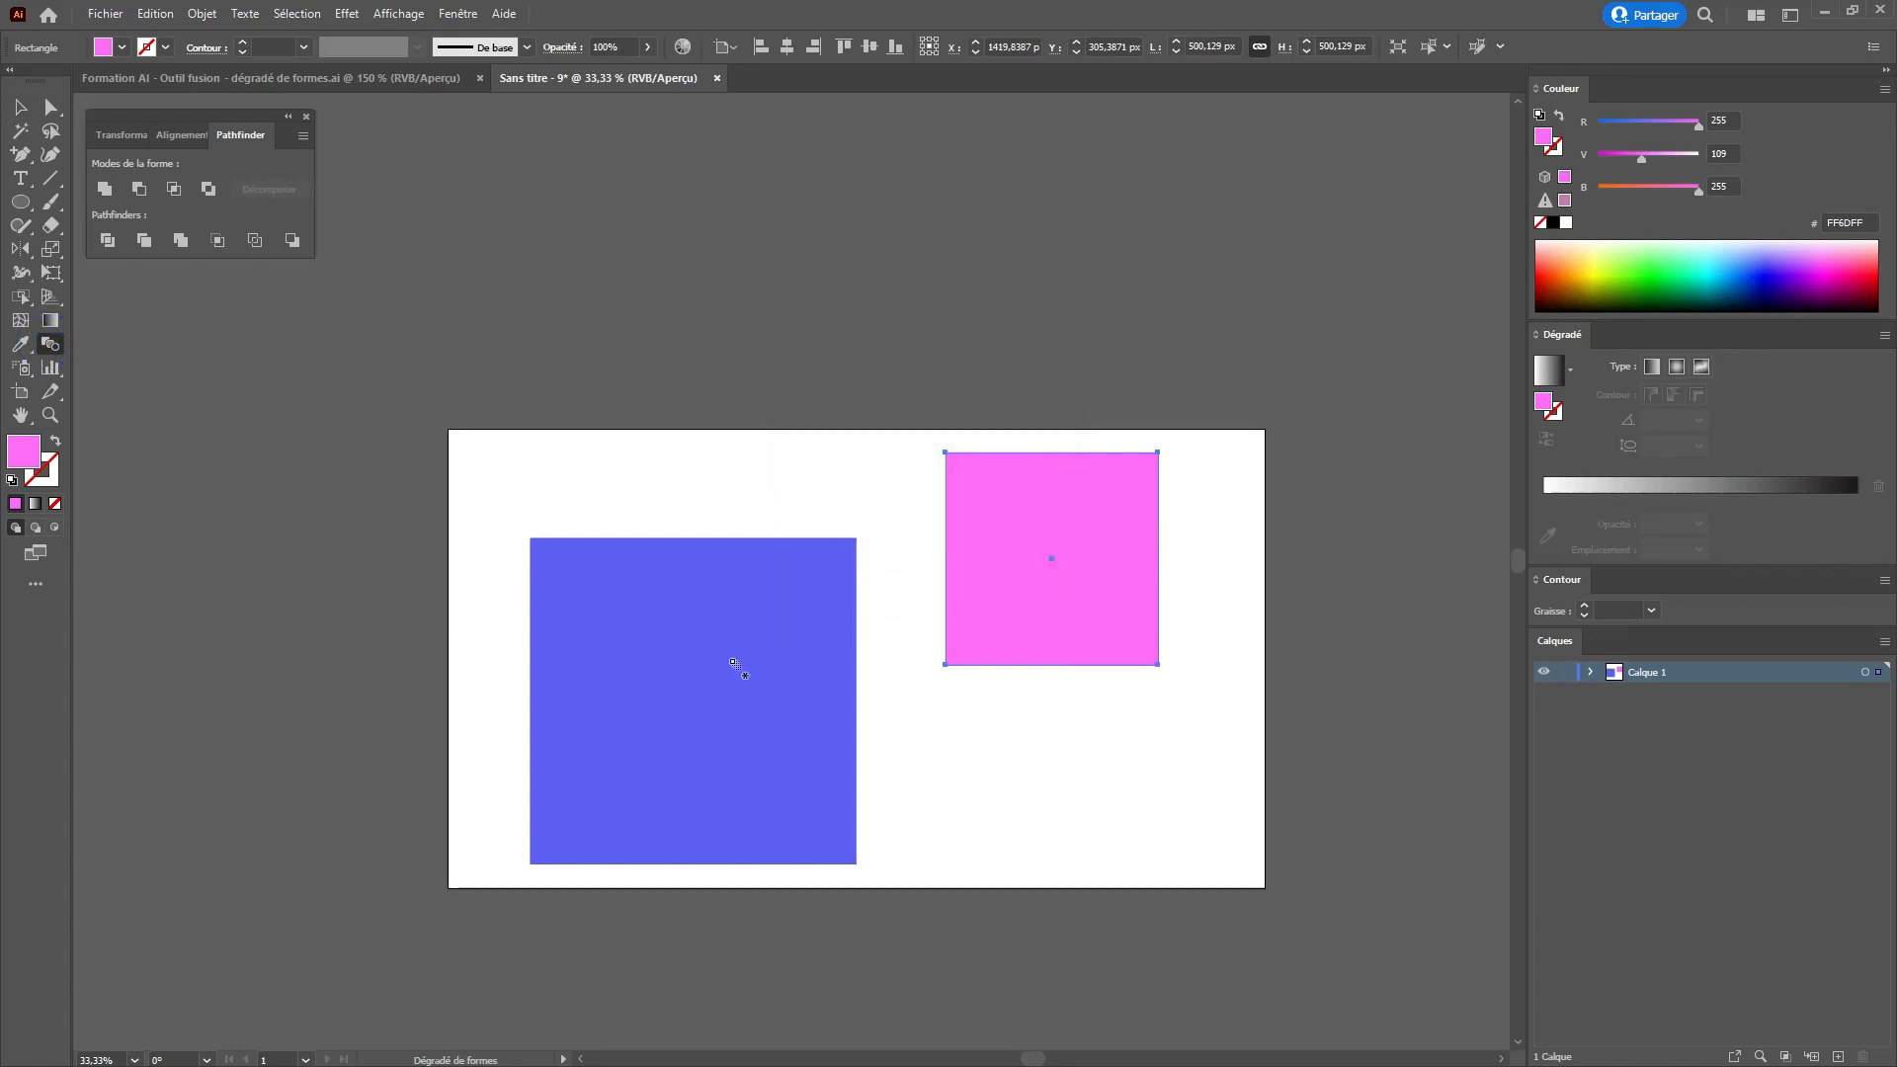
click(734, 664)
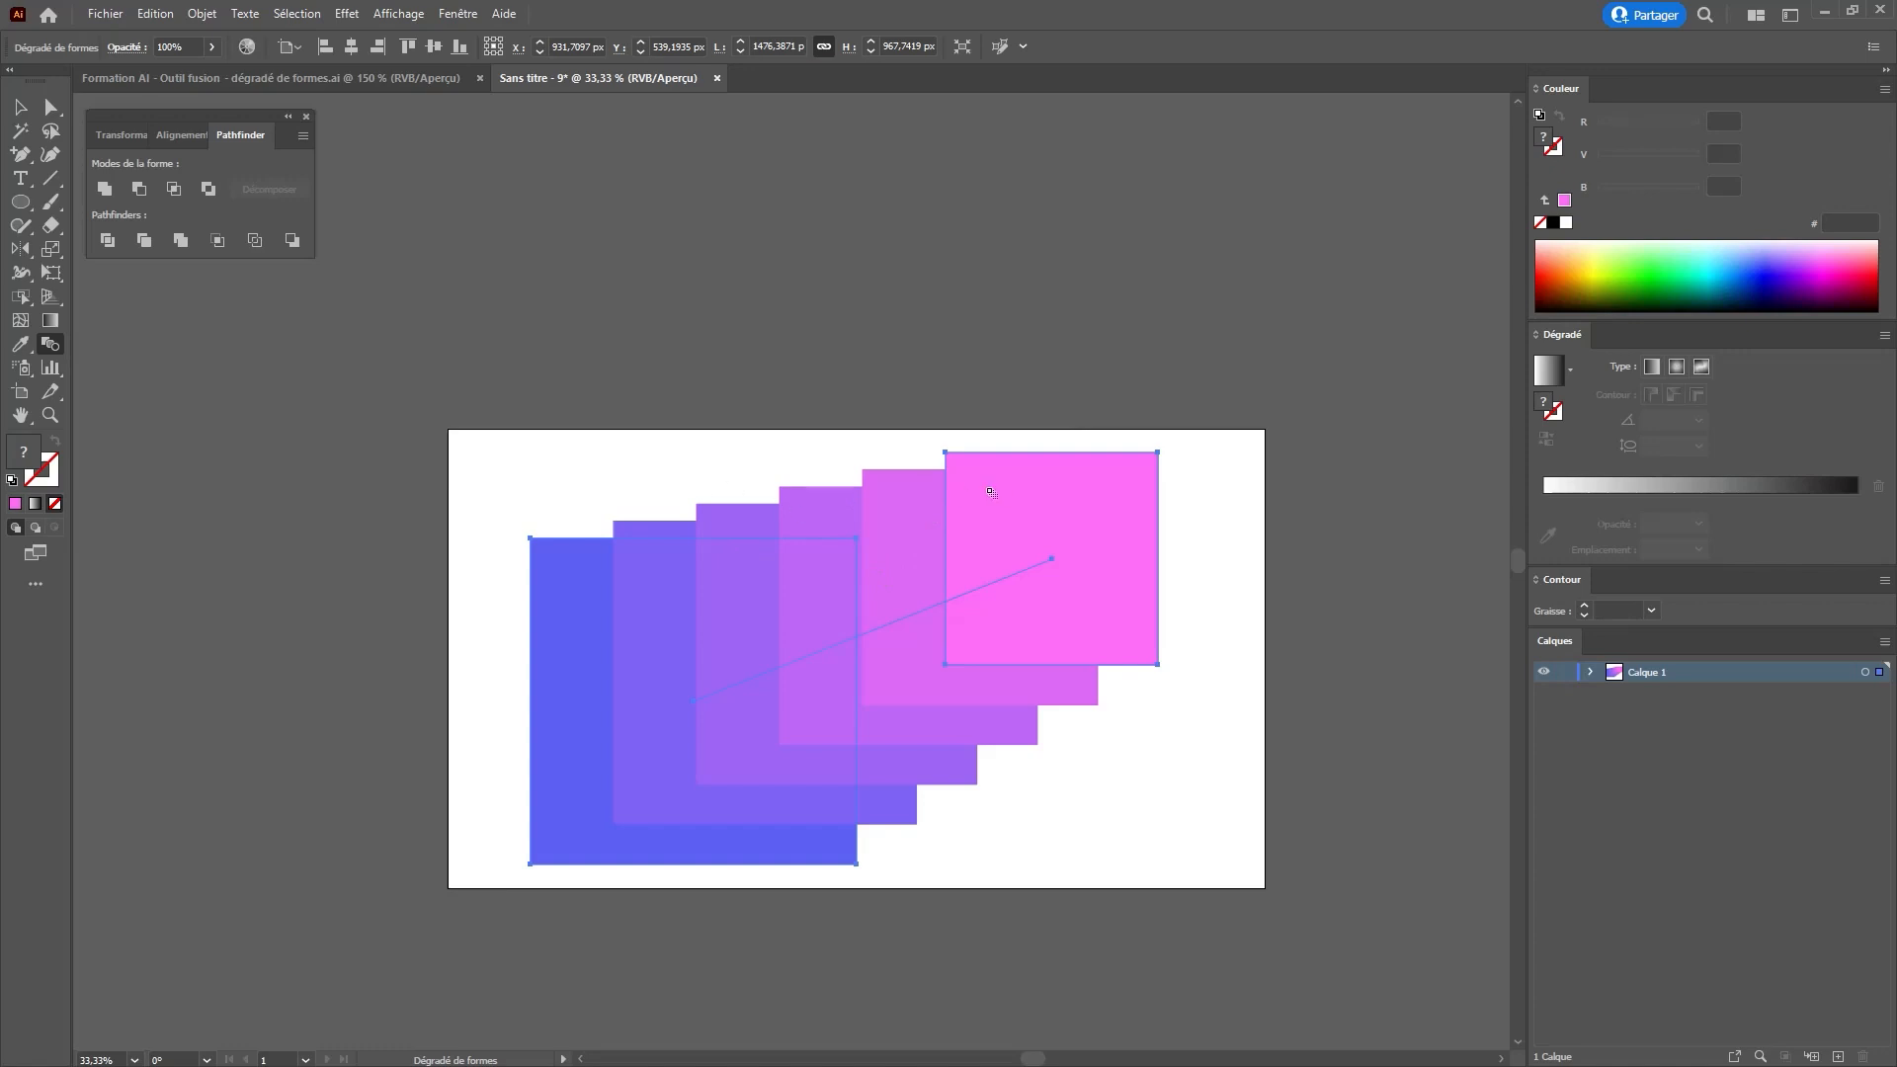
- Flatten the transparency of the pink-to-blue blend with the raster/vector balance at 100, and deselect the result
key(v)
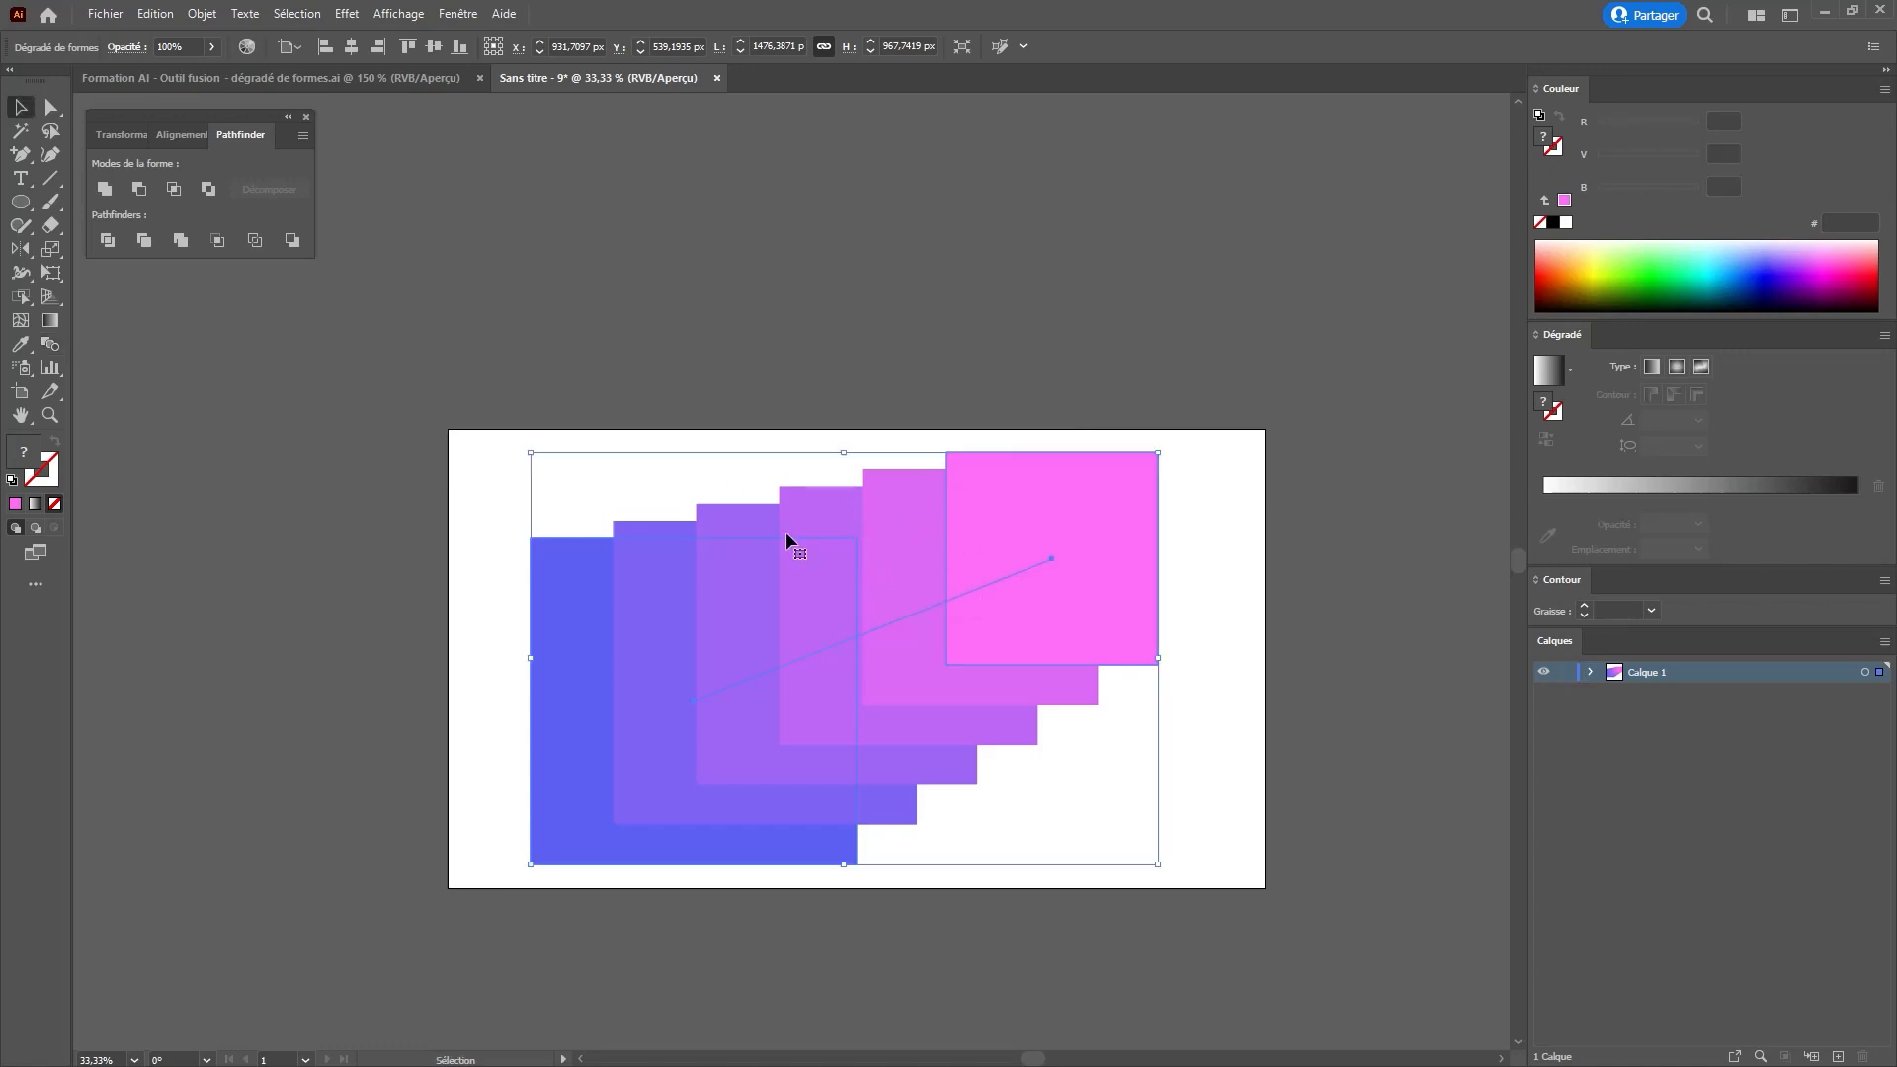
click(203, 14)
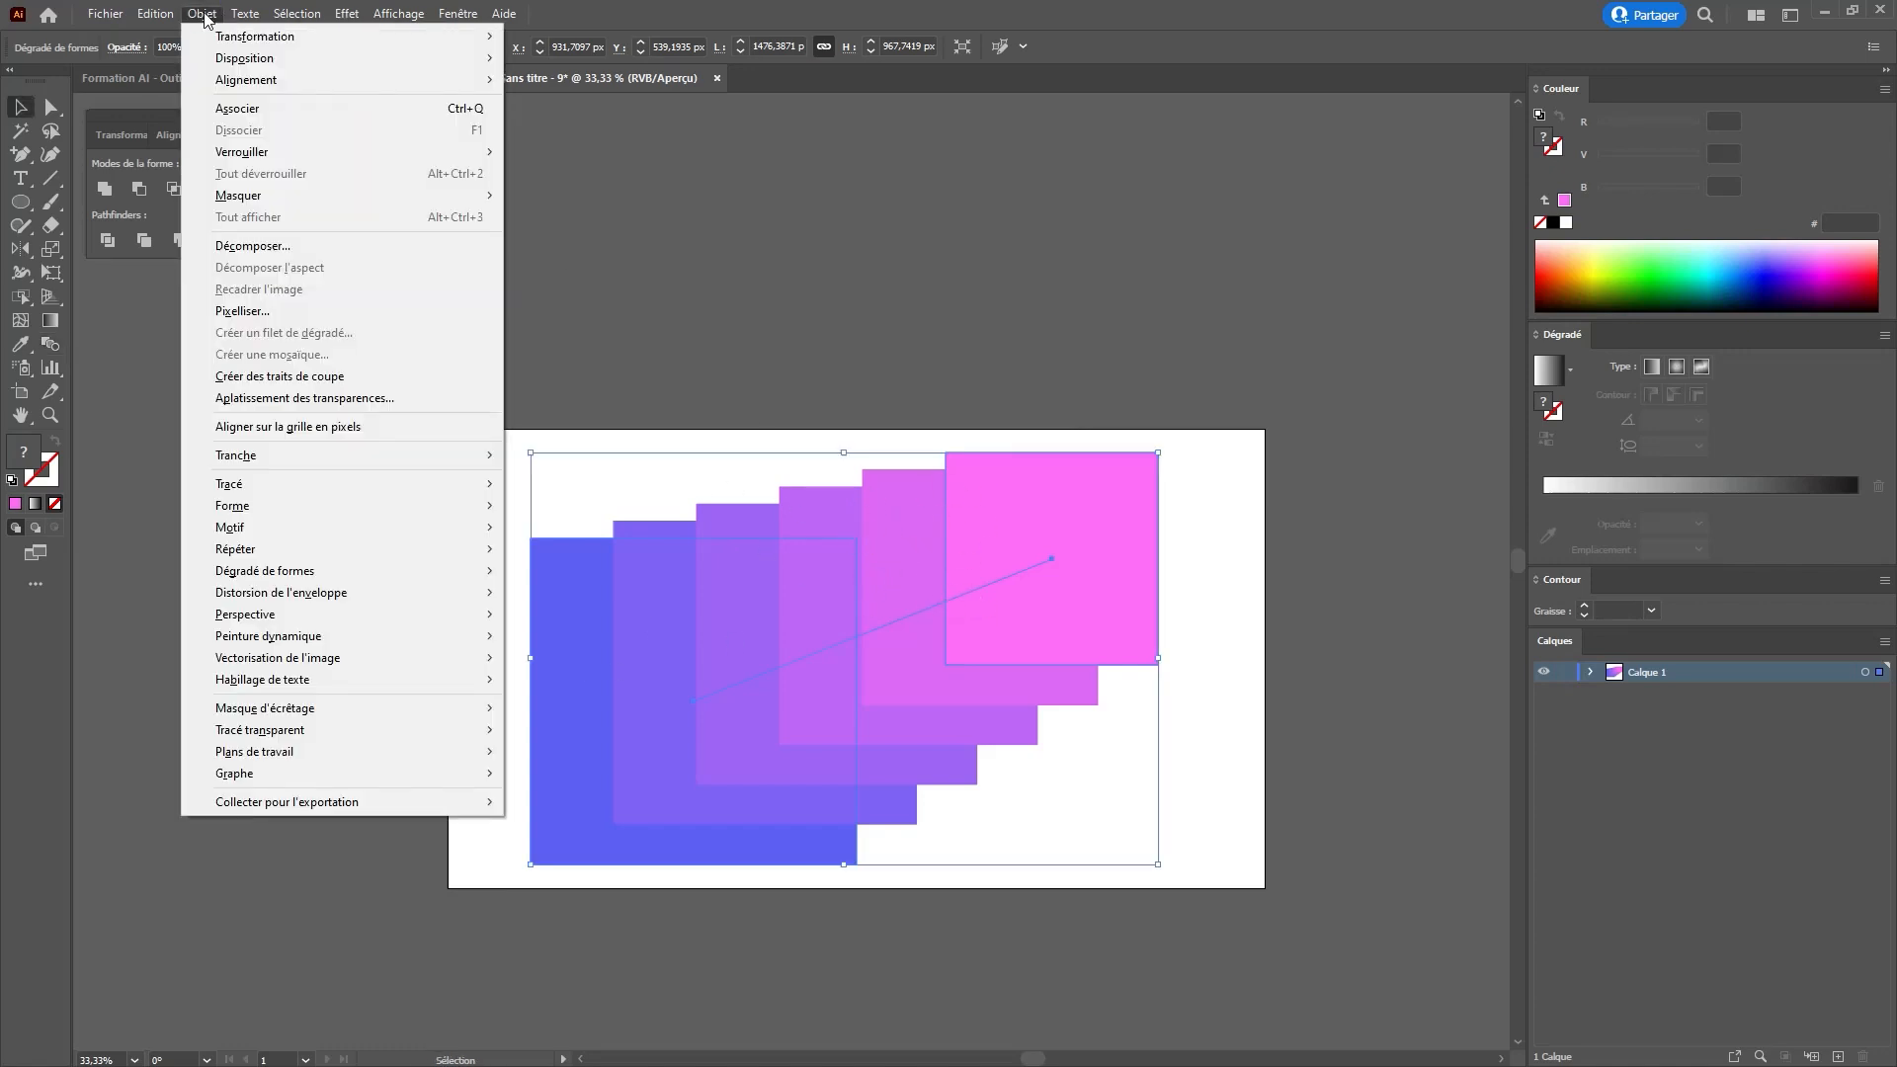
click(322, 397)
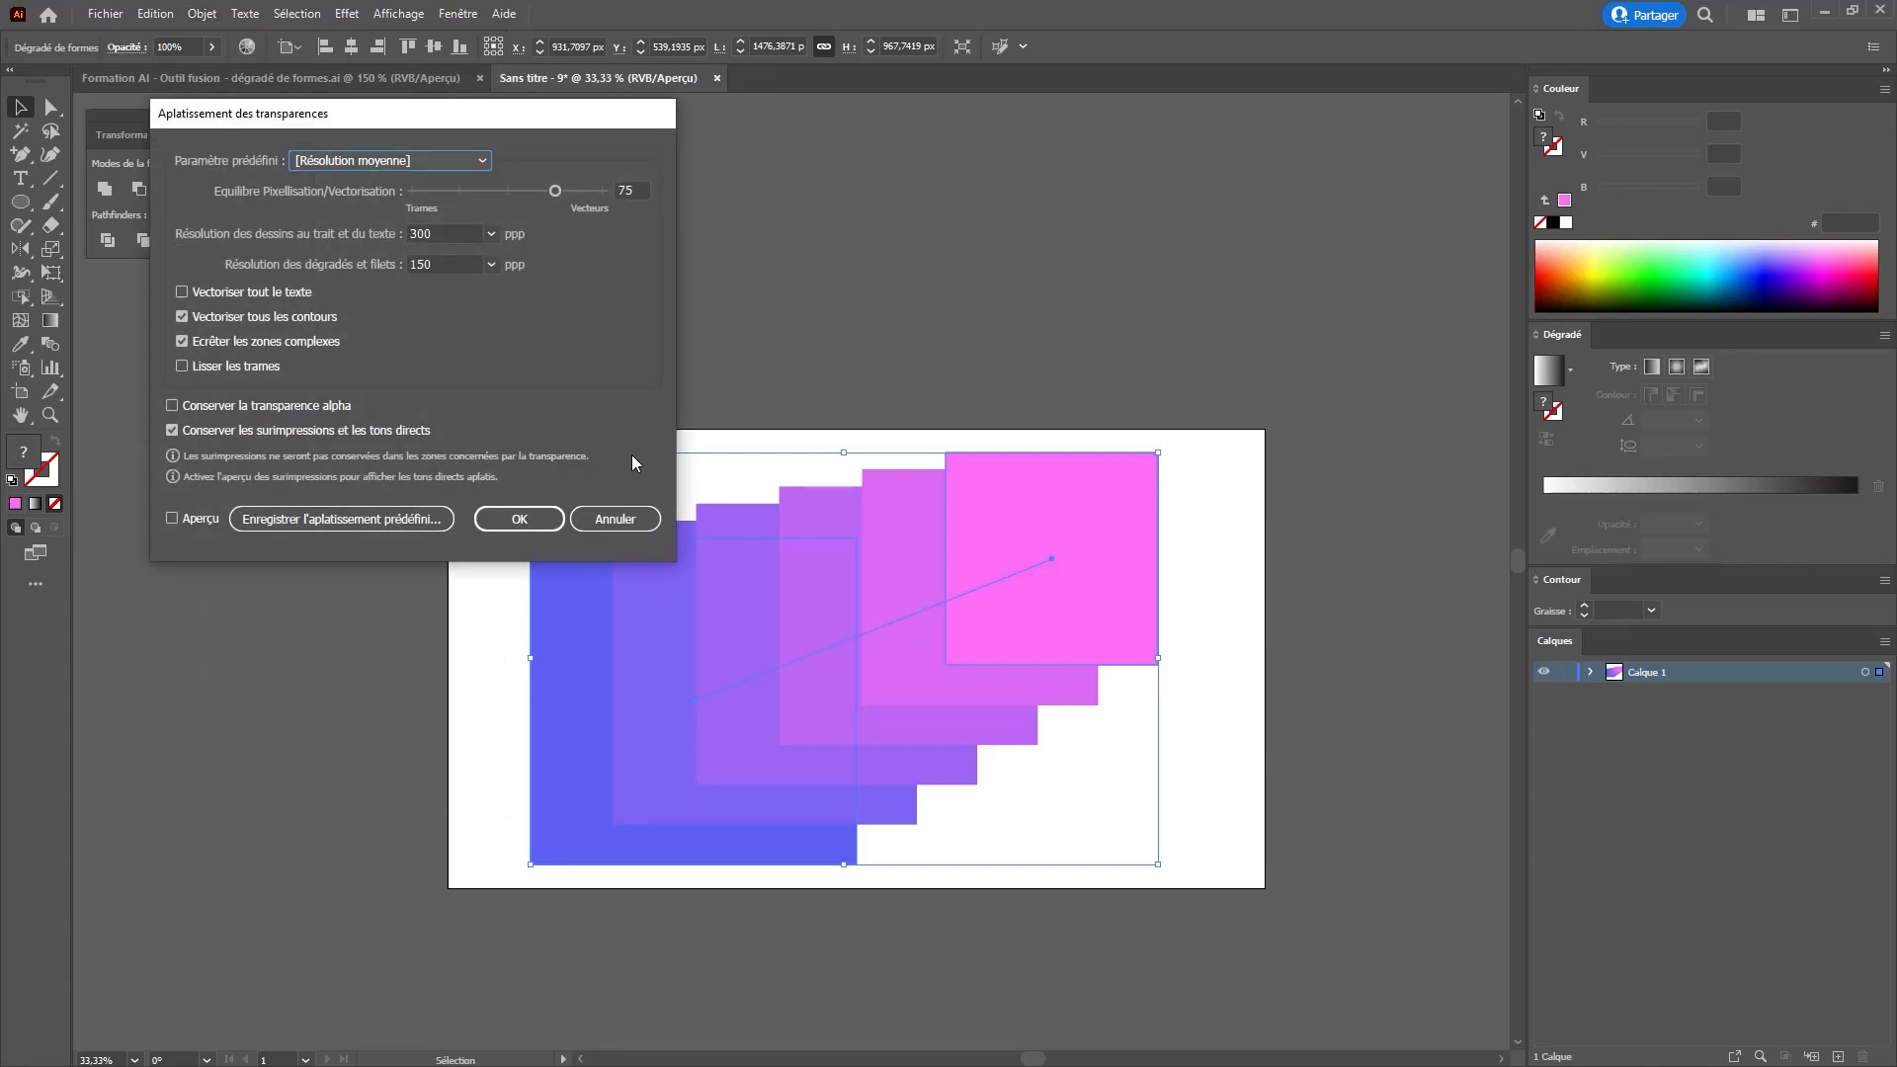
drag(556, 190, 635, 198)
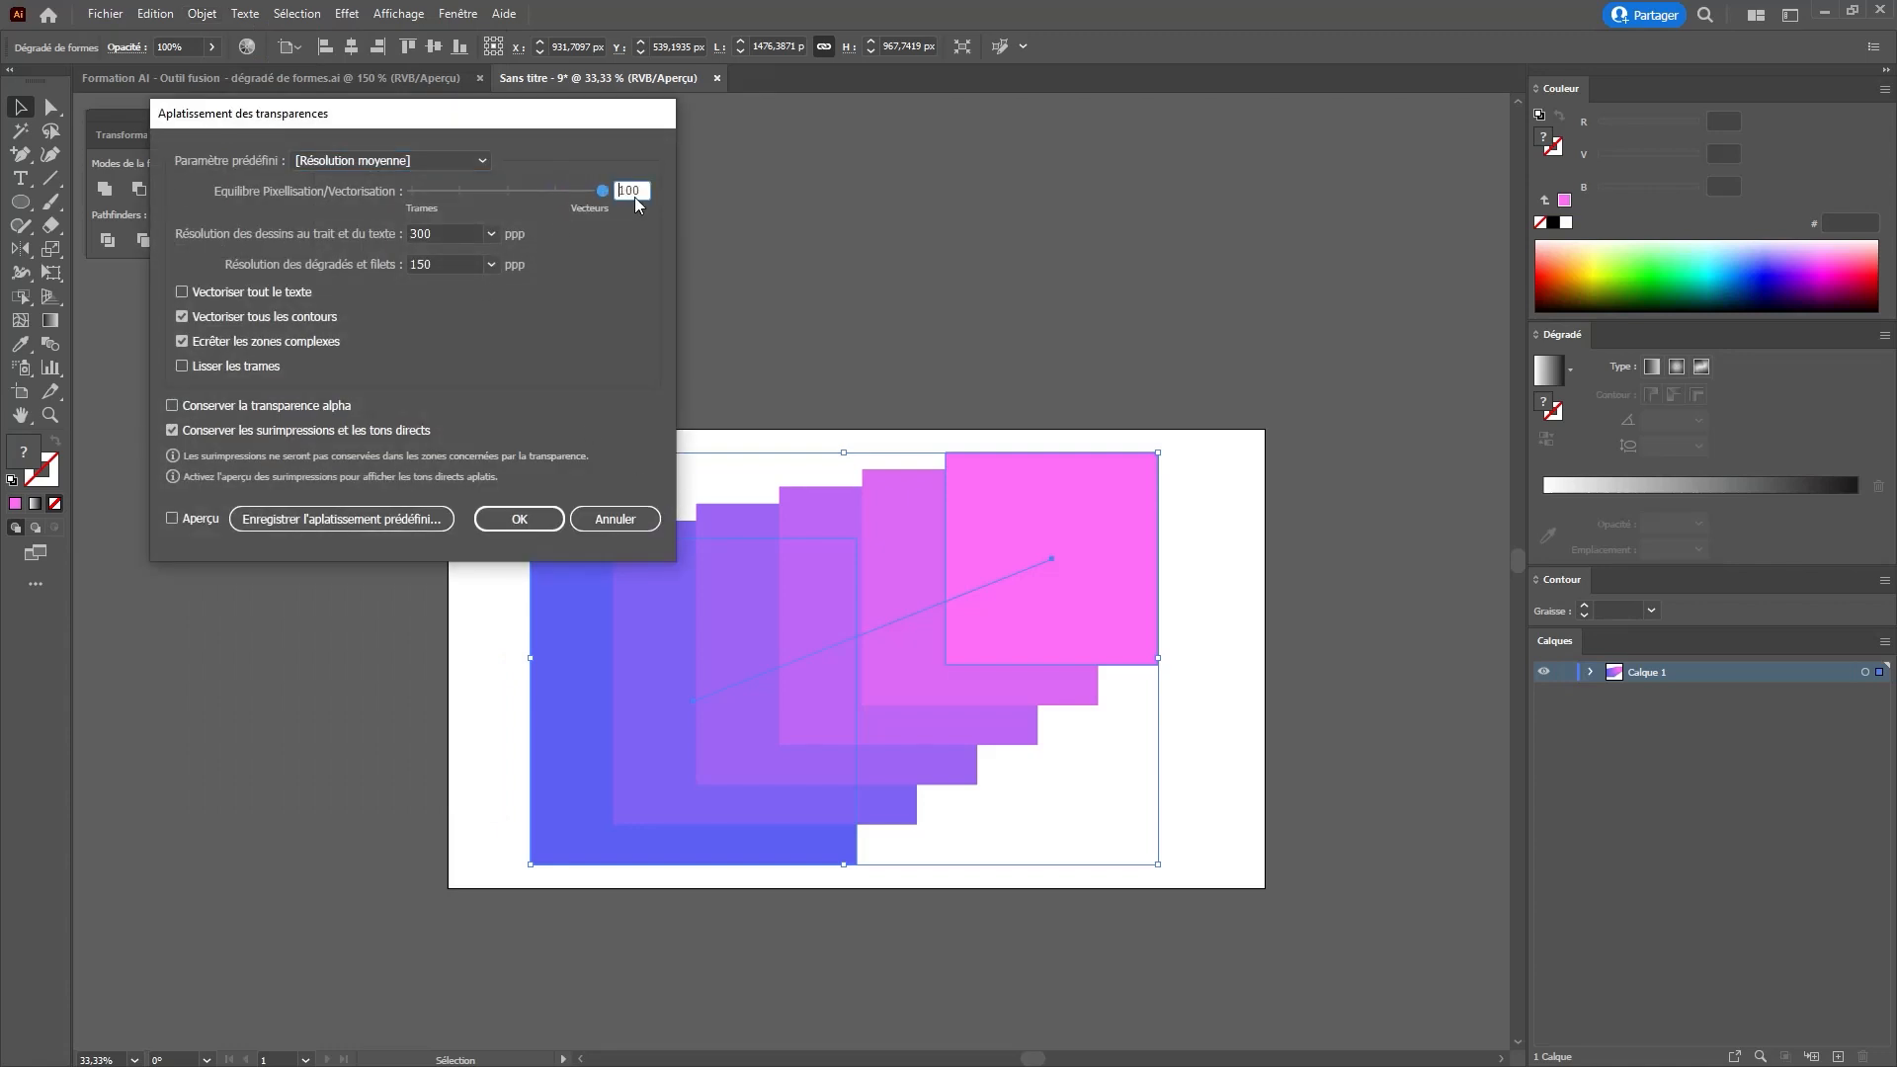
click(513, 523)
click(816, 382)
- Move the individual squares of the flattened blend apart, spreading them around the artboard
drag(1016, 513, 1169, 390)
drag(1016, 593, 960, 328)
drag(931, 648, 652, 394)
drag(815, 659, 951, 799)
drag(639, 685, 519, 718)
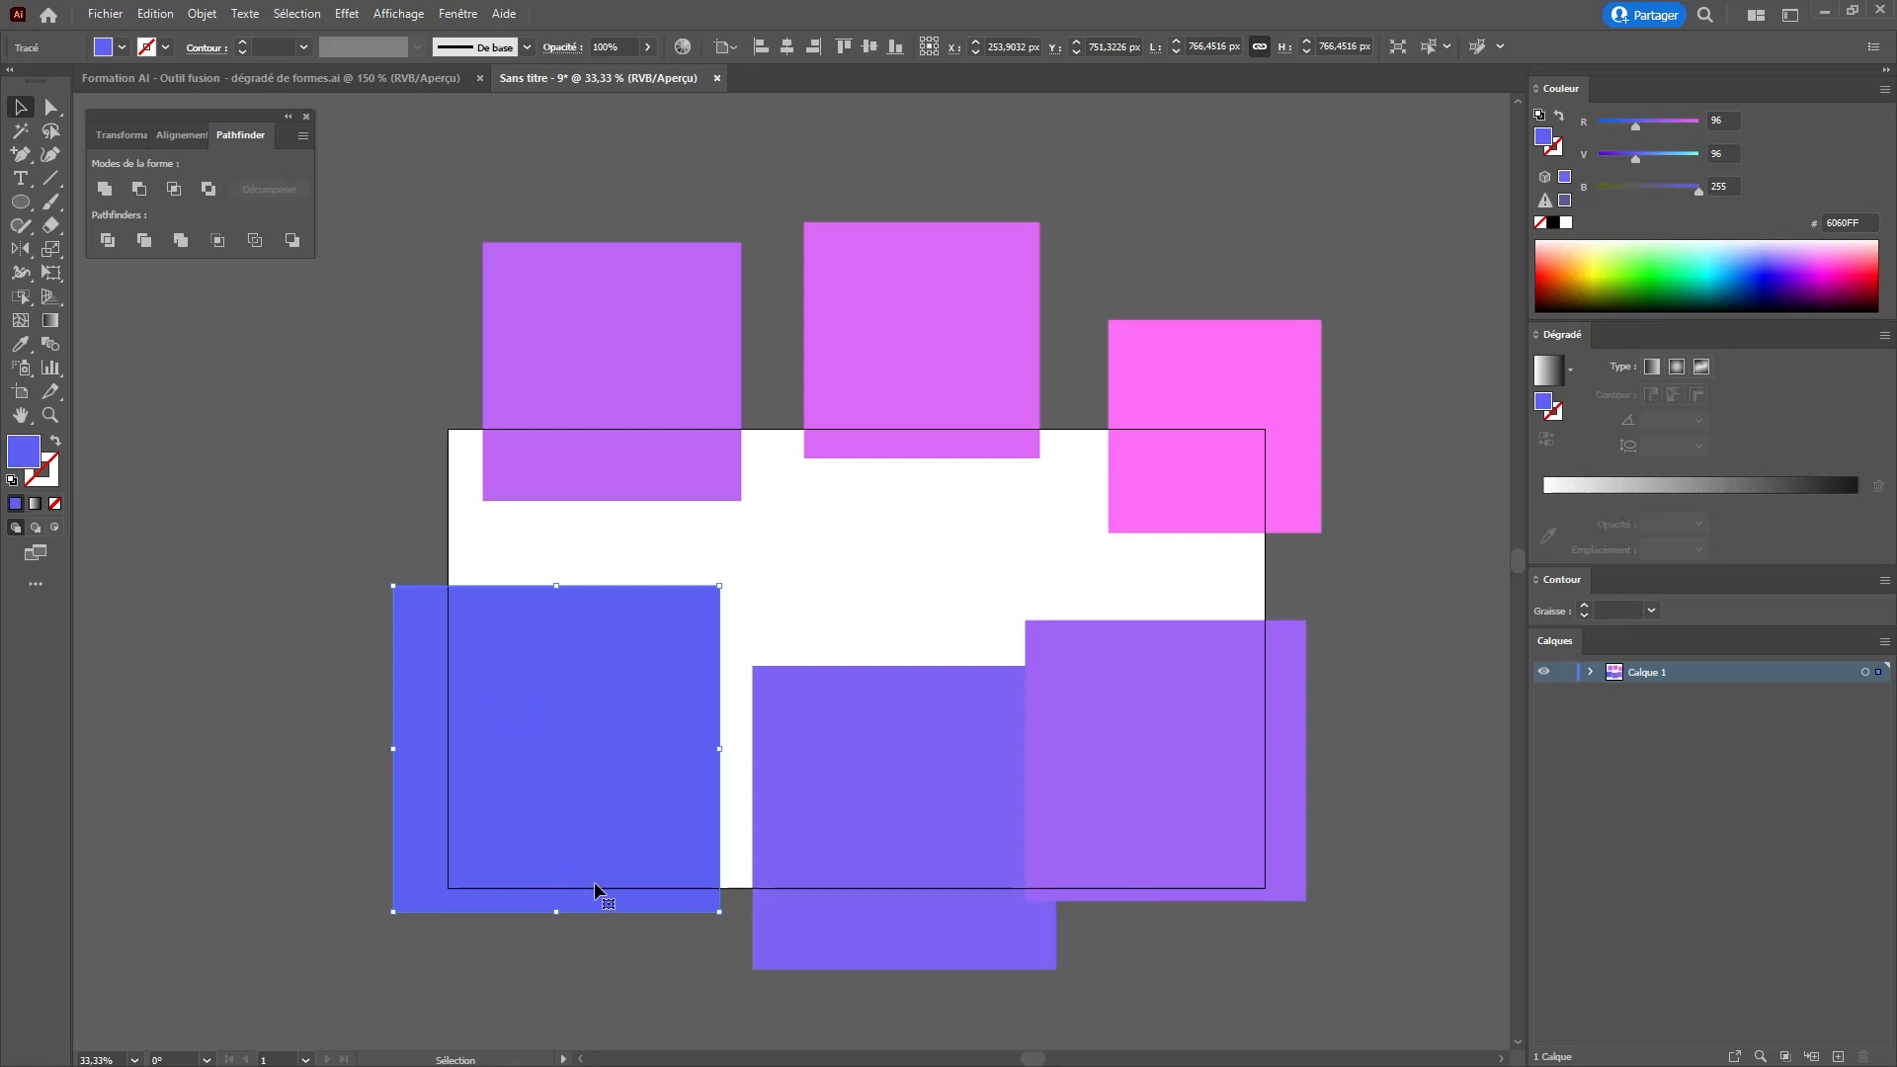
- Undo the moves of the separated squares and the transparency flattening
key(ctrl+z)
key(ctrl+z)
key(ctrl+z)
key(ctrl+z)
key(ctrl+z)
key(ctrl+z)
key(ctrl+z)
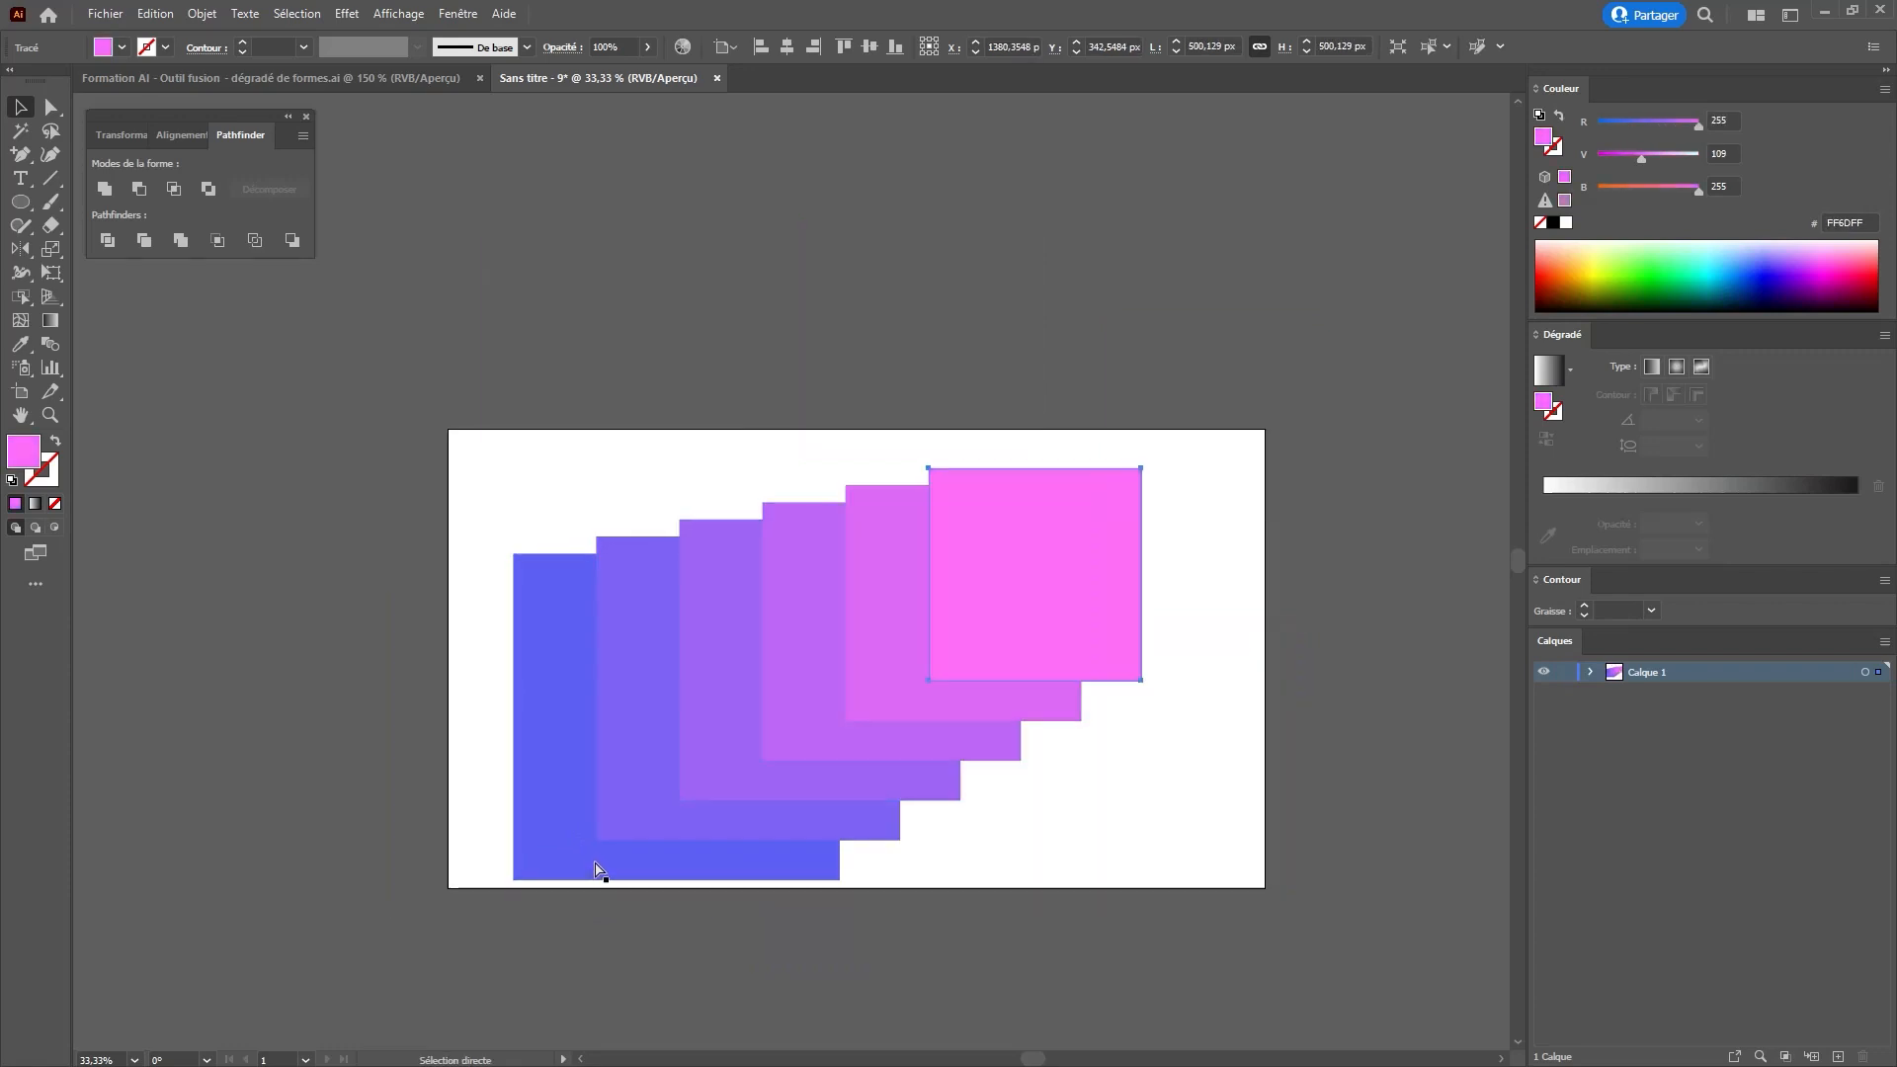
- Select all the artwork and delete it to clear the artboard
key(ctrl+shift+a)
key(ctrl+a)
key(Delete)
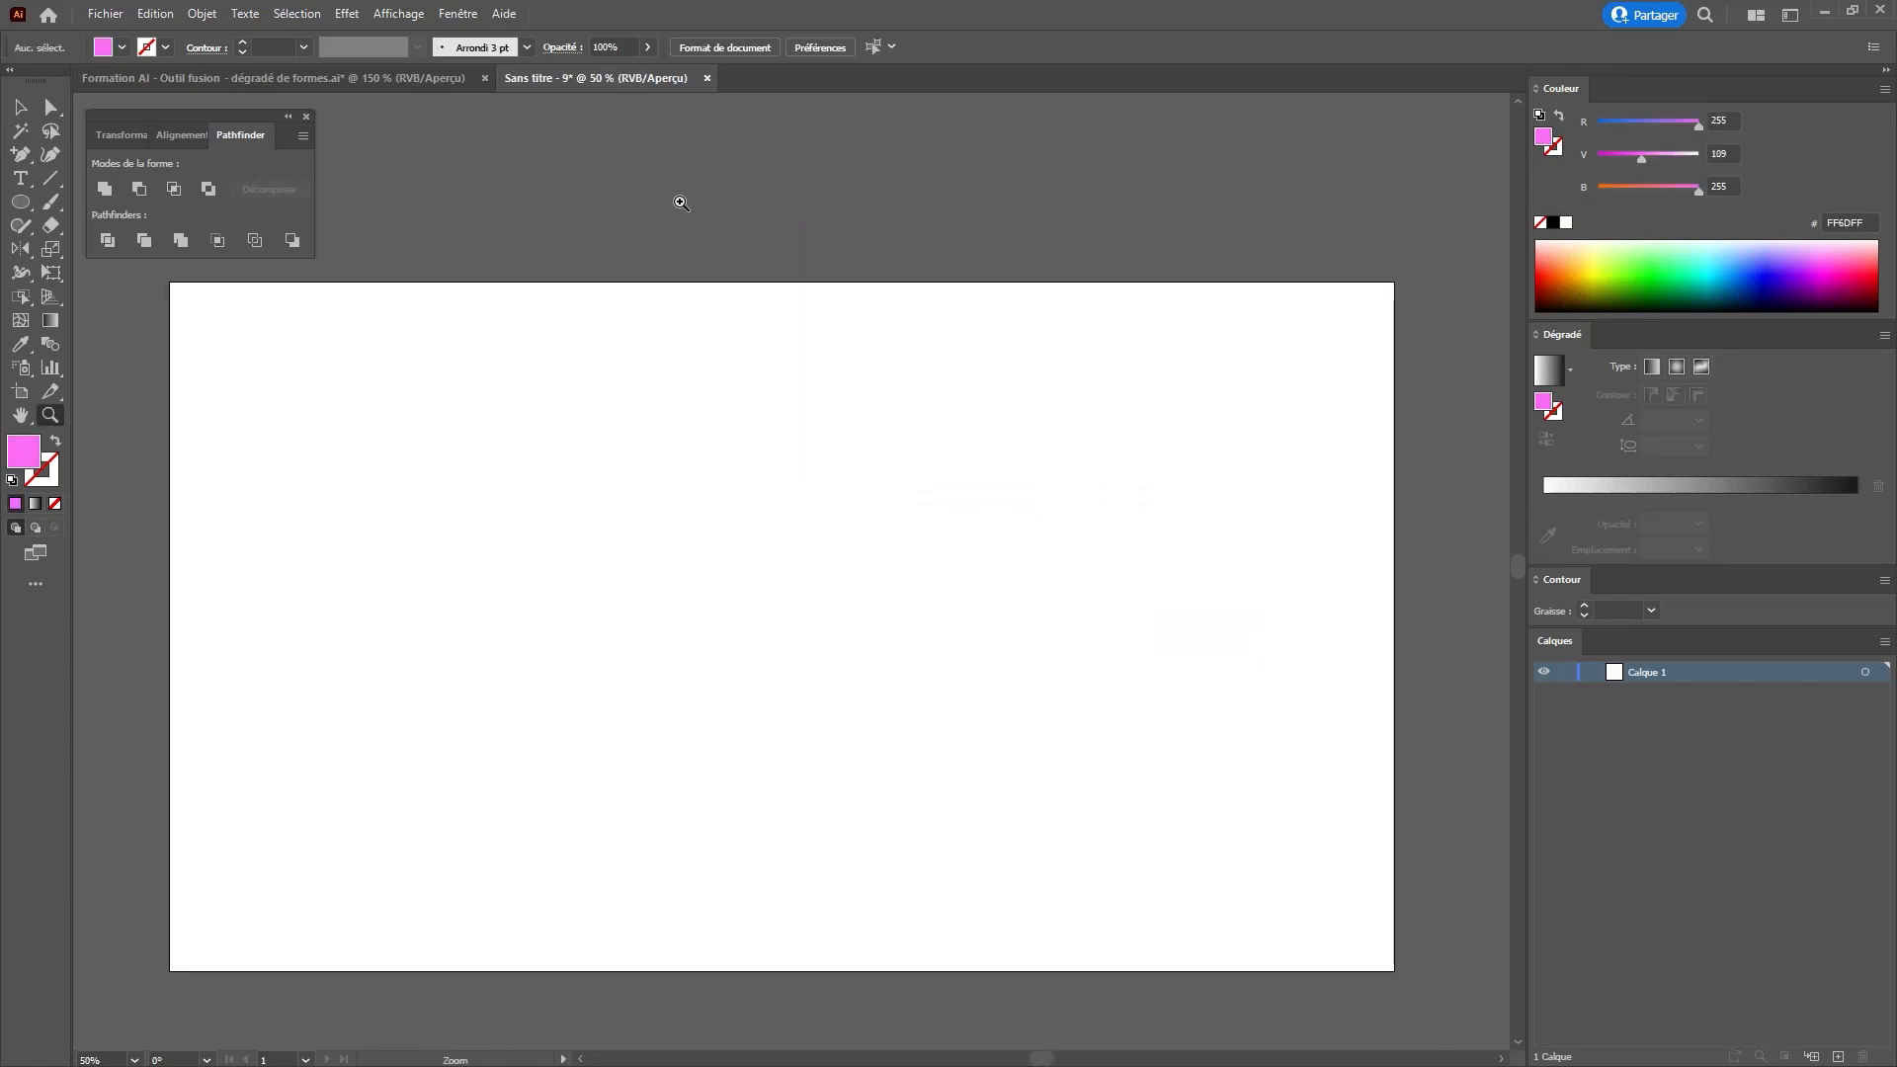
- Draw a pink vertical bar about 43 × 469 px on the artboard's left side, with an identical copy level with it on the right
click(787, 25)
key(m)
mouse_move(356, 508)
mouse_down()
mouse_move(386, 715)
mouse_move(355, 846)
mouse_move(385, 804)
mouse_move(1232, 762)
mouse_move(1146, 754)
mouse_up()
key(v)
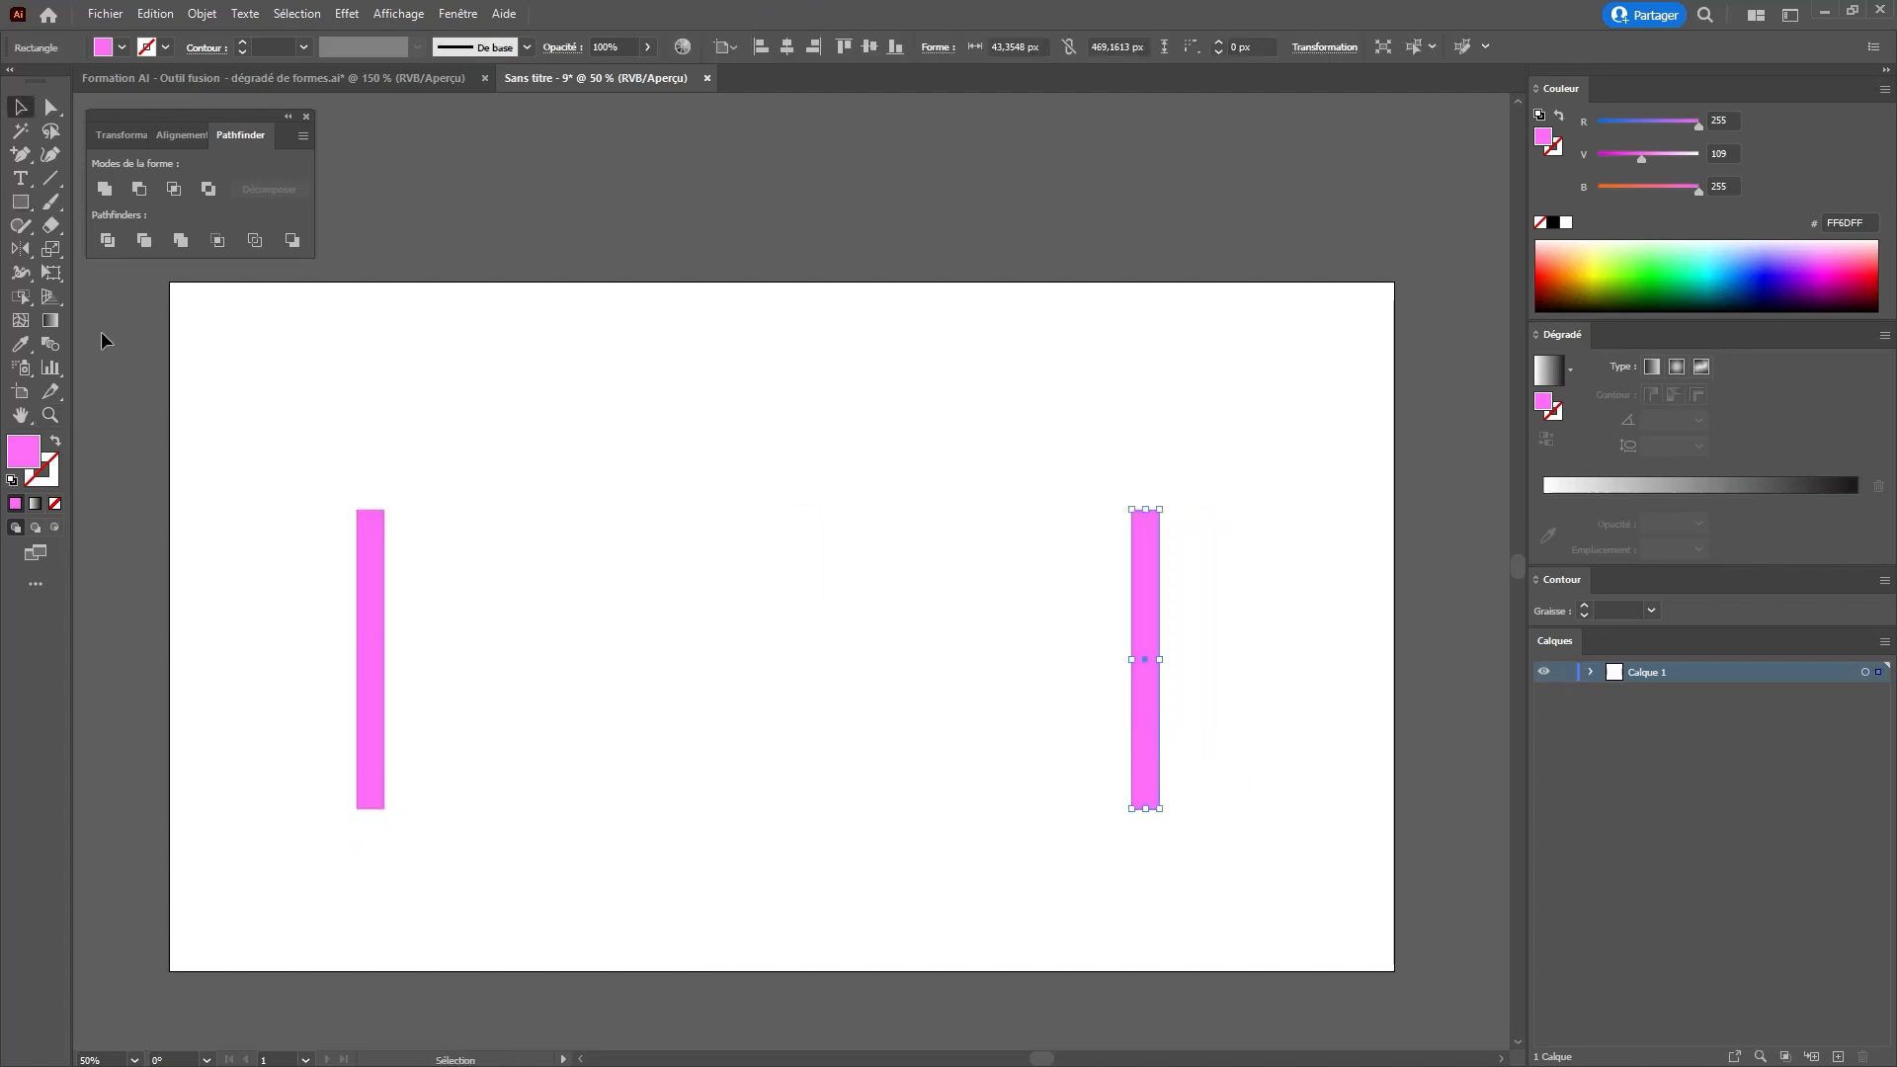
- Blend the two pink bars using Specified Steps (Etapes) spacing with 10 steps and Align to Page orientation
click(44, 343)
double_click(44, 342)
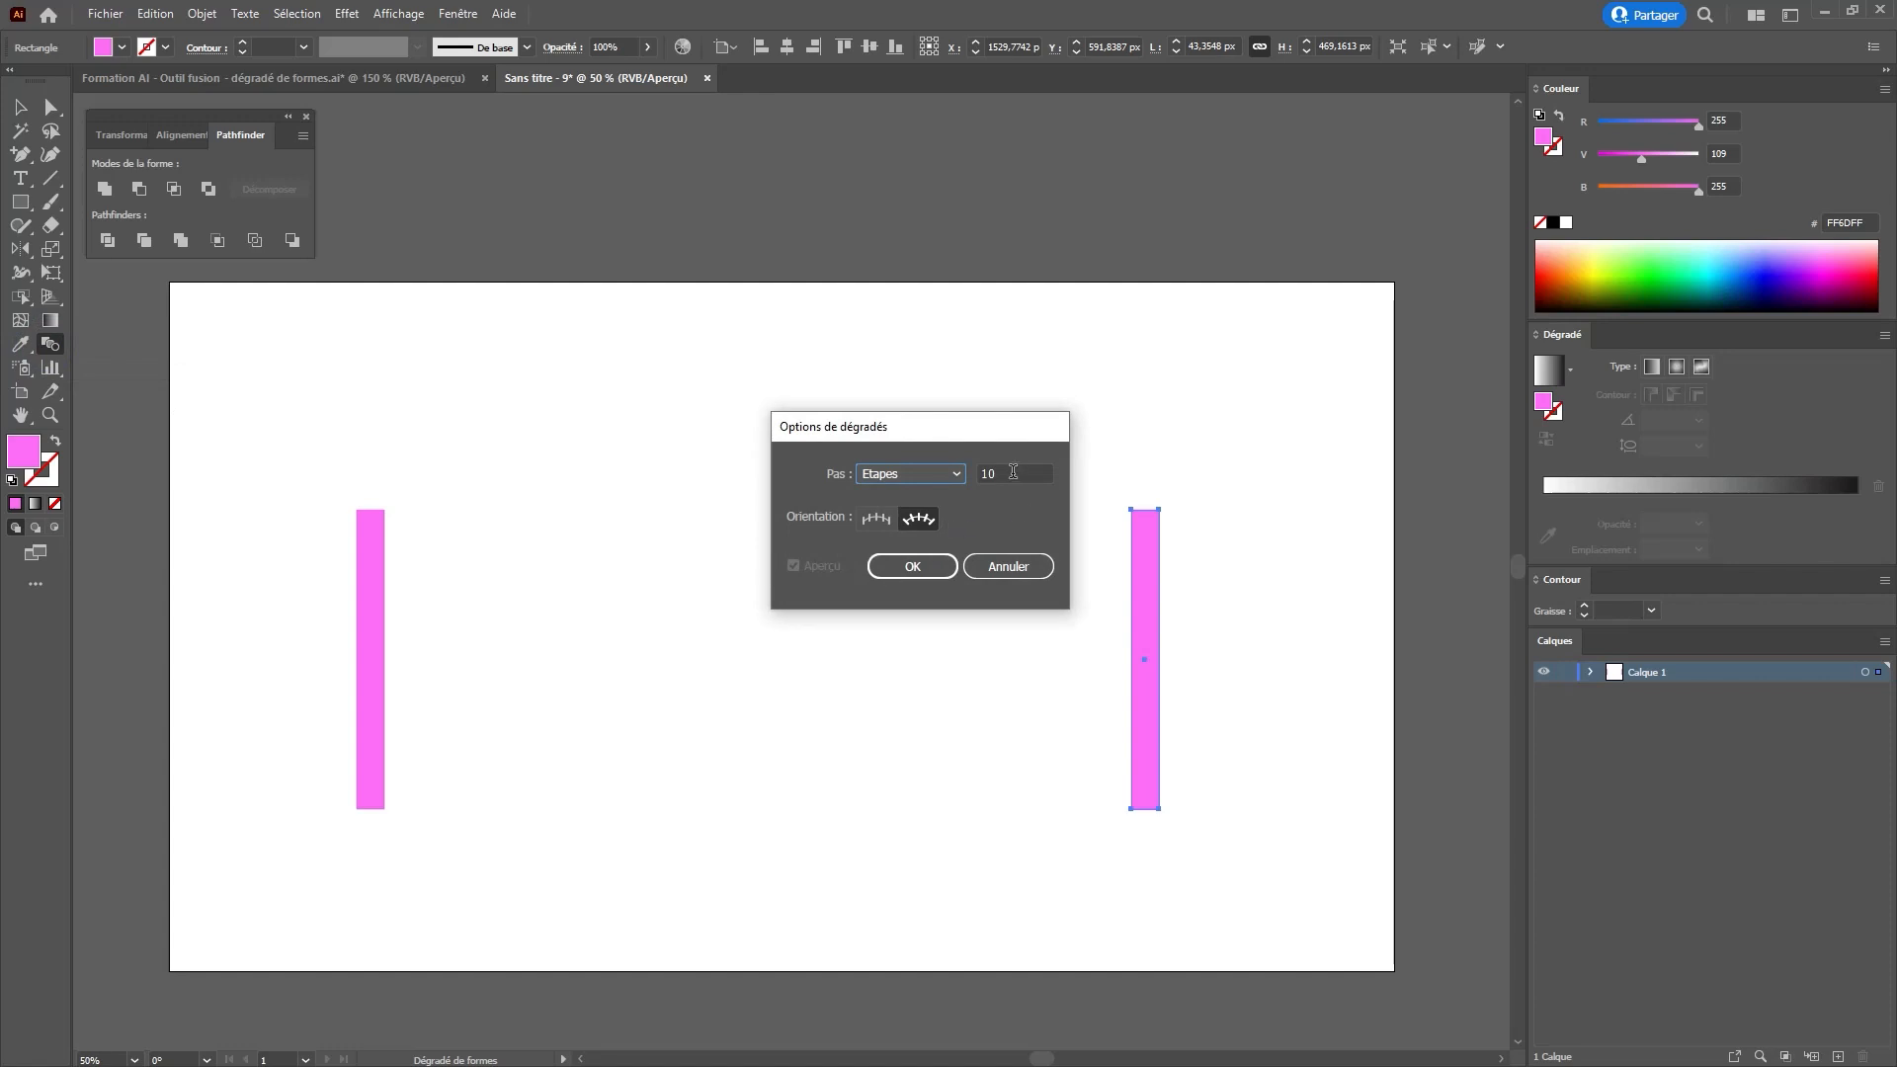
click(893, 524)
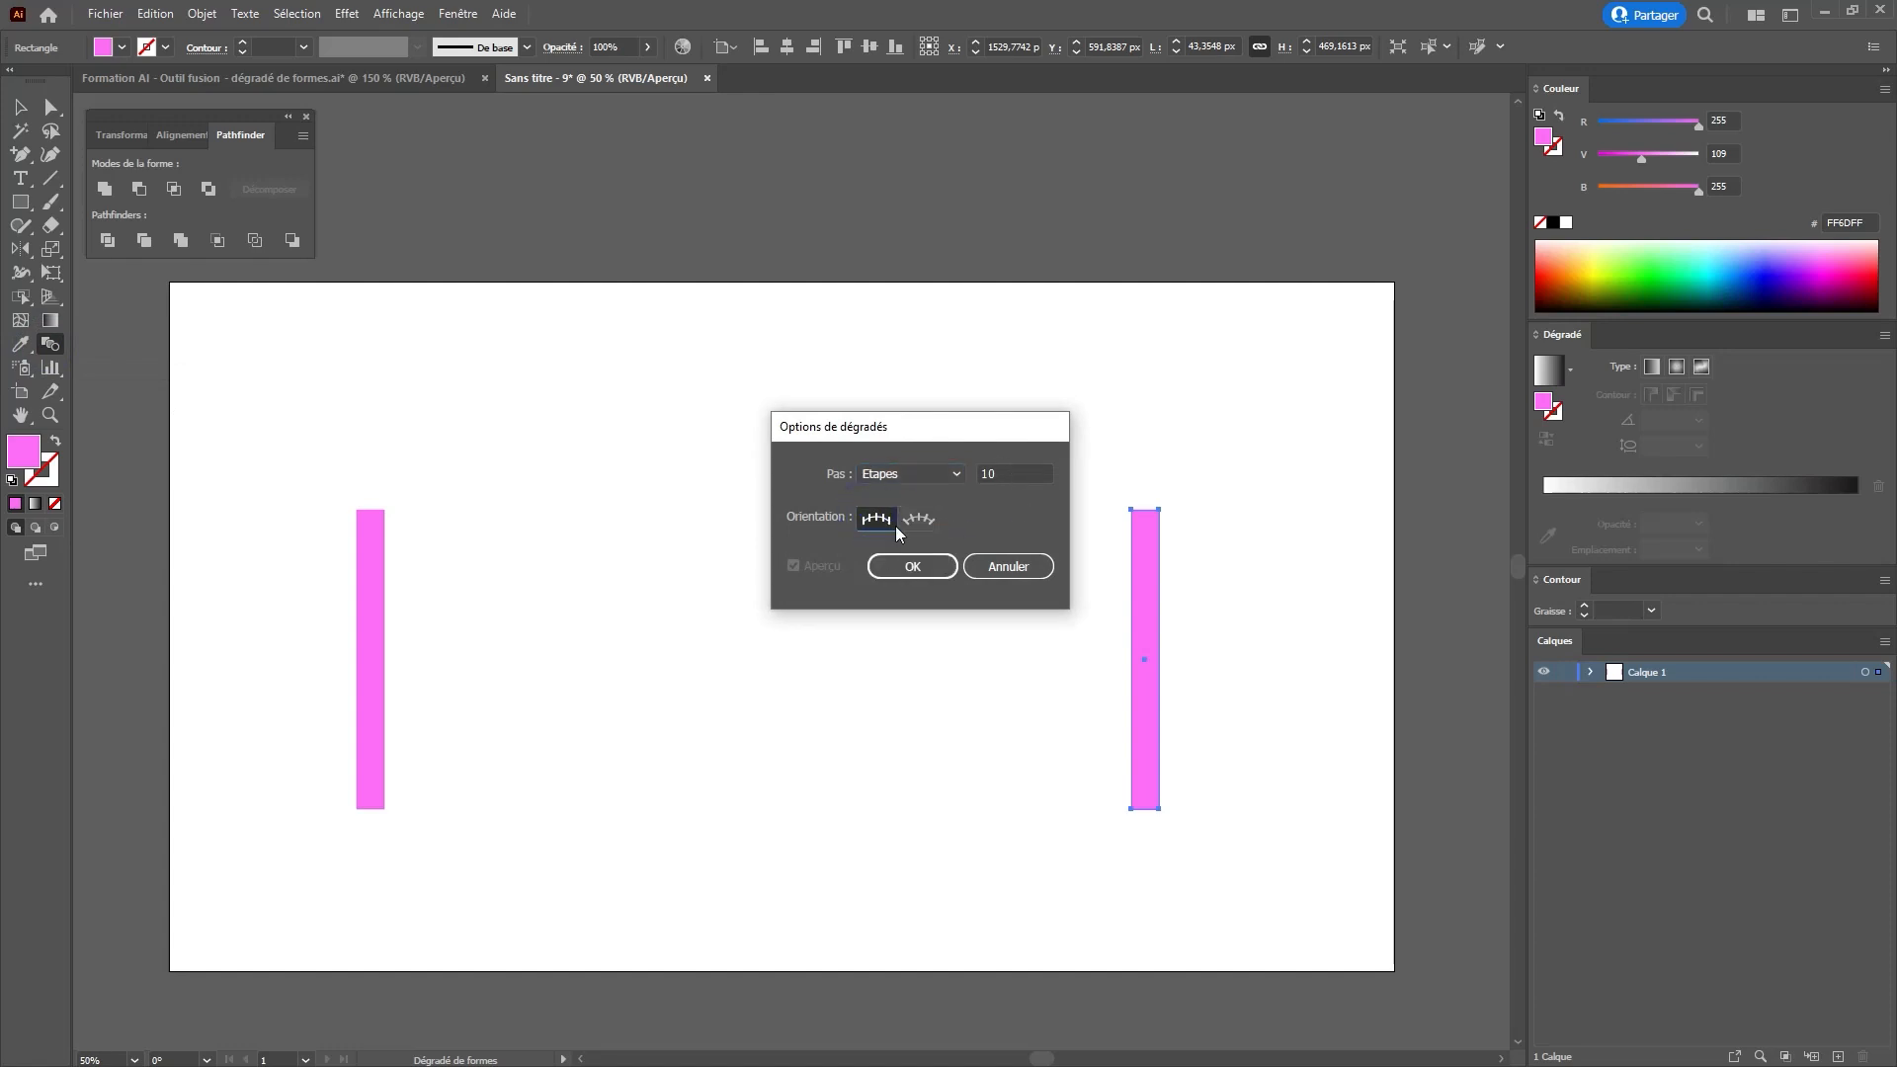
click(909, 566)
click(369, 606)
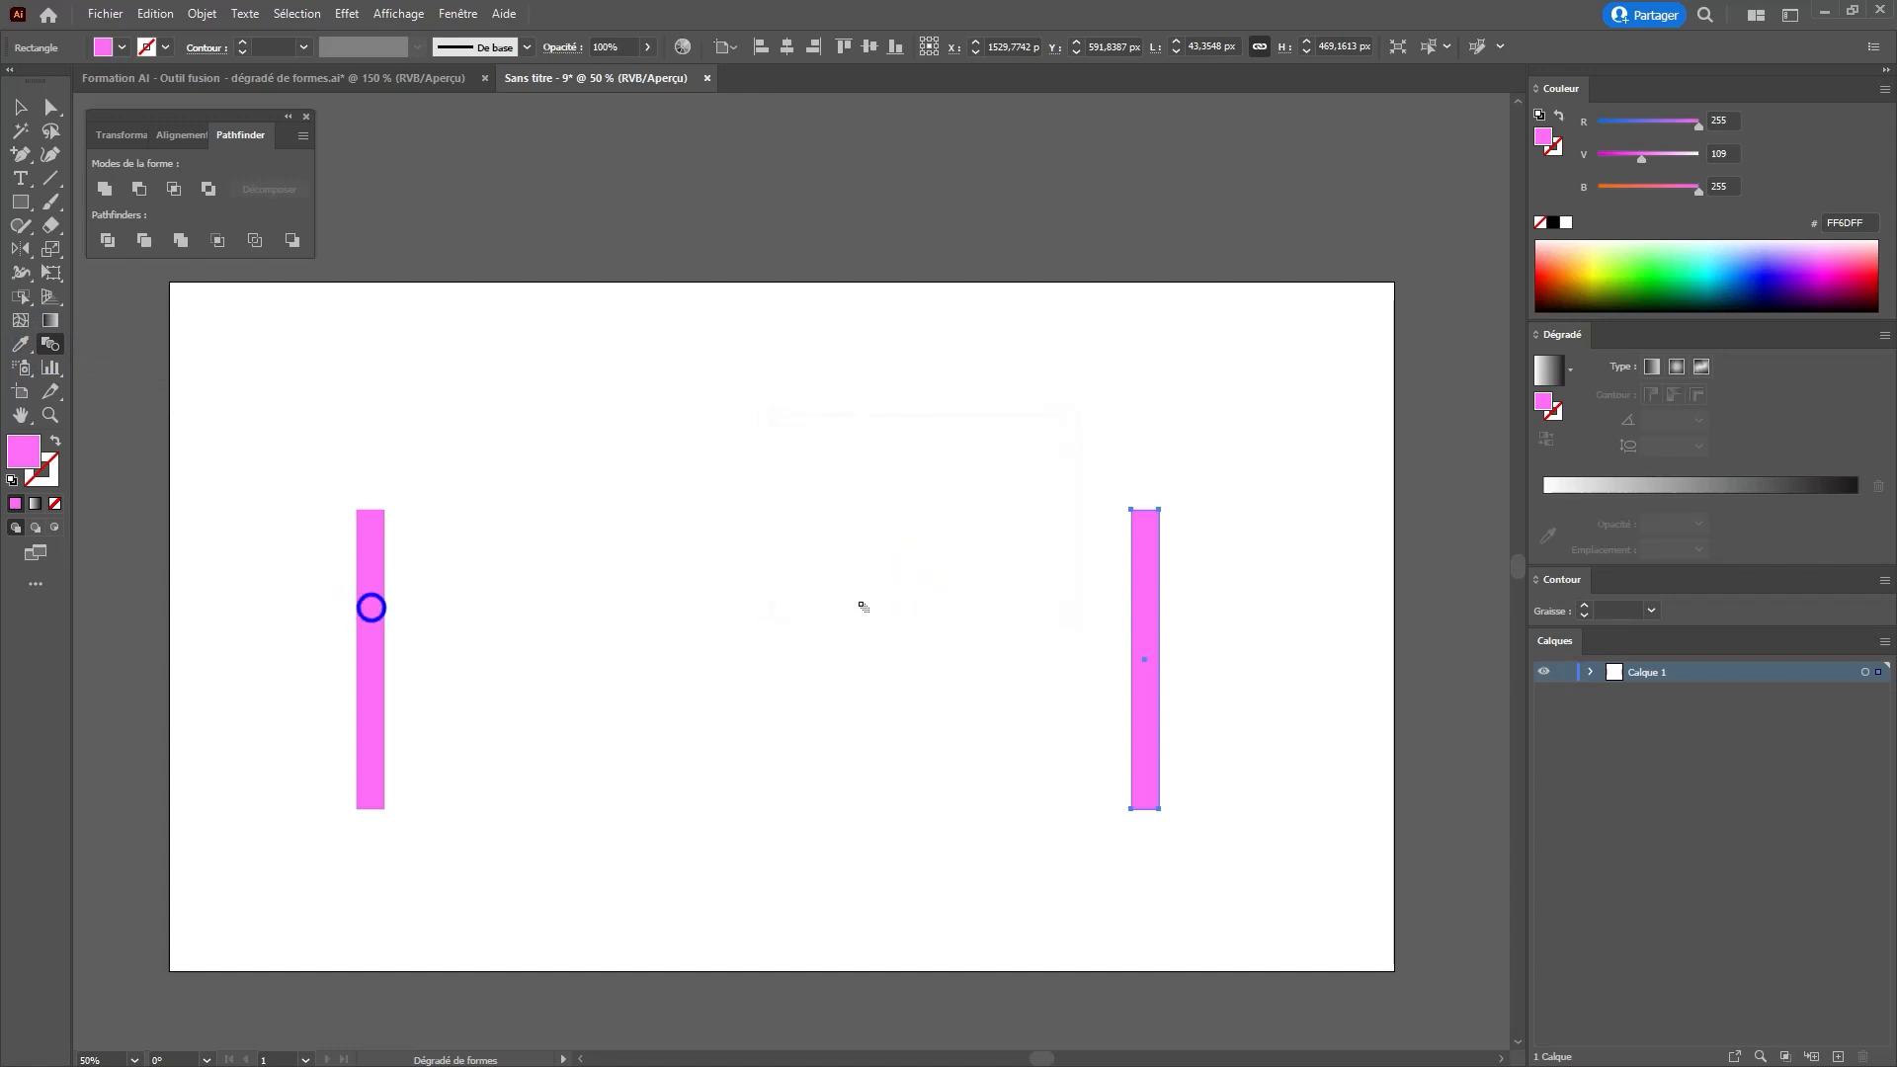
click(1156, 580)
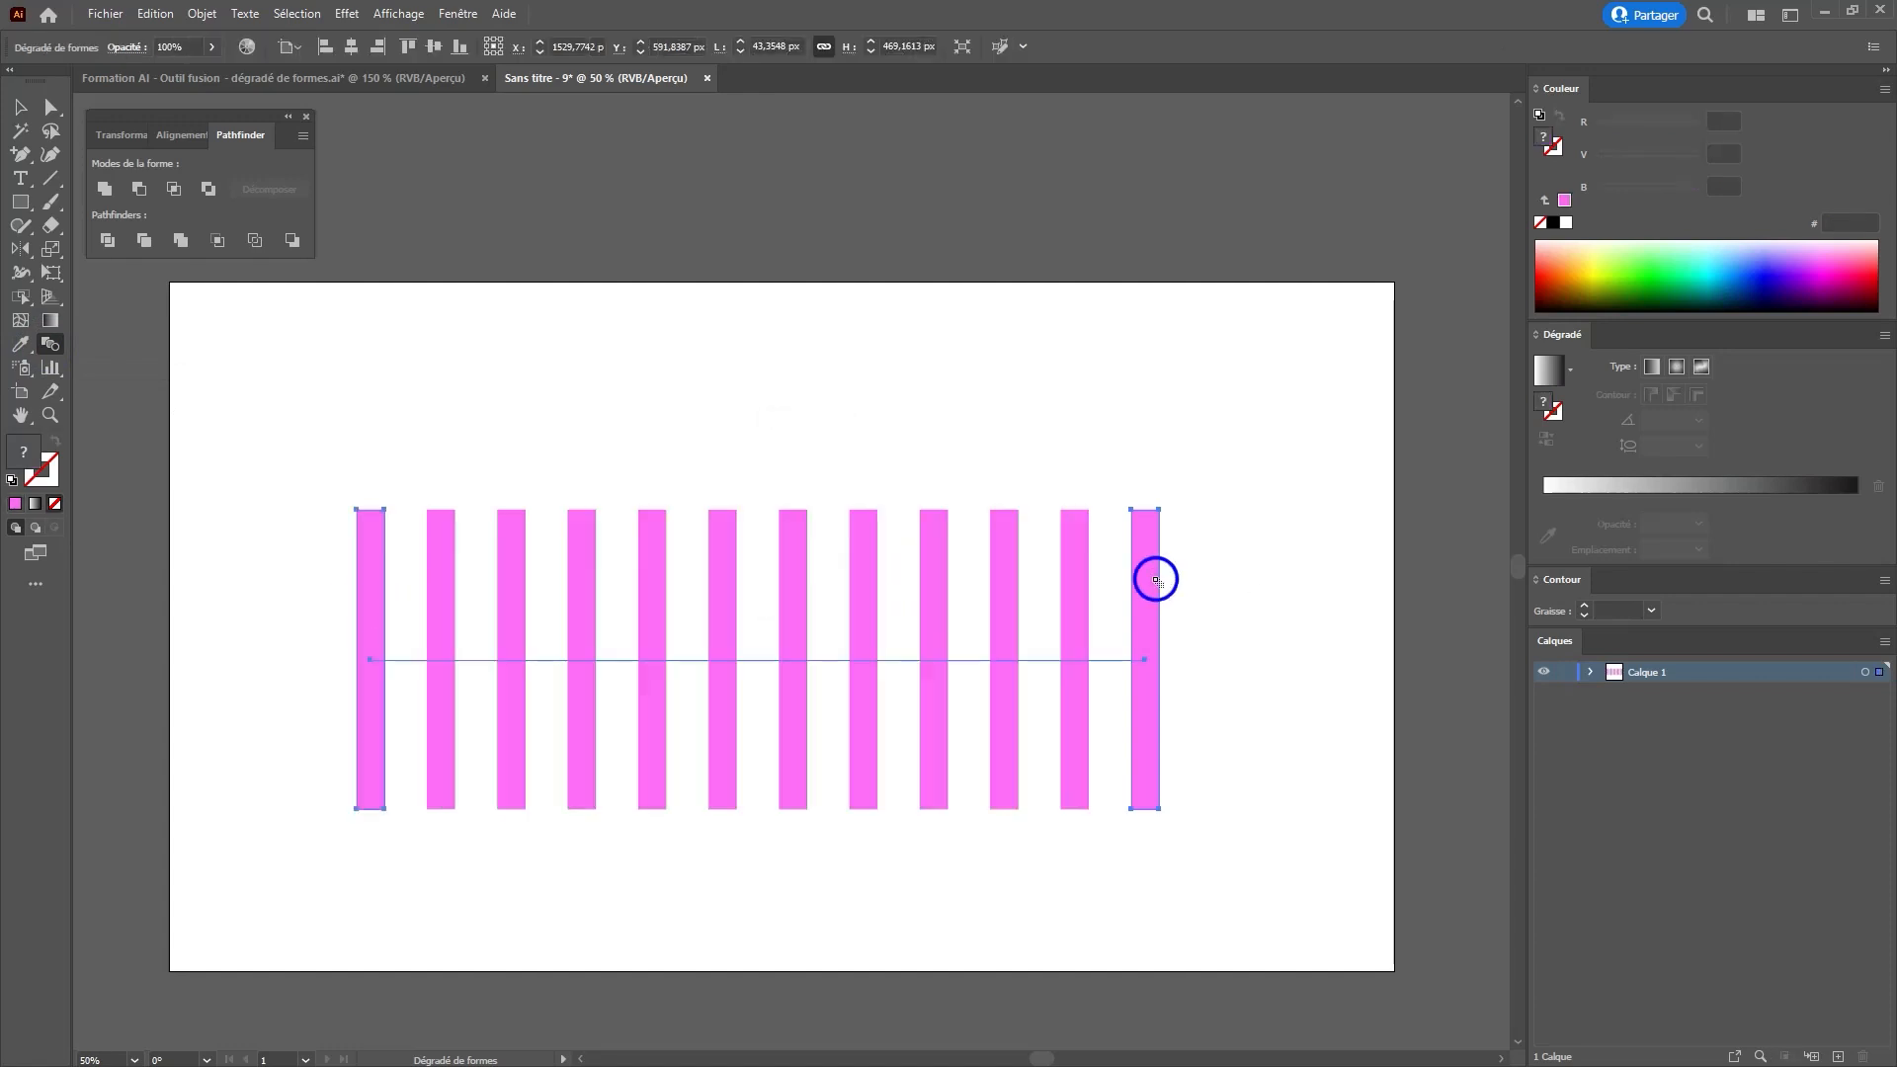
- Change the blend's orientation to Align to Path, and move only its right-hand bar up past the artboard's top edge
double_click(47, 345)
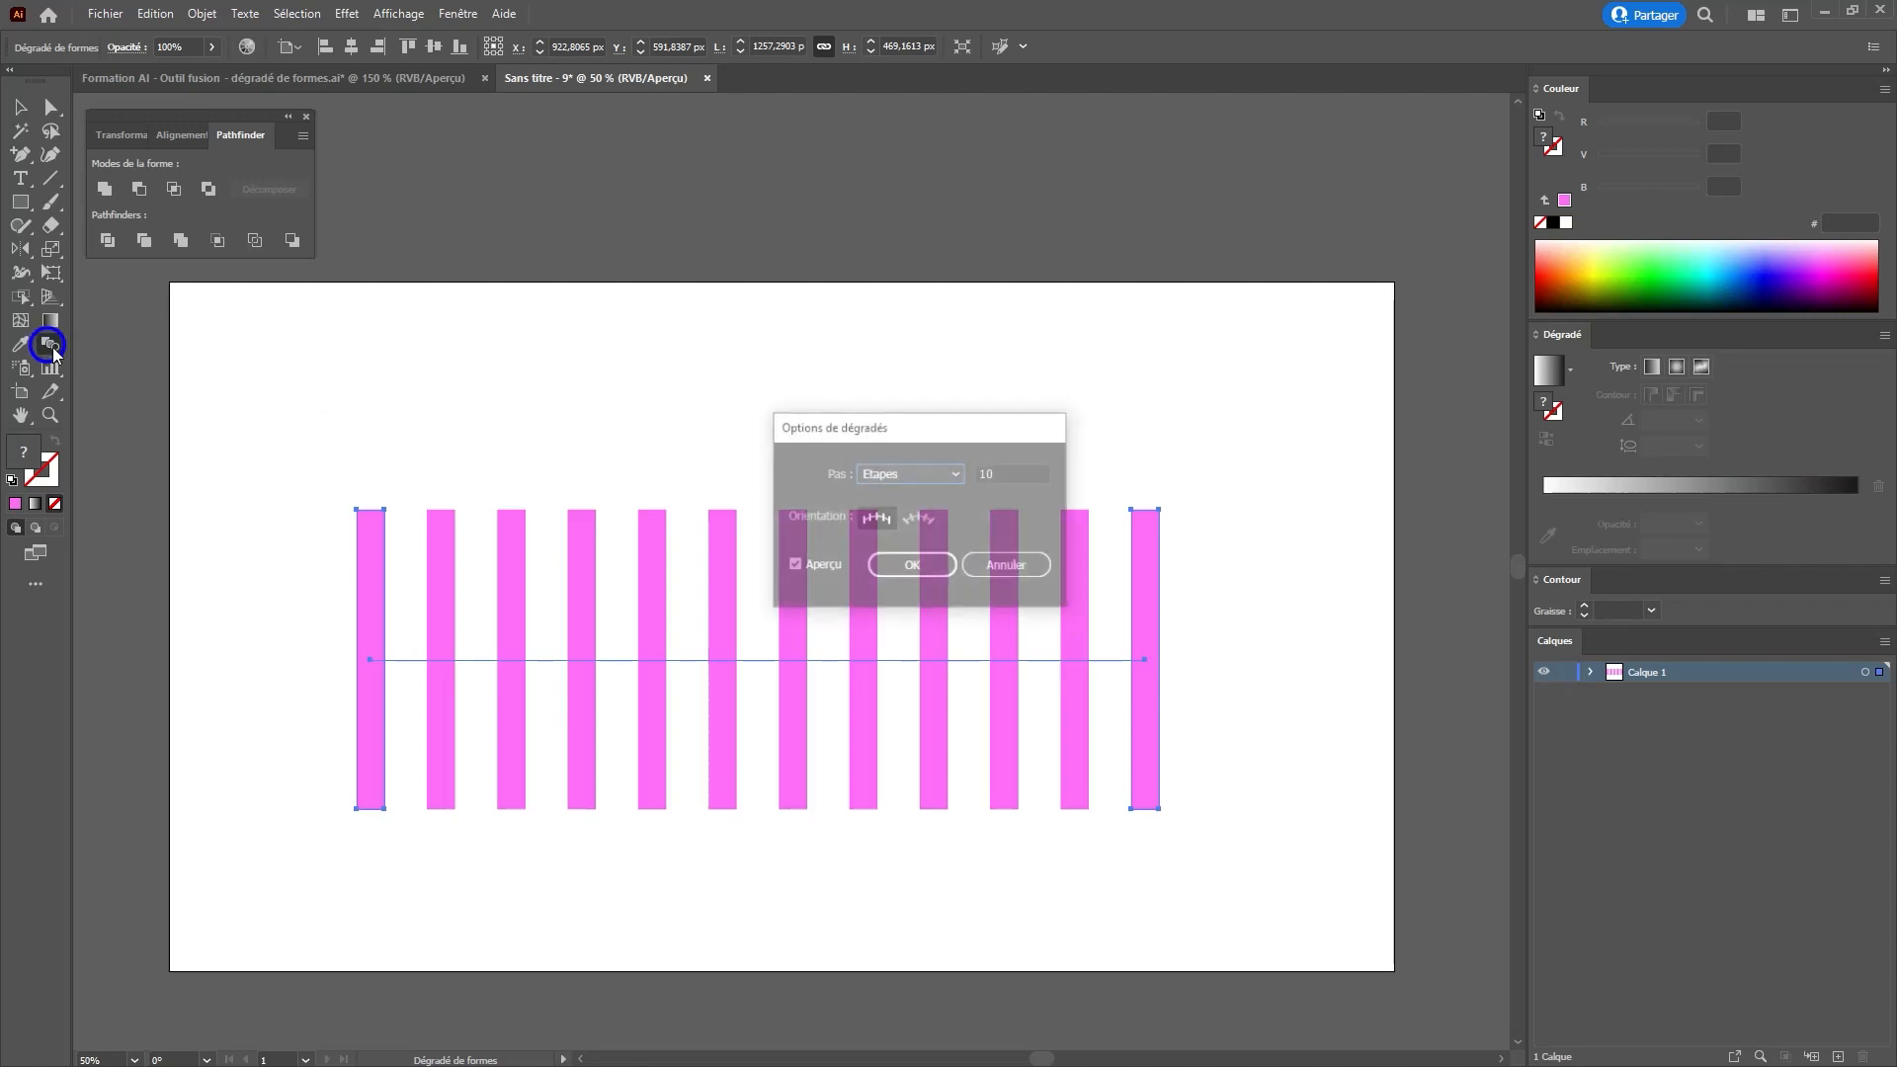
click(921, 517)
click(921, 564)
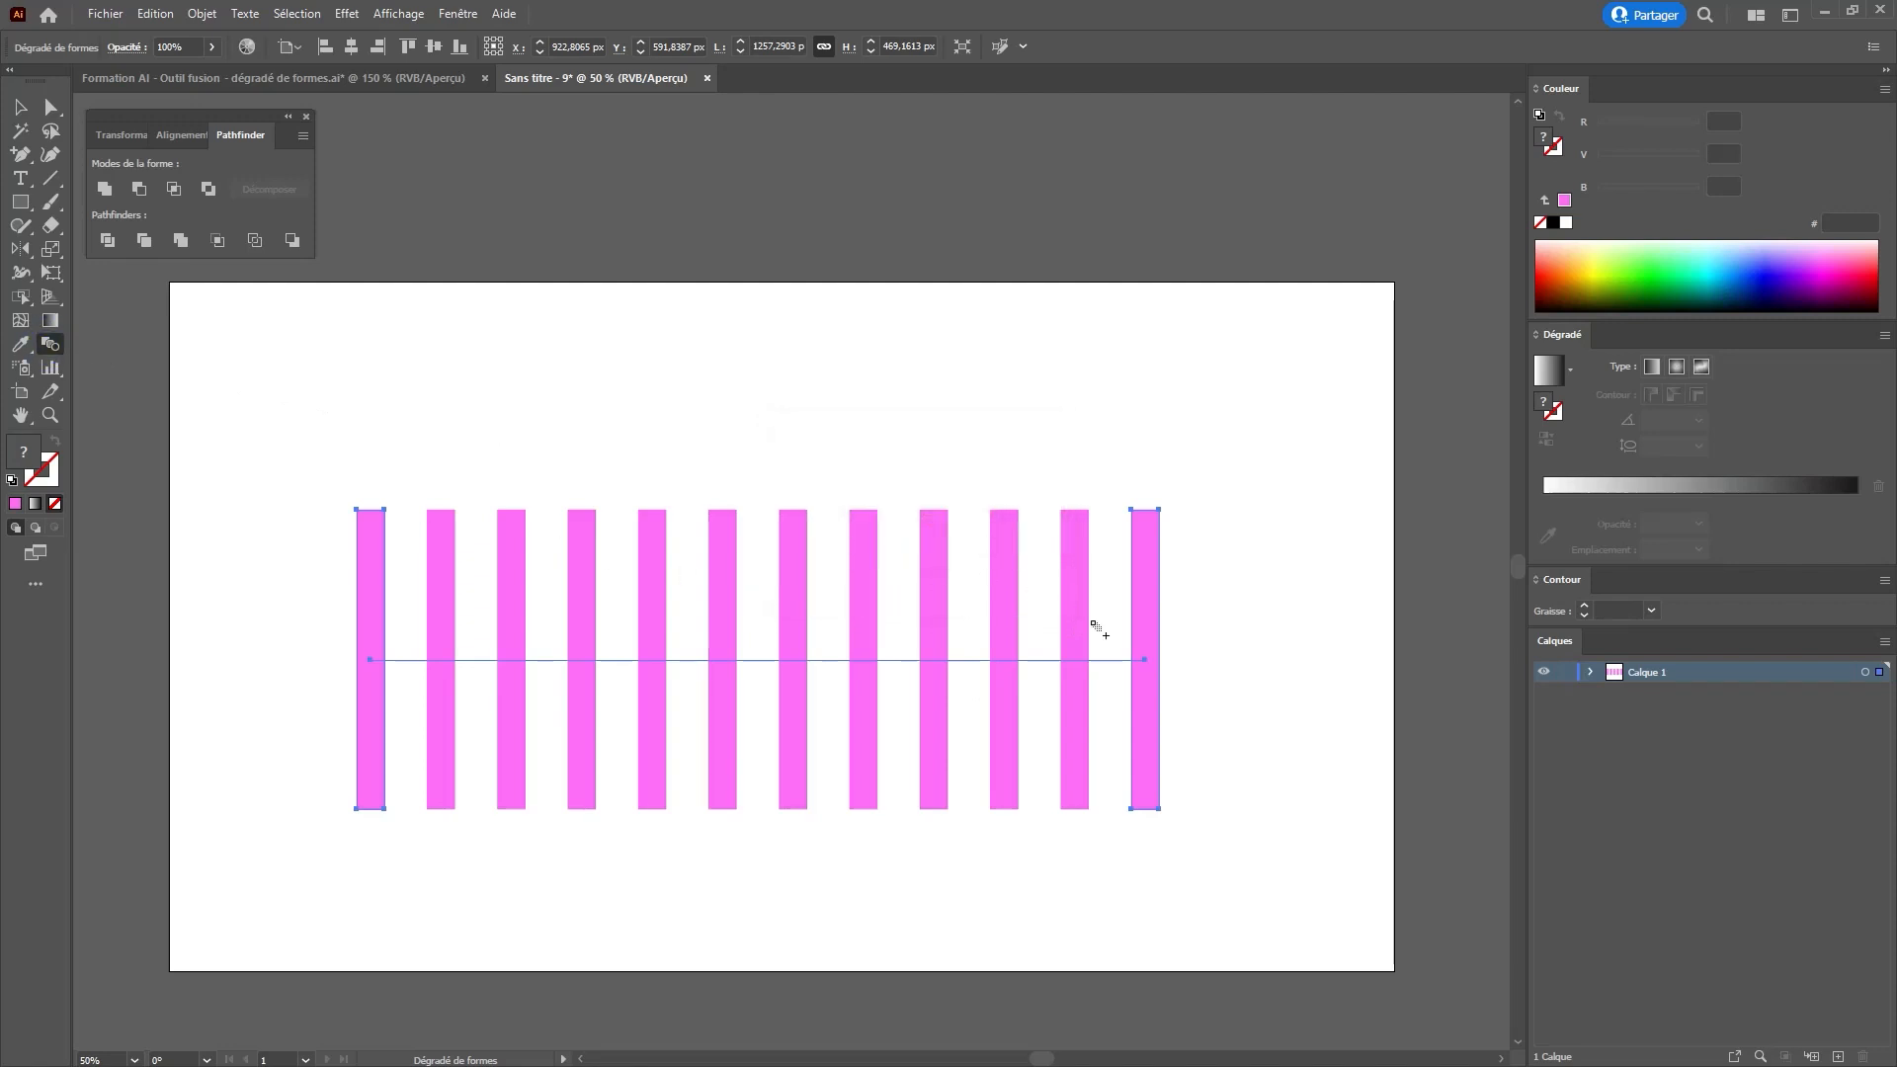
key(a)
drag(1142, 654, 1111, 252)
key(ctrl+shift+a)
click(1144, 632)
- Preview the slanted blend with Align to Page orientation, and apply Align to Path orientation
double_click(51, 346)
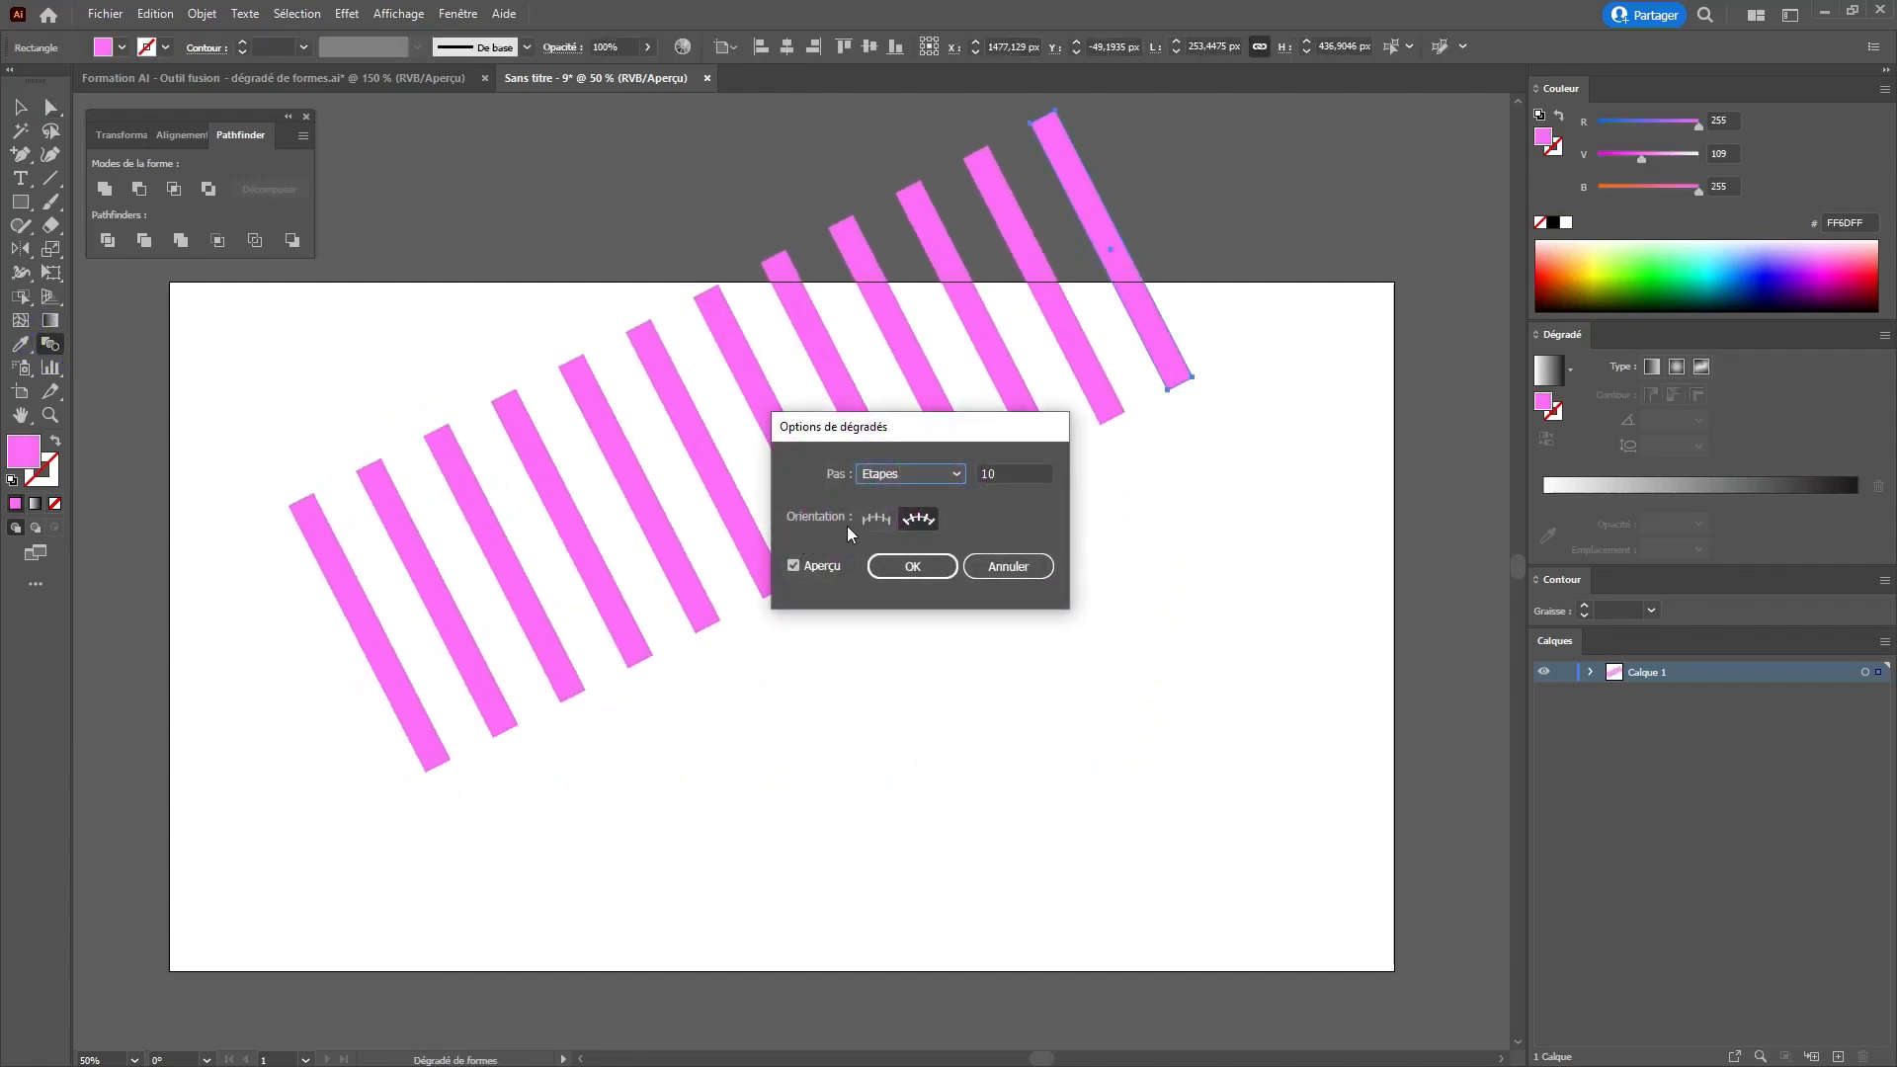
click(875, 518)
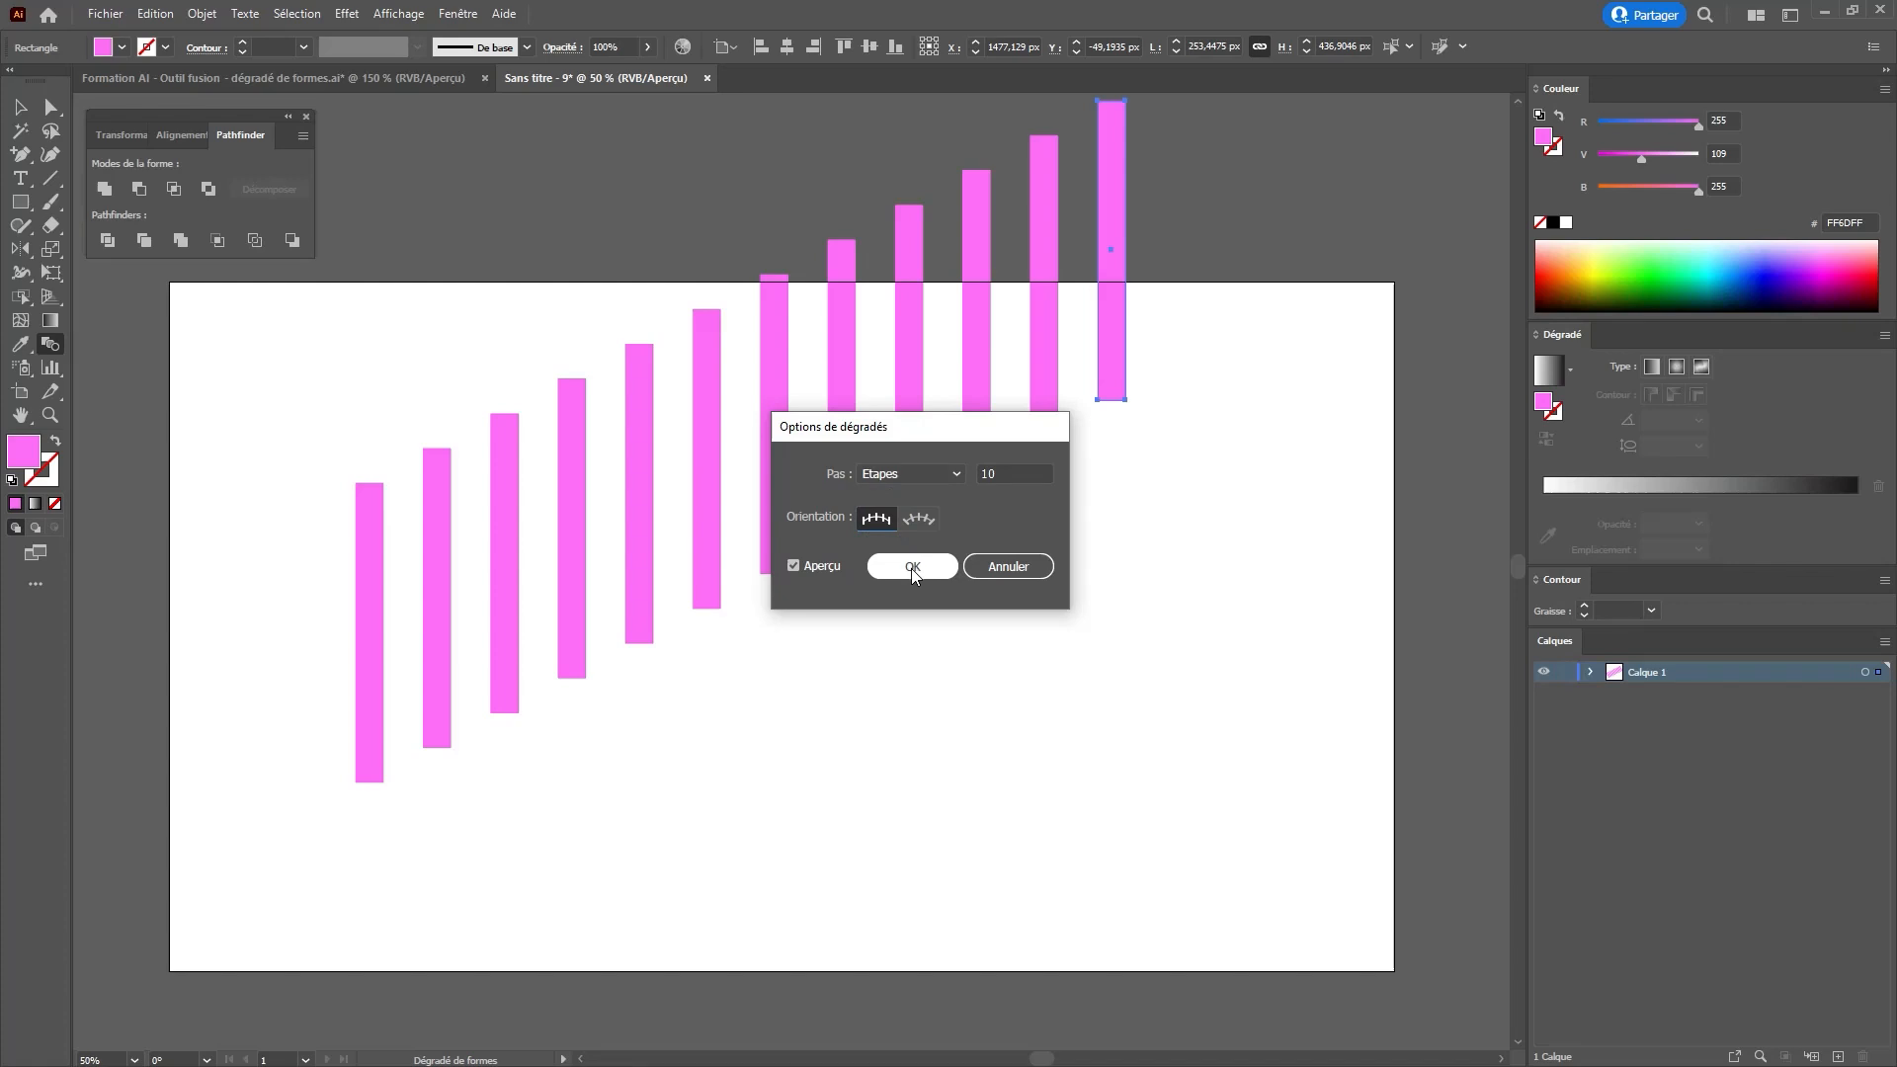
click(918, 517)
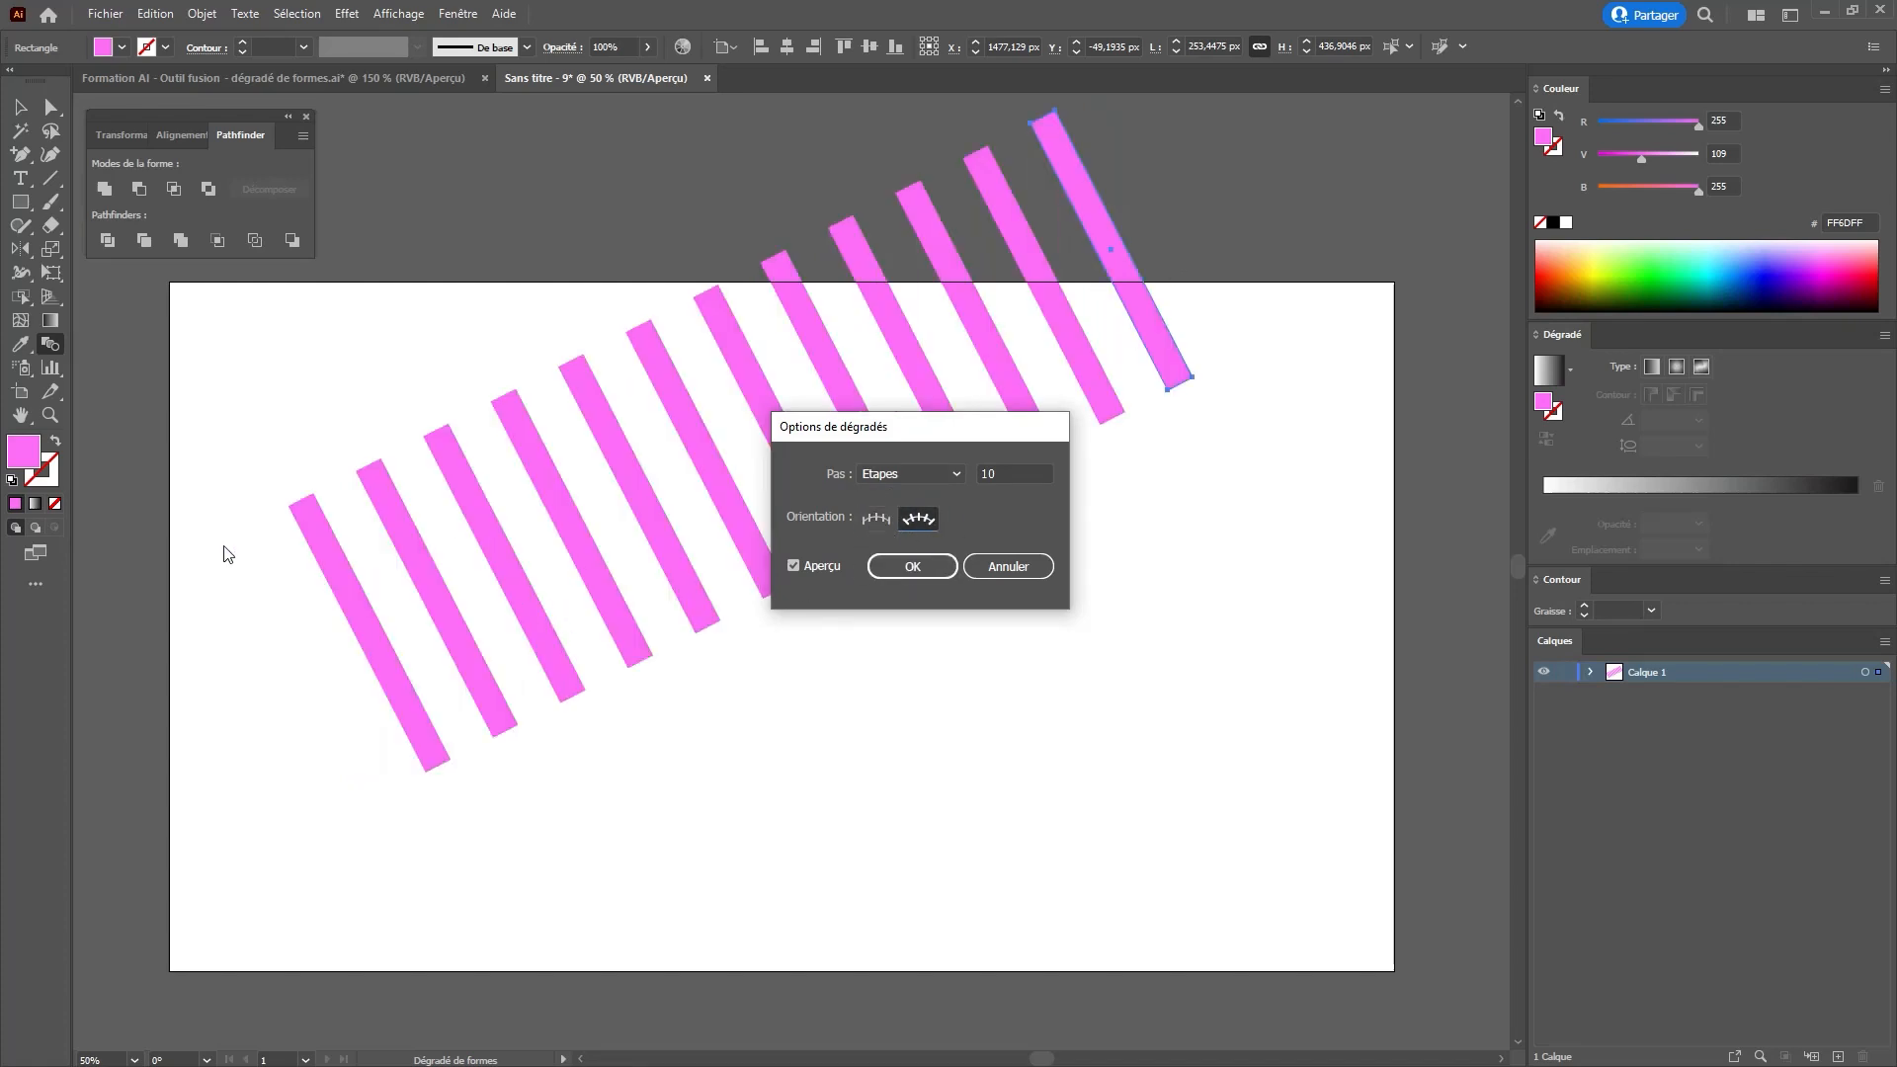
click(920, 573)
- Move the whole slanted blend down onto the artboard, and set its orientation to Align to Page
key(v)
drag(731, 511, 755, 615)
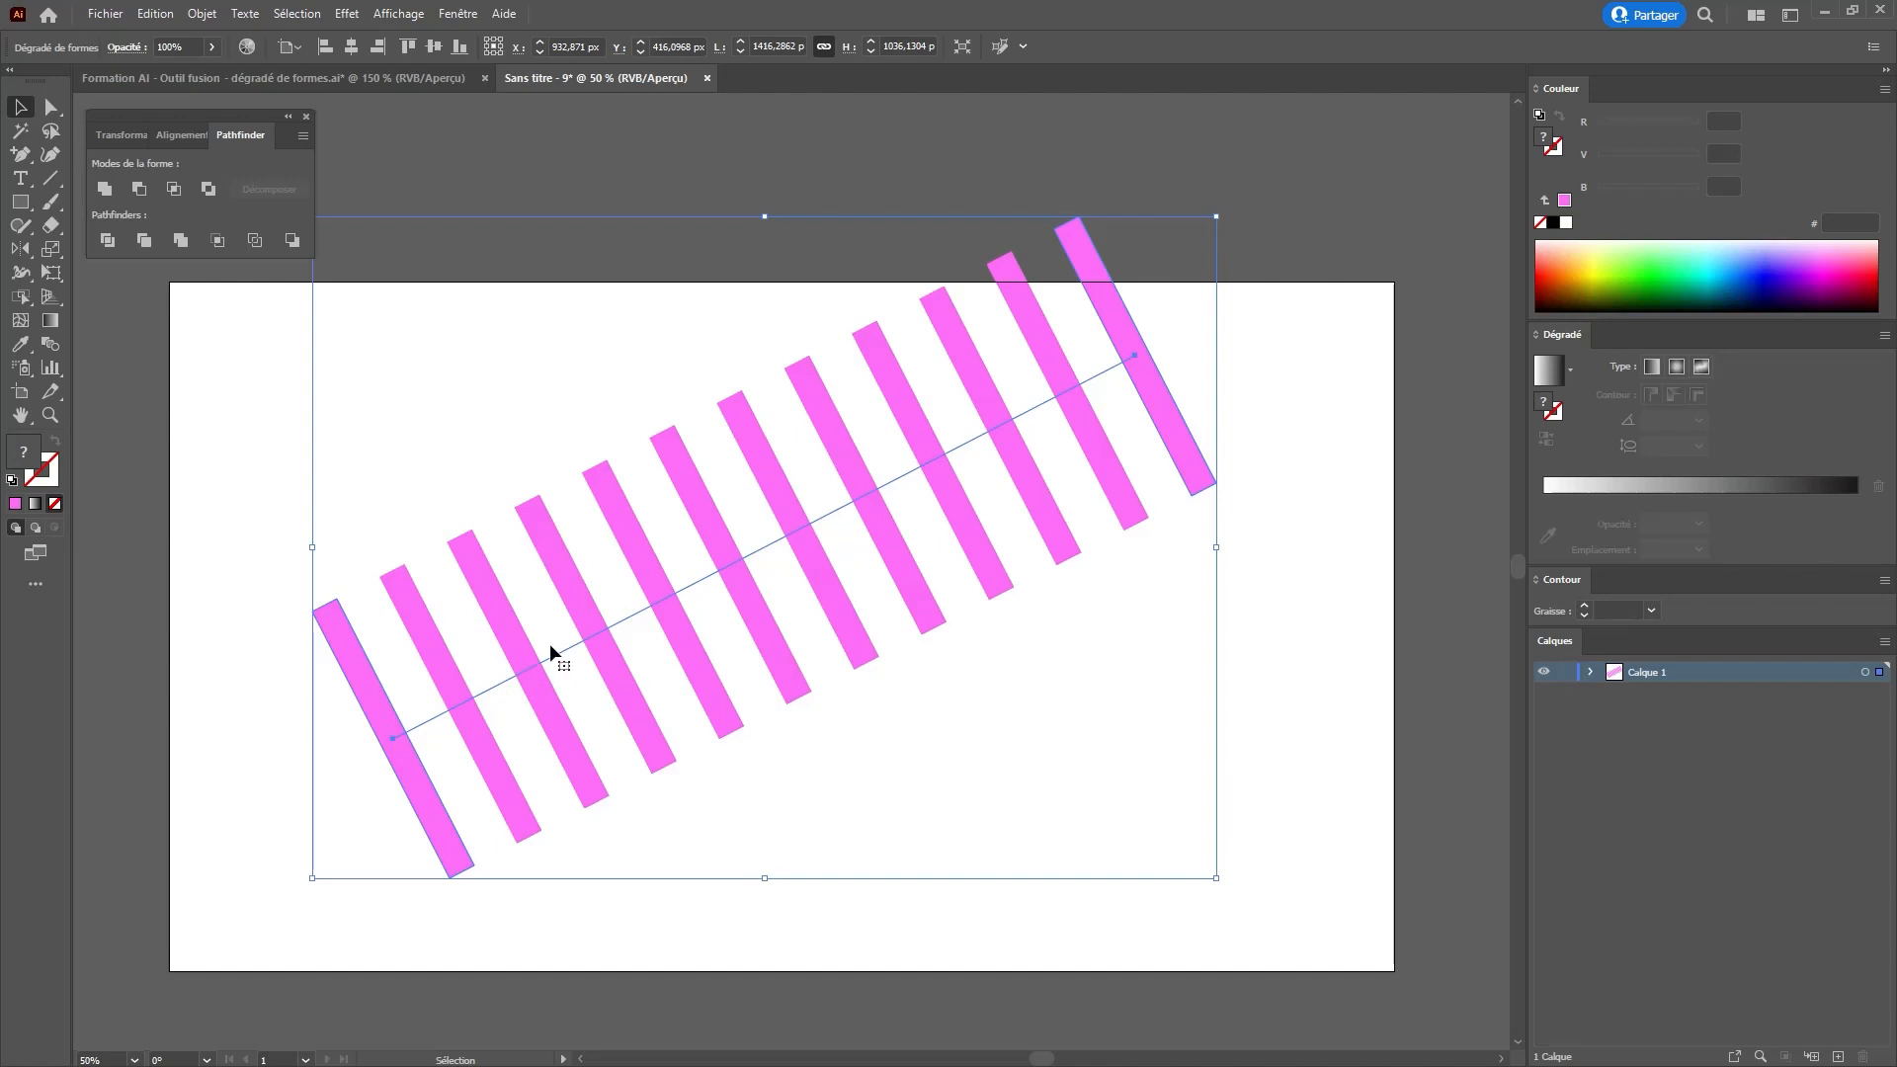
double_click(47, 344)
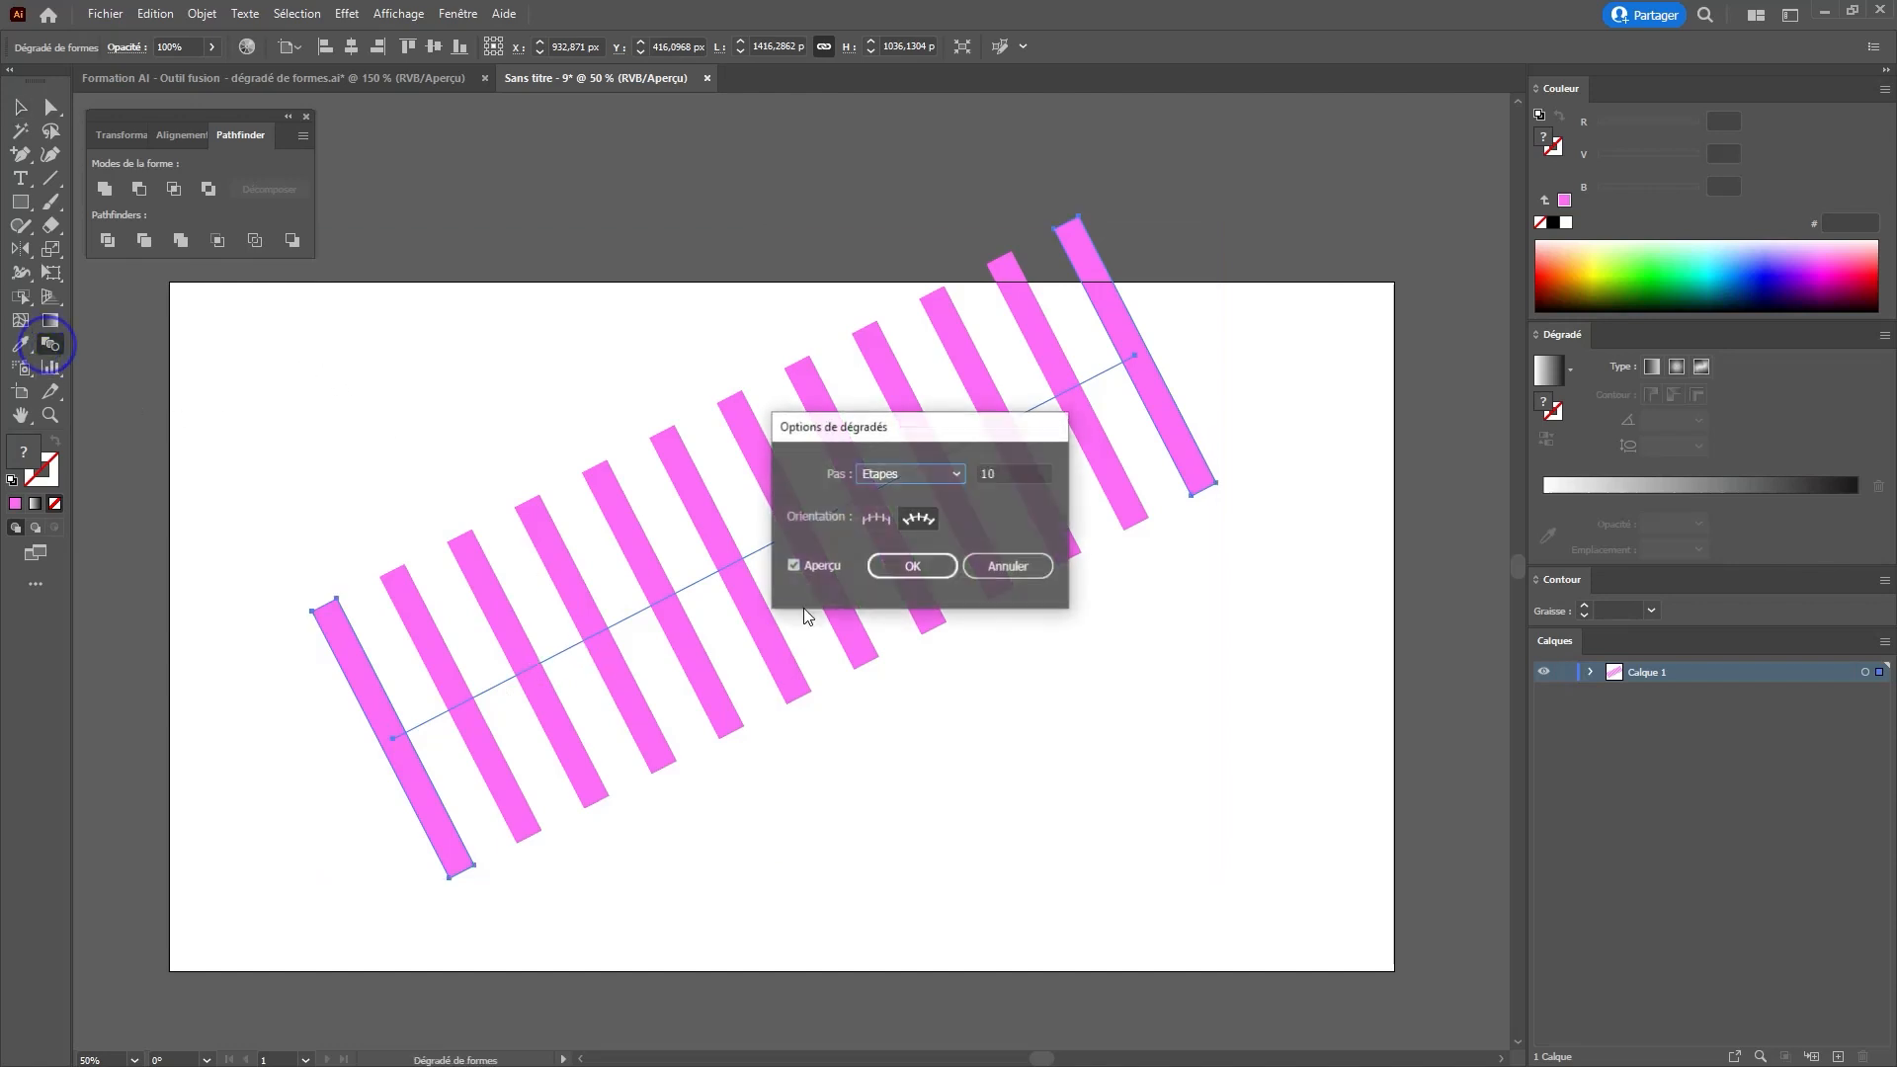
click(876, 518)
click(913, 568)
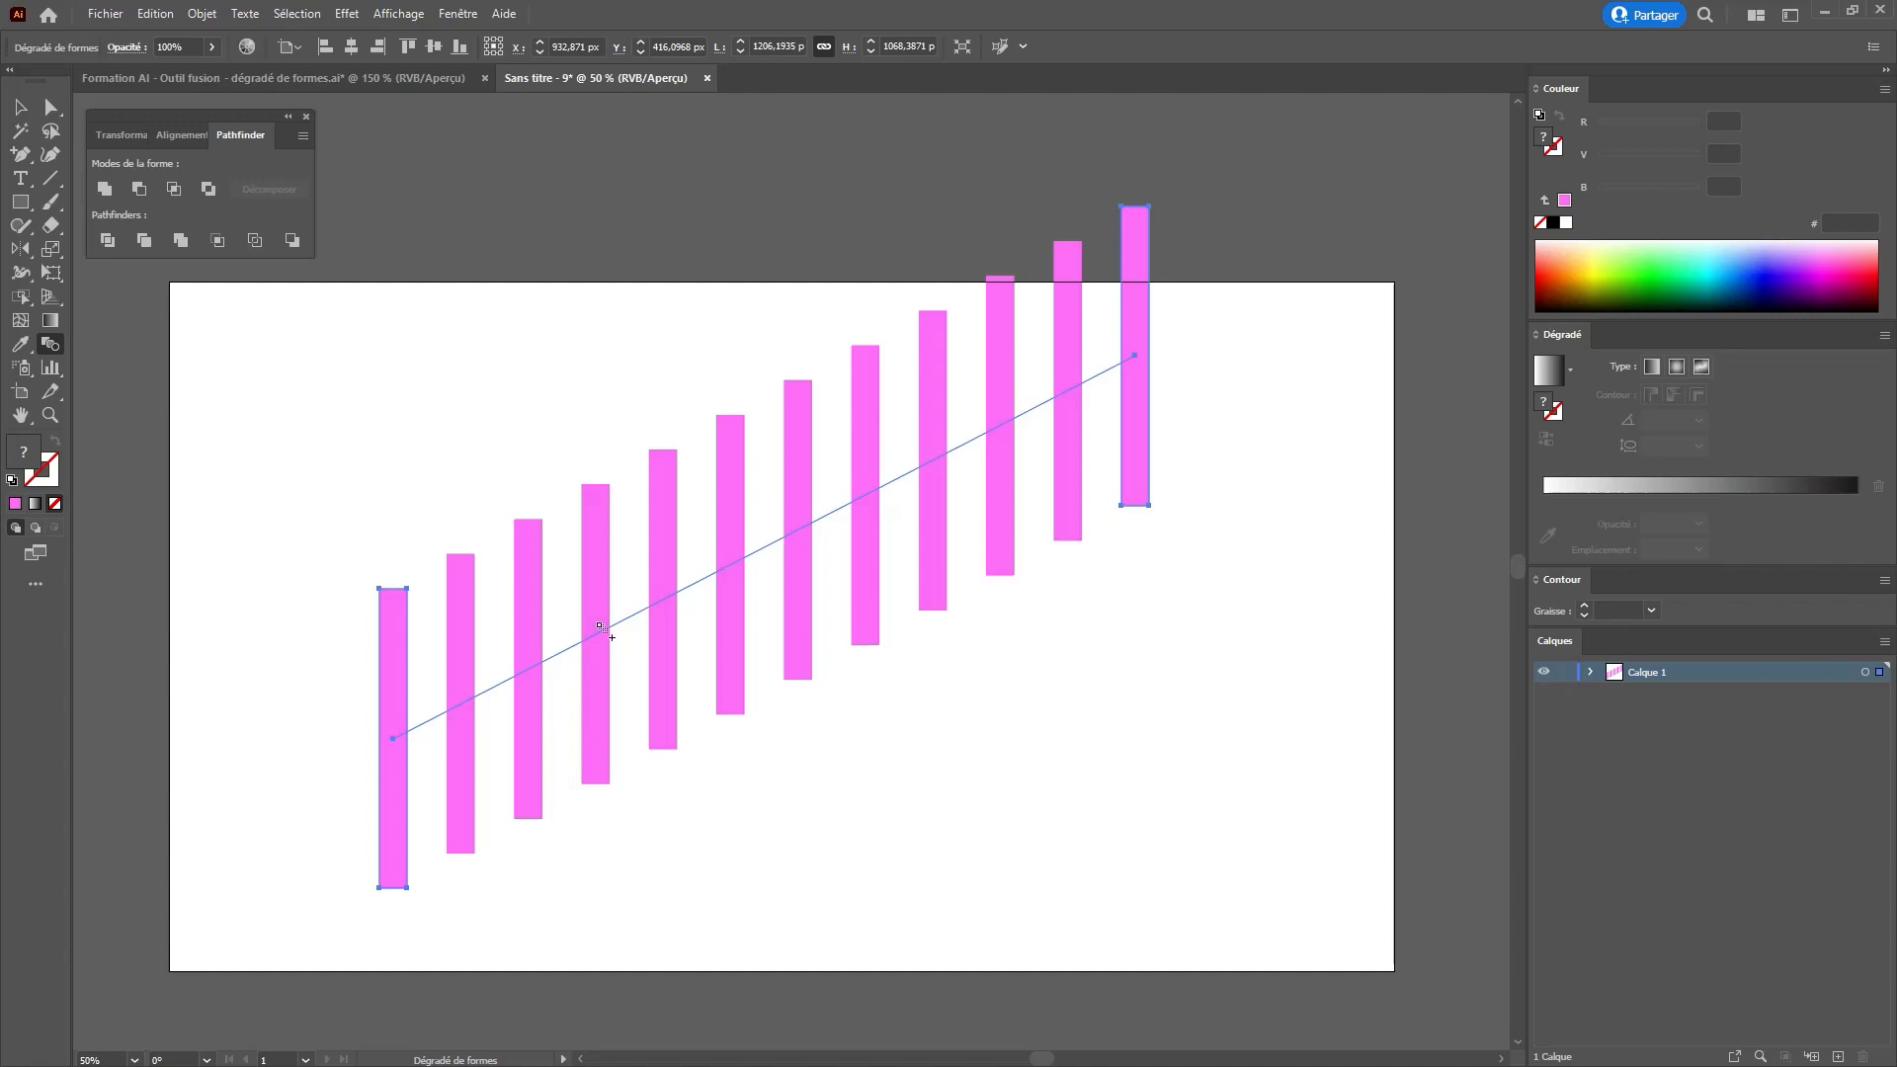
double_click(51, 348)
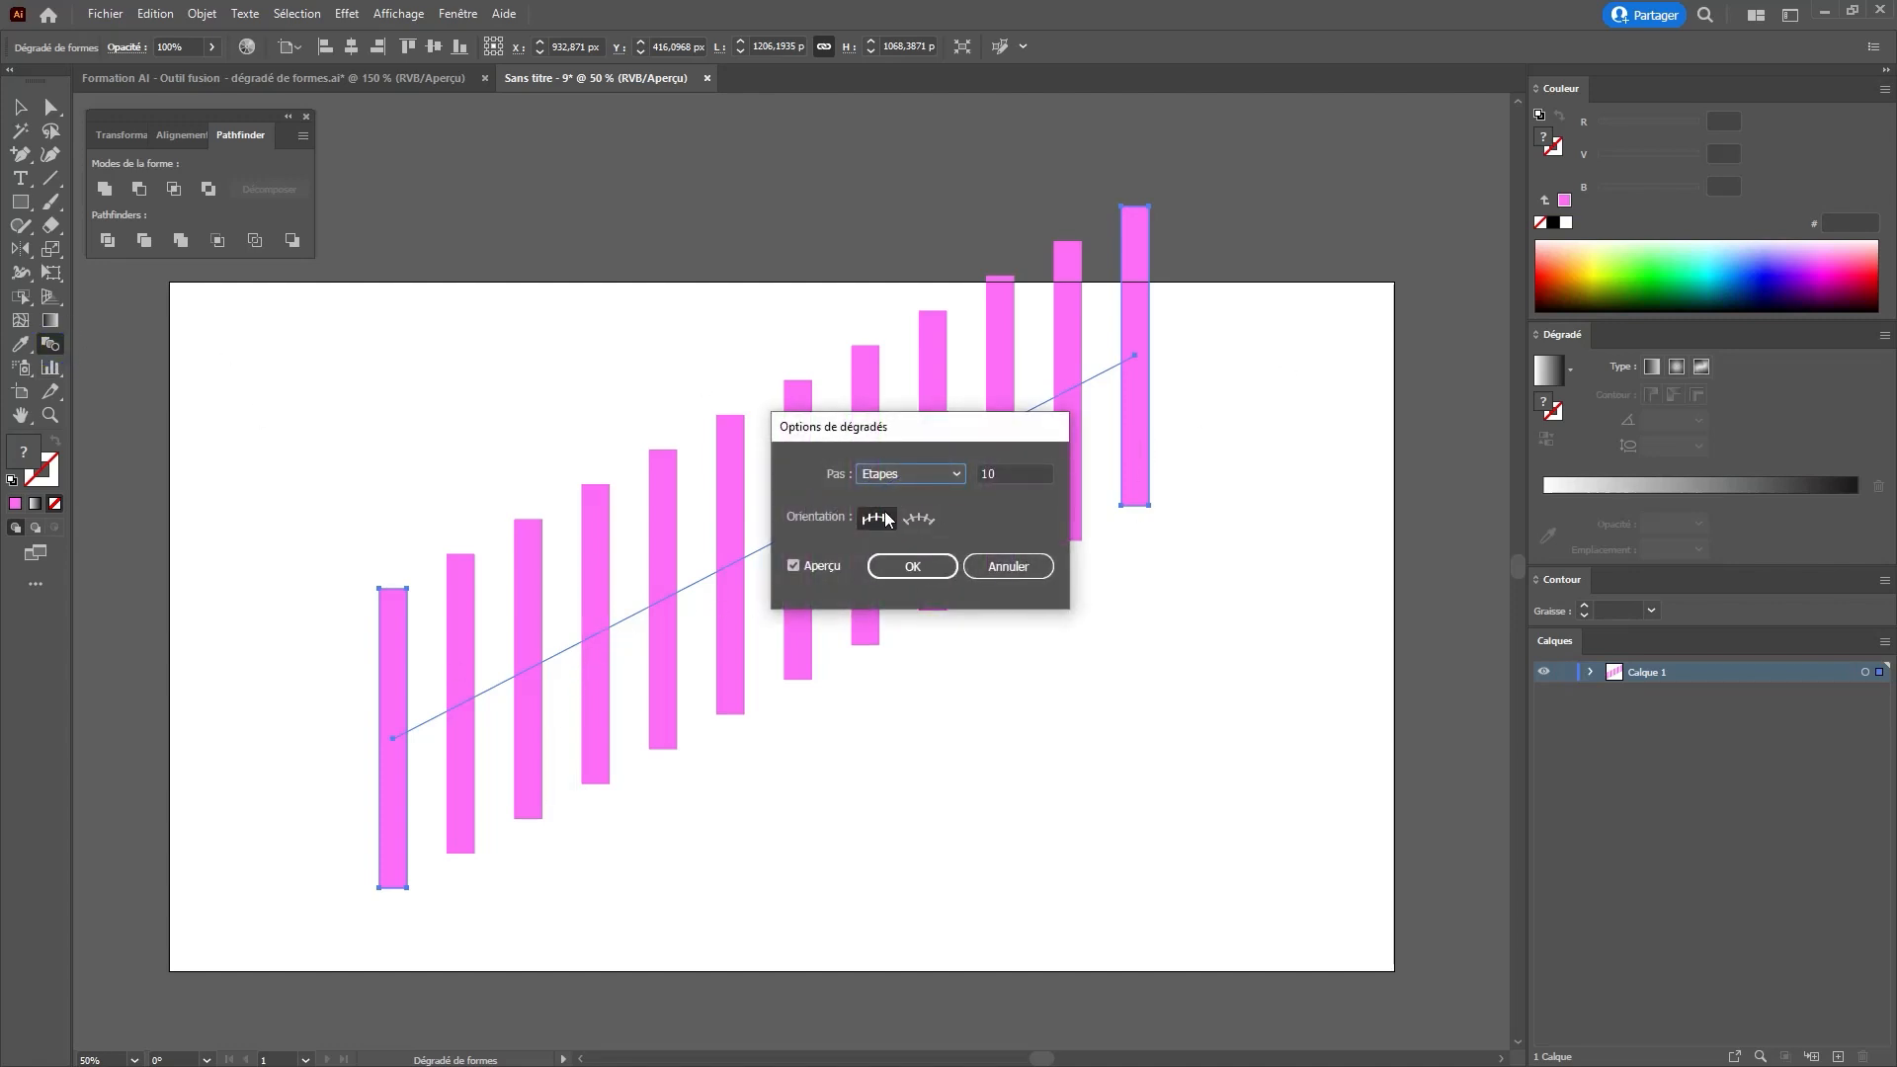
click(999, 565)
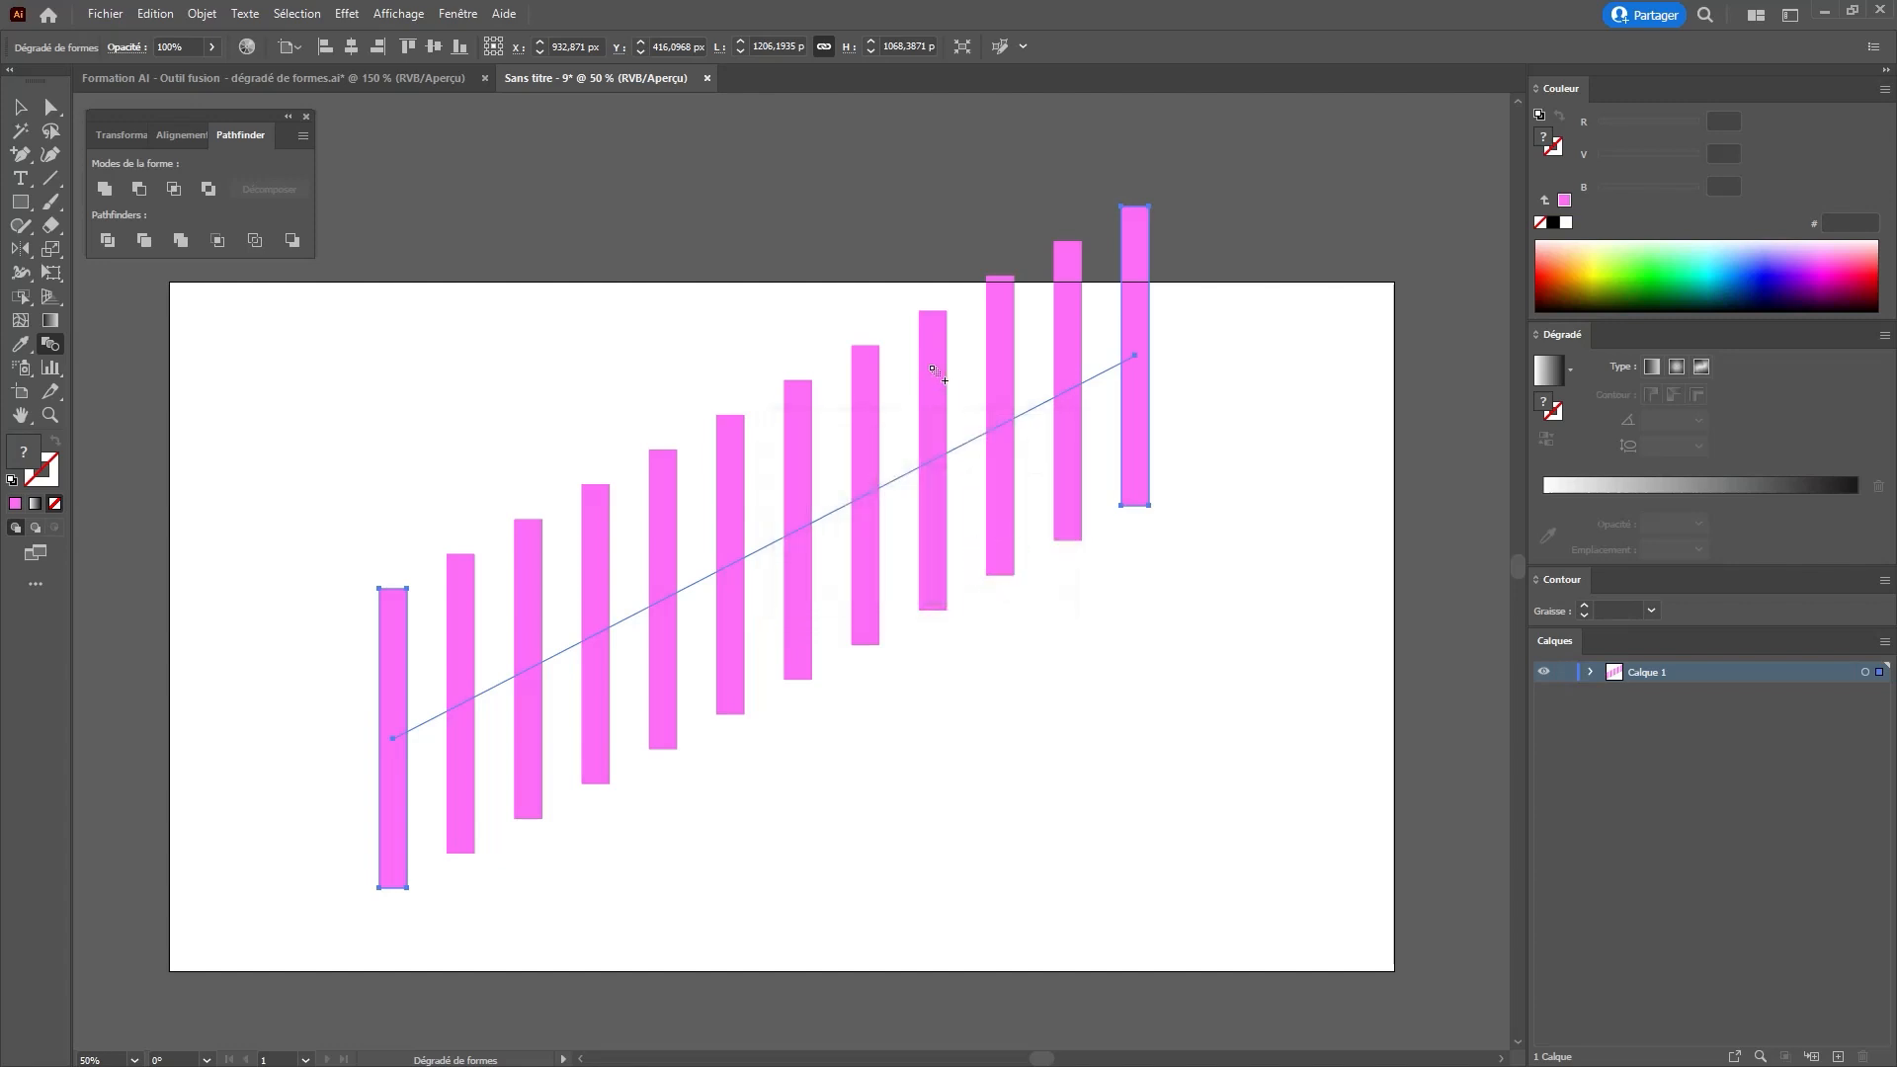
- Switch to the "Formation AI - Outil fusion - dégradé de formes.ai" document and enlarge the view of the piano's keyboard
click(364, 76)
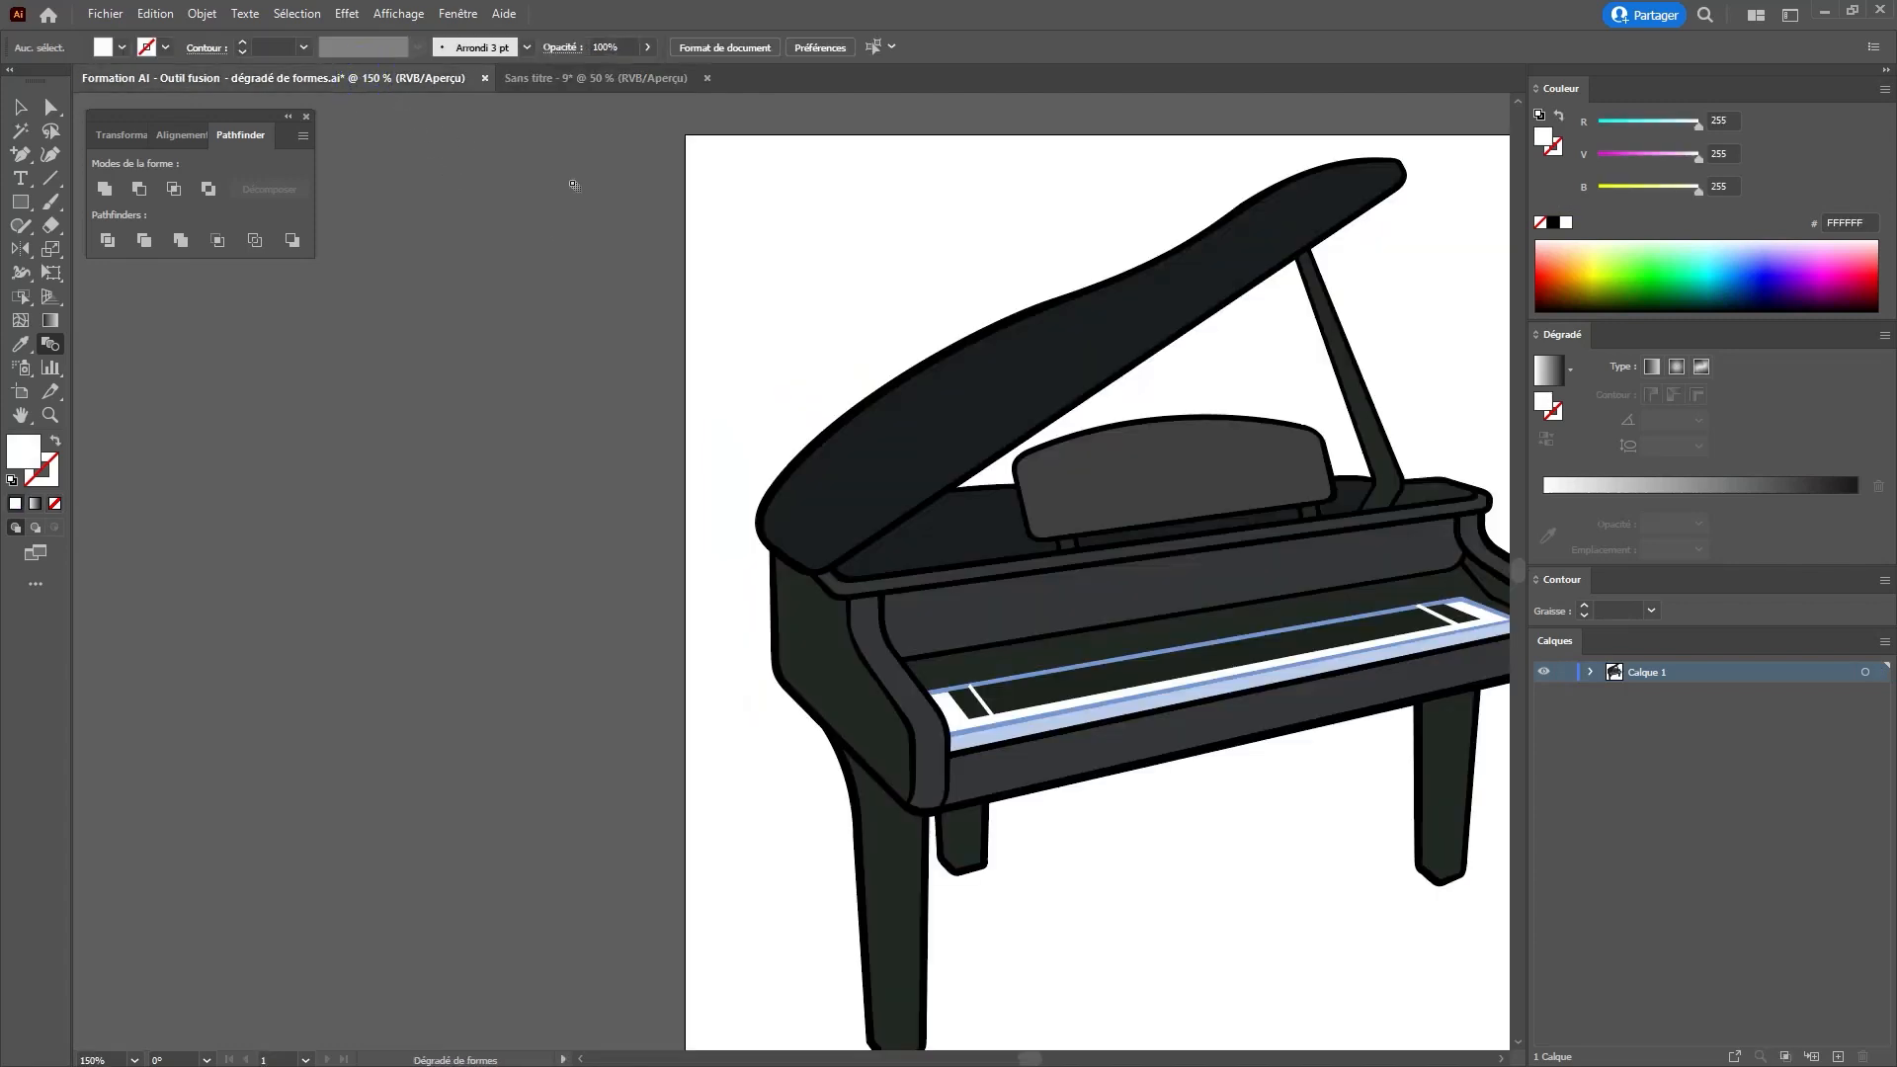
drag(1152, 491, 779, 494)
key(z)
click(776, 629)
click(765, 619)
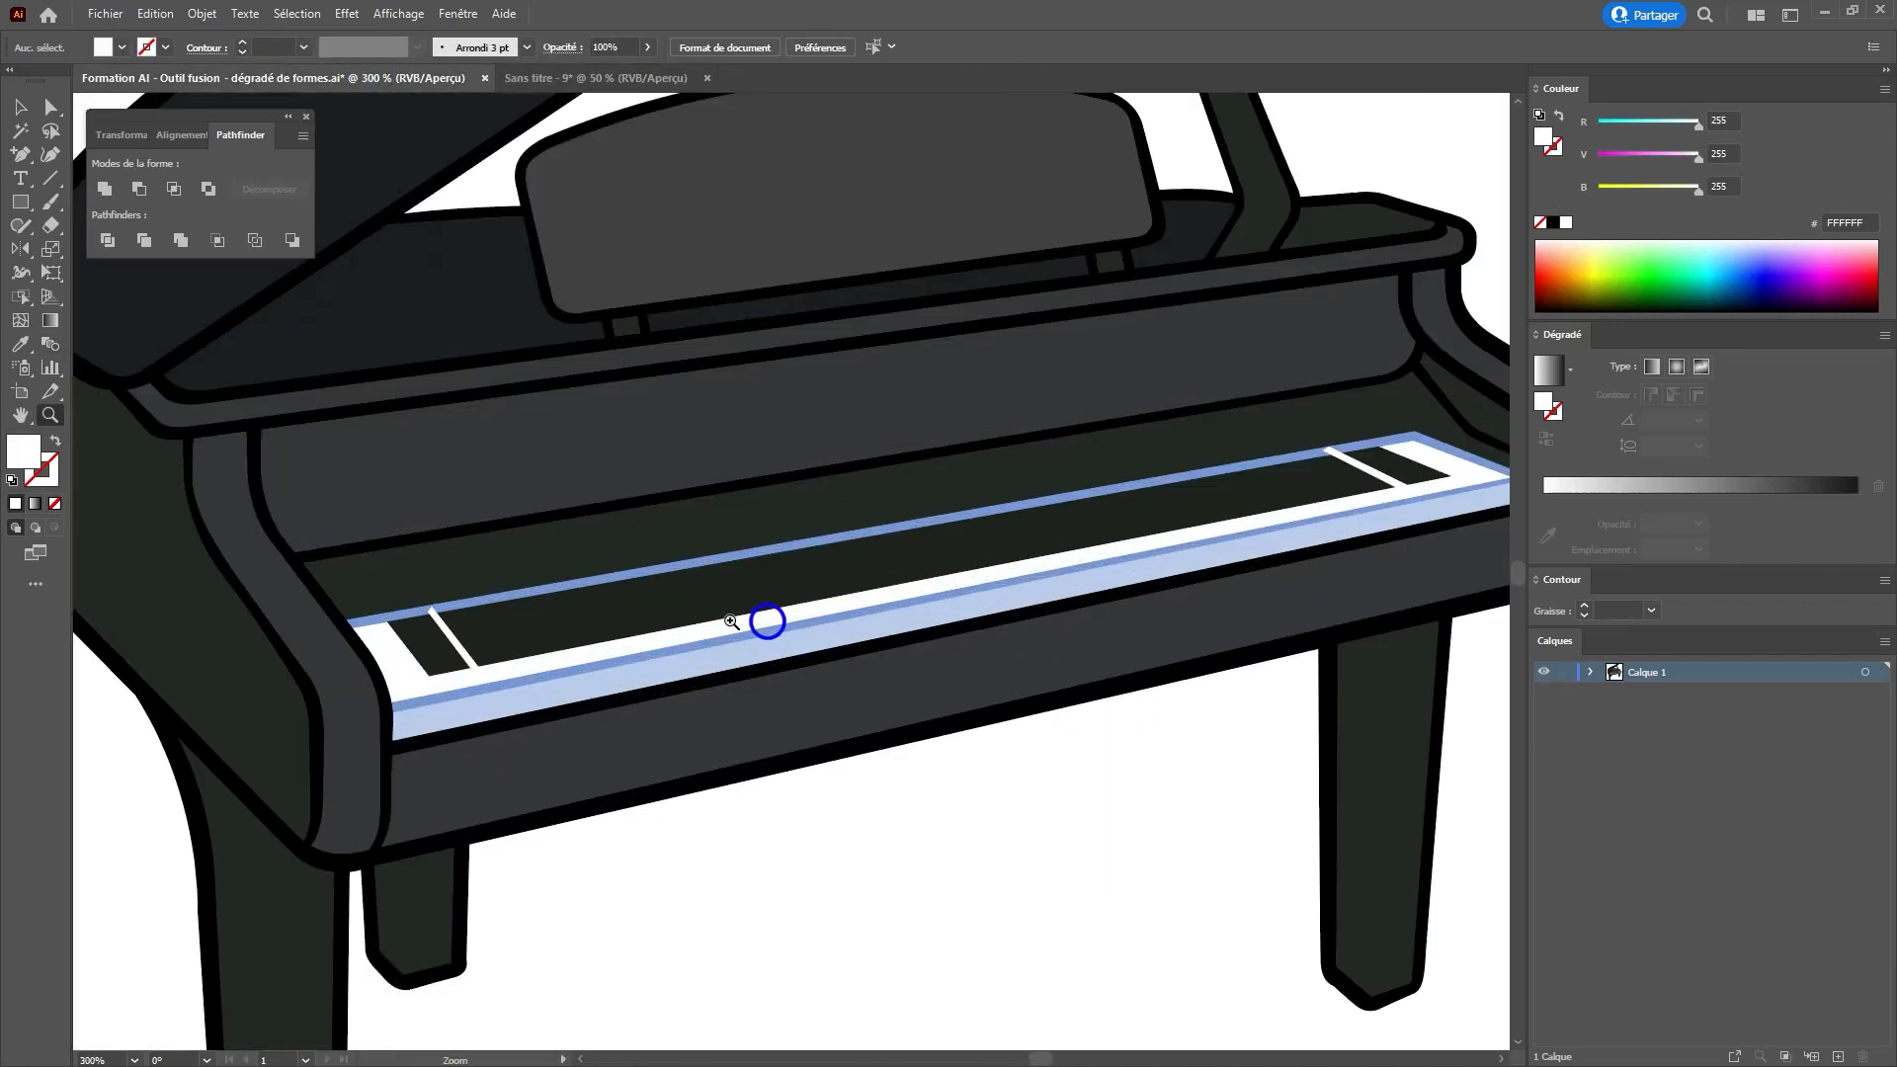
- Try moving the two white key dividers down off the keyboard, and undo the move
key(v)
click(457, 640)
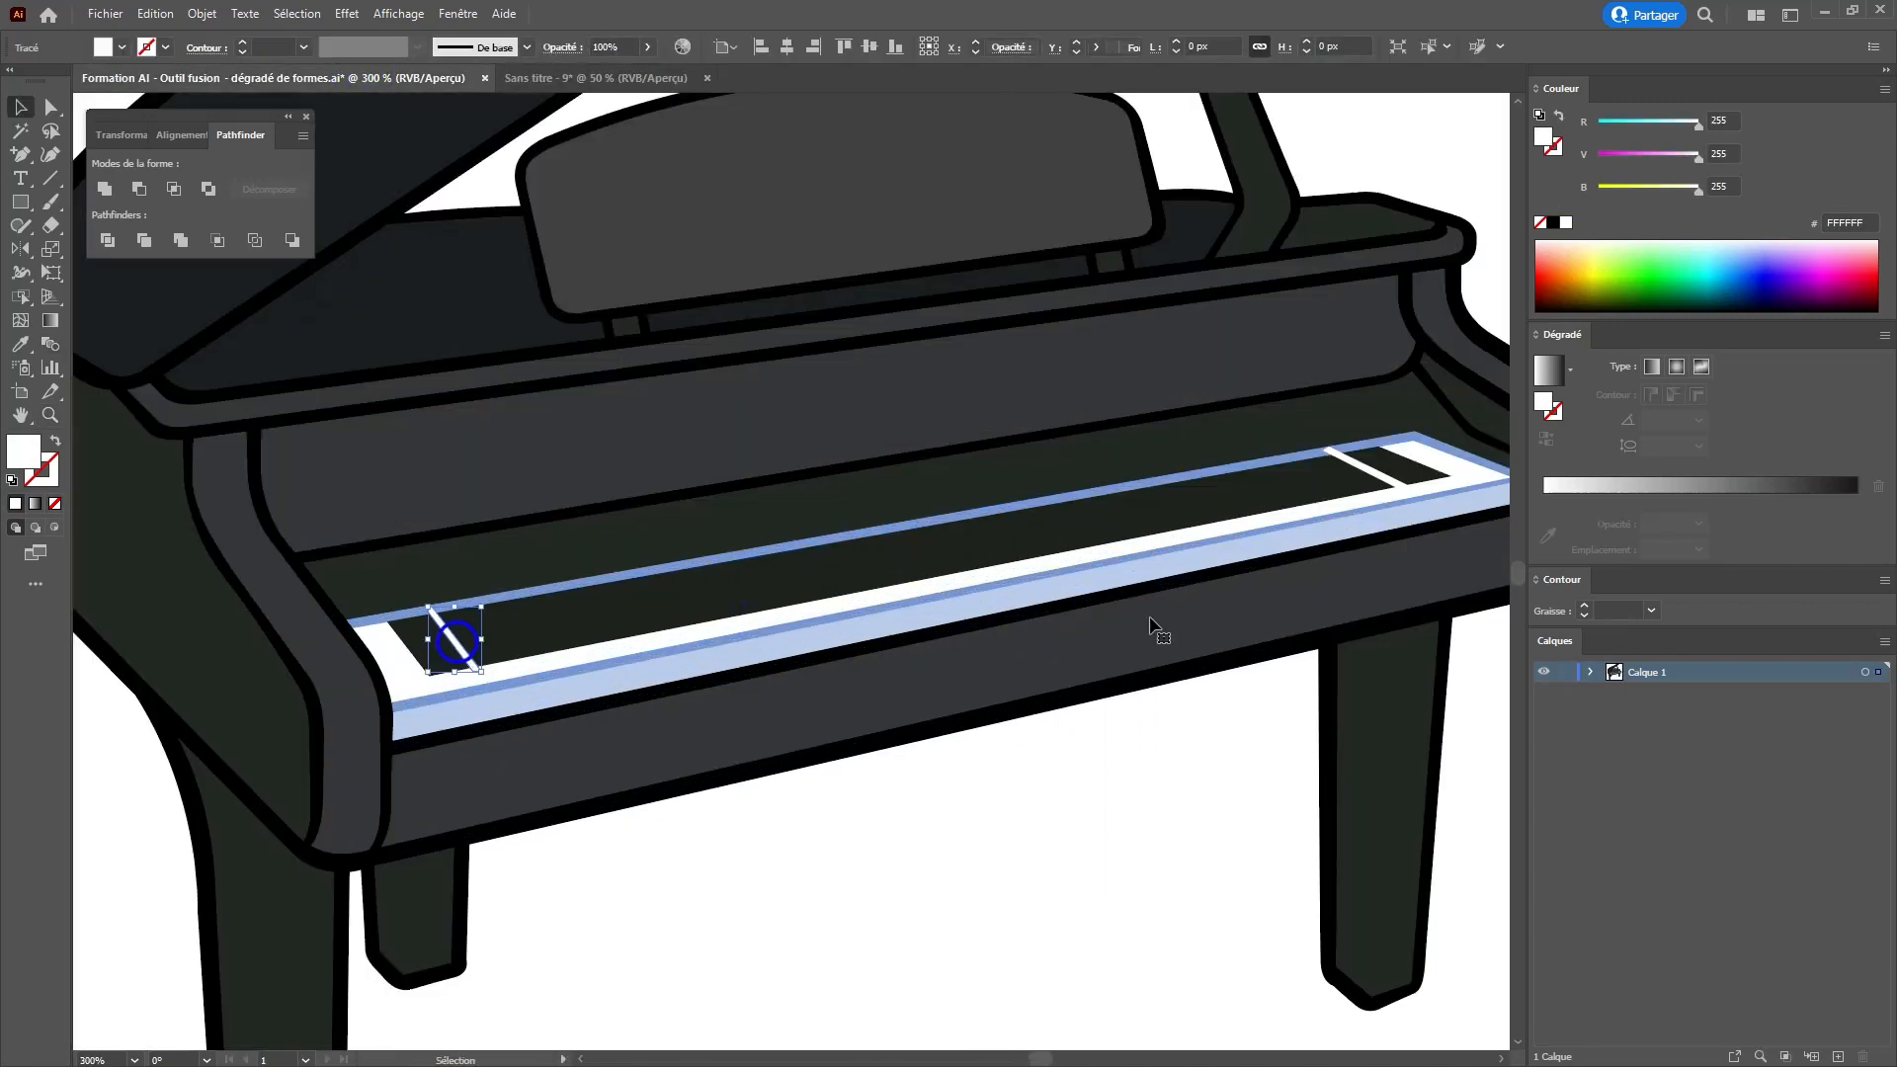
shift+click(1383, 477)
drag(1383, 477, 1428, 623)
click(1297, 509)
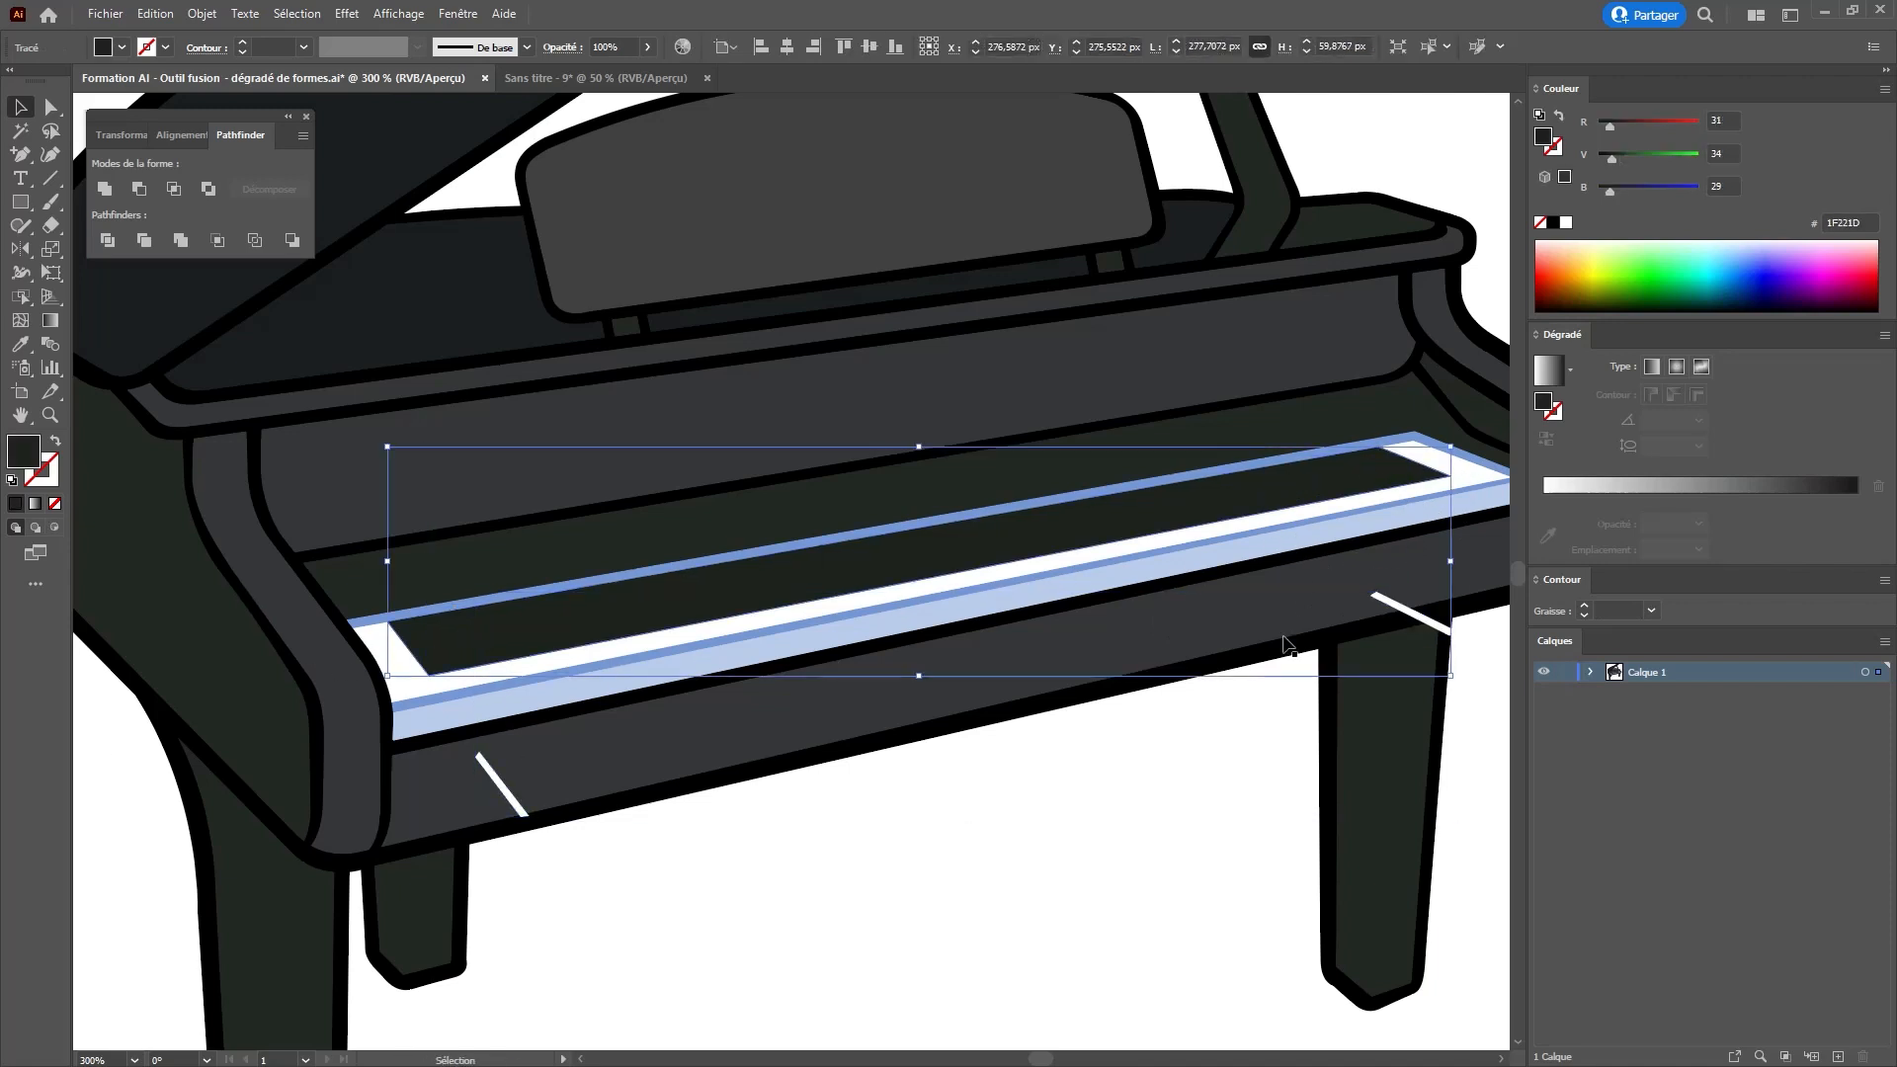
key(ctrl+z)
key(ctrl+shift+a)
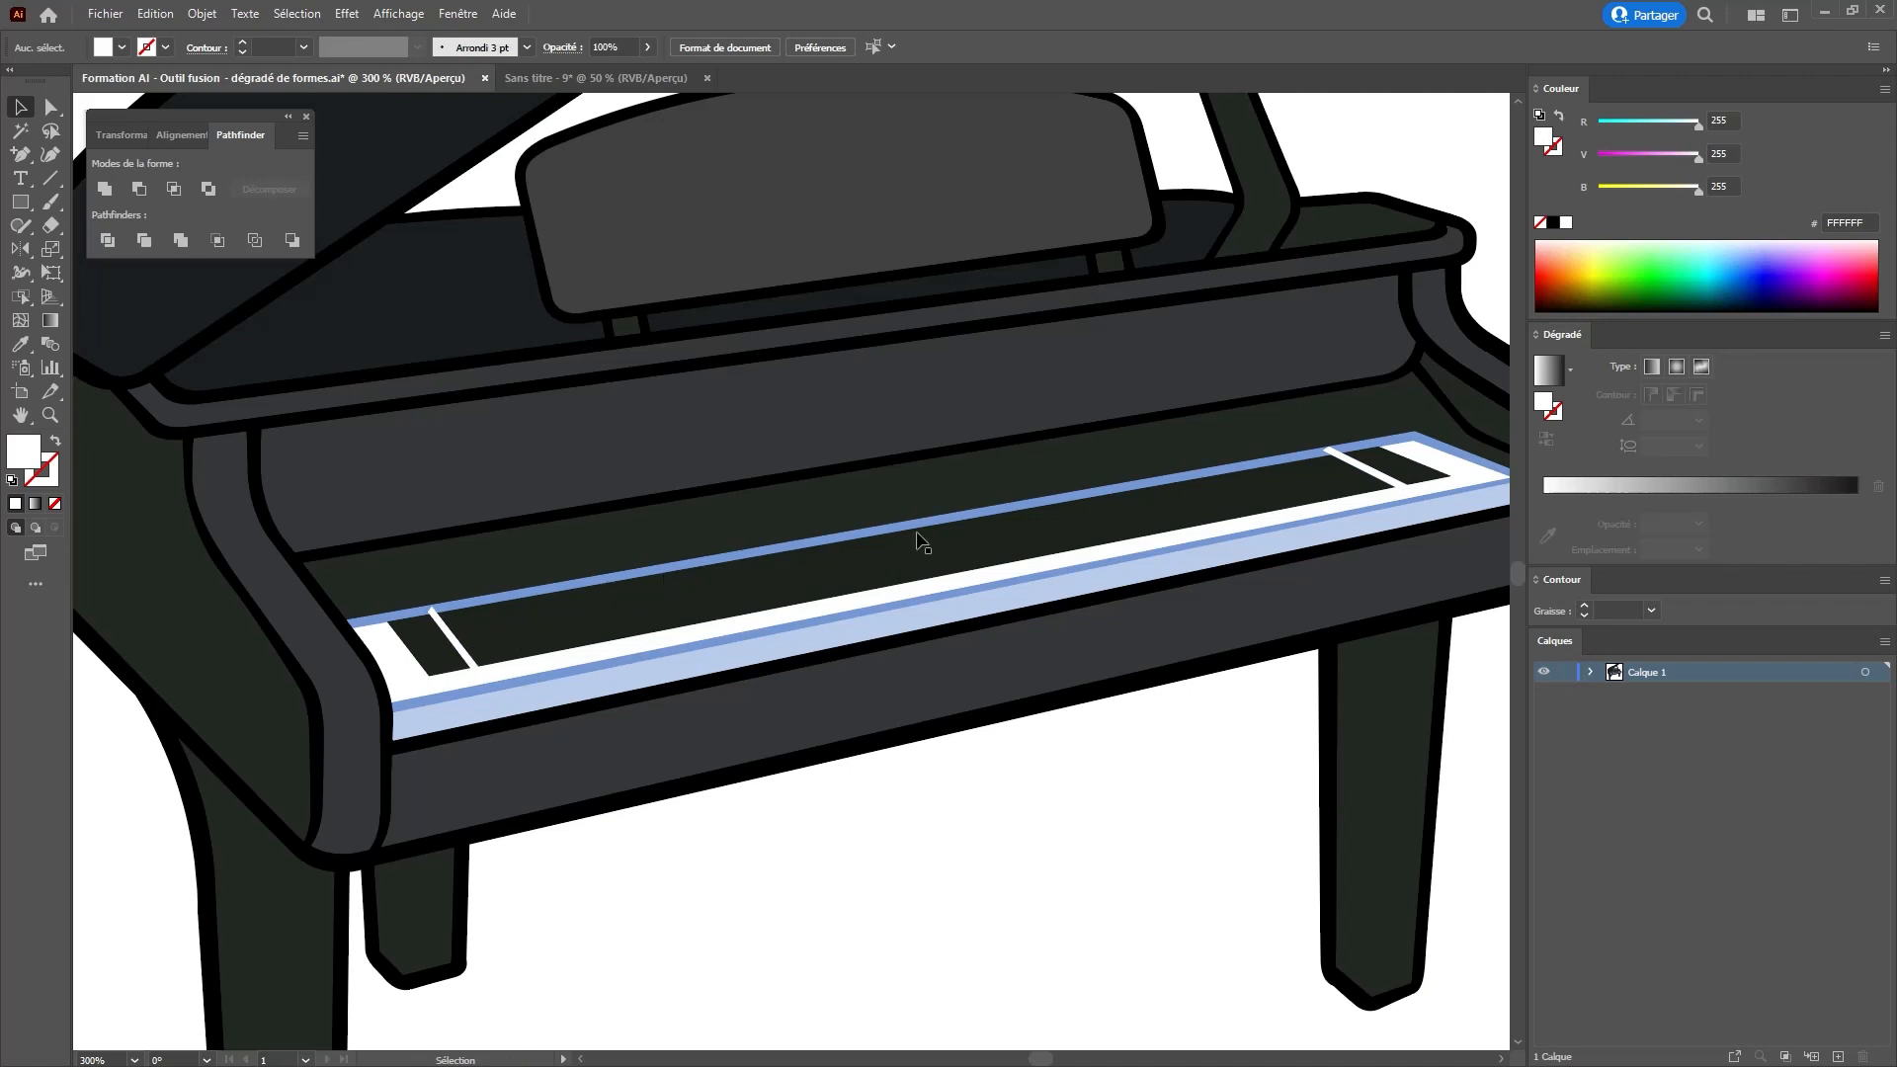
- Blend the keyboard's left and right white dividers using Specified Steps (Etapes) spacing with 30 steps and Align to Page orientation
click(447, 633)
key(z)
click(495, 616)
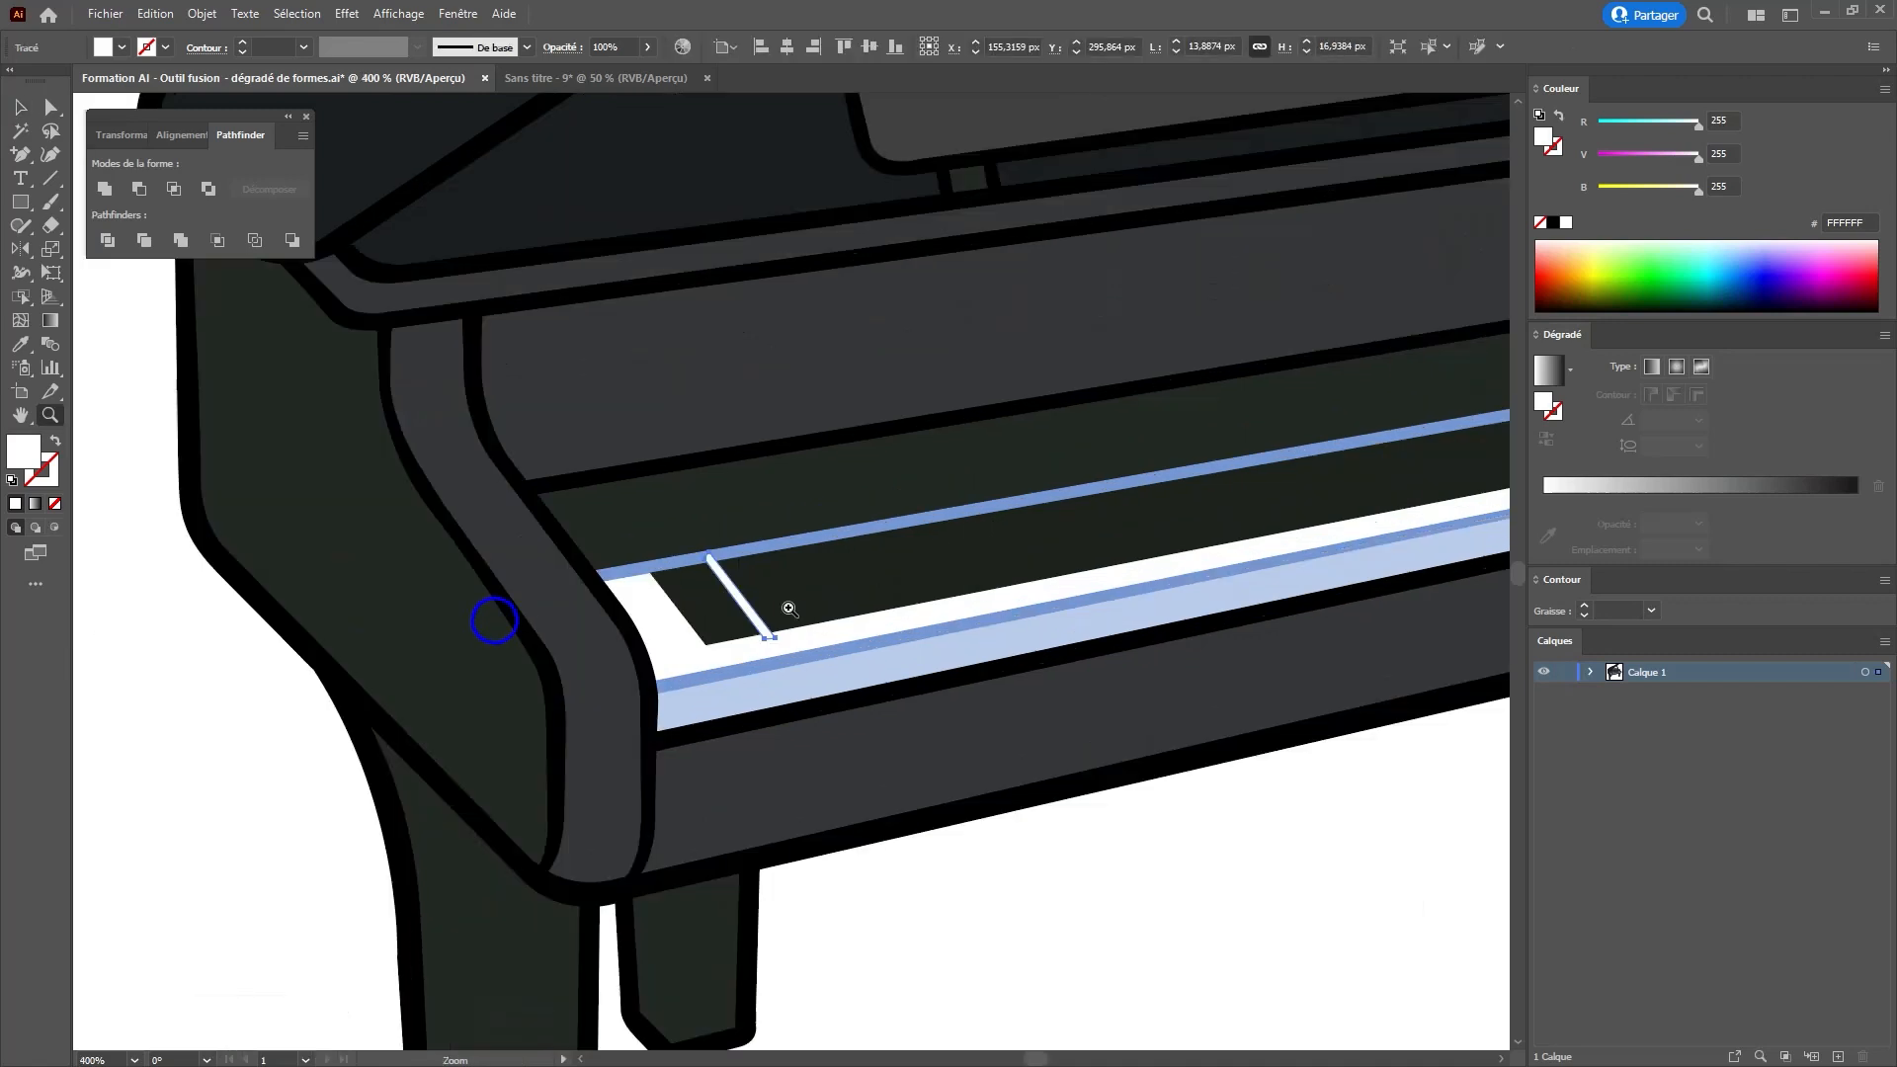
drag(790, 605, 178, 729)
key(ctrl+minus)
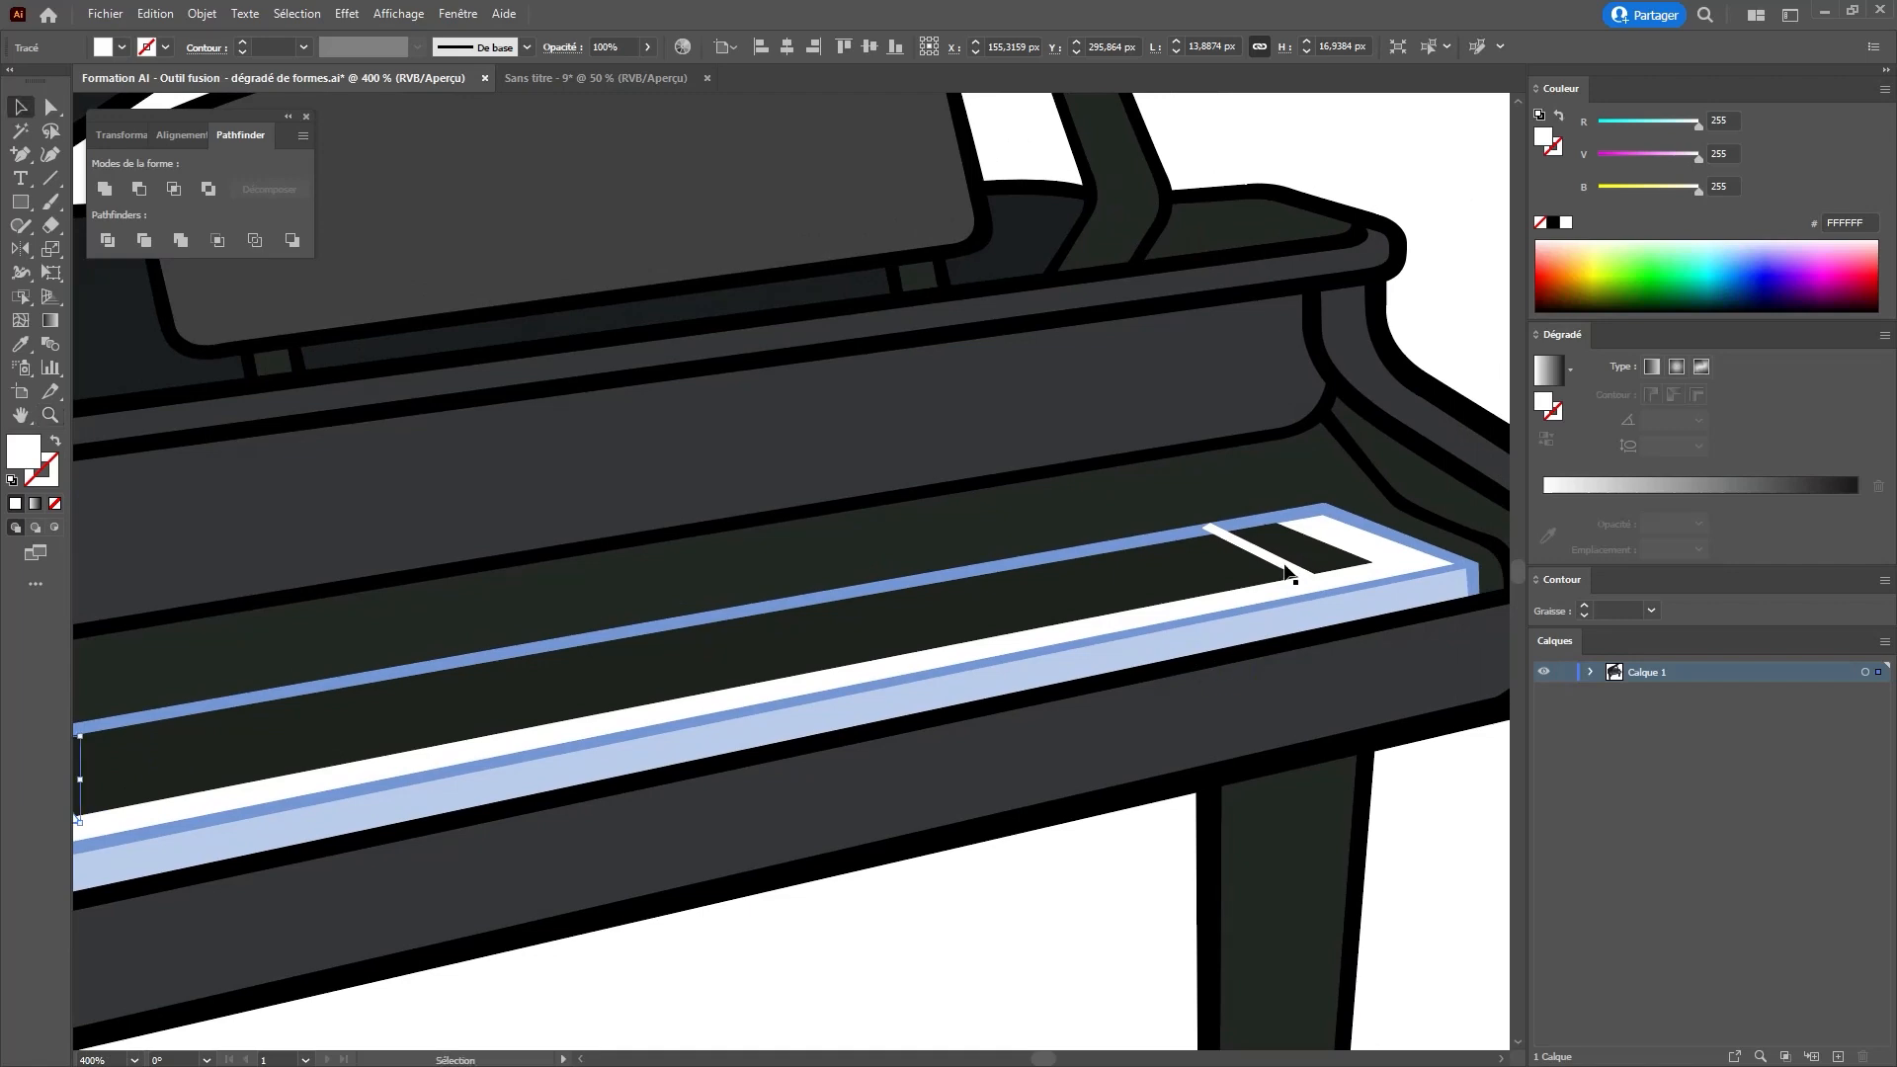
drag(848, 583, 788, 603)
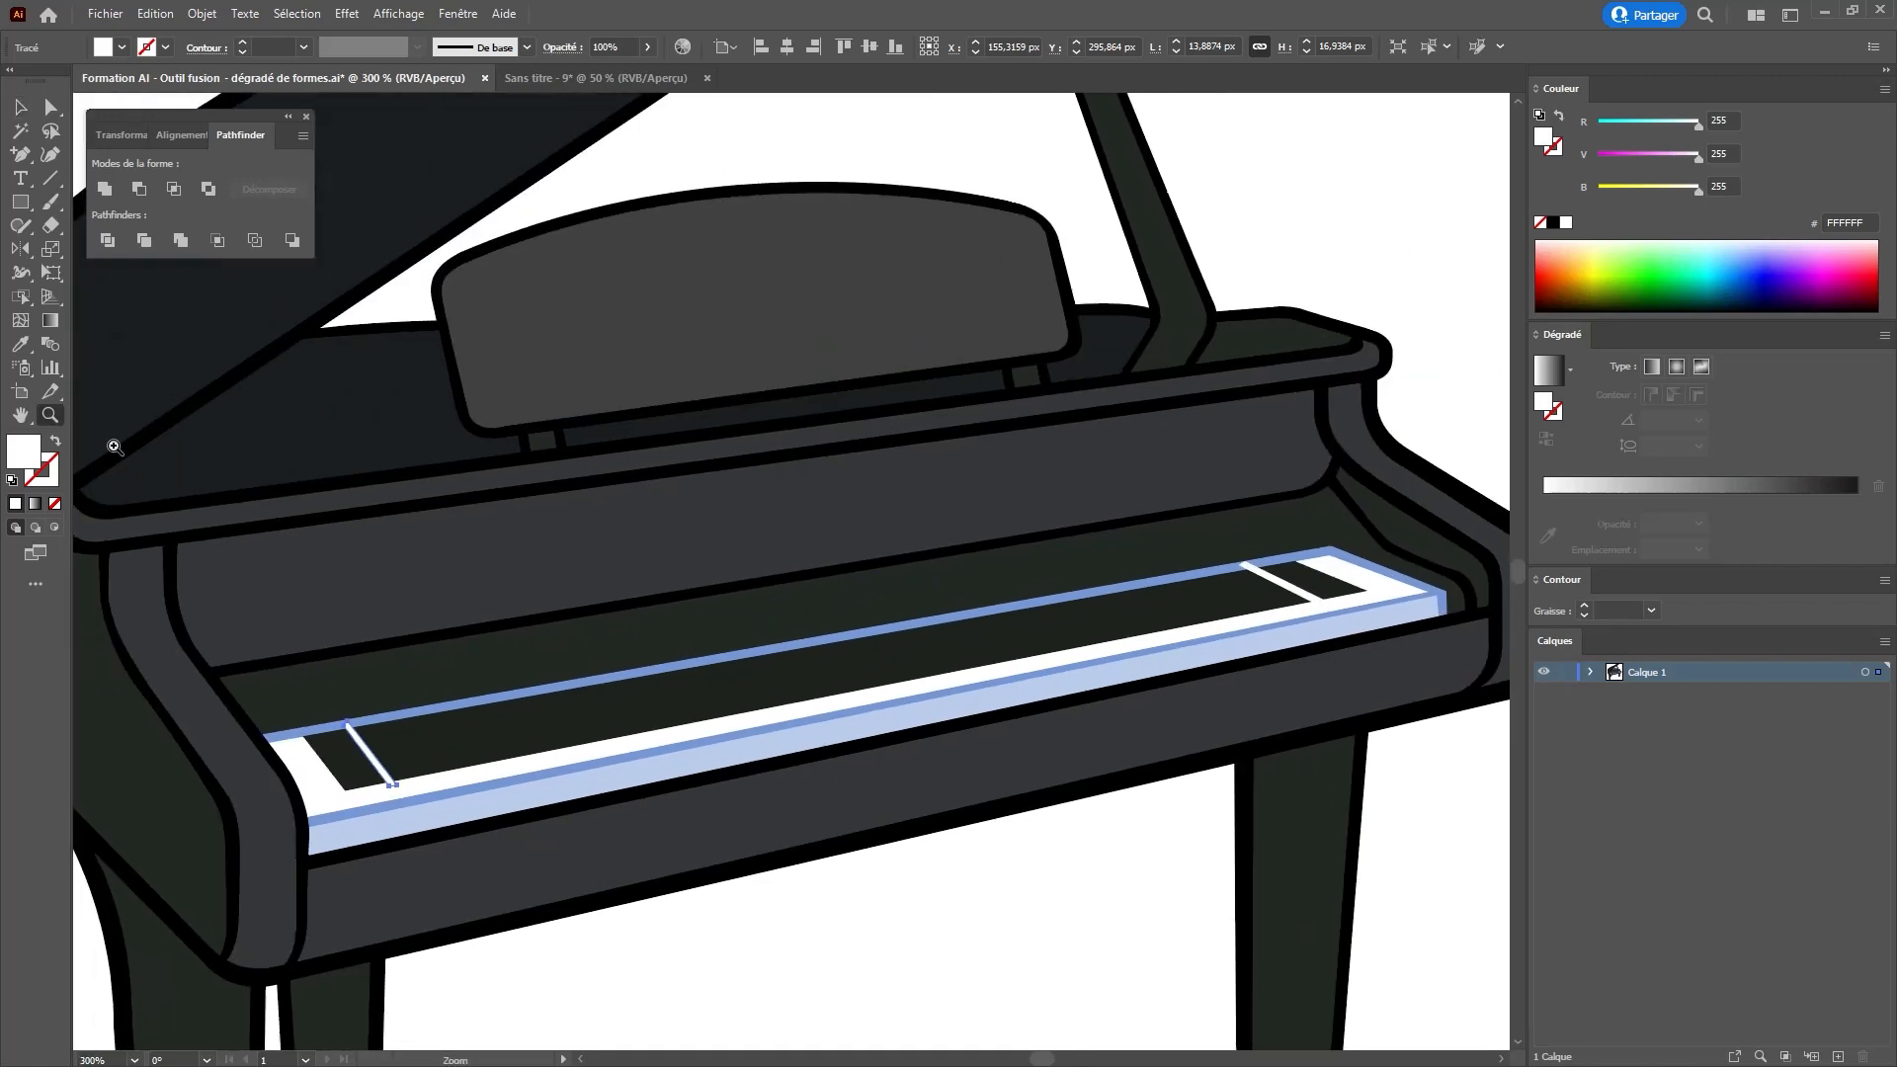
double_click(52, 344)
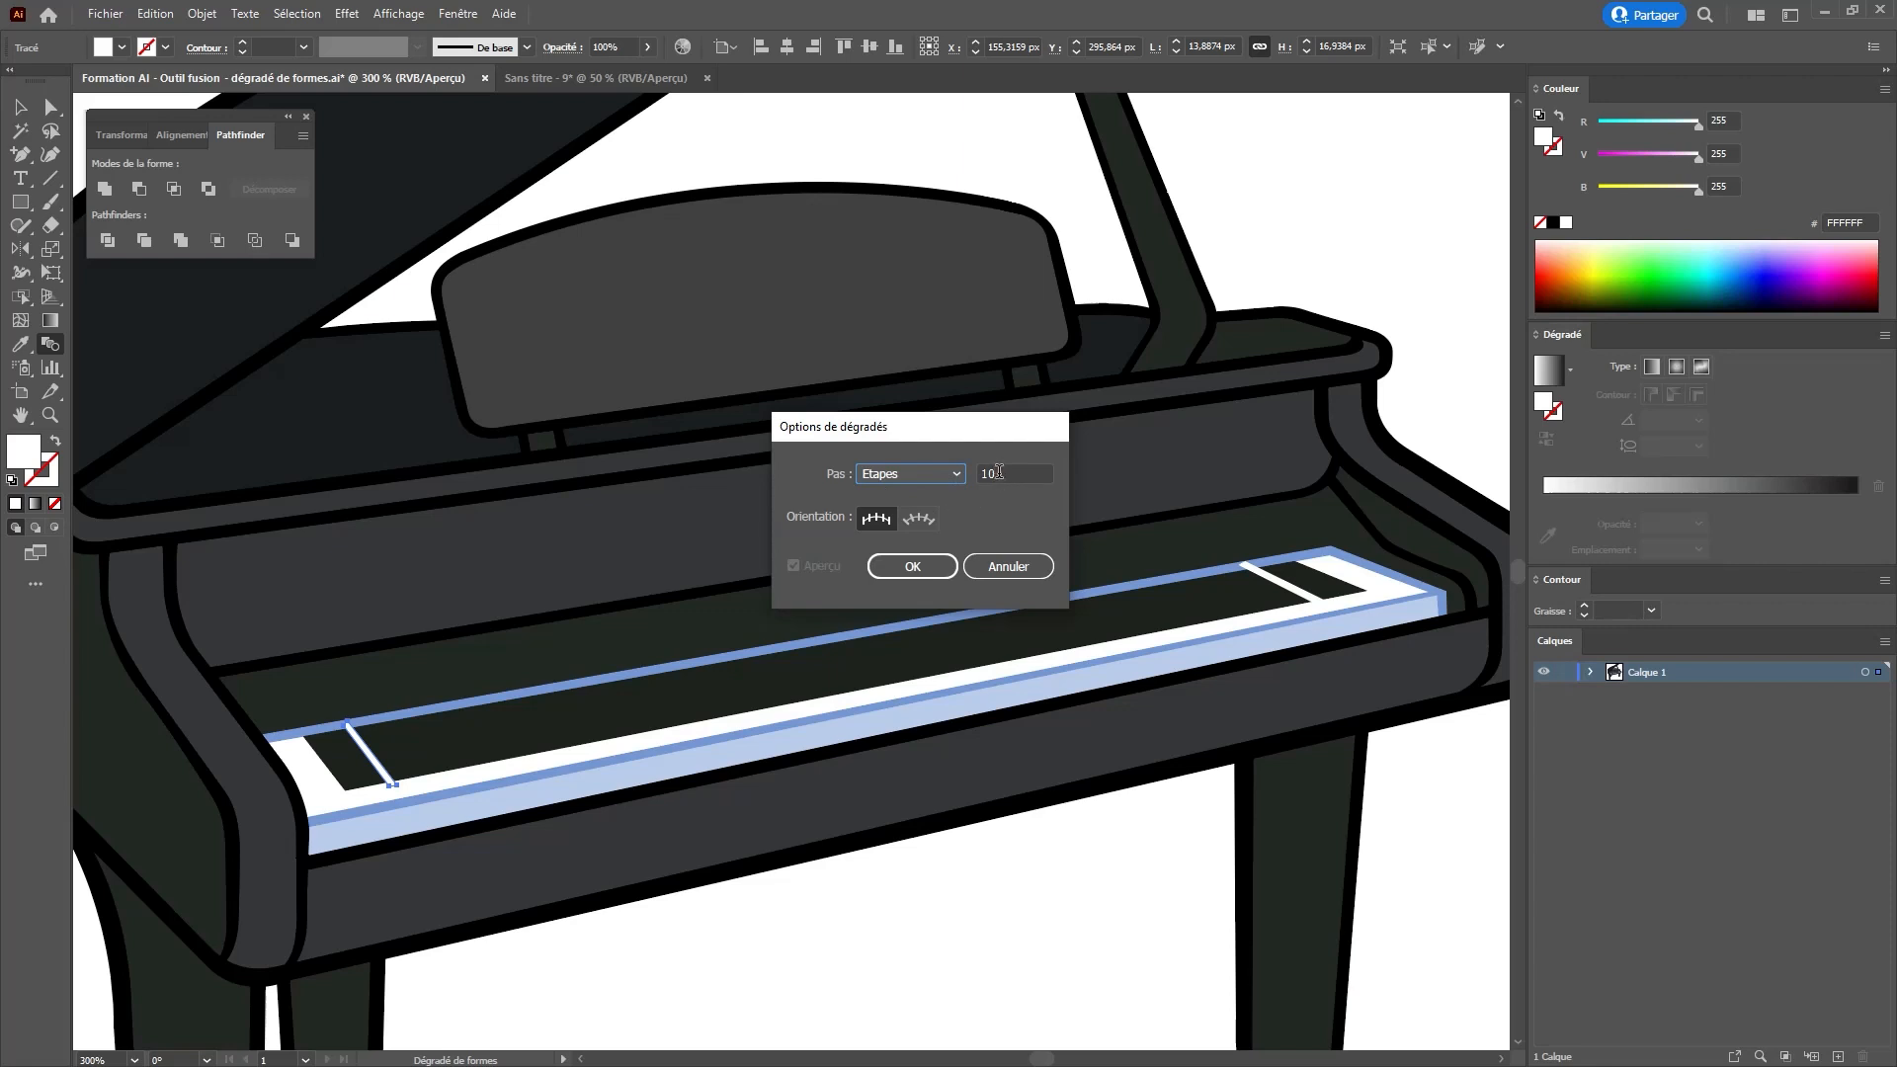
drag(999, 472, 982, 470)
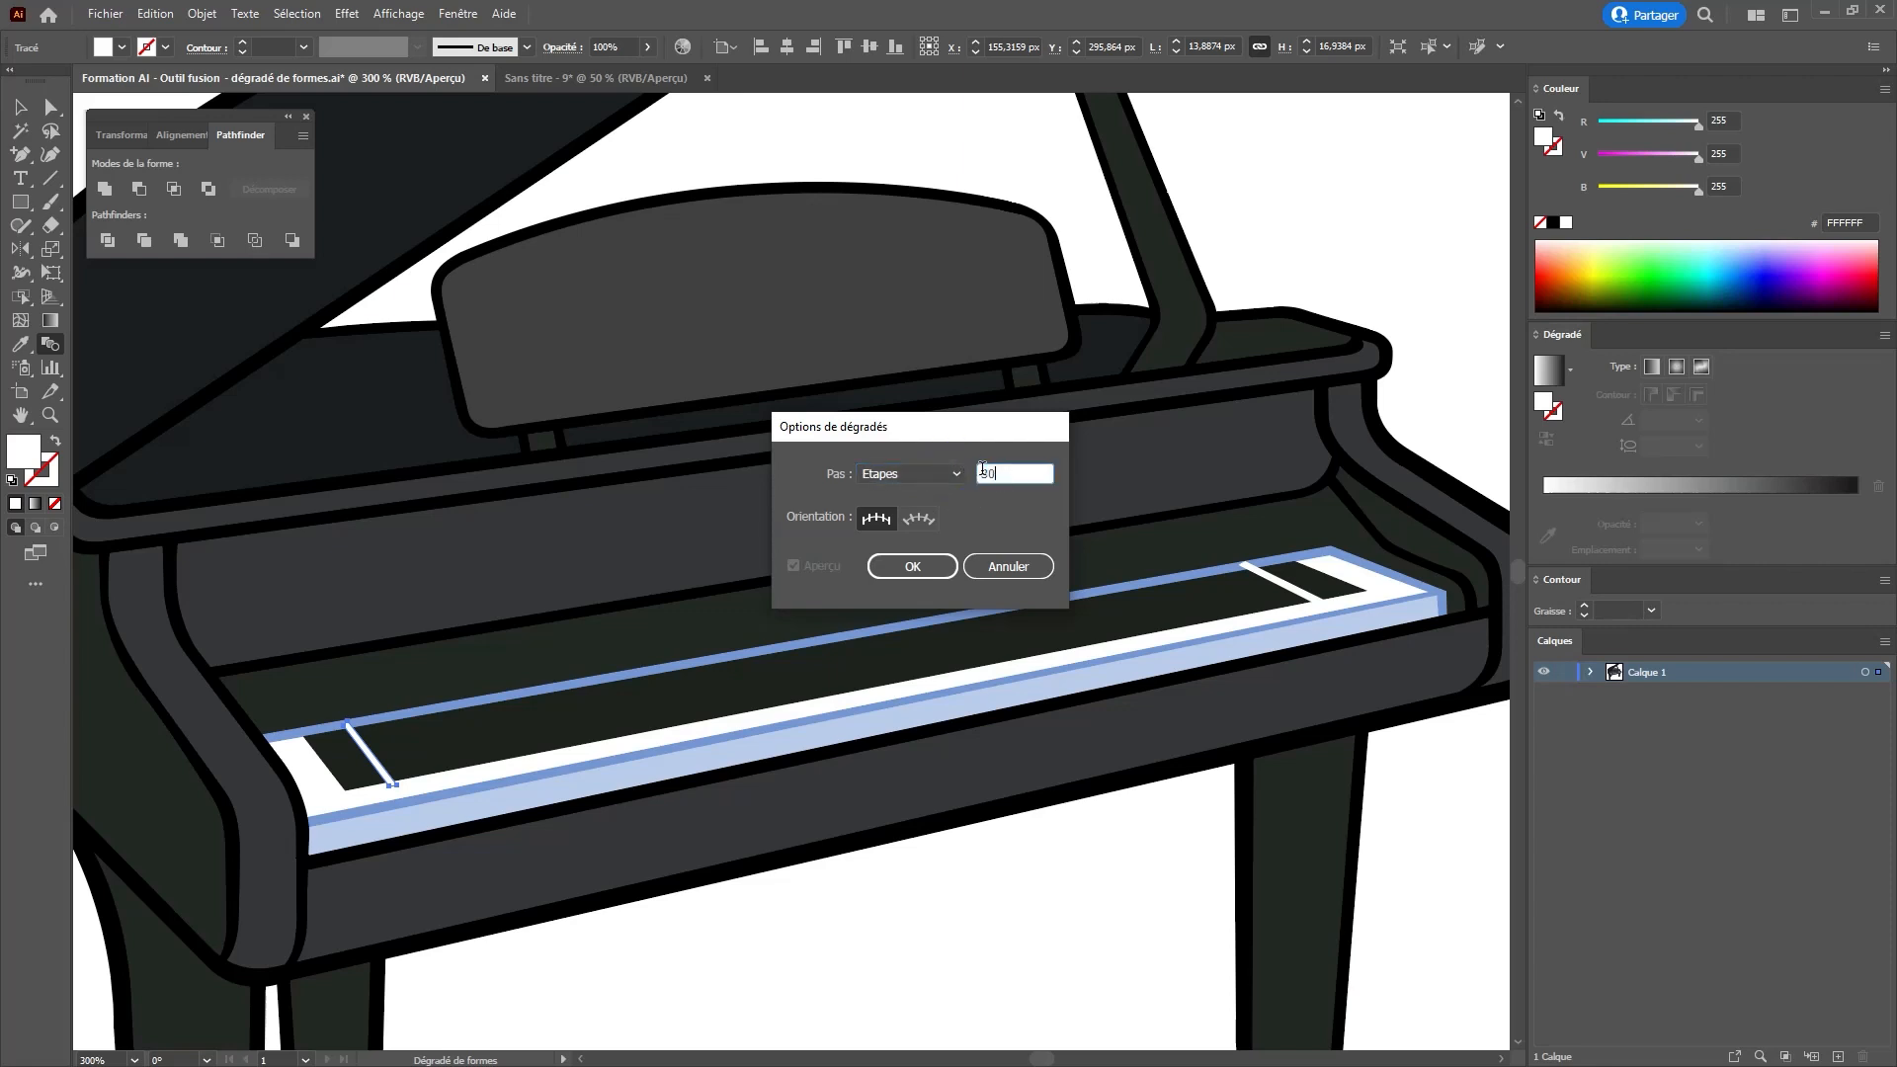
text(30)
click(912, 566)
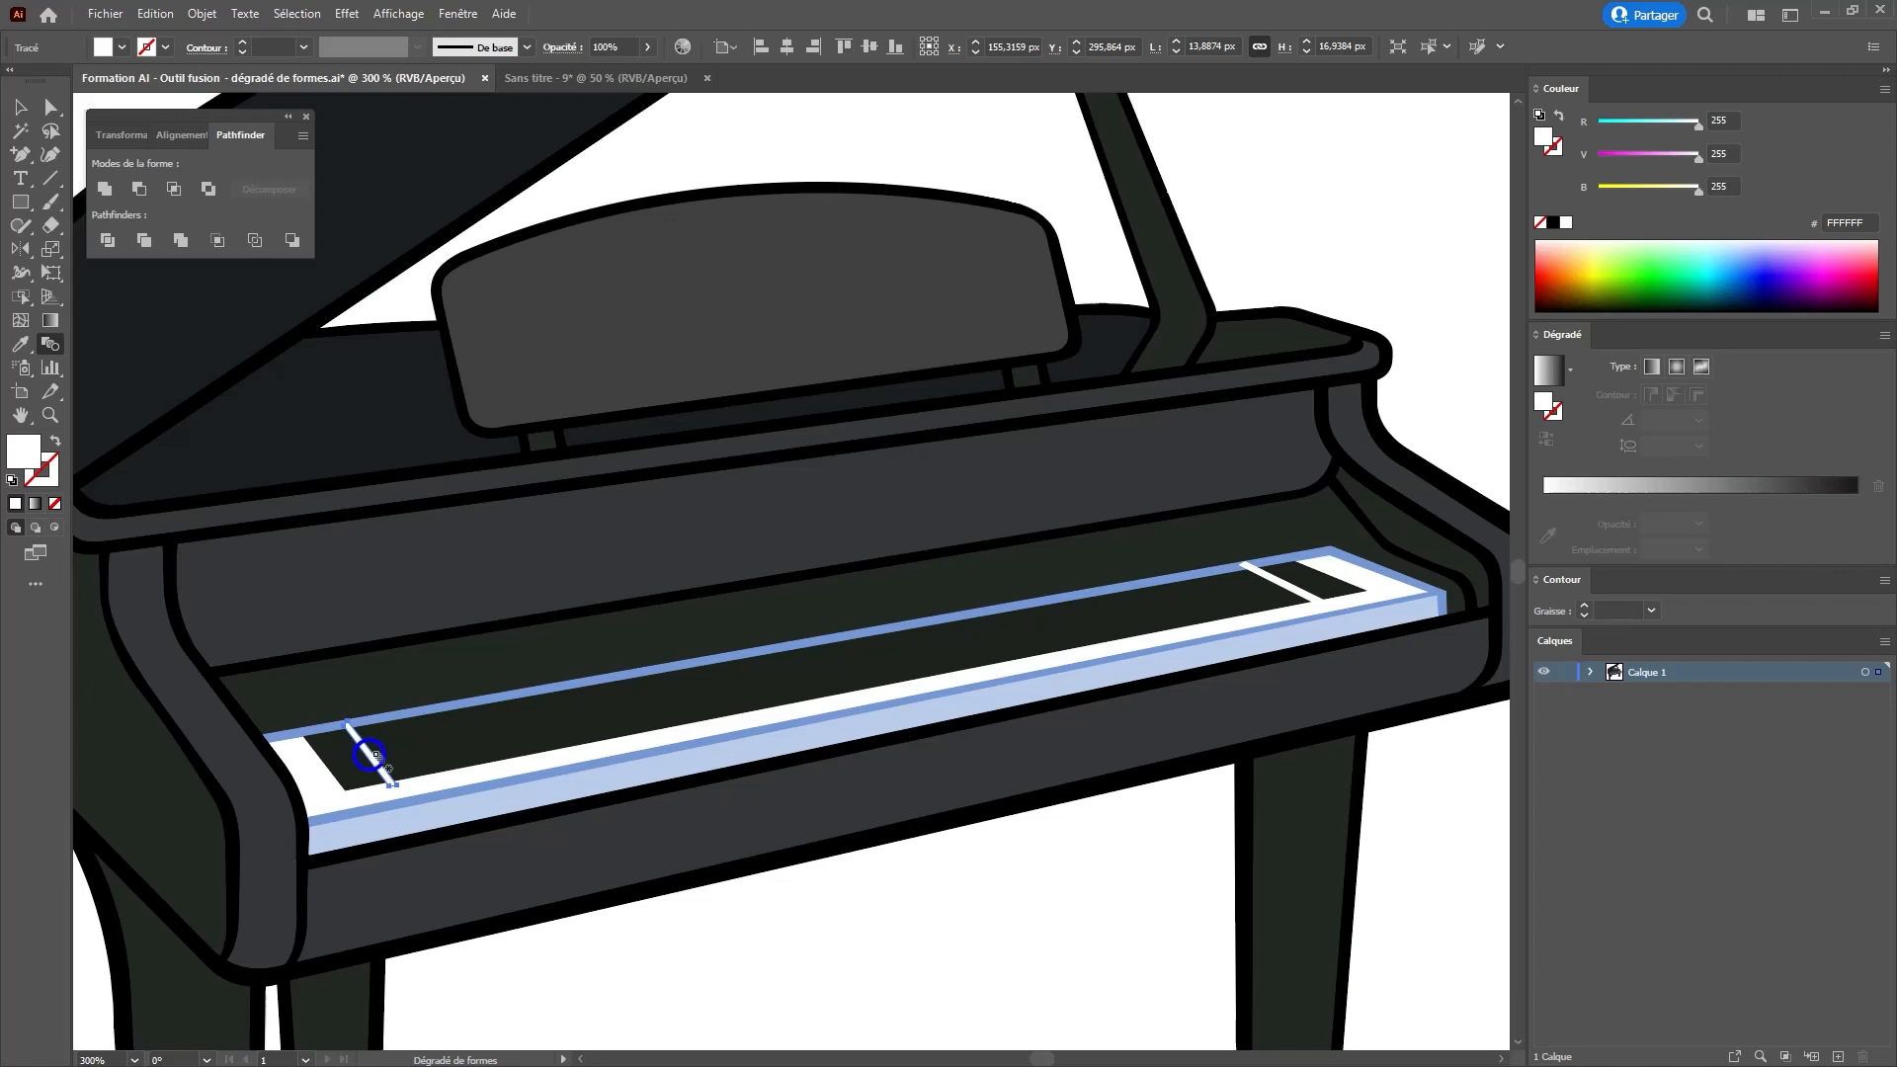
click(1292, 591)
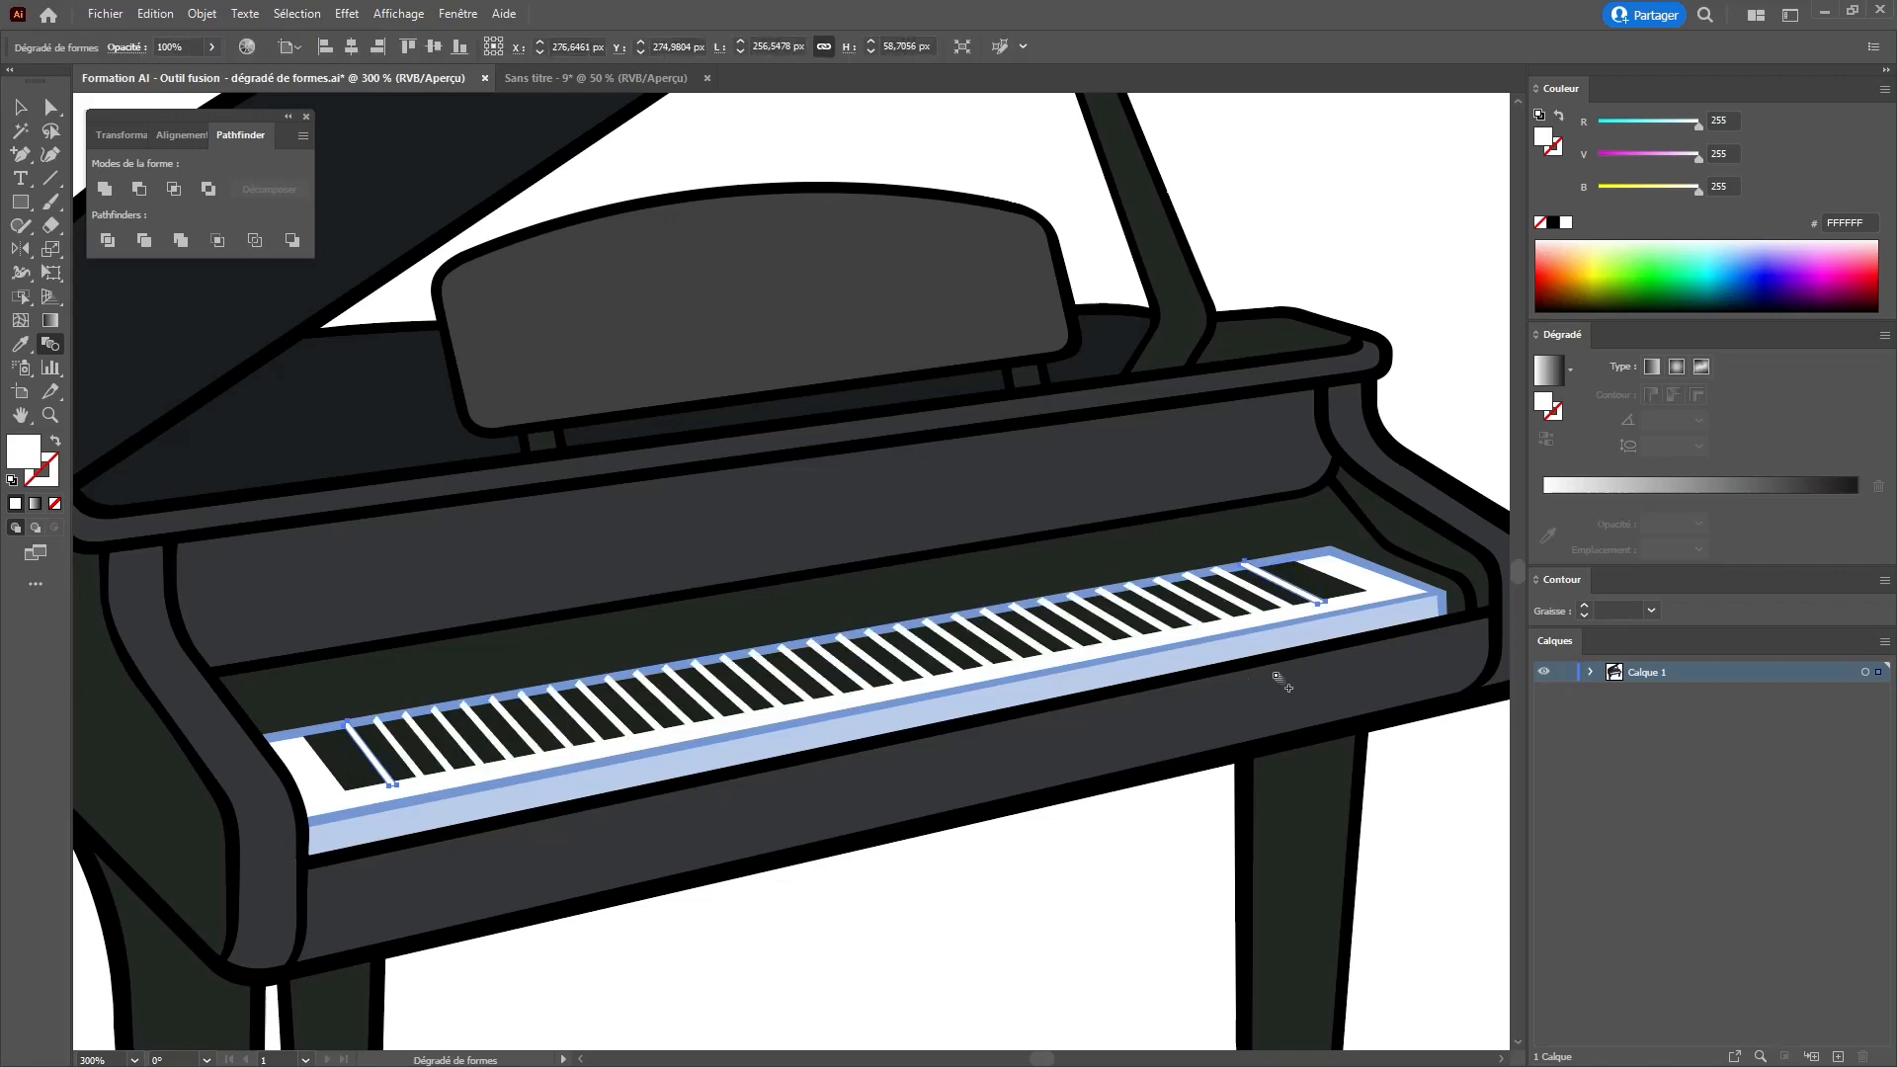
key(ctrl+minus)
key(ctrl+minus)
key(ctrl+plus)
key(ctrl+plus)
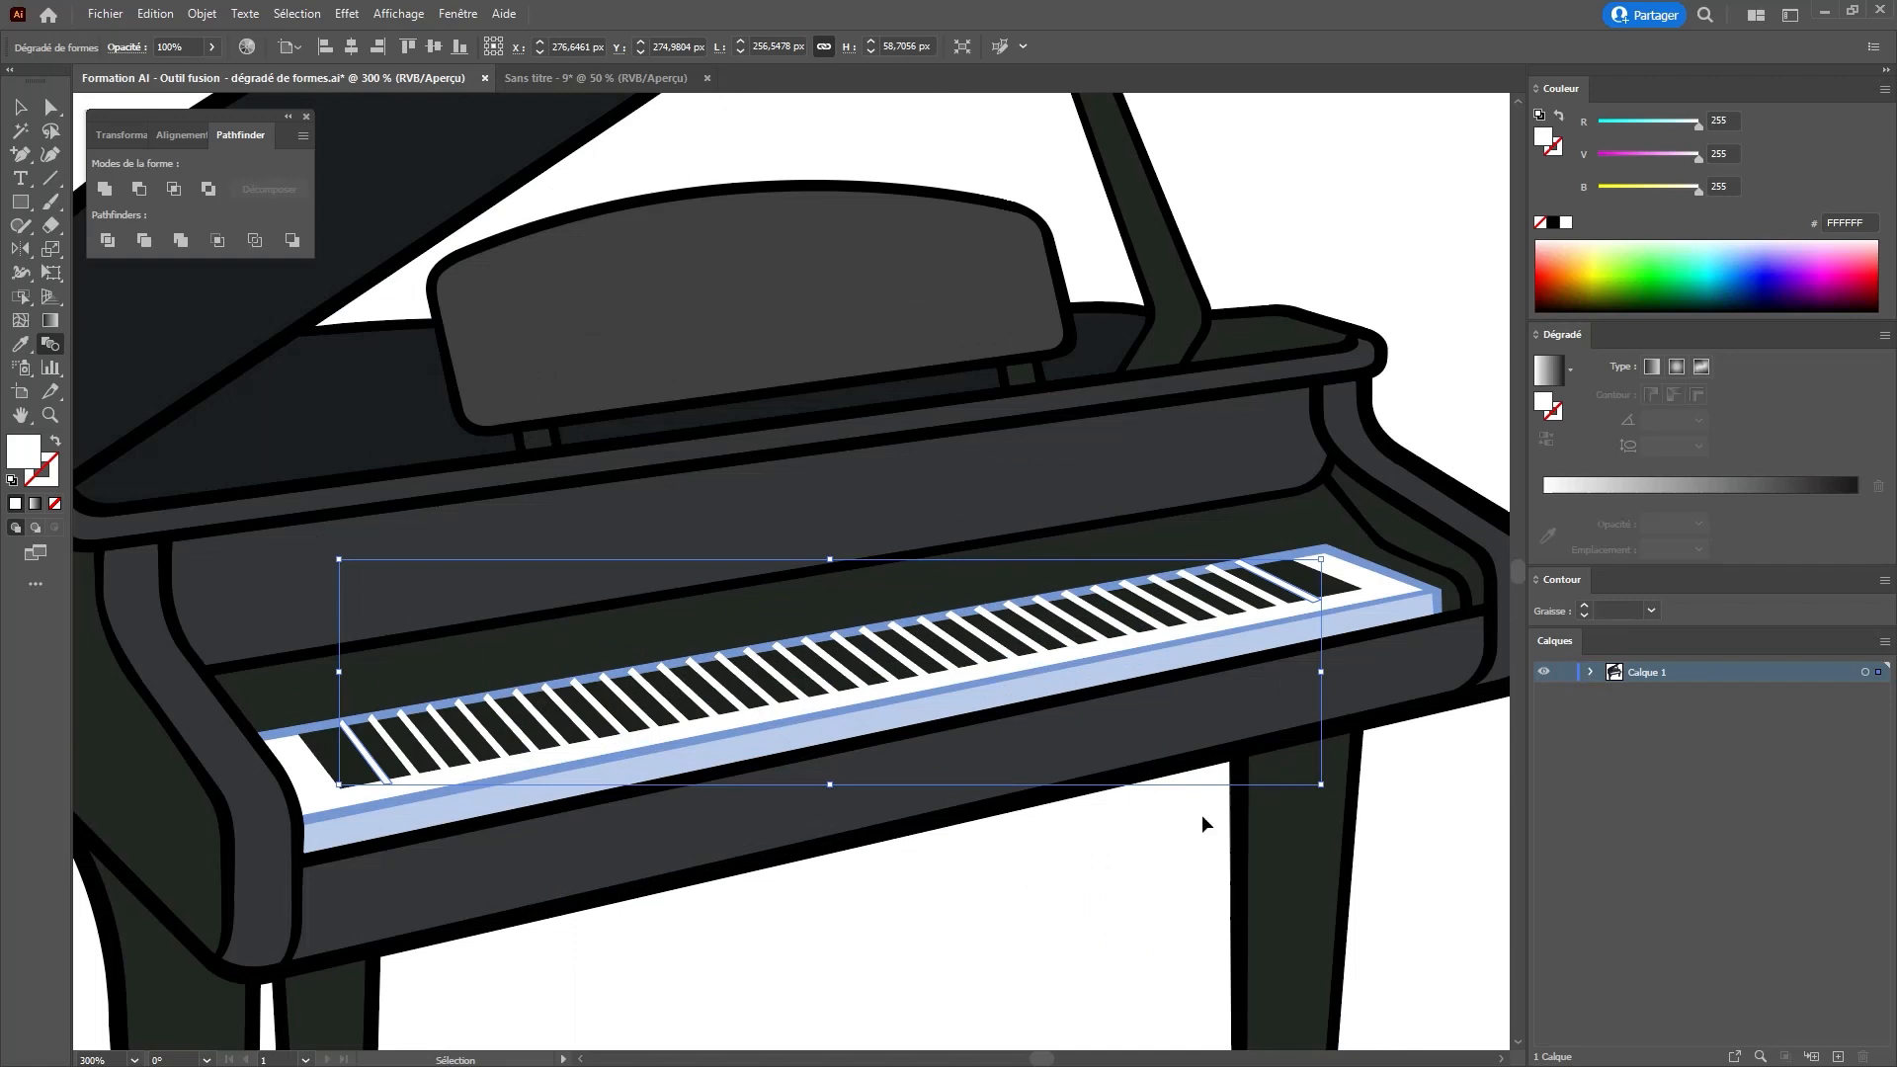
- Undo the 30-step blend and blend the keyboard's two white end dividers again with 20 specified steps (Etapes)
key(ctrl+z)
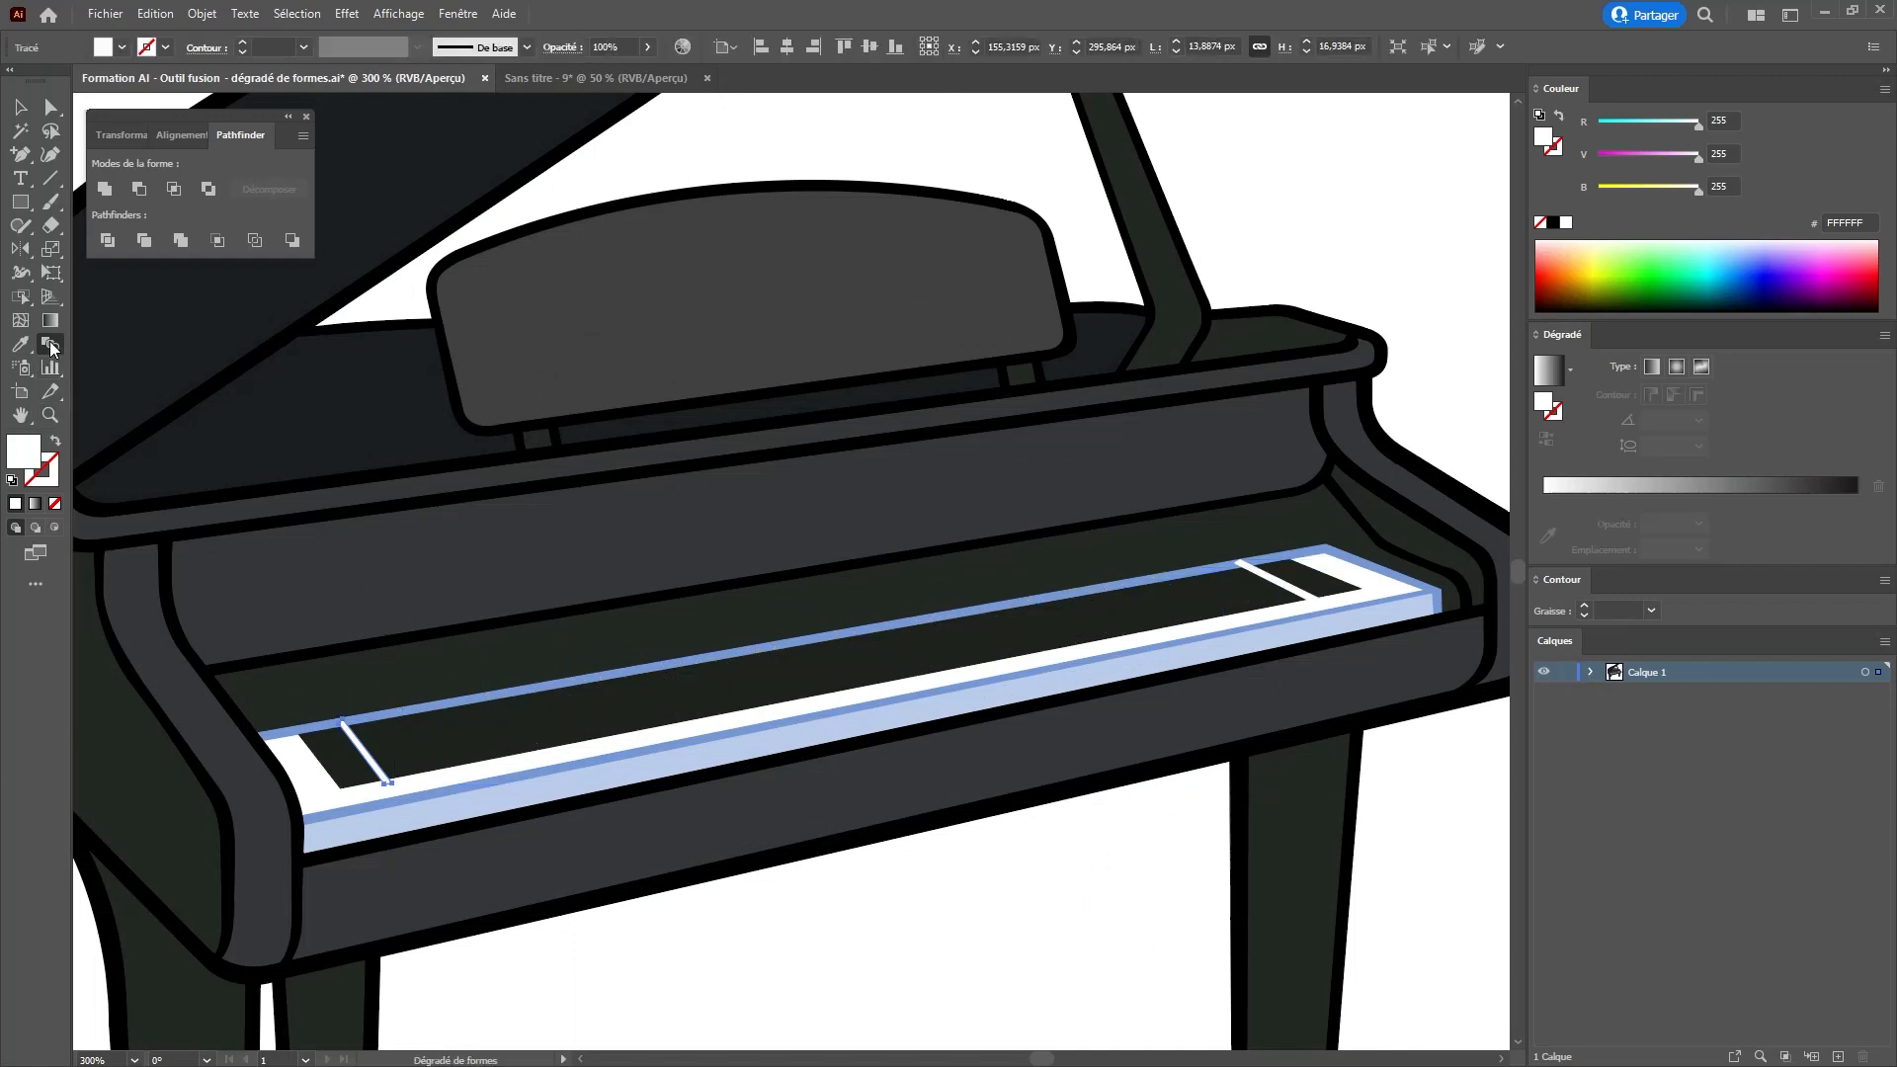
double_click(49, 345)
drag(996, 472, 952, 467)
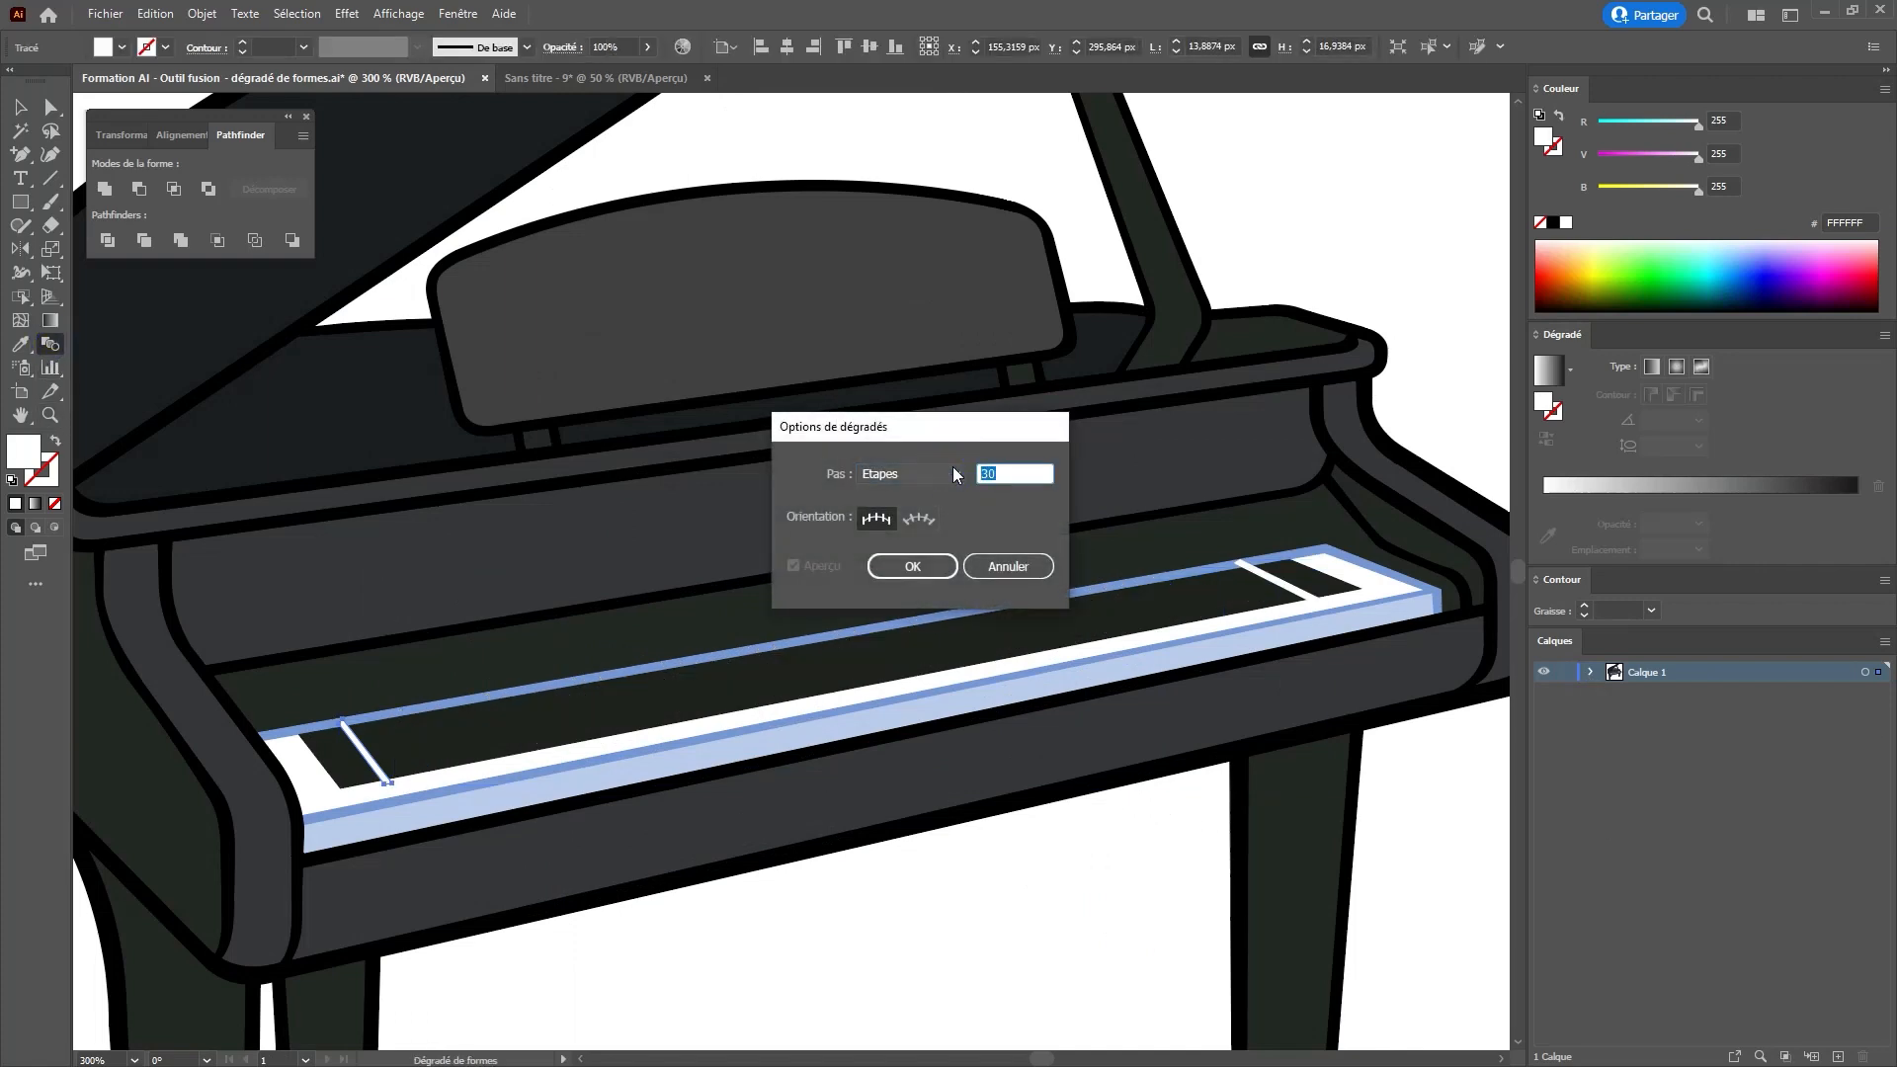
text(20)
click(911, 566)
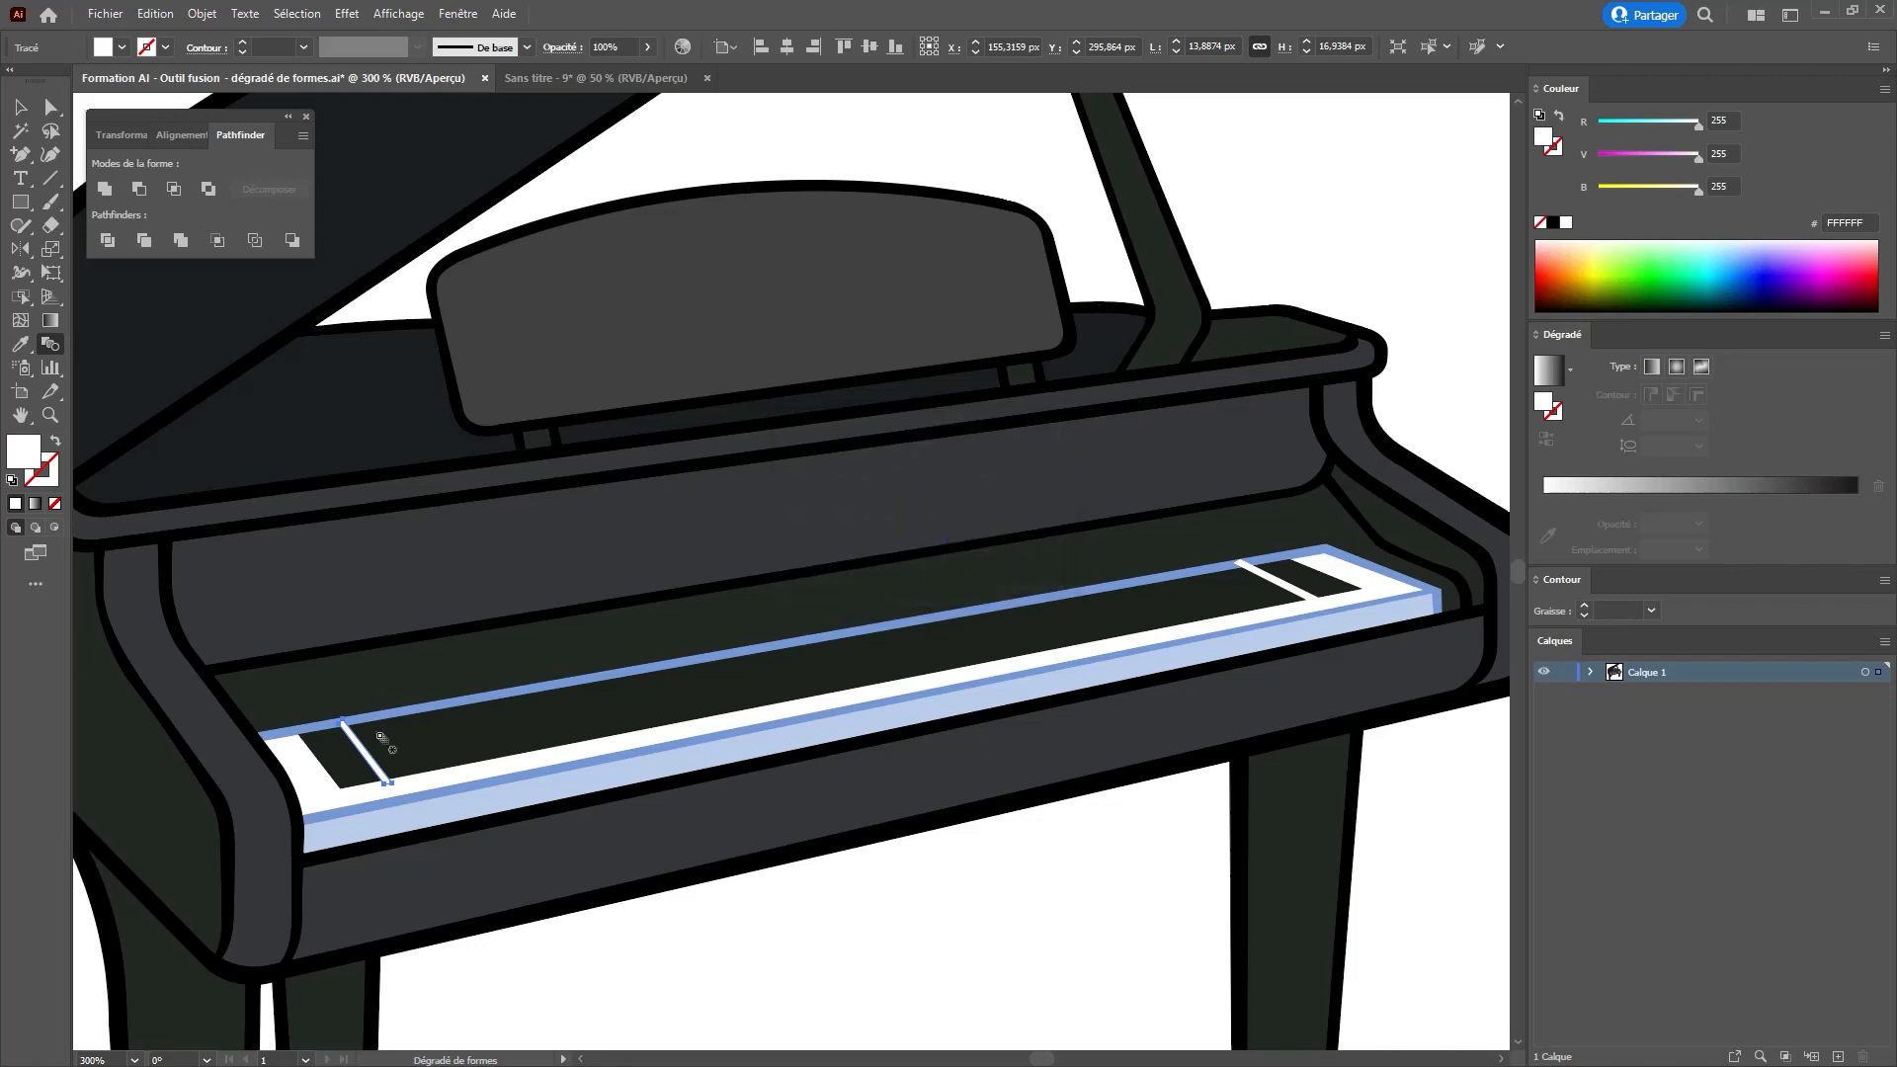
click(1288, 591)
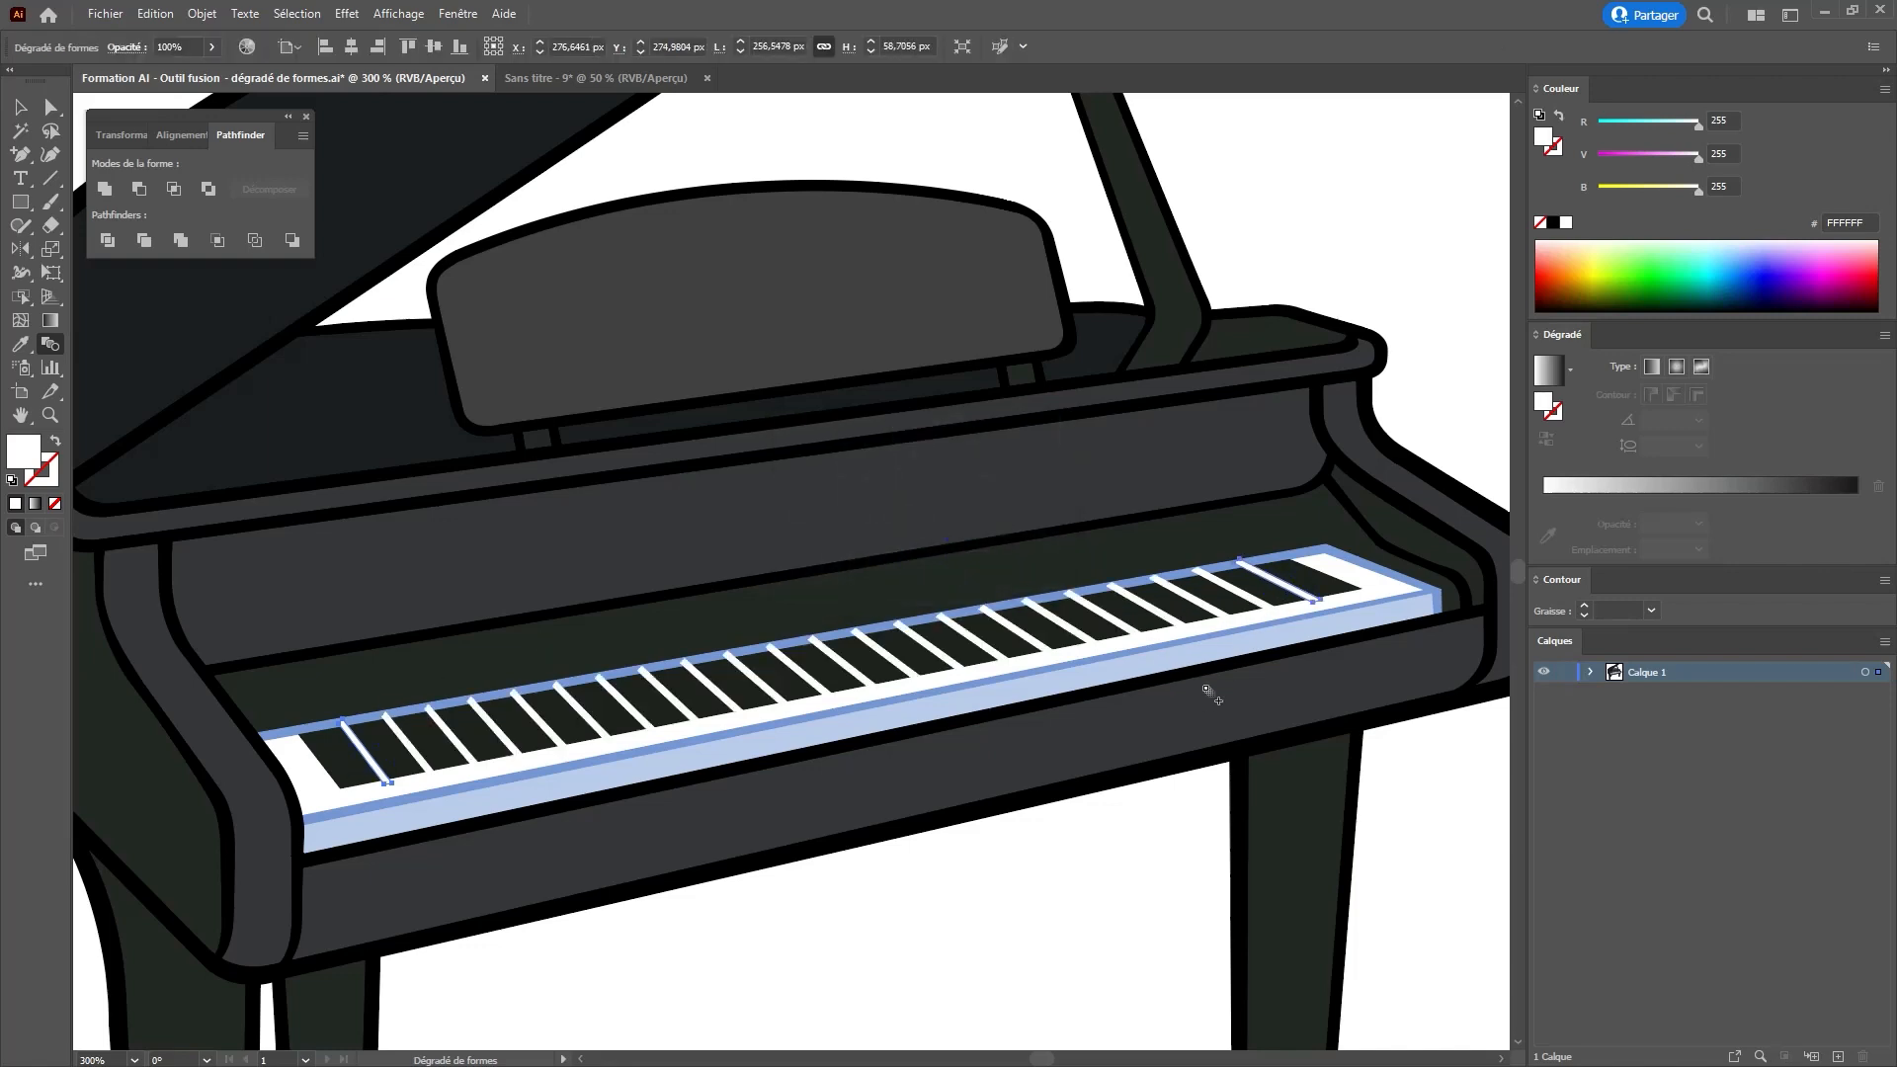
- Deselect the divider blend and examine the keys' spacing on the whole piano and up close
key(ctrl+minus)
key(ctrl+minus)
key(ctrl+plus)
key(ctrl+plus)
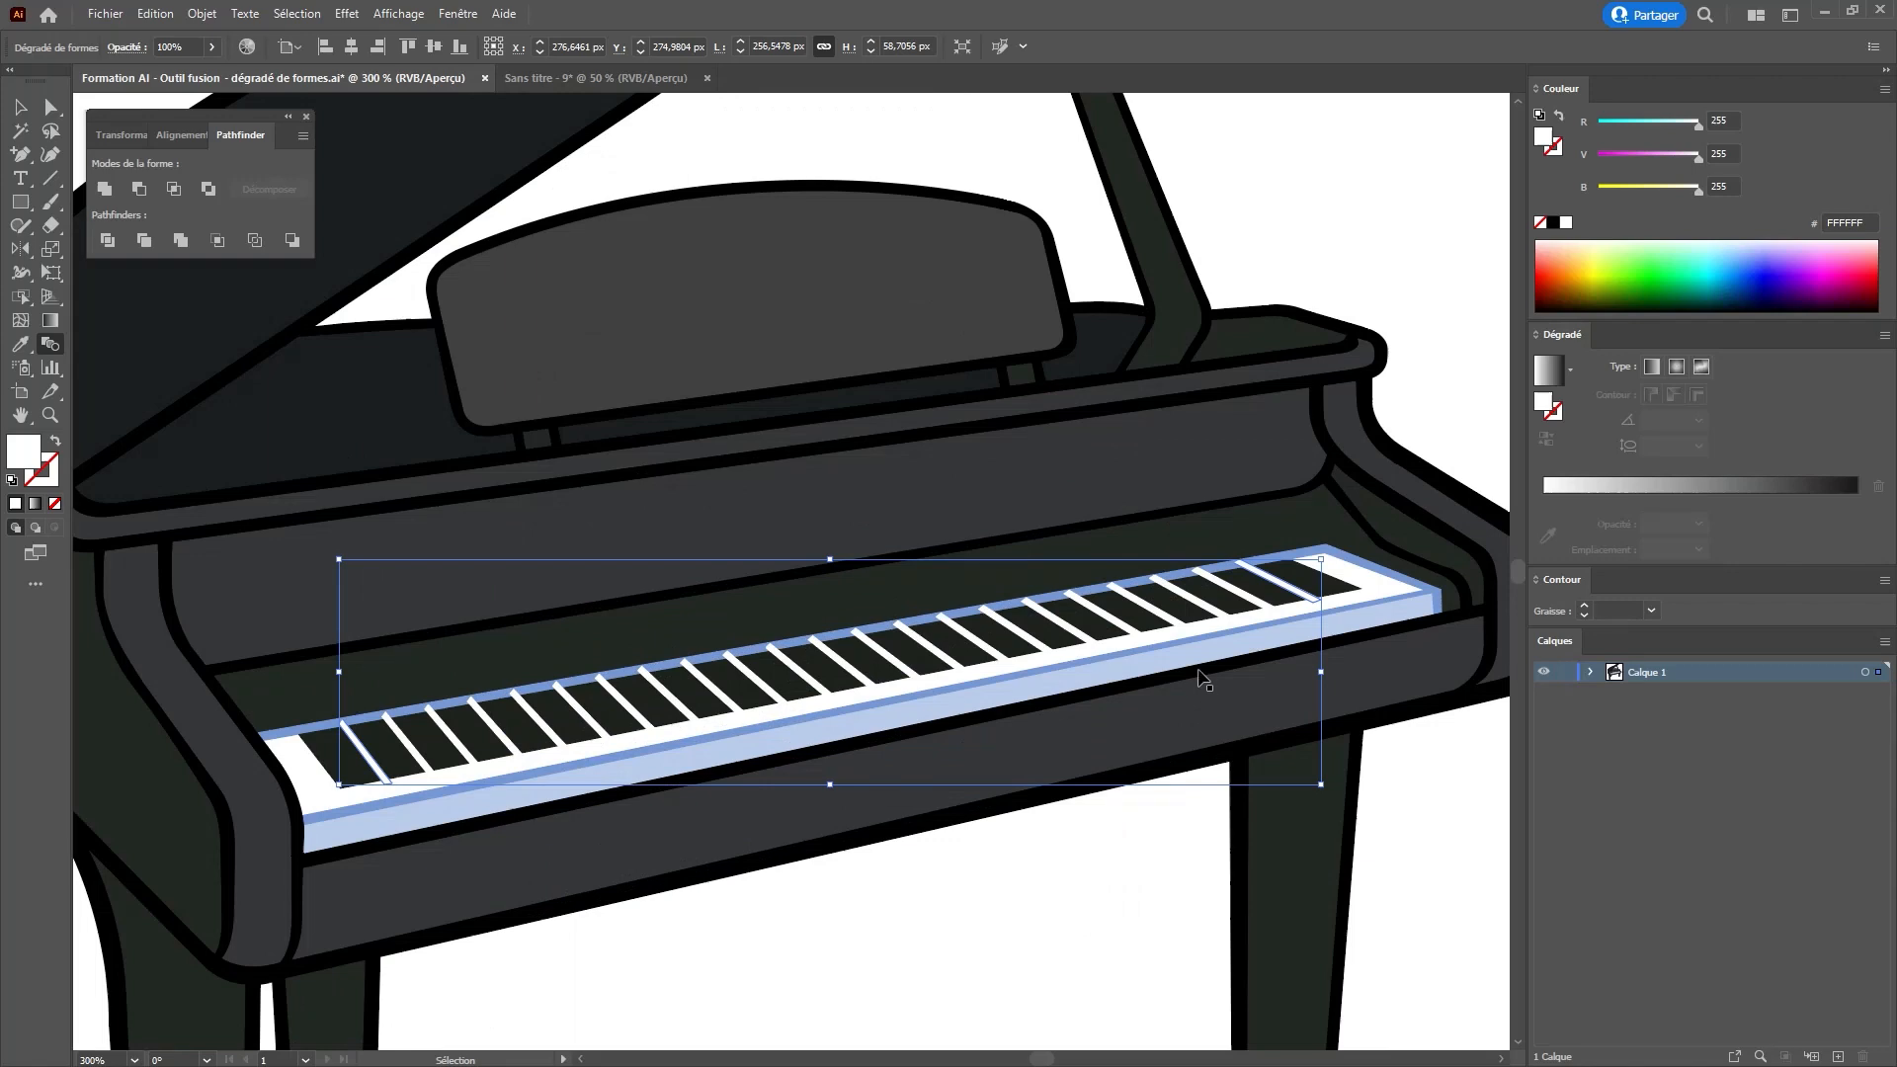
key(ctrl+shift+a)
key(v)
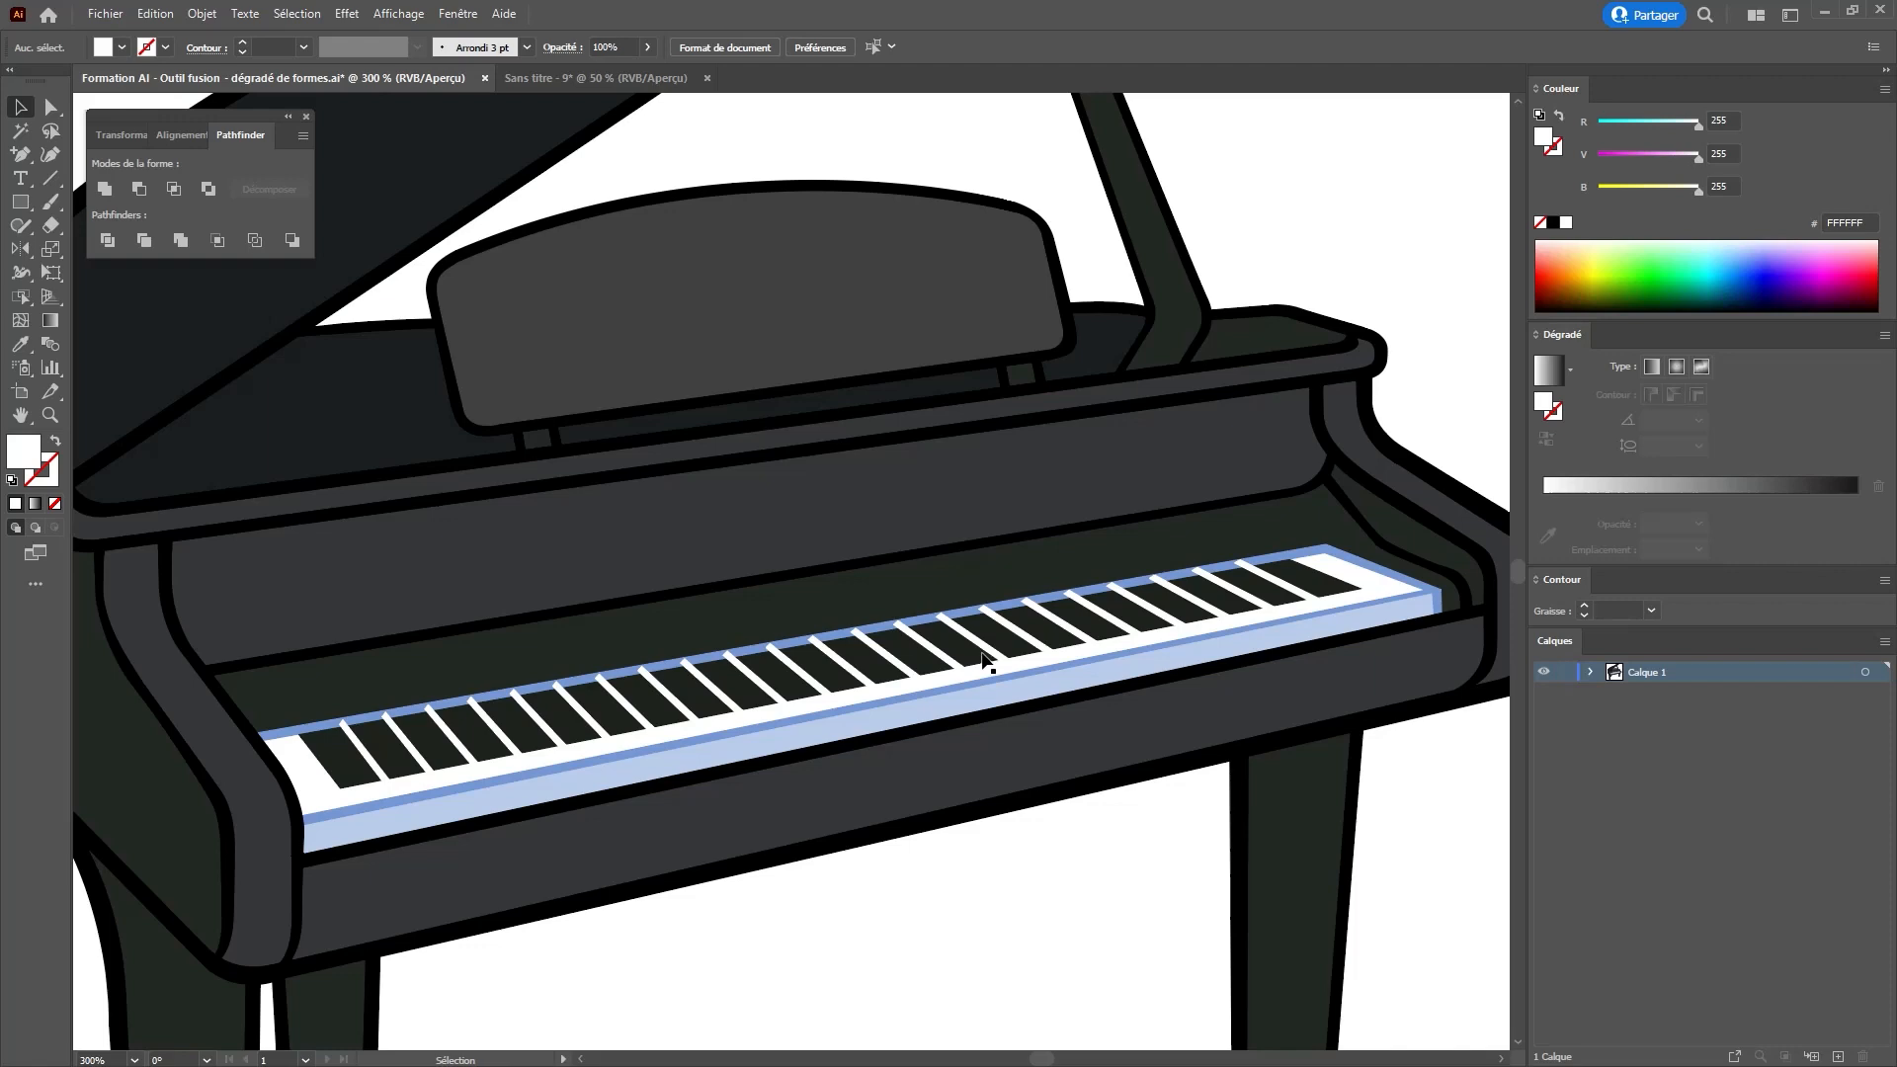
key(ctrl+minus)
key(ctrl+minus)
key(ctrl+minus)
key(ctrl+minus)
key(ctrl+minus)
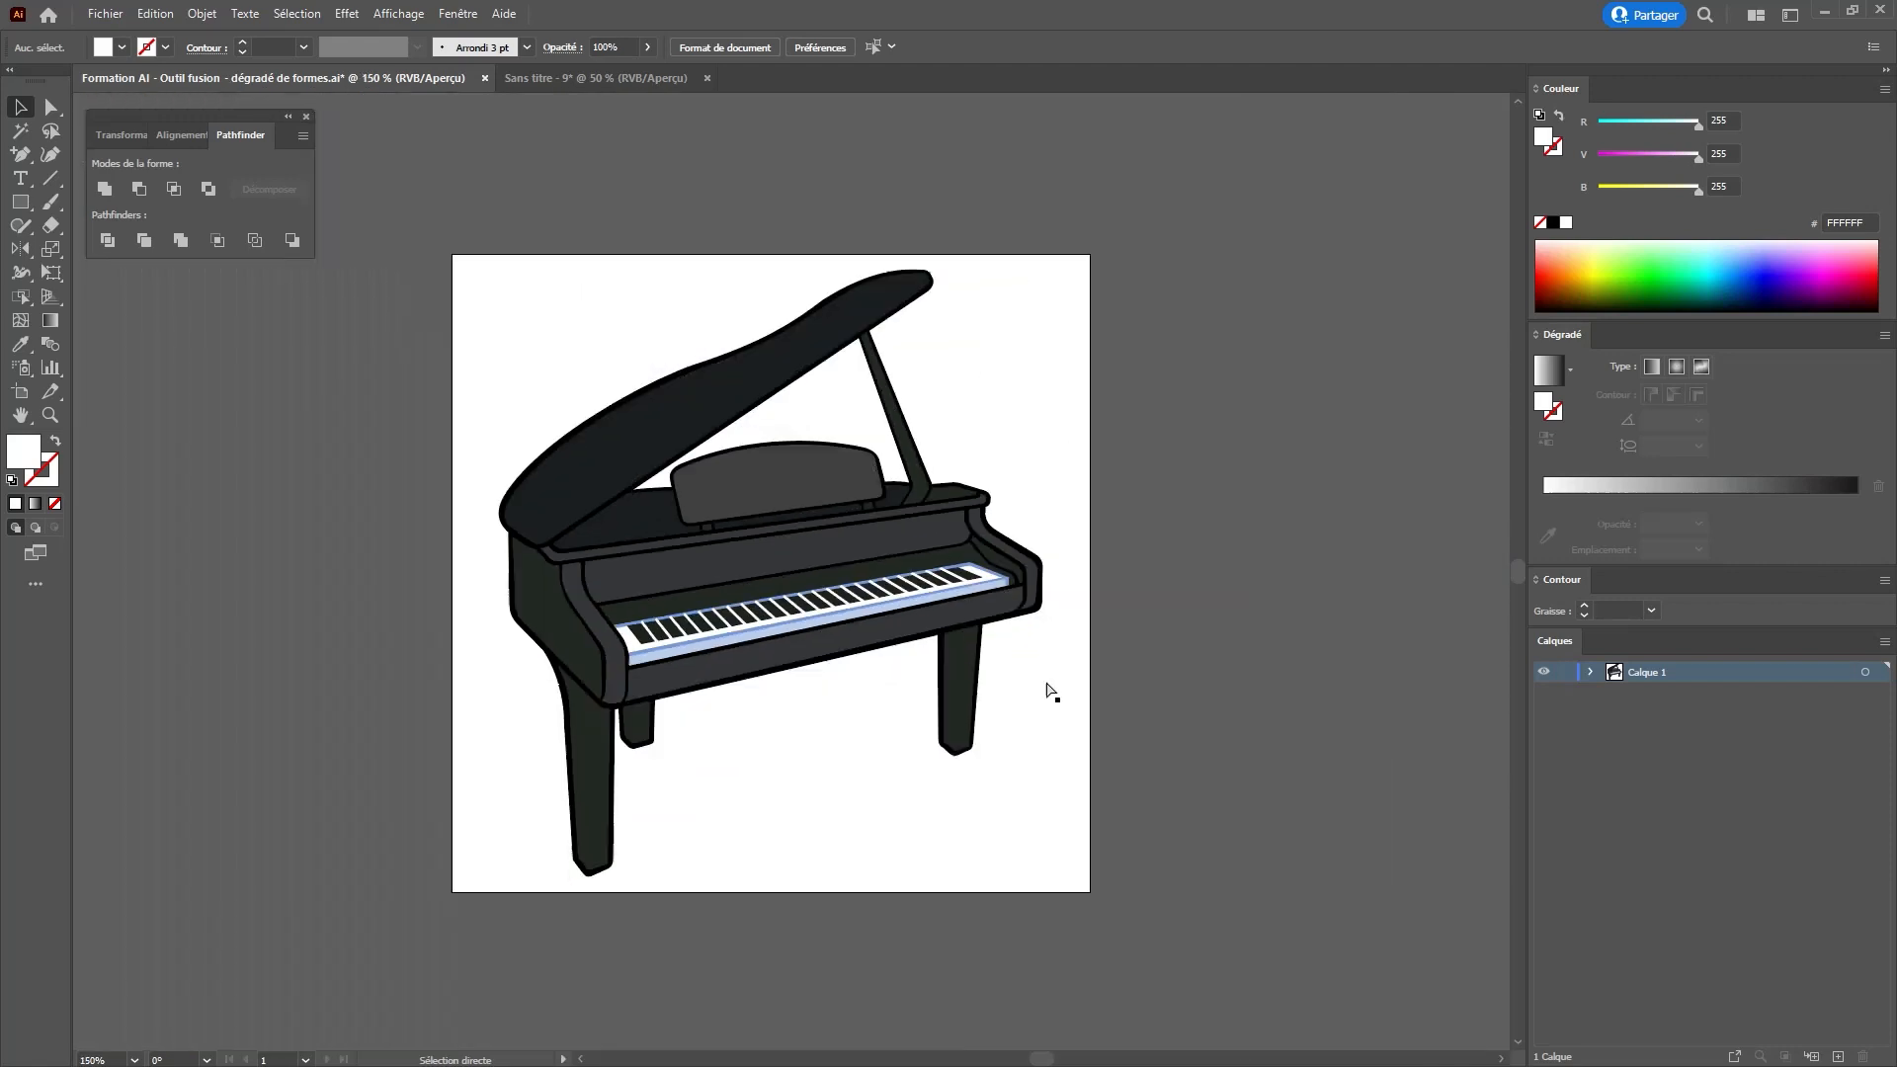
key(ctrl+plus)
key(ctrl+plus)
key(ctrl+plus)
key(ctrl+plus)
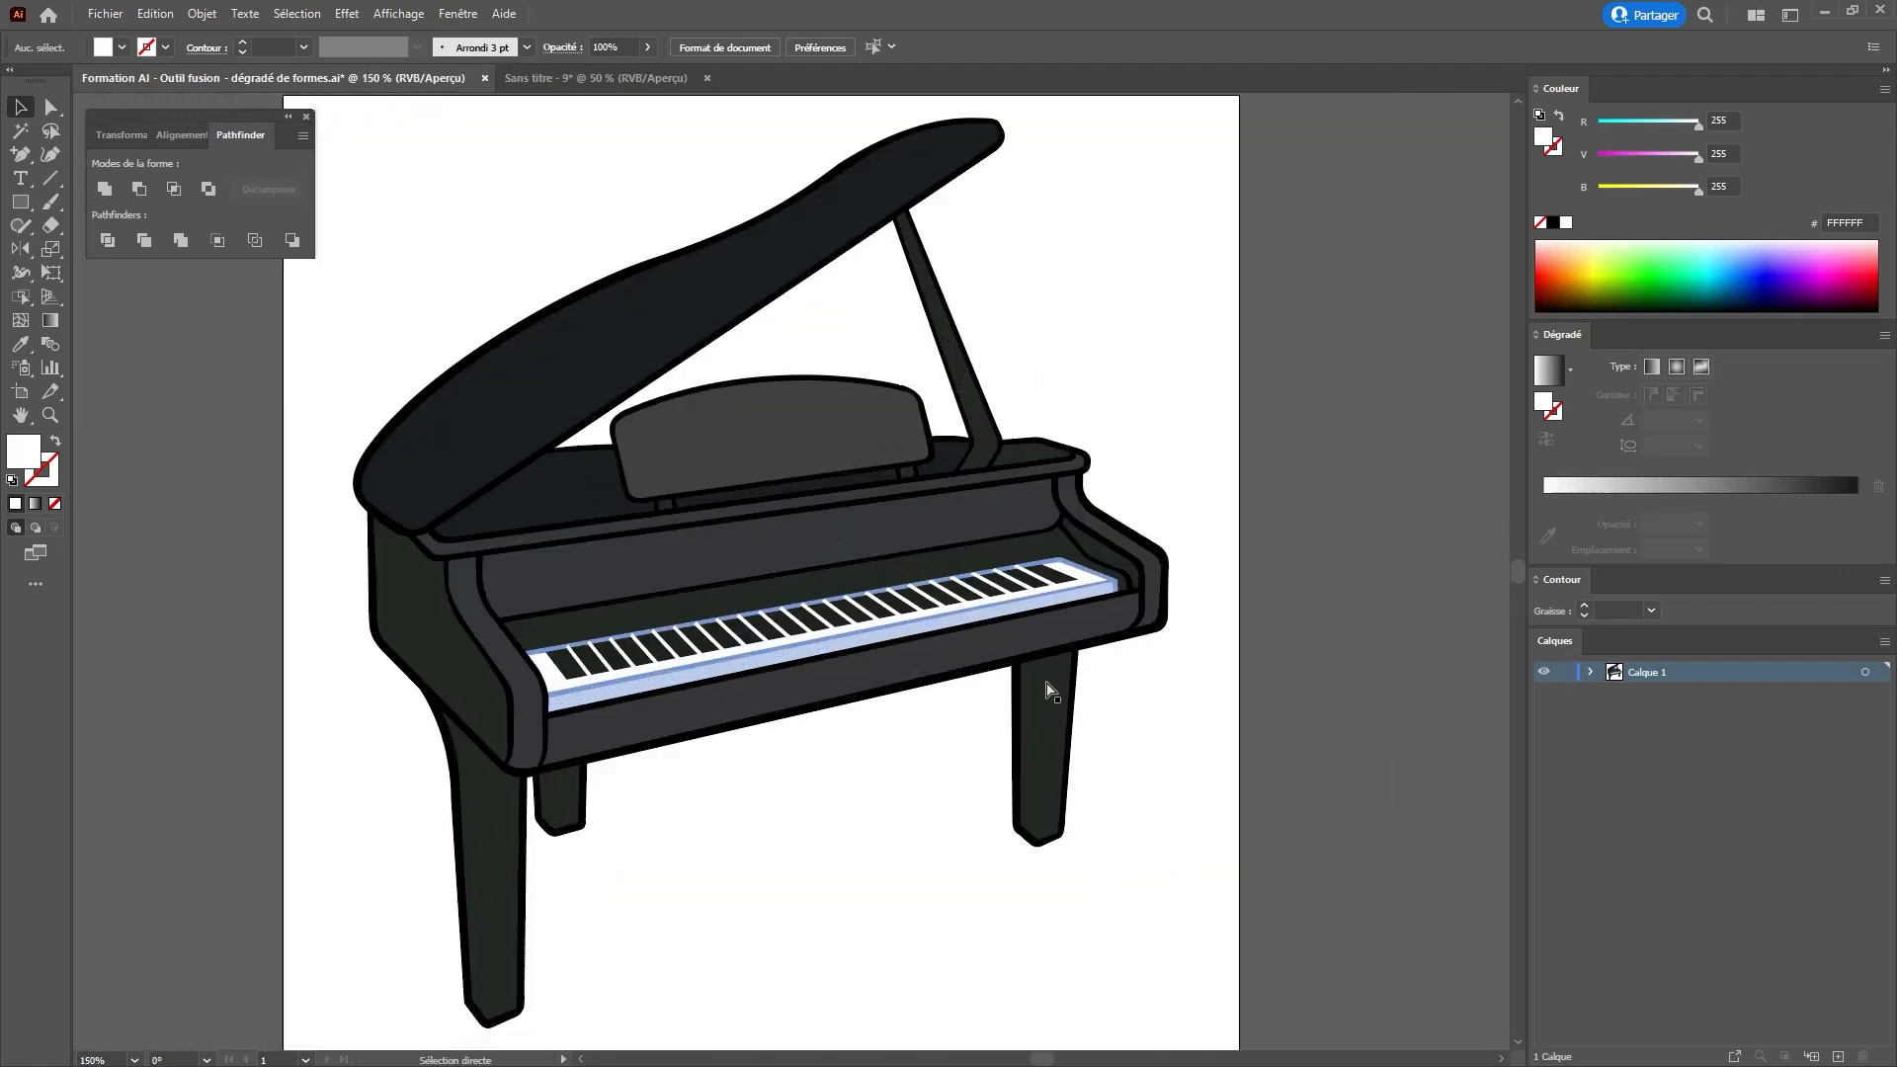
key(ctrl+plus)
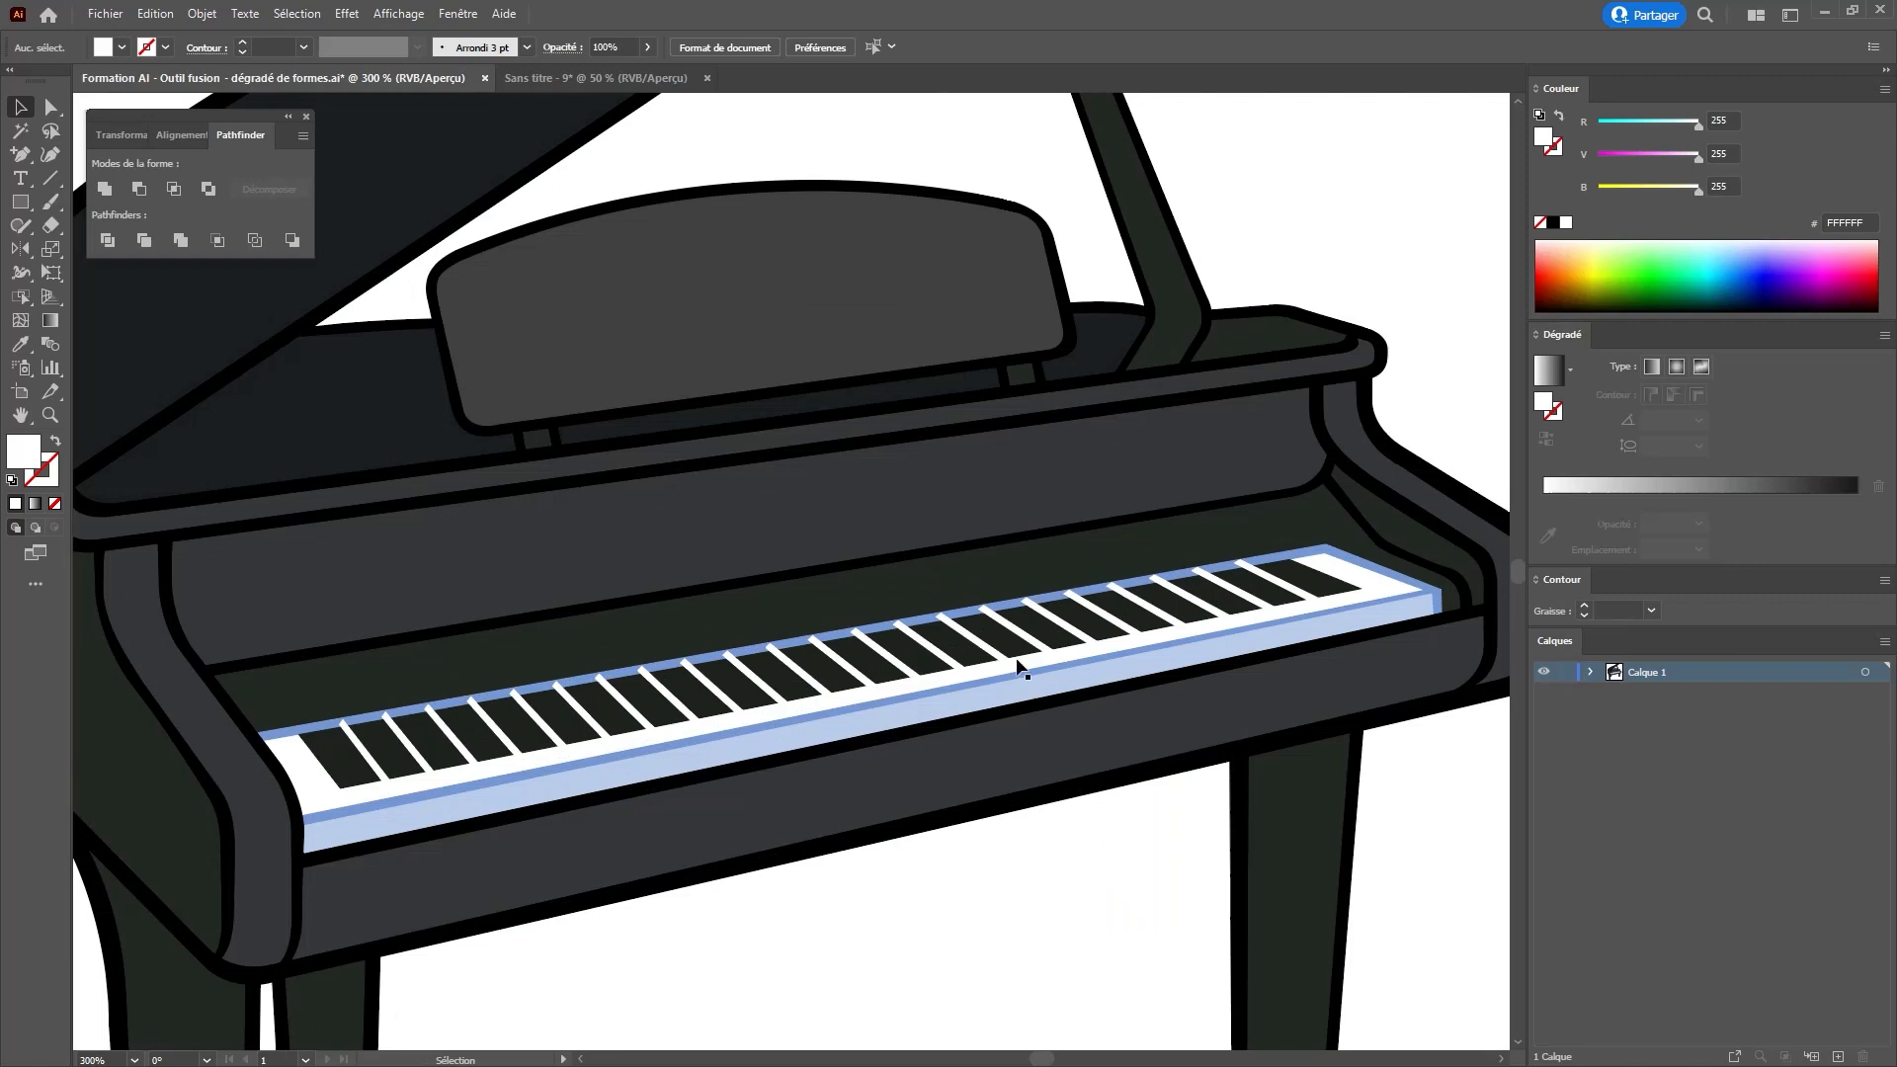
- Try moving the white divider blend and the black key strip separately down off the keyboard, undoing each move
click(983, 652)
key(ctrl+plus)
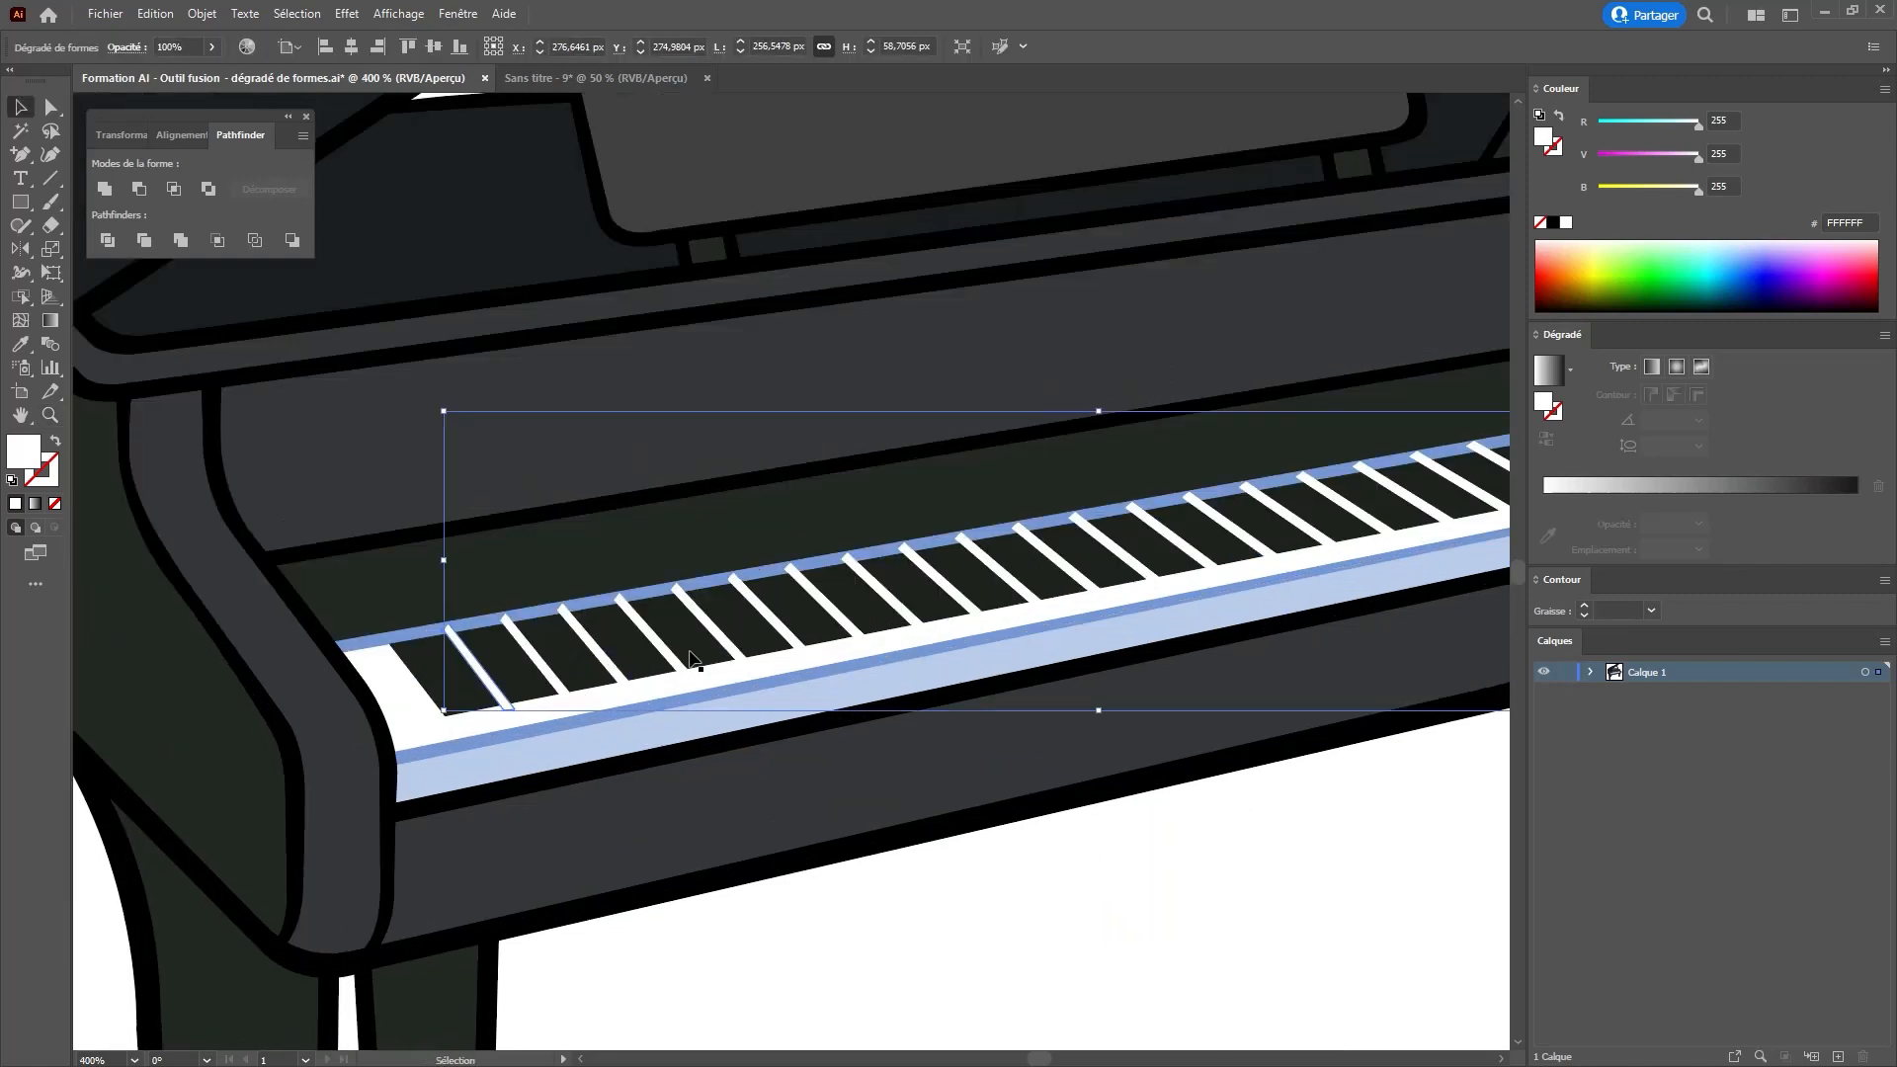
drag(668, 656, 723, 757)
key(ctrl+z)
click(414, 658)
drag(419, 660, 417, 728)
key(ctrl+z)
- Convert the white divider blend into editable shapes with Flatten Transparency (Aplatissement des transparences), using 100 vectors, 300 ppp line art and 150 ppp gradients
click(488, 691)
drag(484, 676, 404, 578)
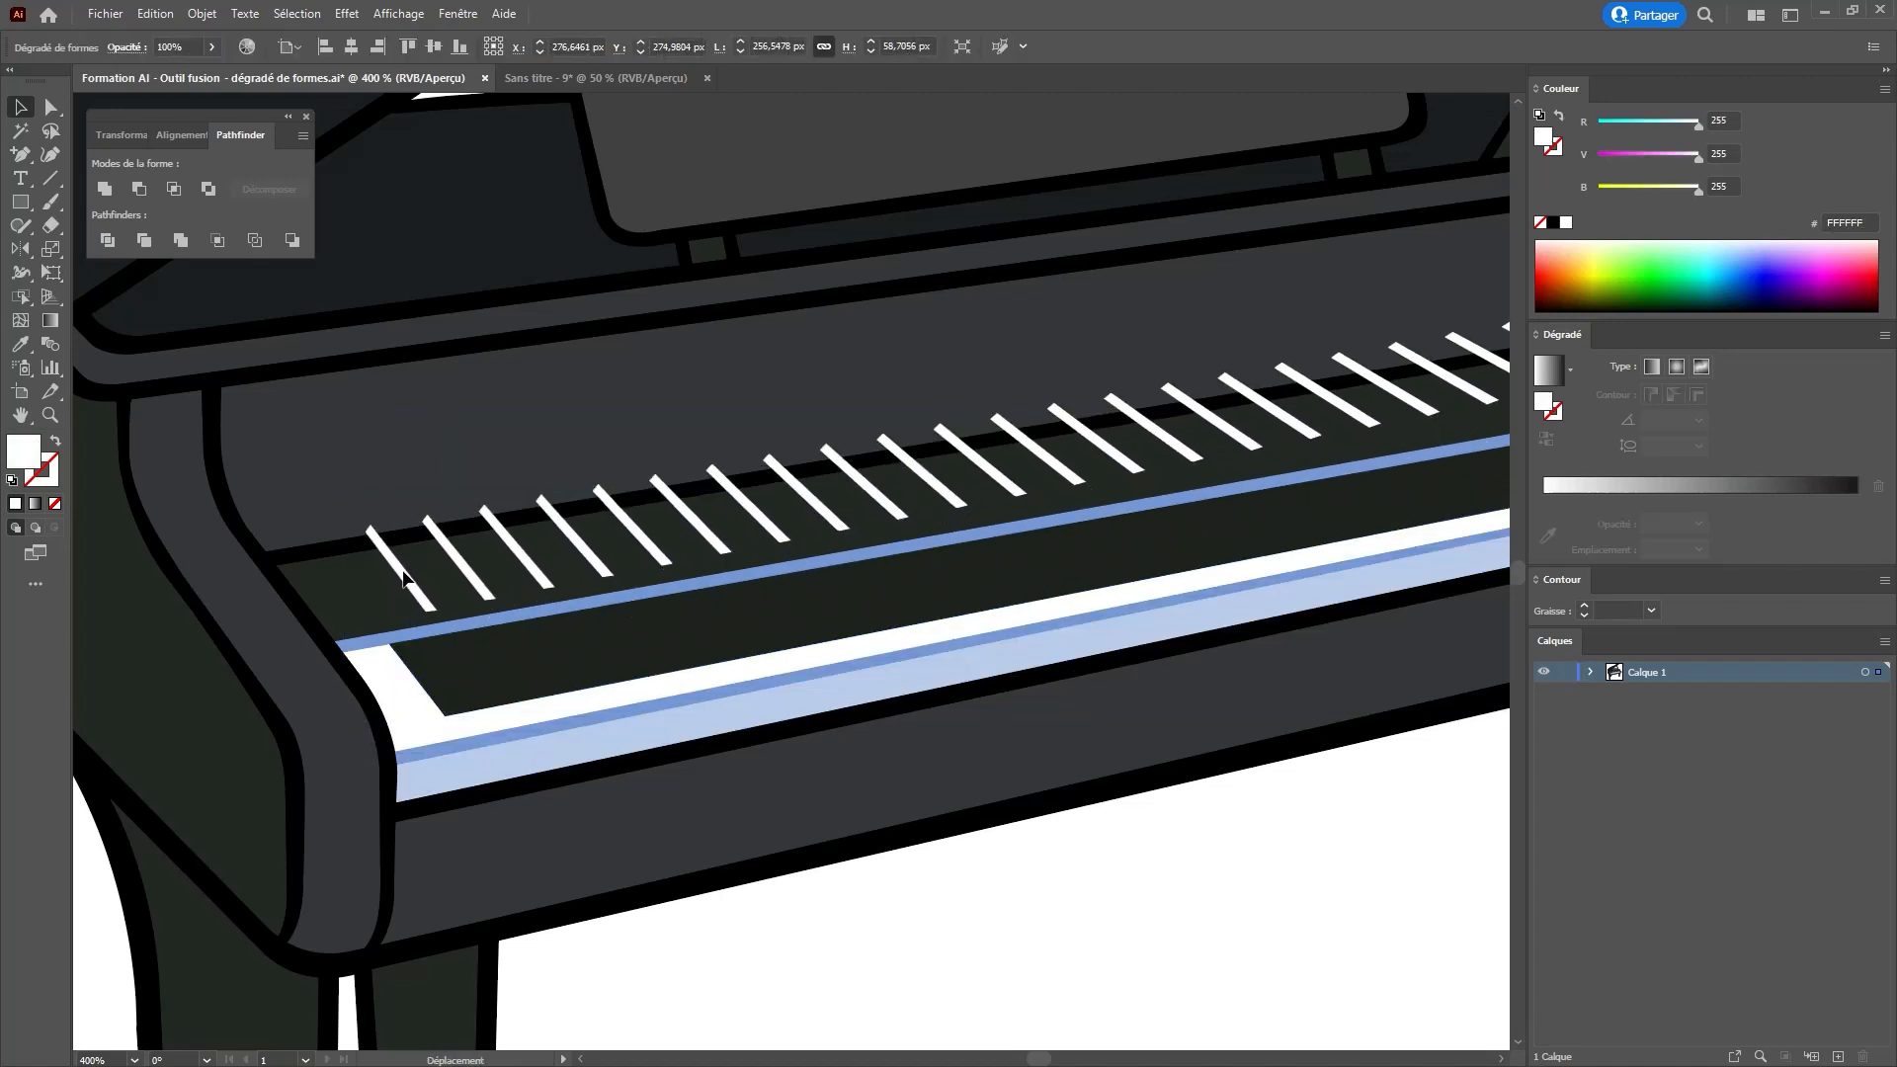
key(ctrl+z)
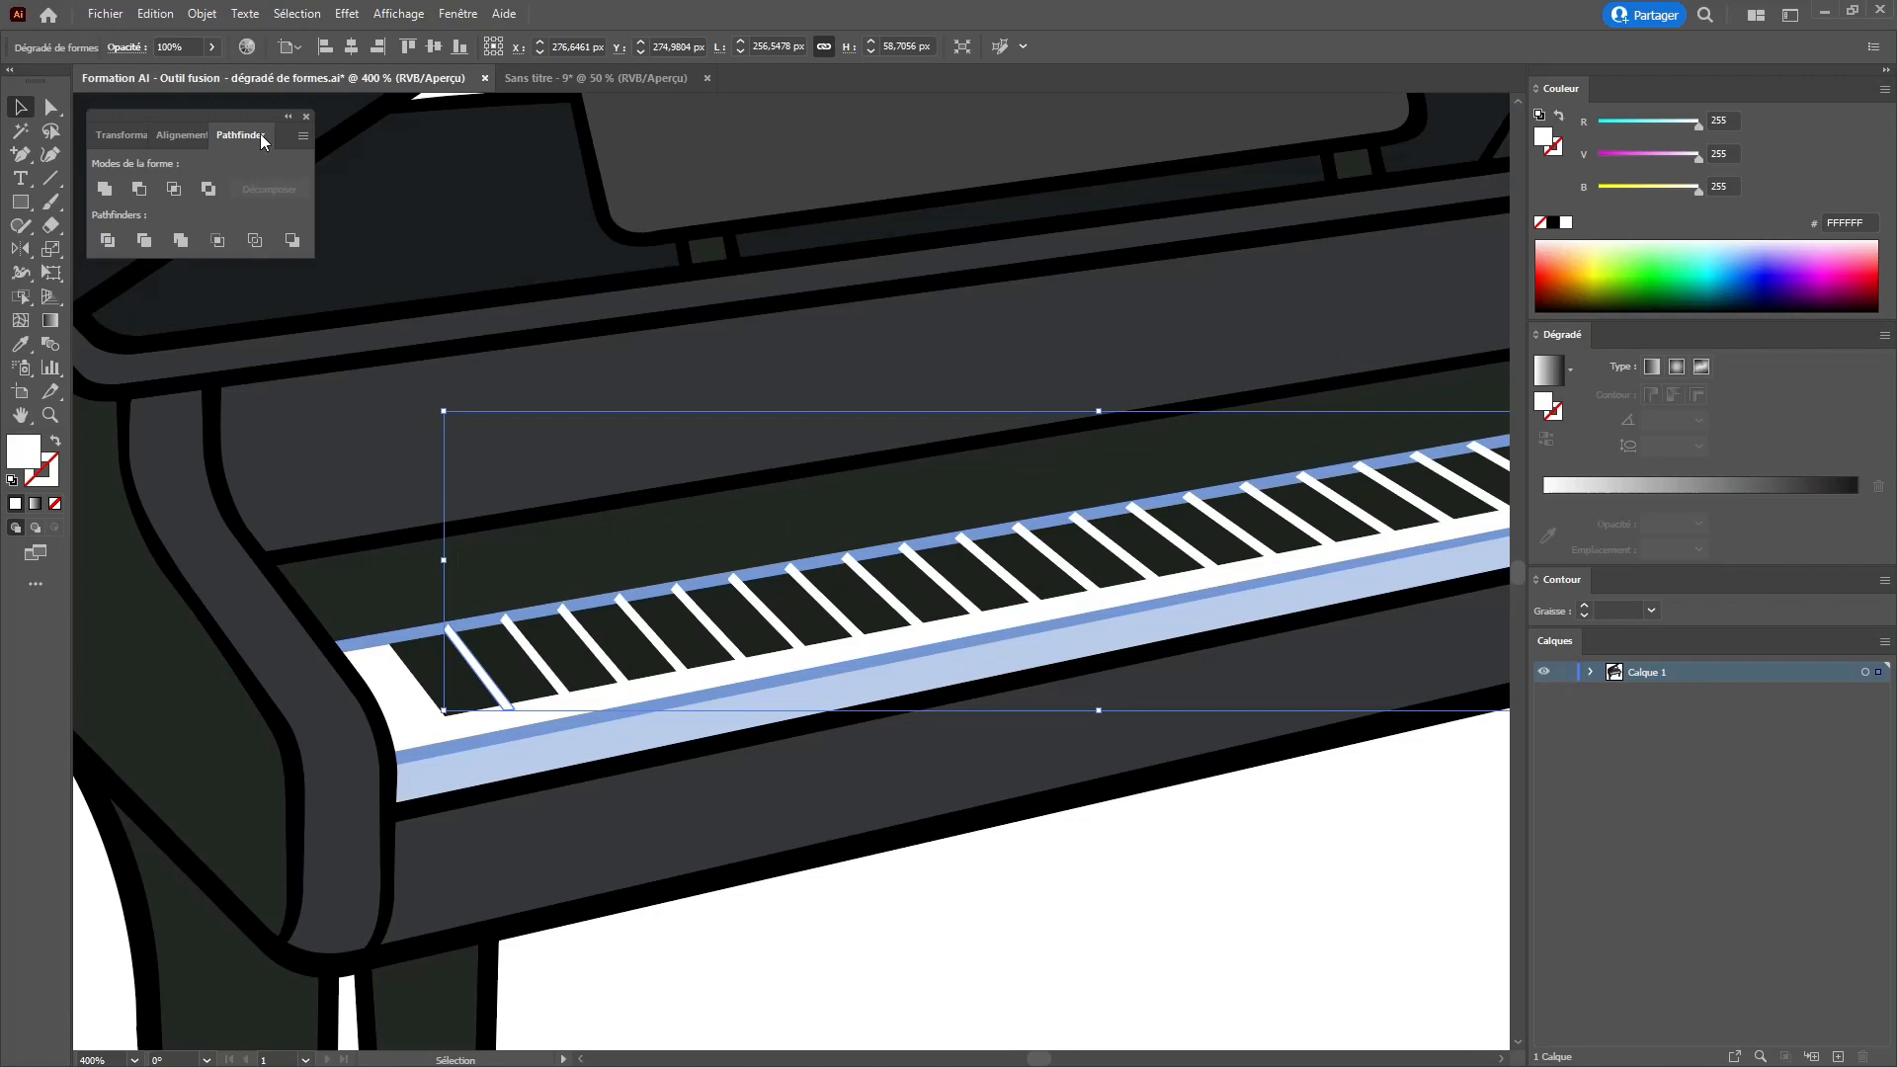
click(202, 14)
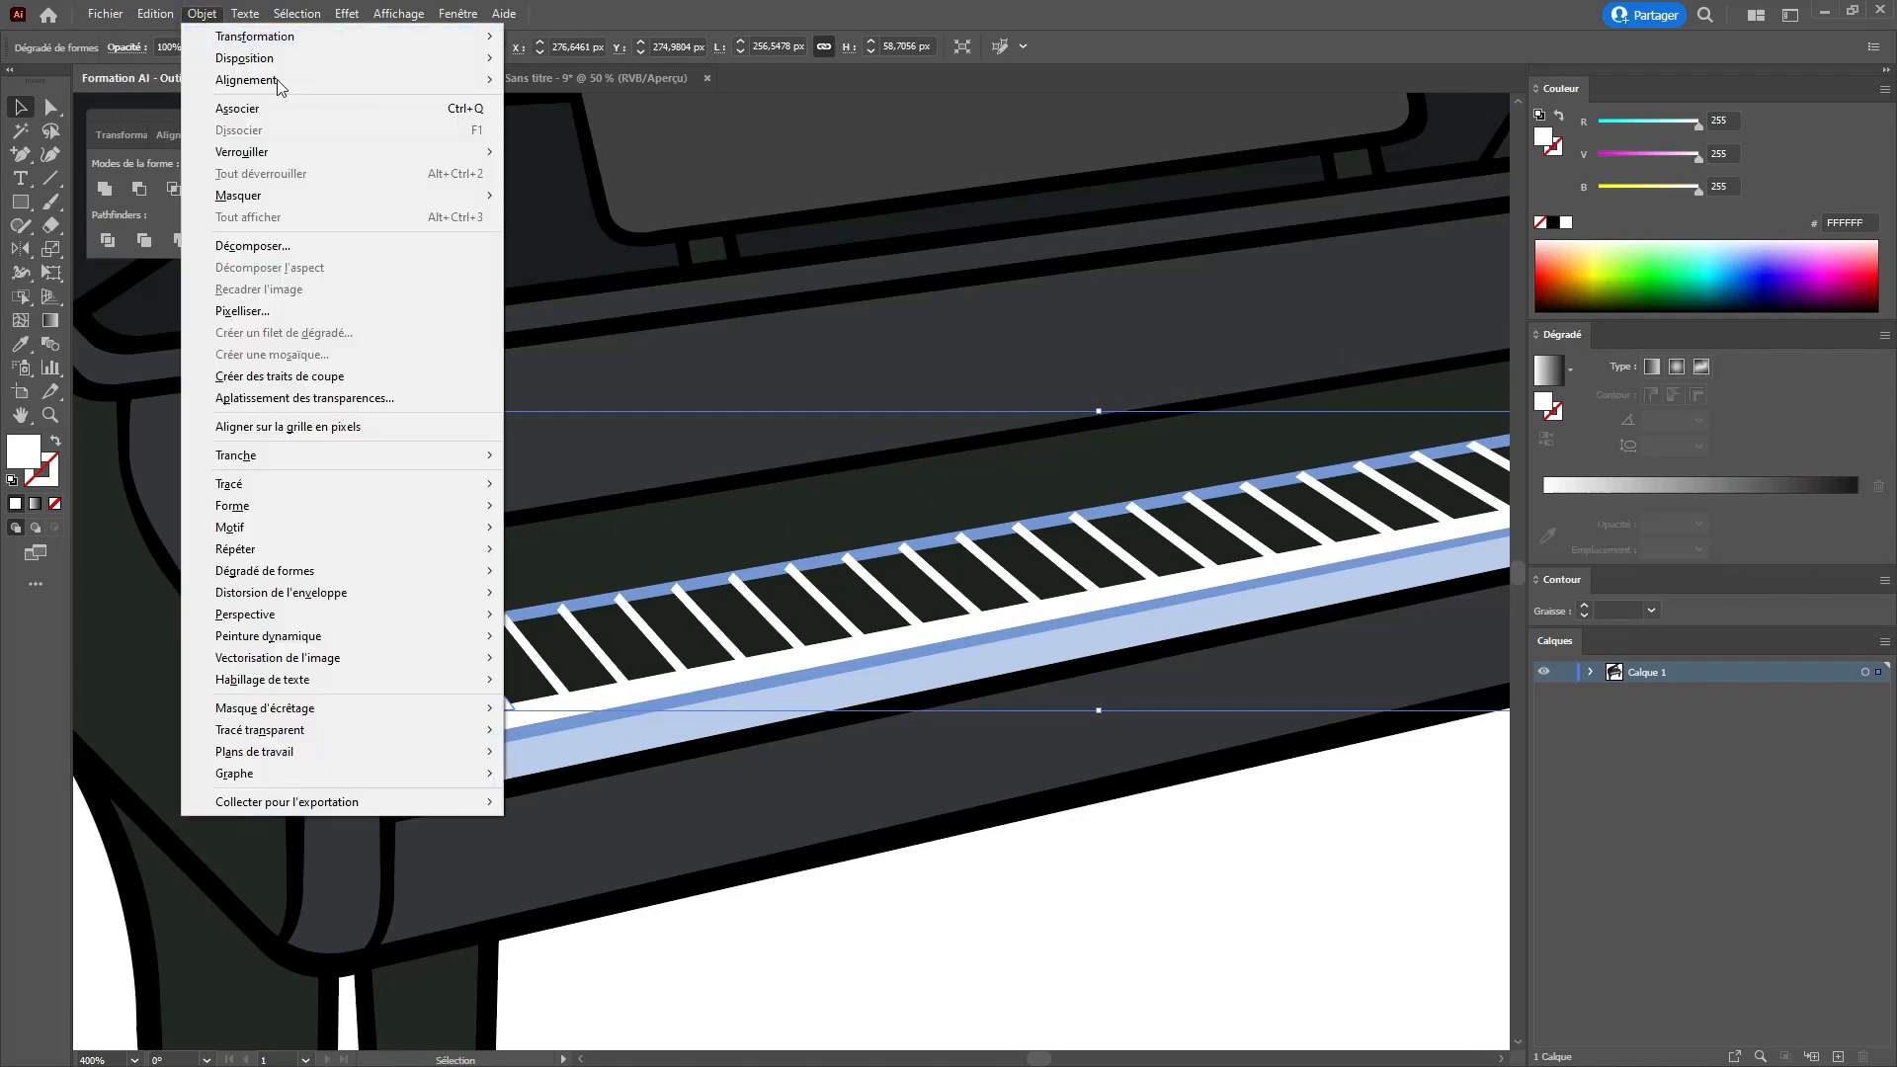
click(346, 387)
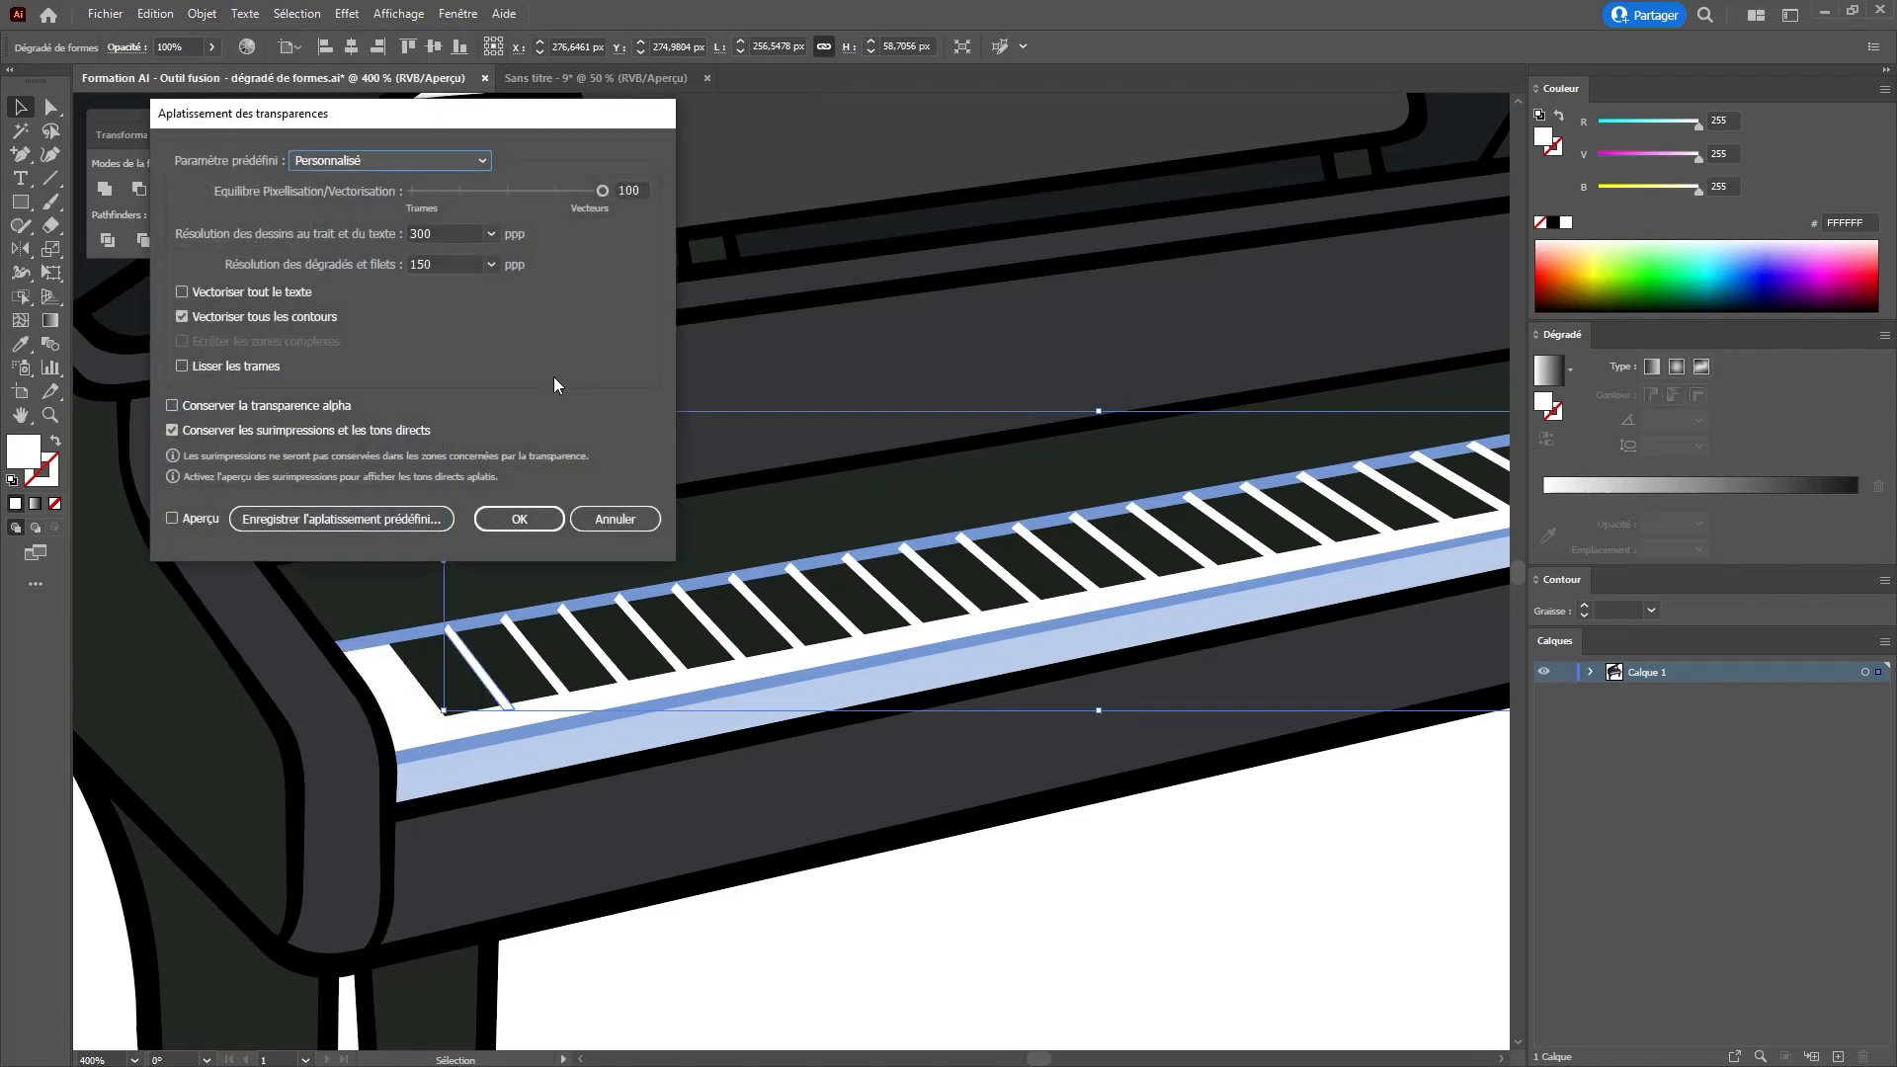
click(517, 521)
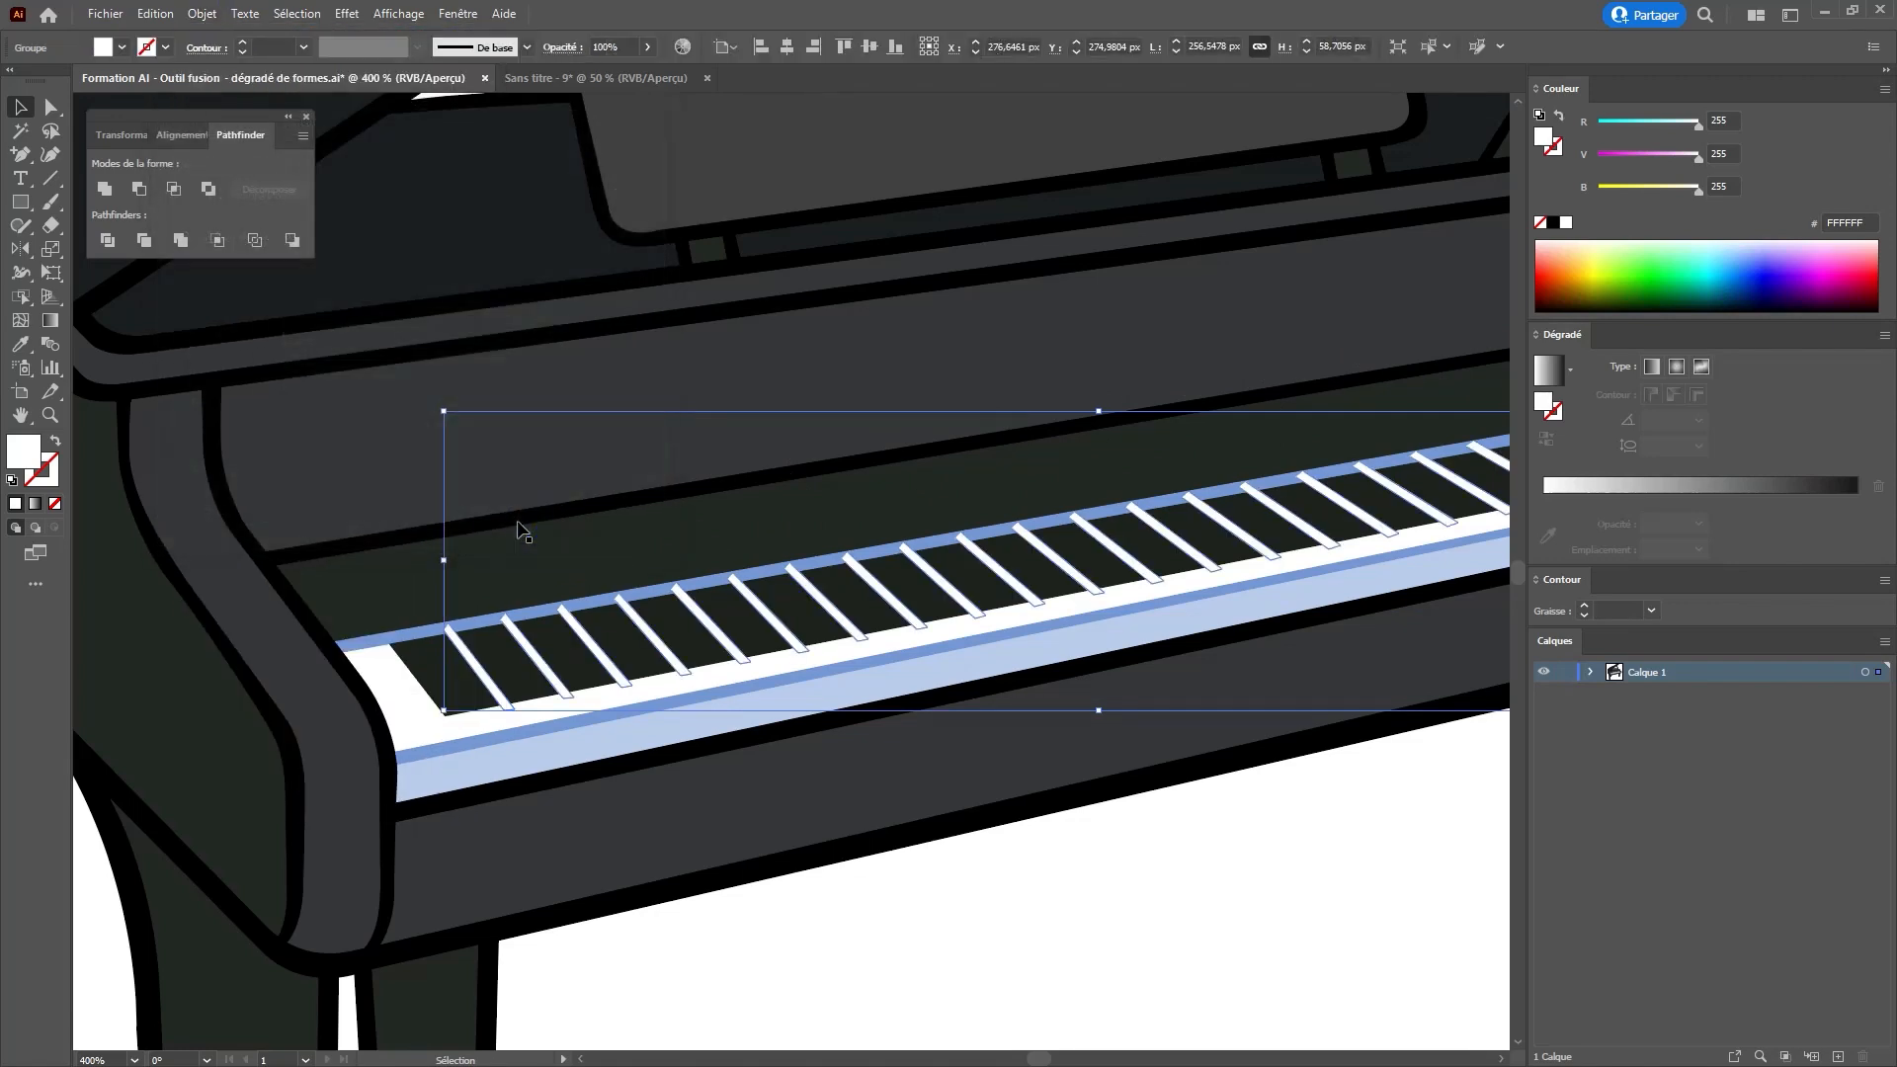
- Add the black key strip to the selected dividers and cut the dividers out of it with Minus Front
shift+click(450, 687)
drag(448, 683, 419, 595)
key(ctrl+z)
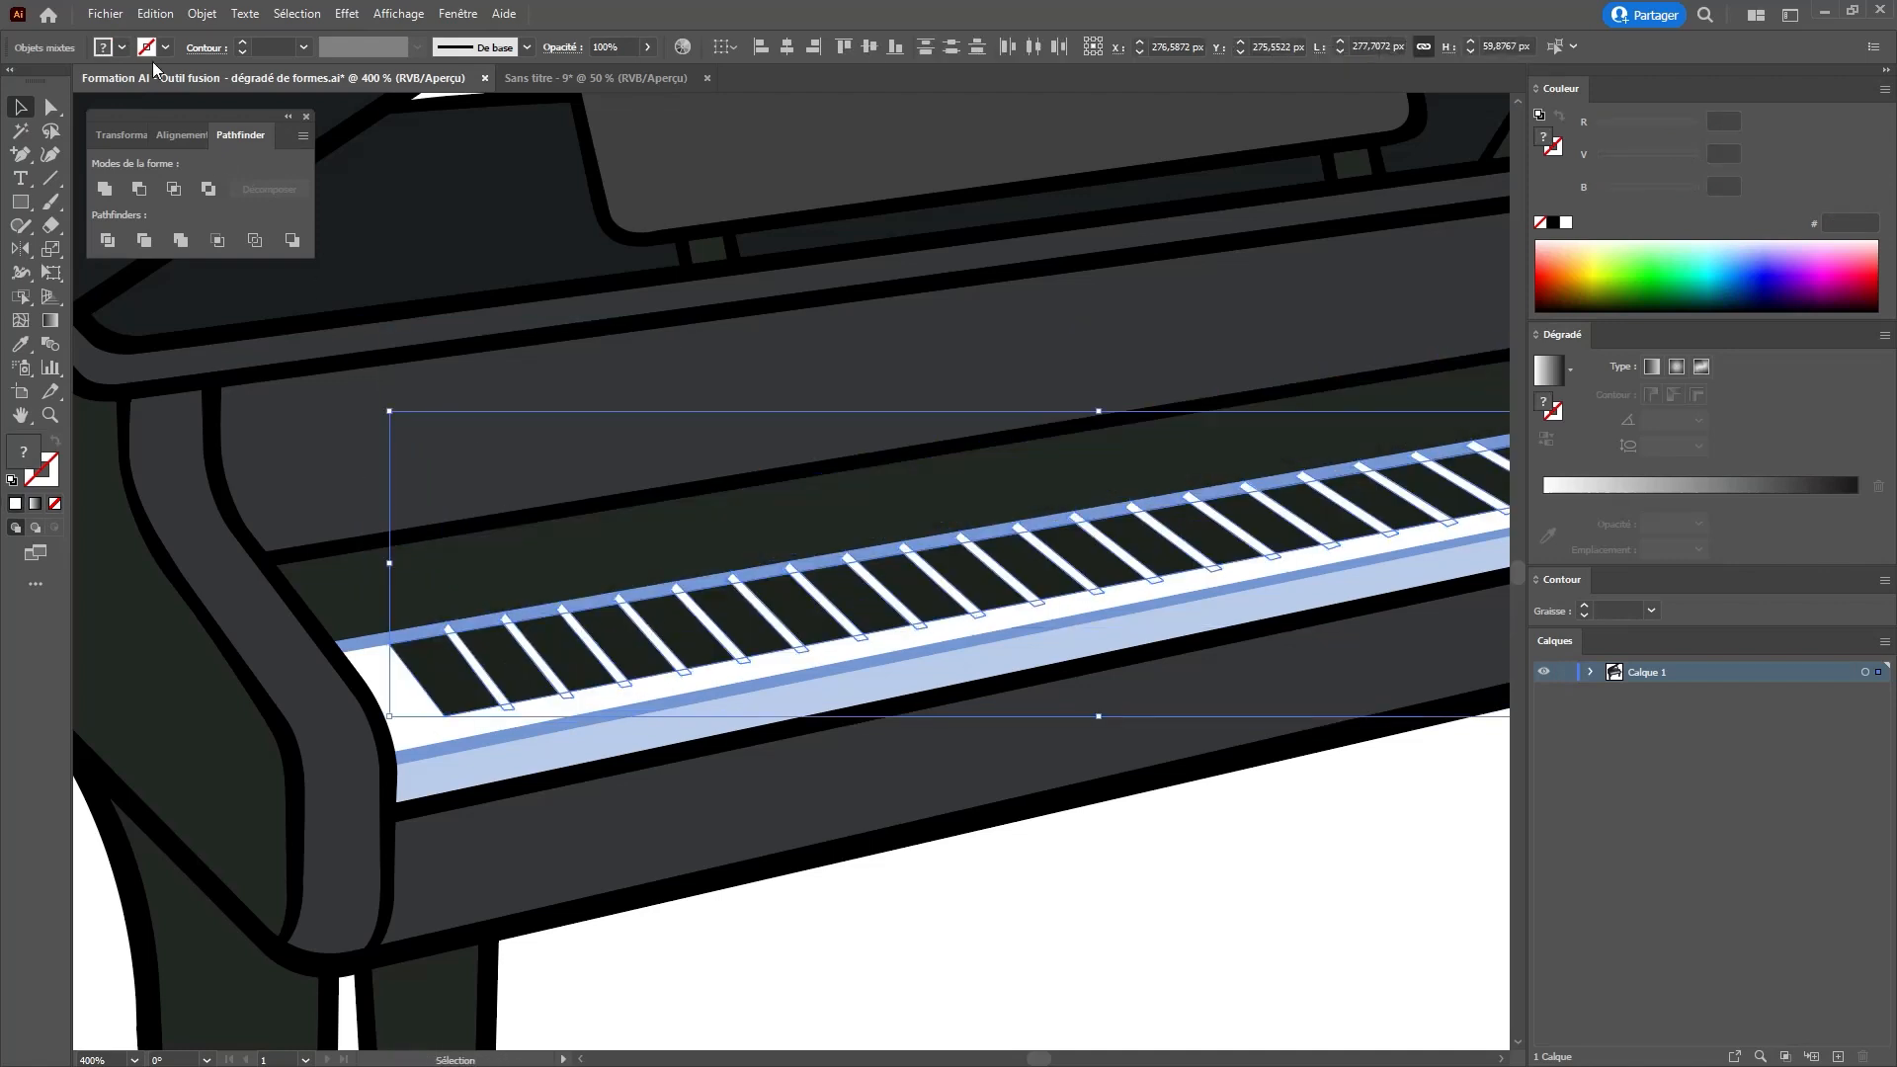
click(139, 189)
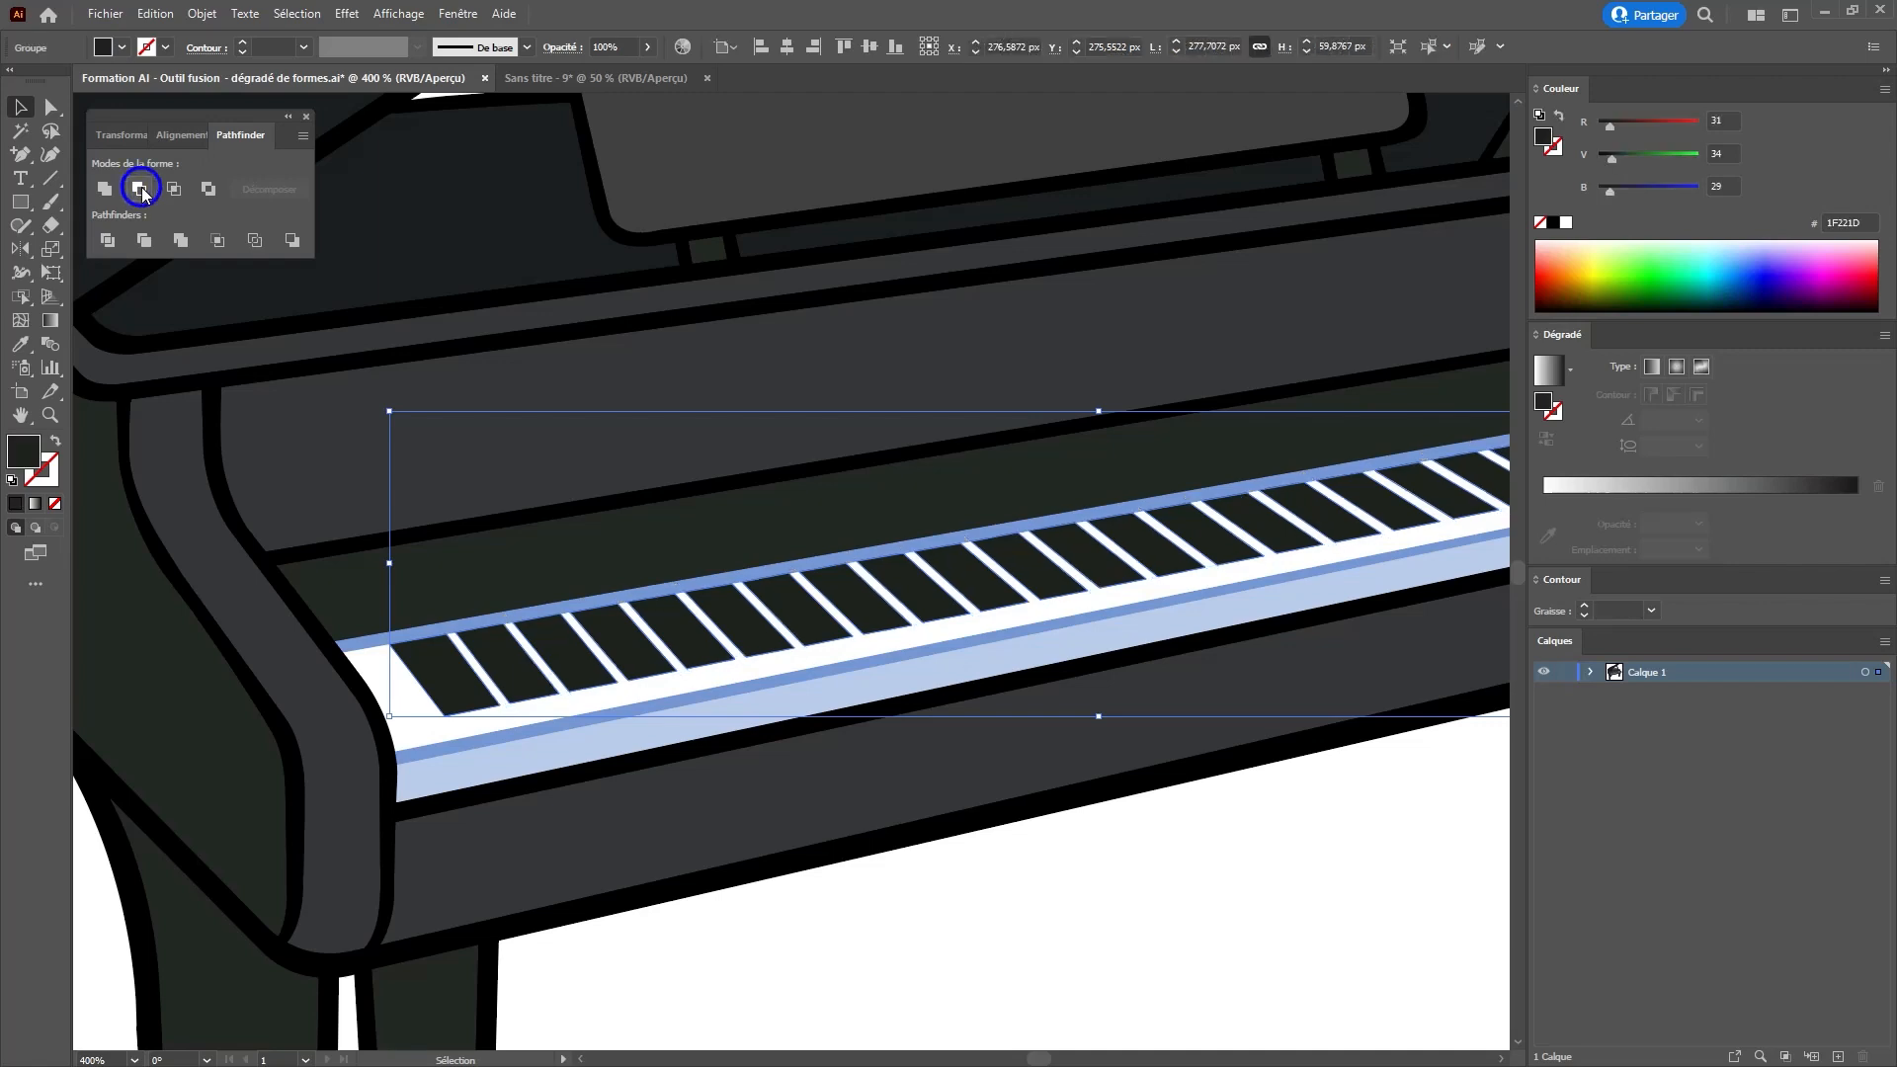
- Try moving the separated black keys down over the keyboard's front edge, and undo the move
drag(515, 694, 550, 735)
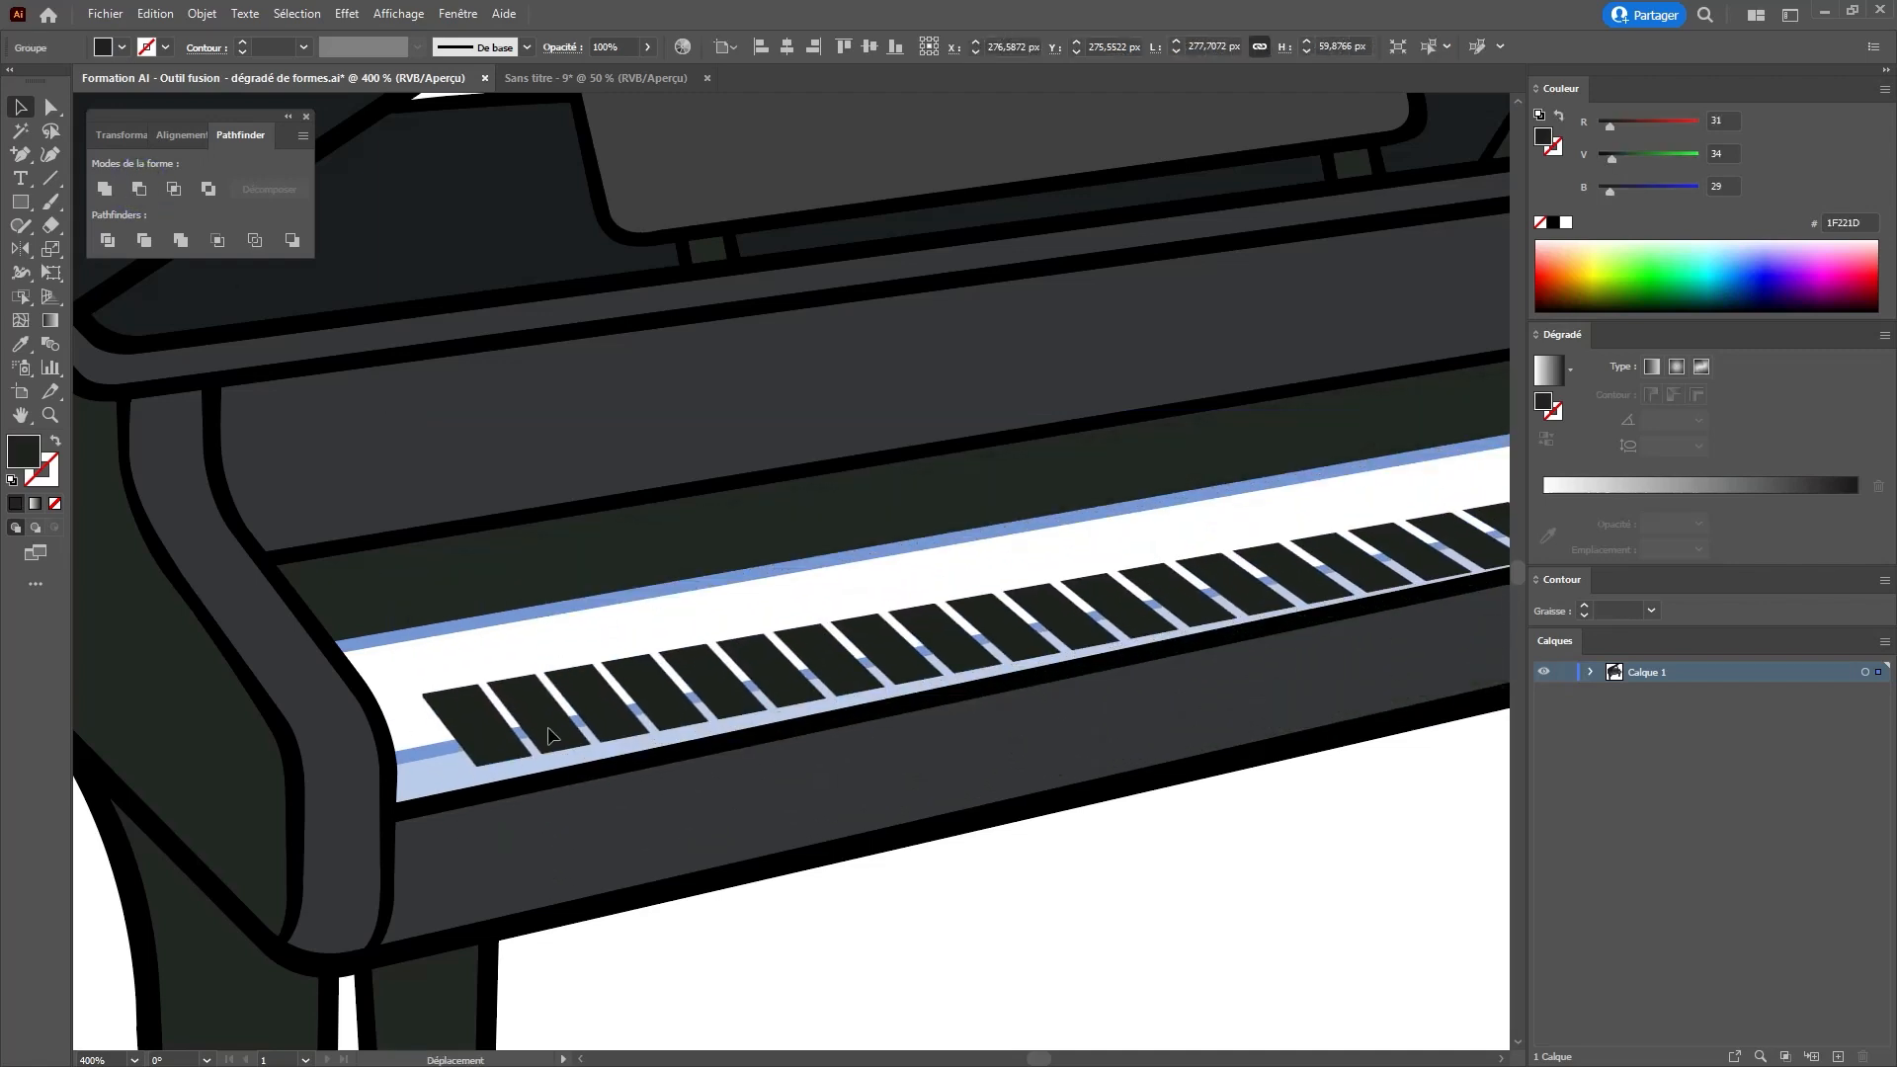
key(ctrl+minus)
key(ctrl+minus)
key(ctrl+z)
- Deselect the black keys and review the keyboard on the complete piano illustration from several magnifications
key(ctrl+minus)
key(ctrl+minus)
click(992, 729)
key(ctrl+plus)
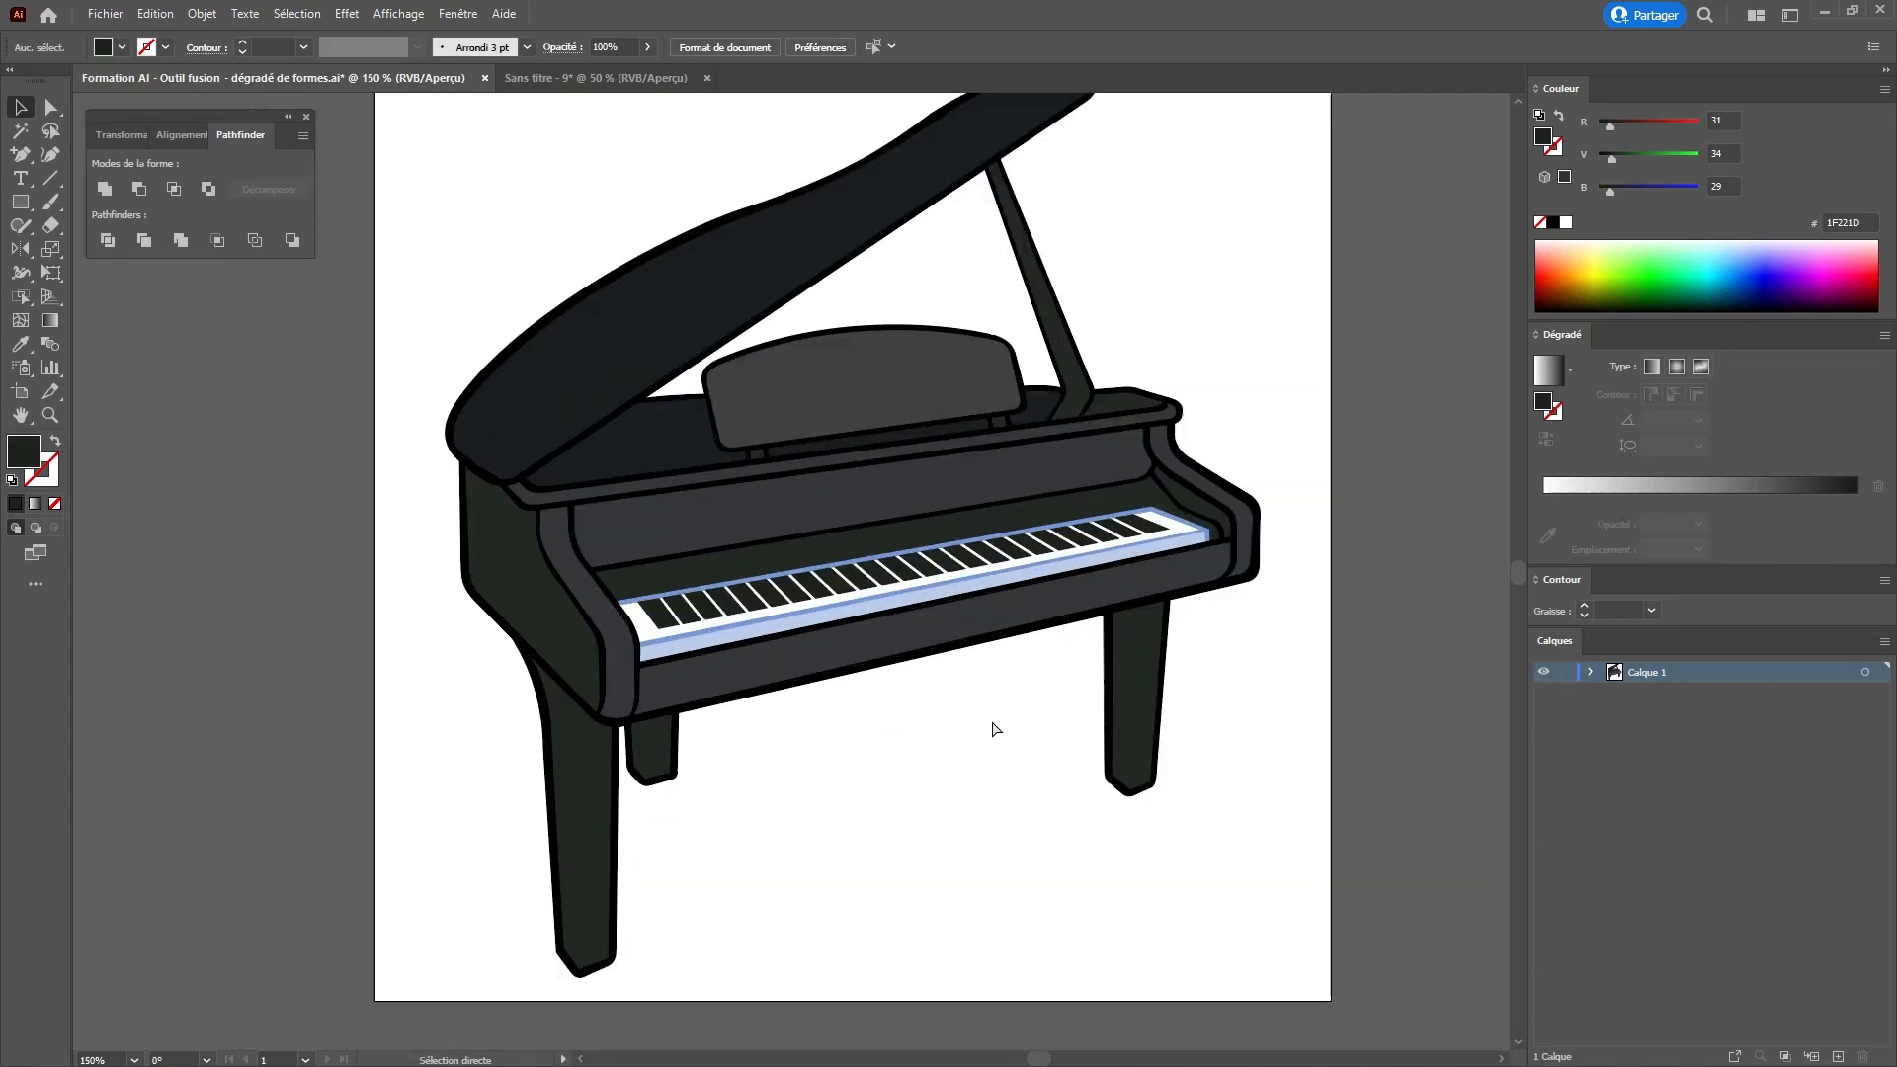
key(ctrl+plus)
key(ctrl+plus)
key(ctrl+minus)
key(ctrl+minus)
key(ctrl+plus)
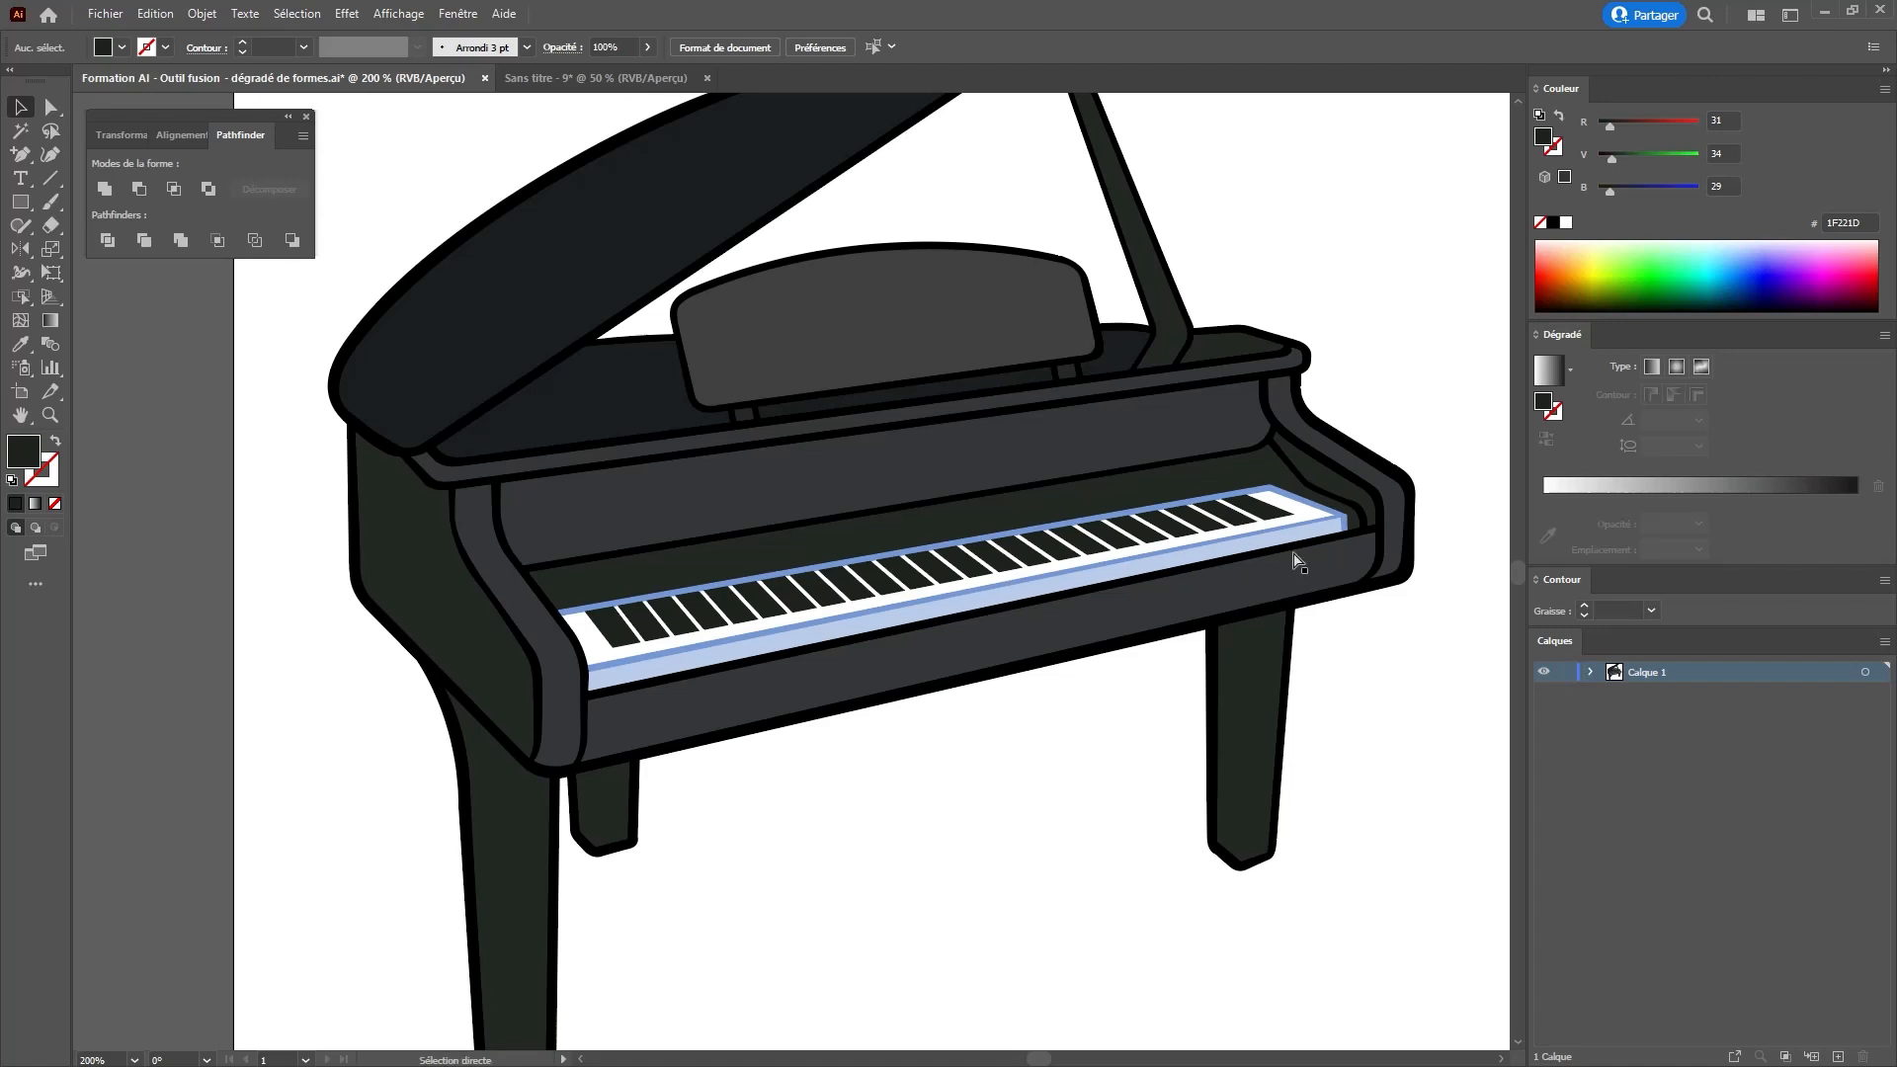
key(ctrl+minus)
key(space)
drag(1121, 495, 1025, 613)
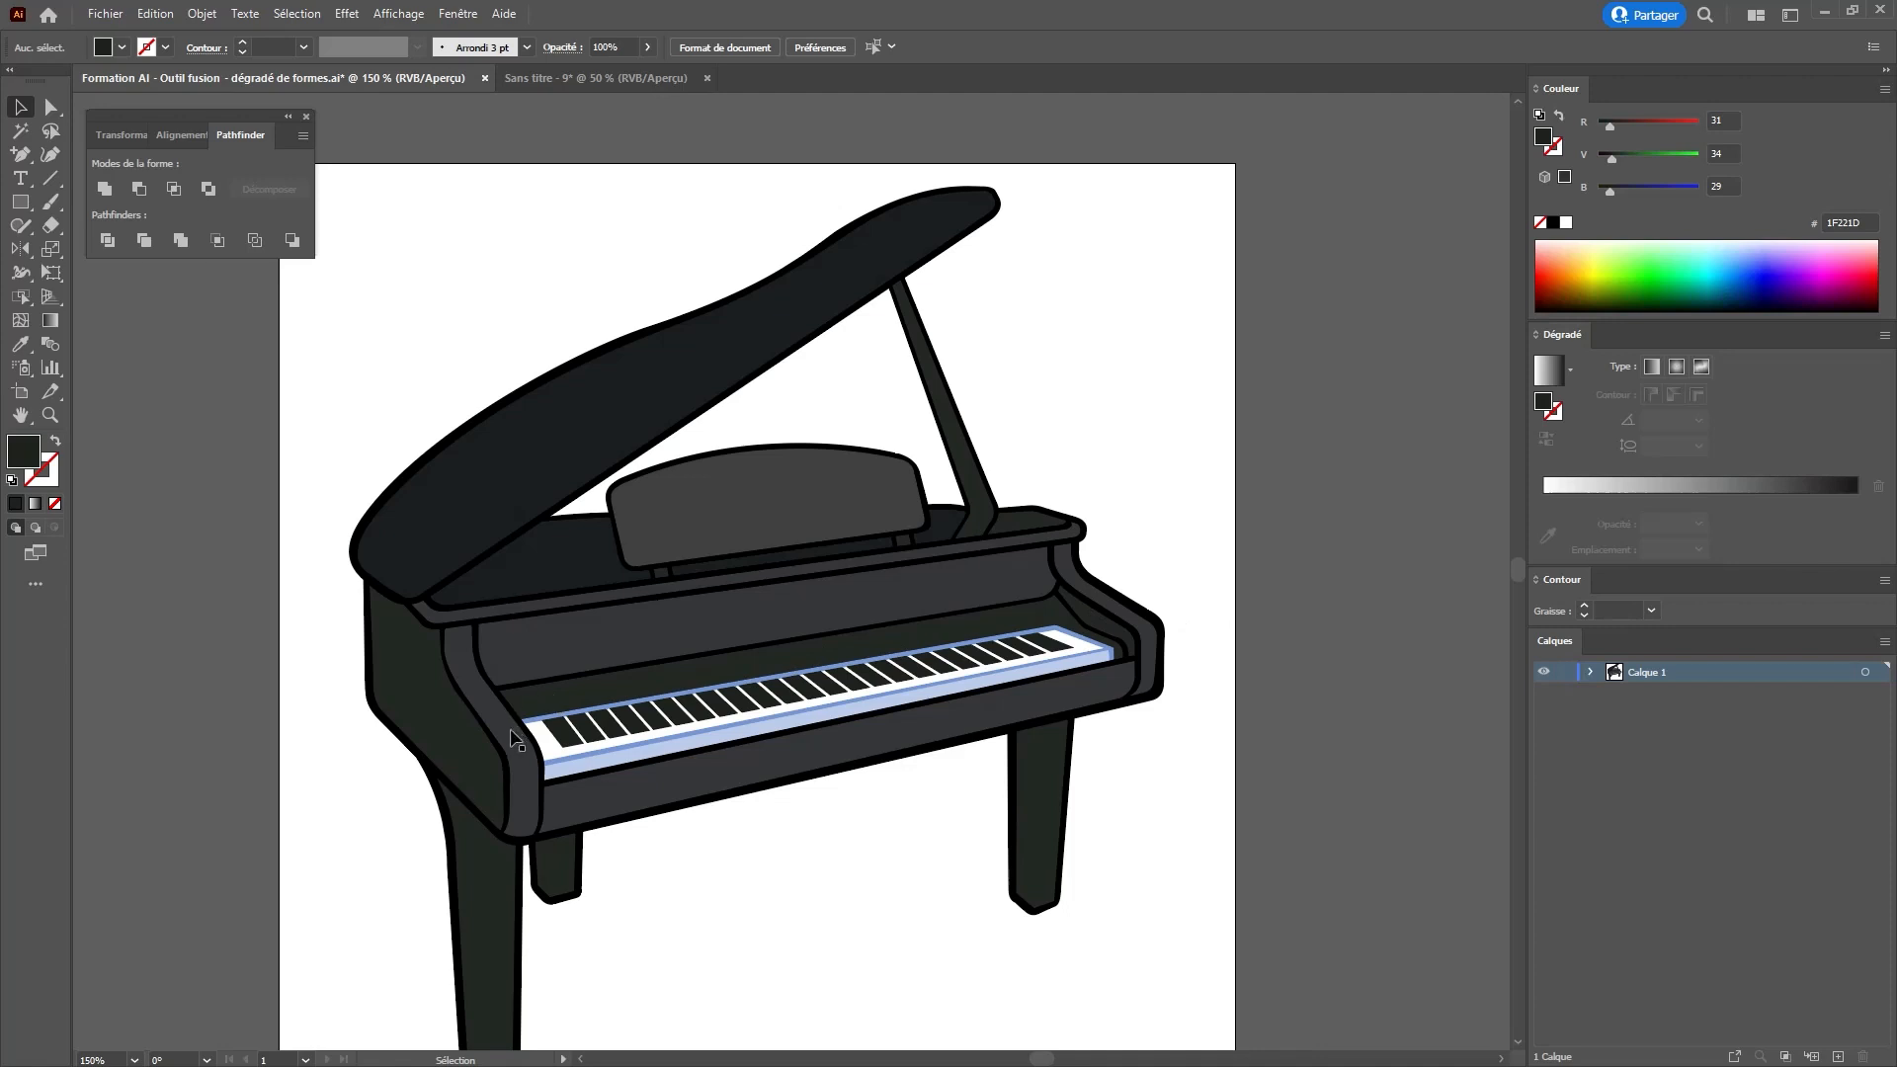
scroll(924, 683, down, 2)
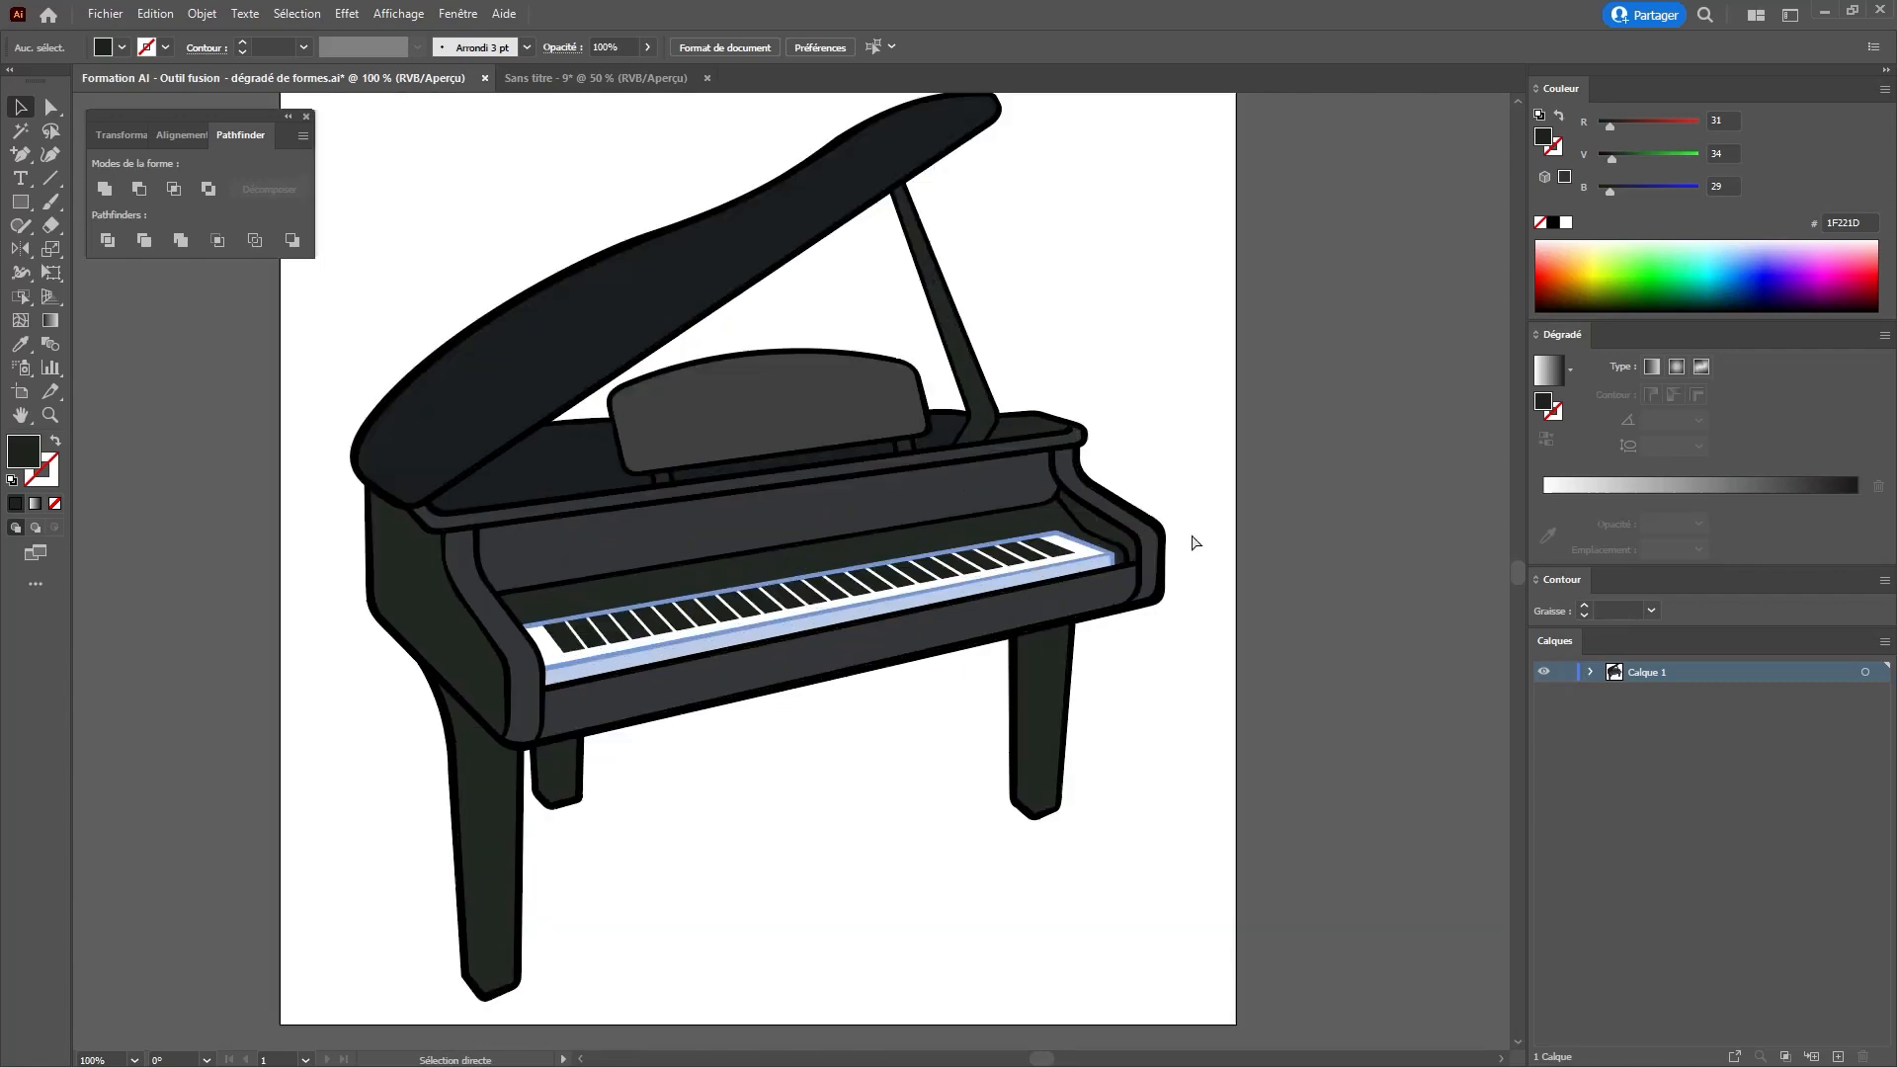
key(ctrl+plus)
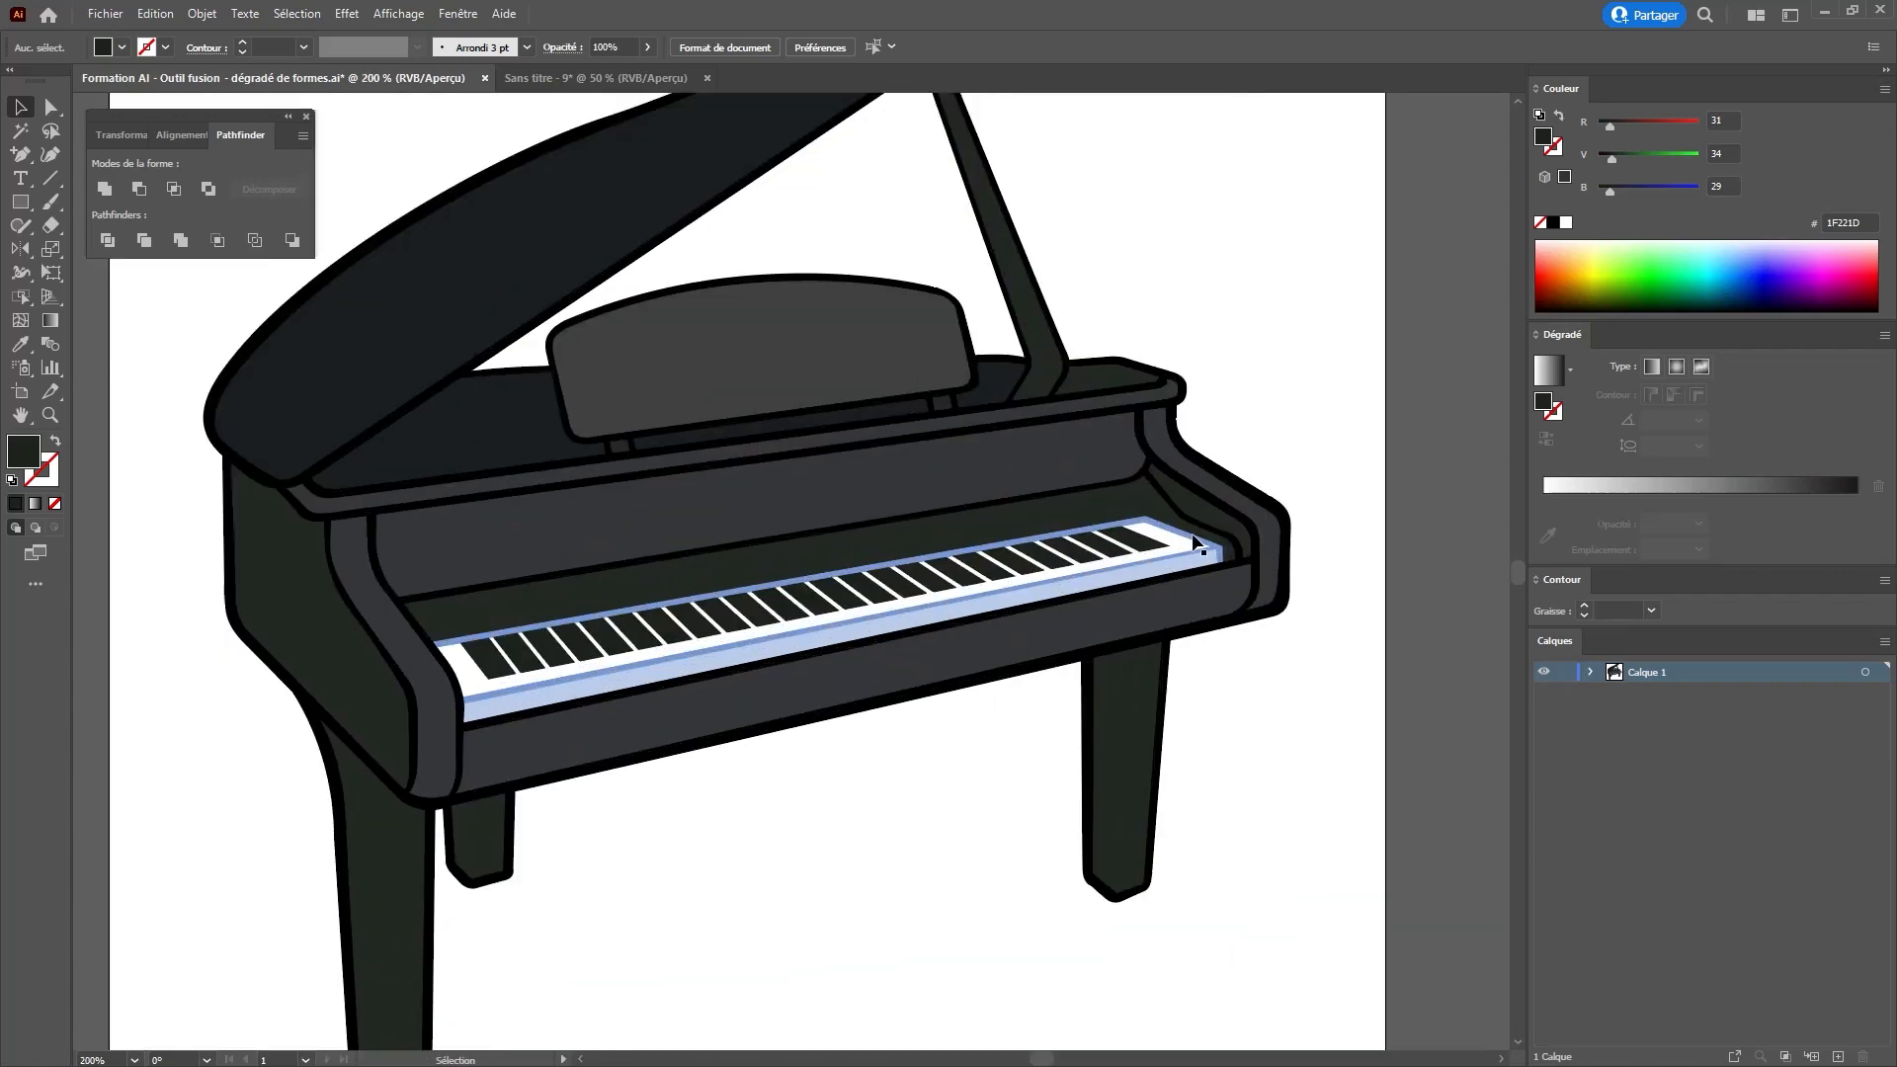